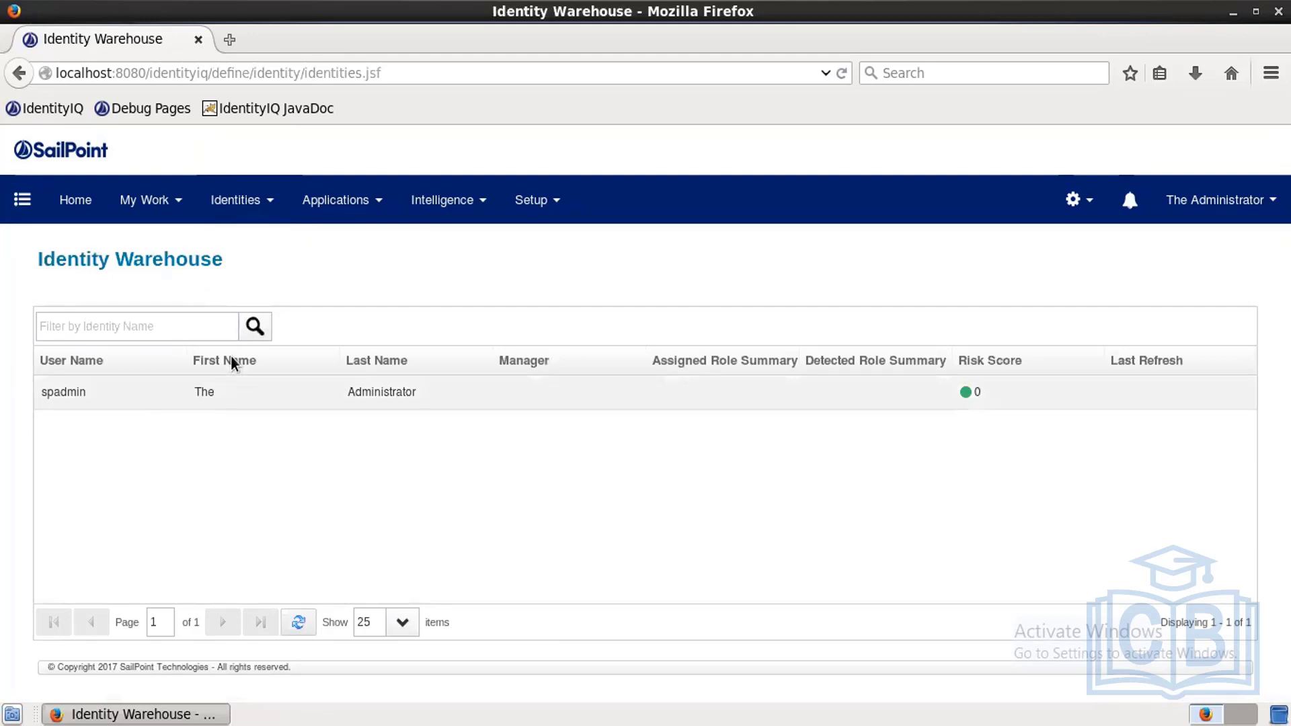
Step: Start a new application from Applications > Application Definition, ready to enter its name
{"action": "left_click", "coordinate": [363, 199]}
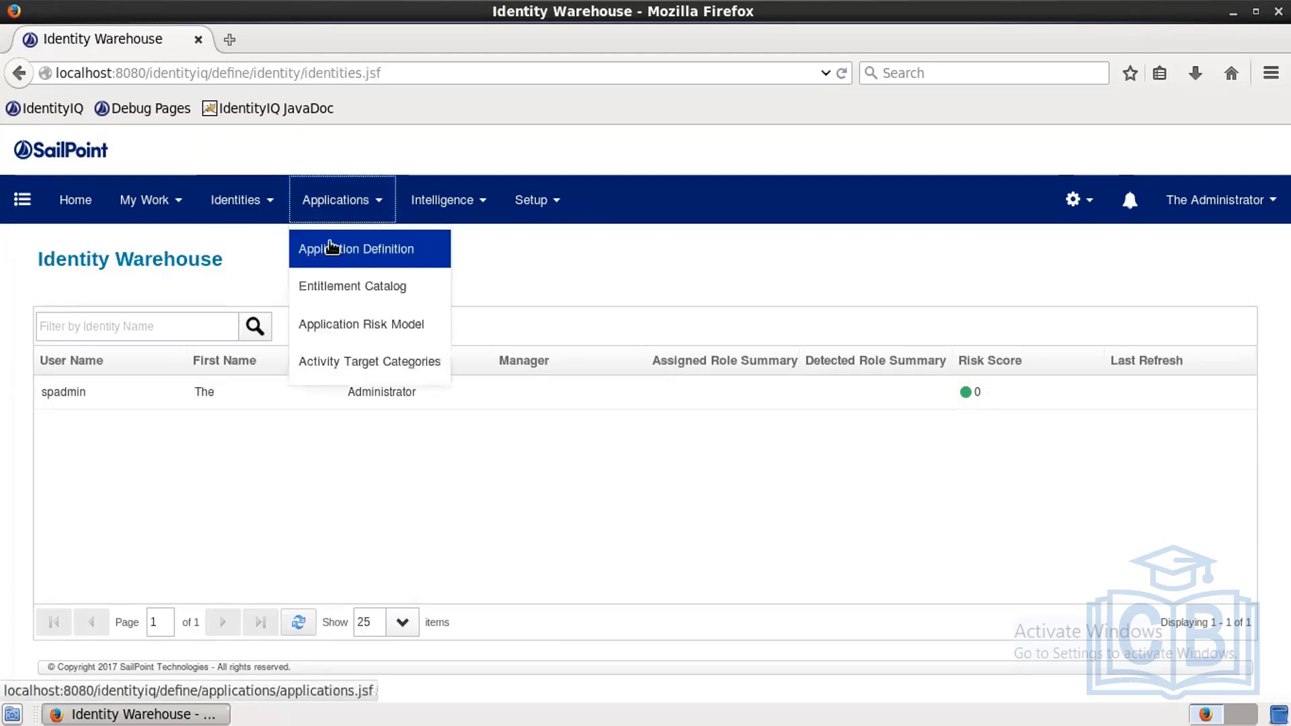
{"action": "left_click", "coordinate": [332, 248]}
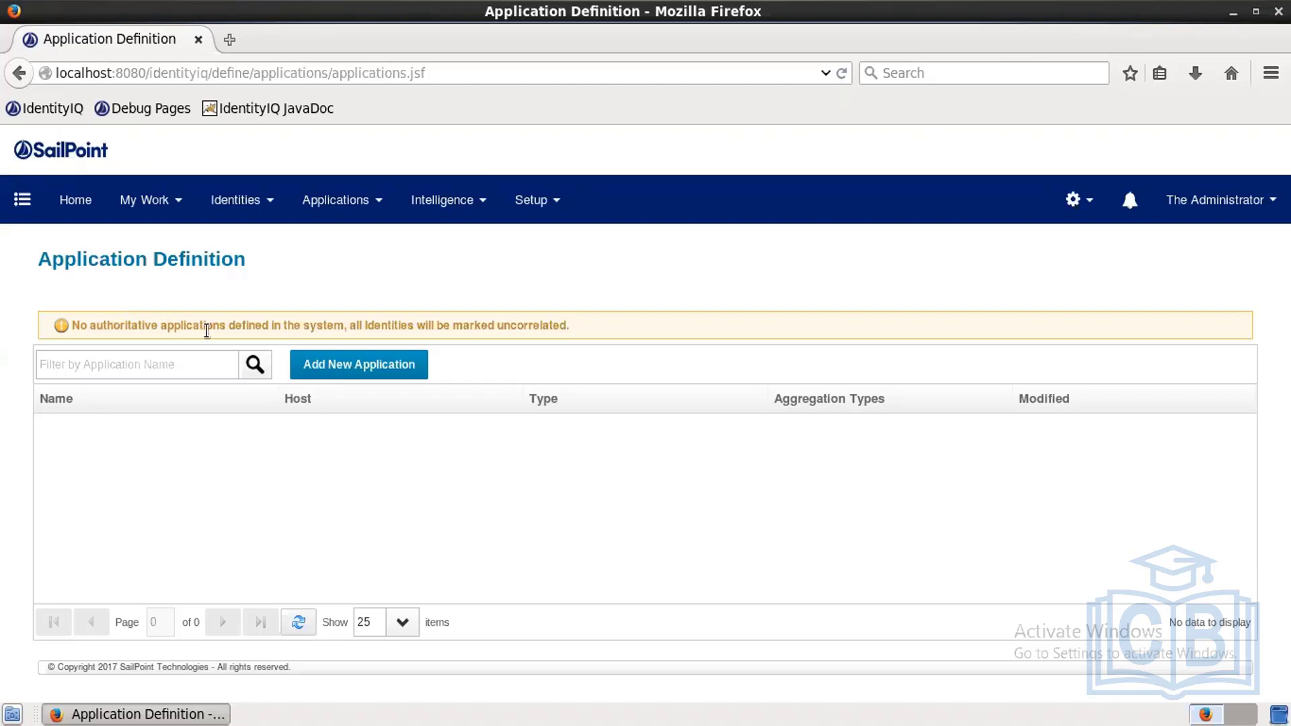
{"action": "left_click", "coordinate": [308, 372]}
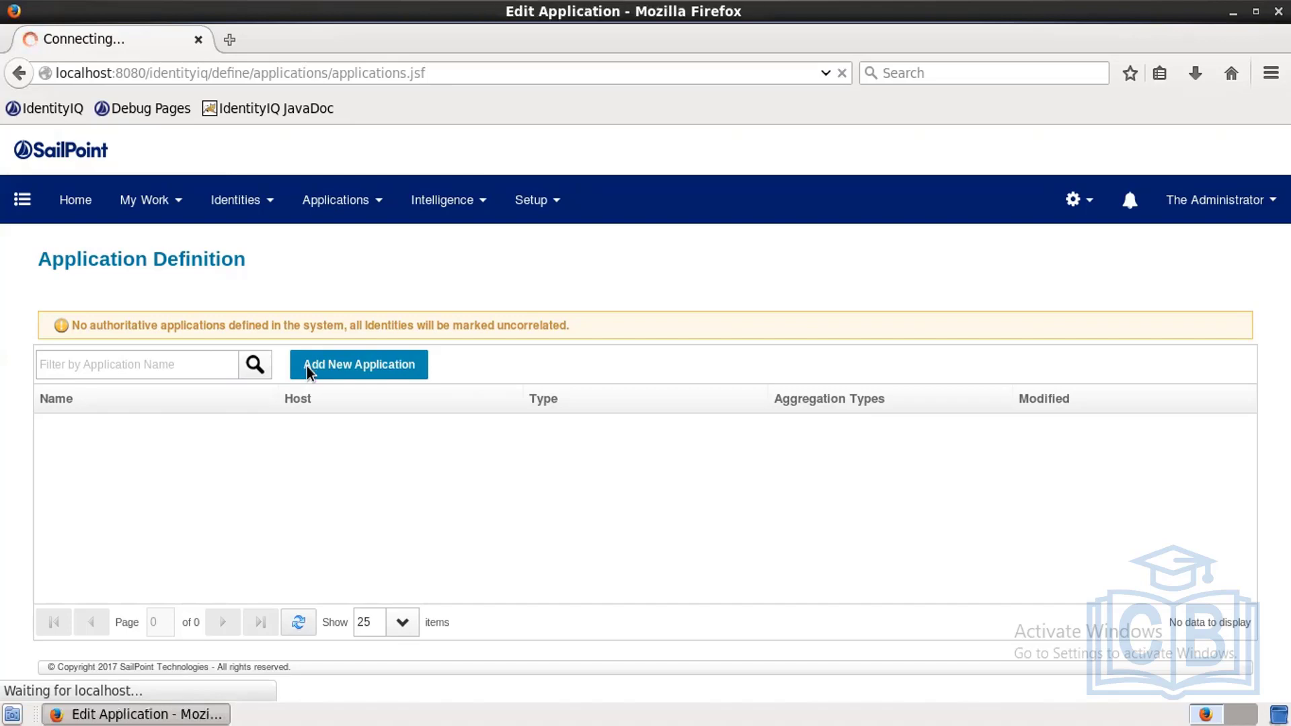
{"action": "left_click", "coordinate": [295, 431]}
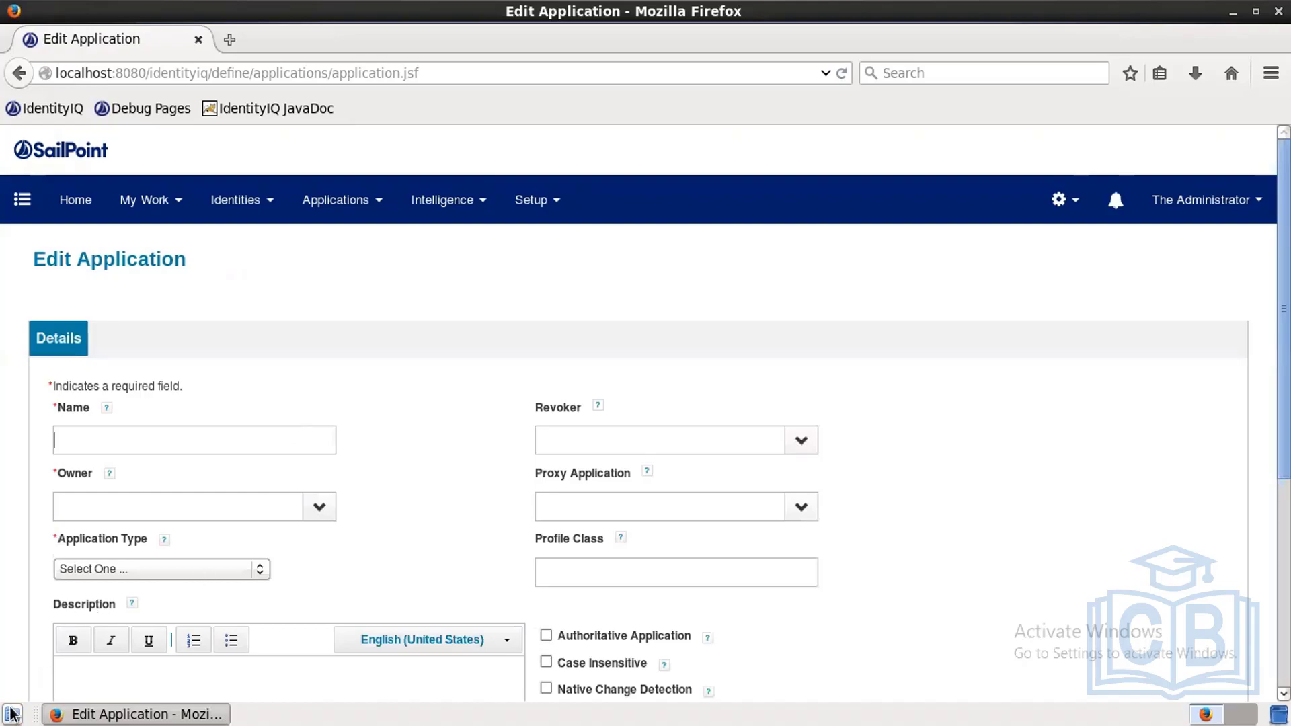
{"action": "left_click", "coordinate": [12, 713]}
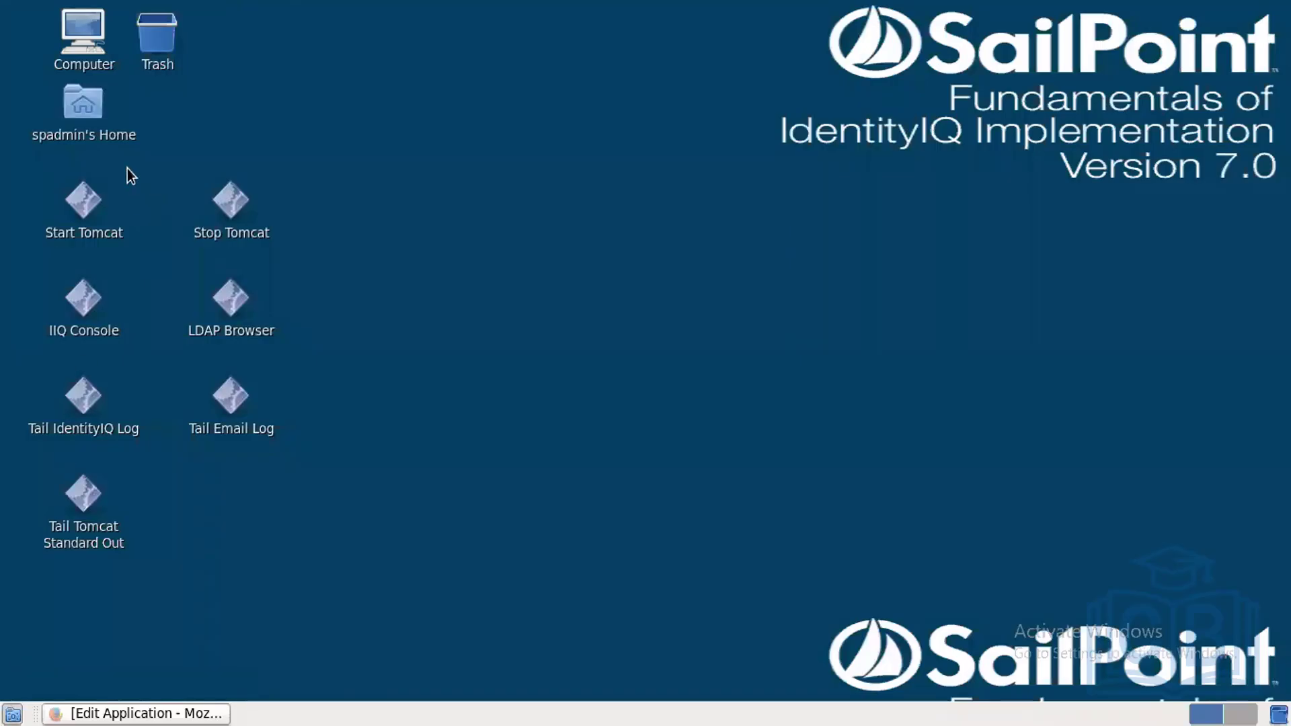
Step: Browse to Home > ImplementerTraining > data and open AuthEmployees.csv as text
{"action": "double_click", "coordinate": [110, 137]}
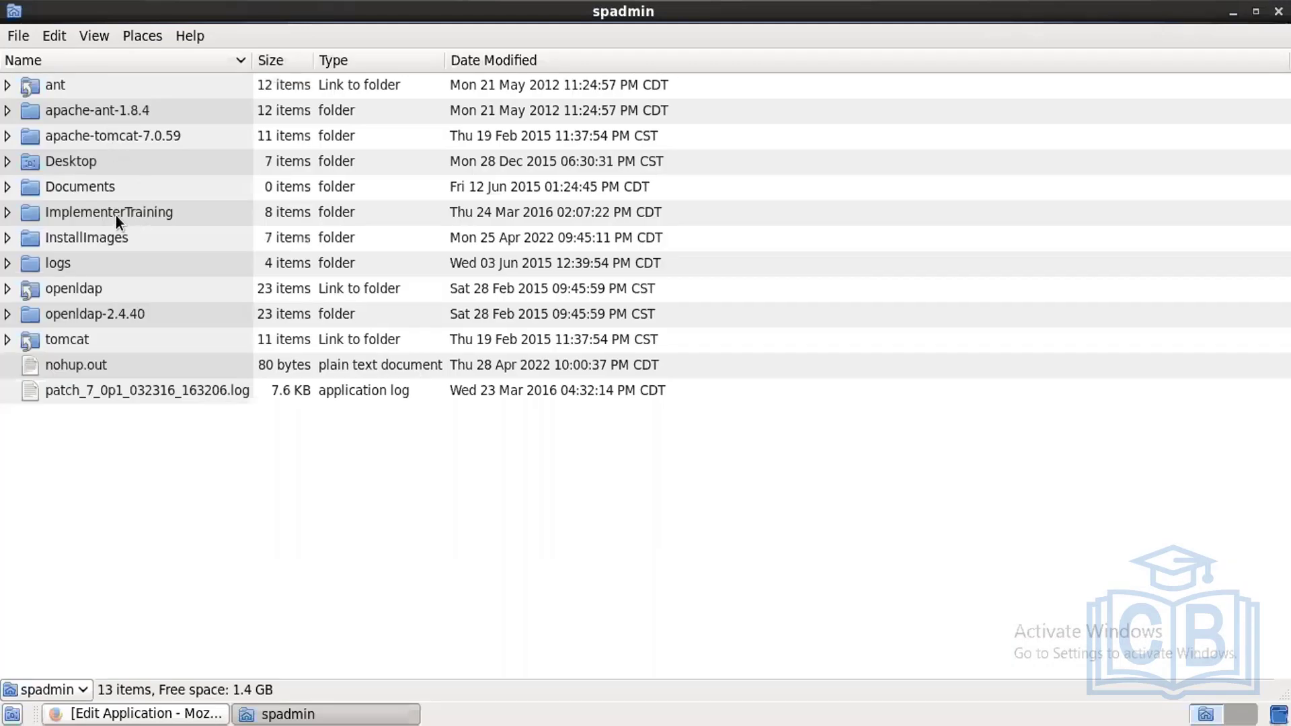
{"action": "double_click", "coordinate": [115, 213]}
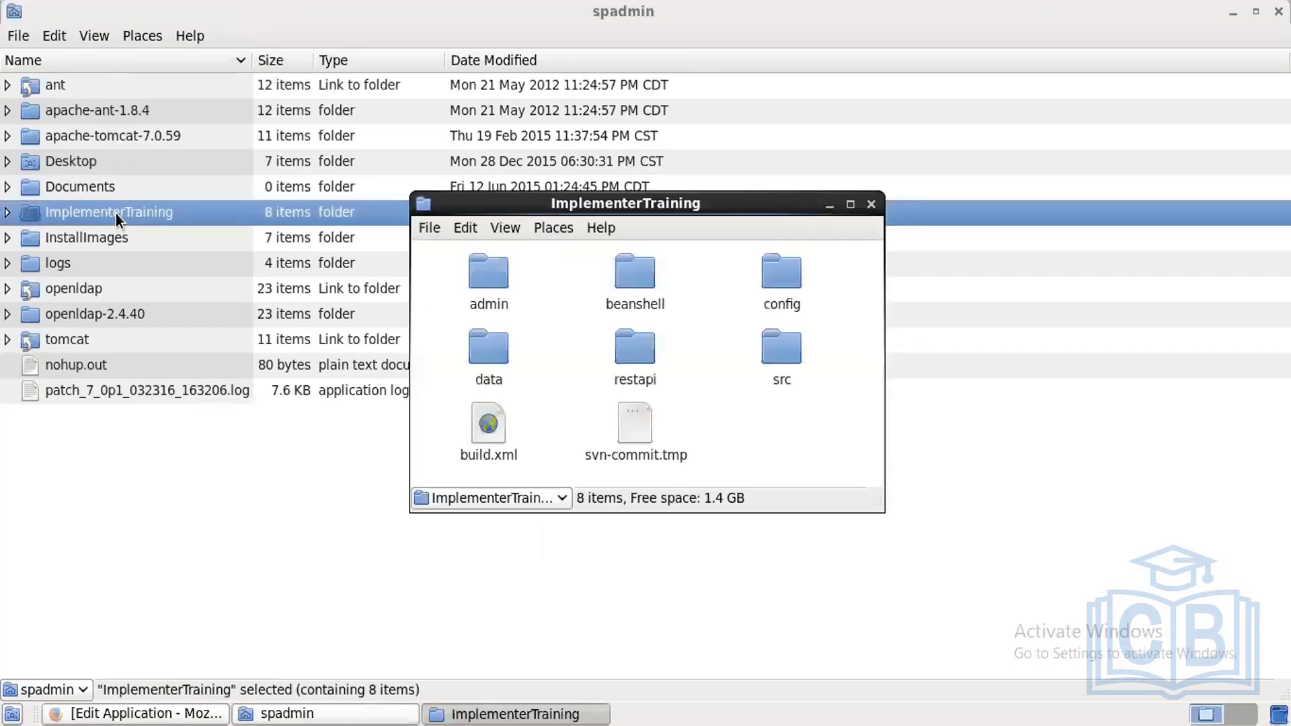
{"action": "double_click", "coordinate": [489, 349]}
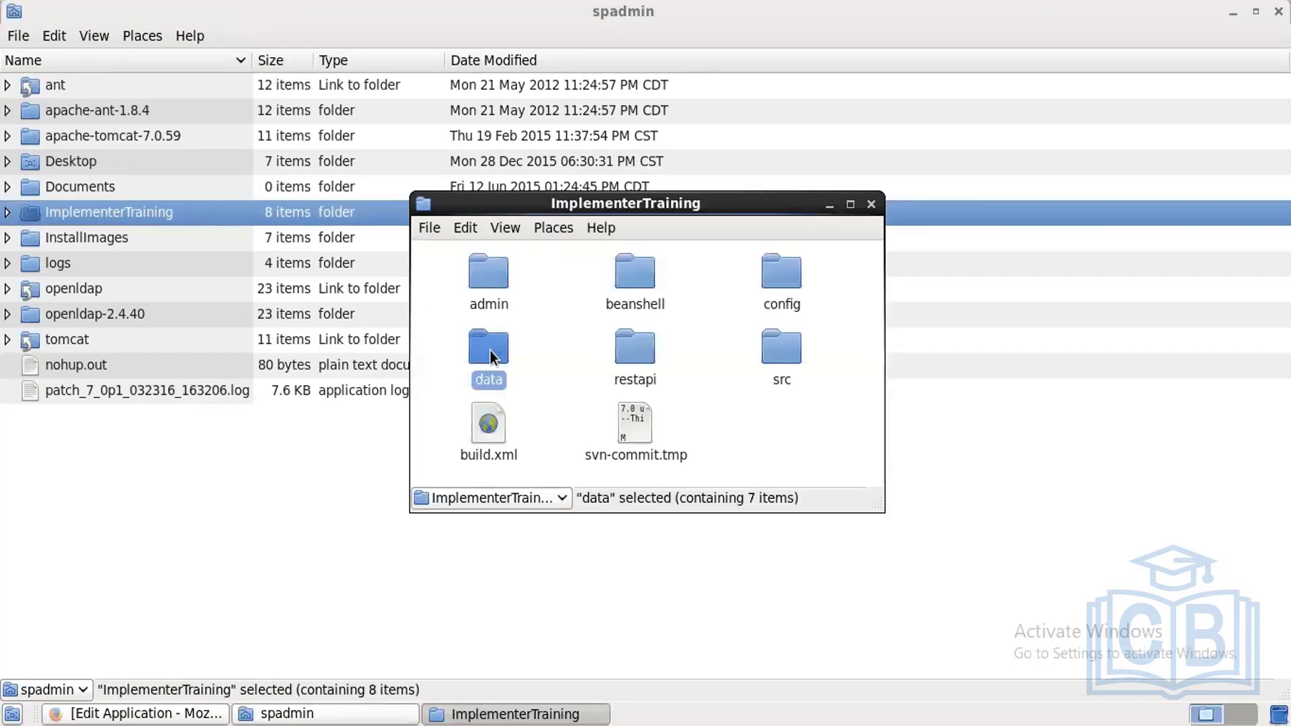
{"action": "left_click", "coordinate": [664, 297]}
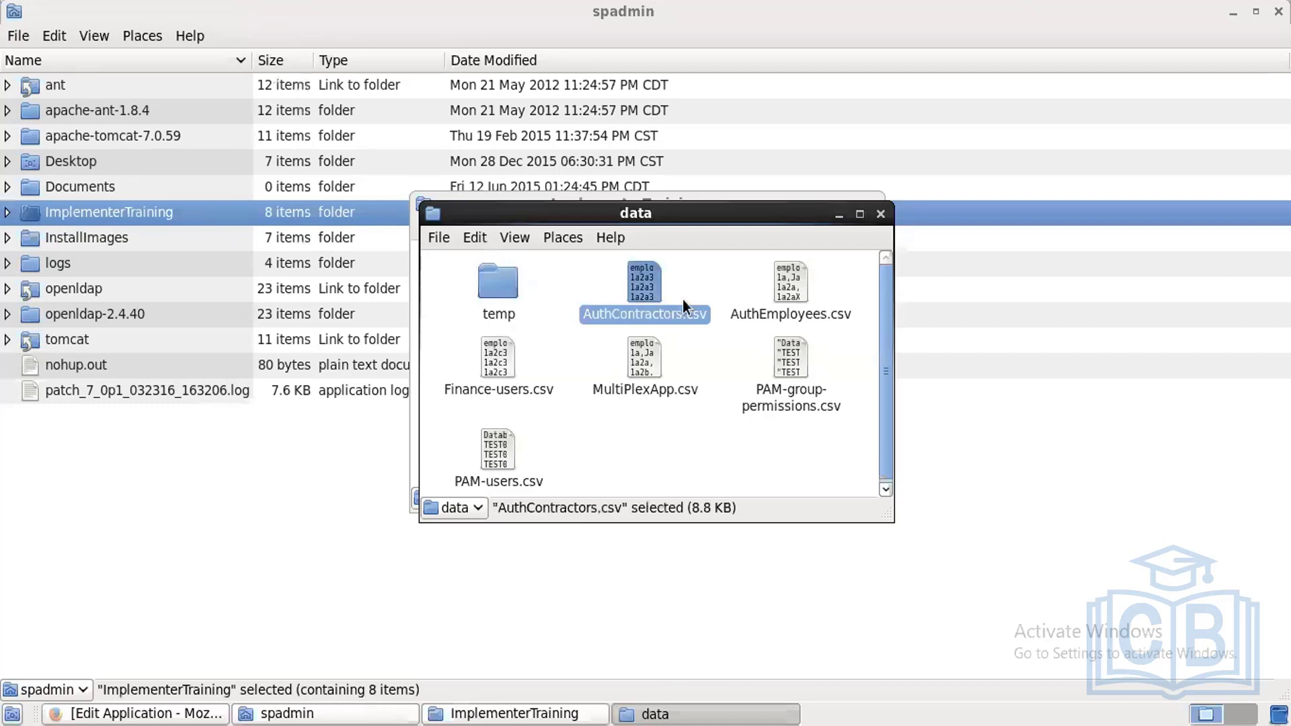
{"action": "left_click", "coordinate": [789, 301], "text": "ctrl"}
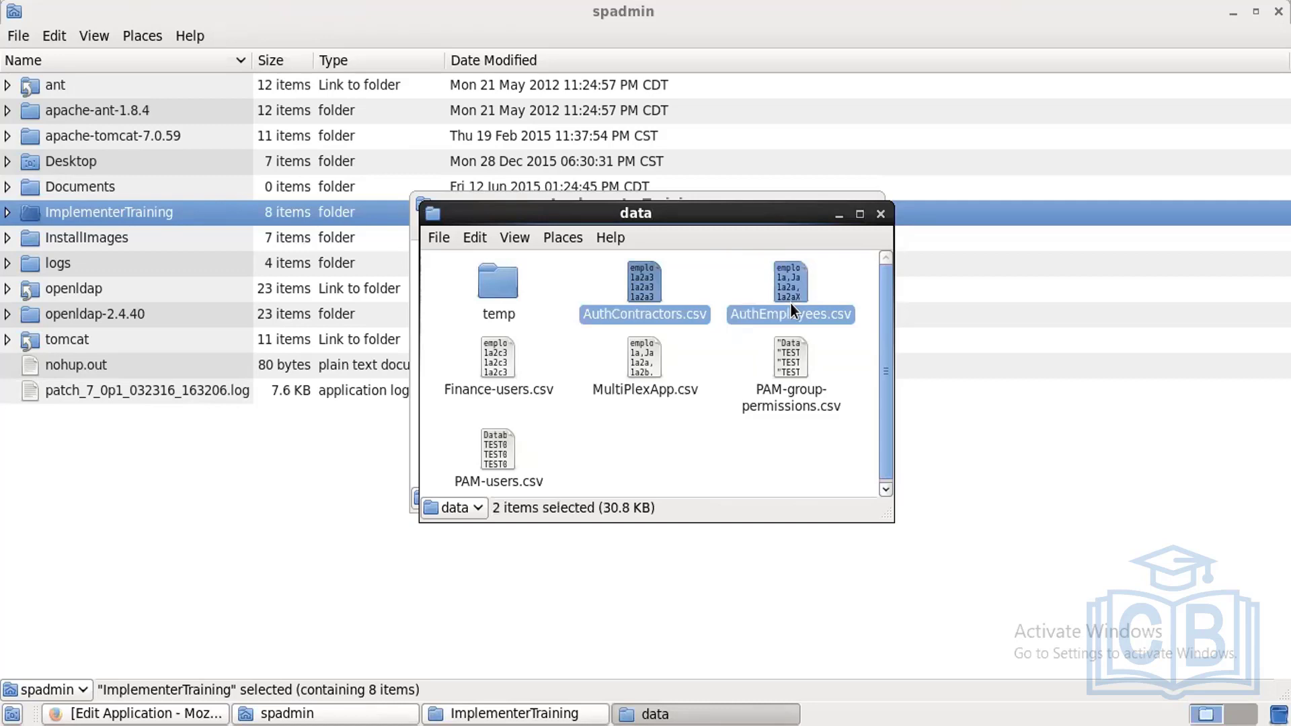
{"action": "left_click", "coordinate": [785, 487]}
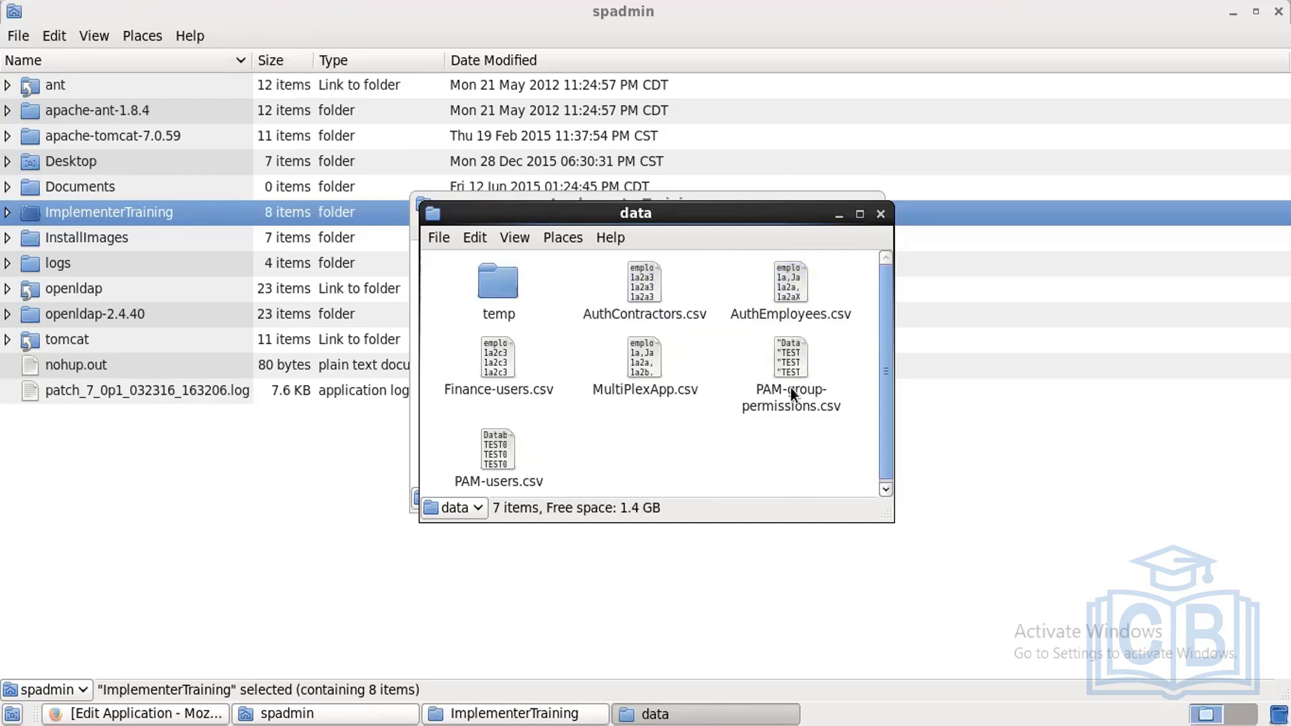
{"action": "double_click", "coordinate": [789, 305]}
{"action": "left_click", "coordinate": [629, 437]}
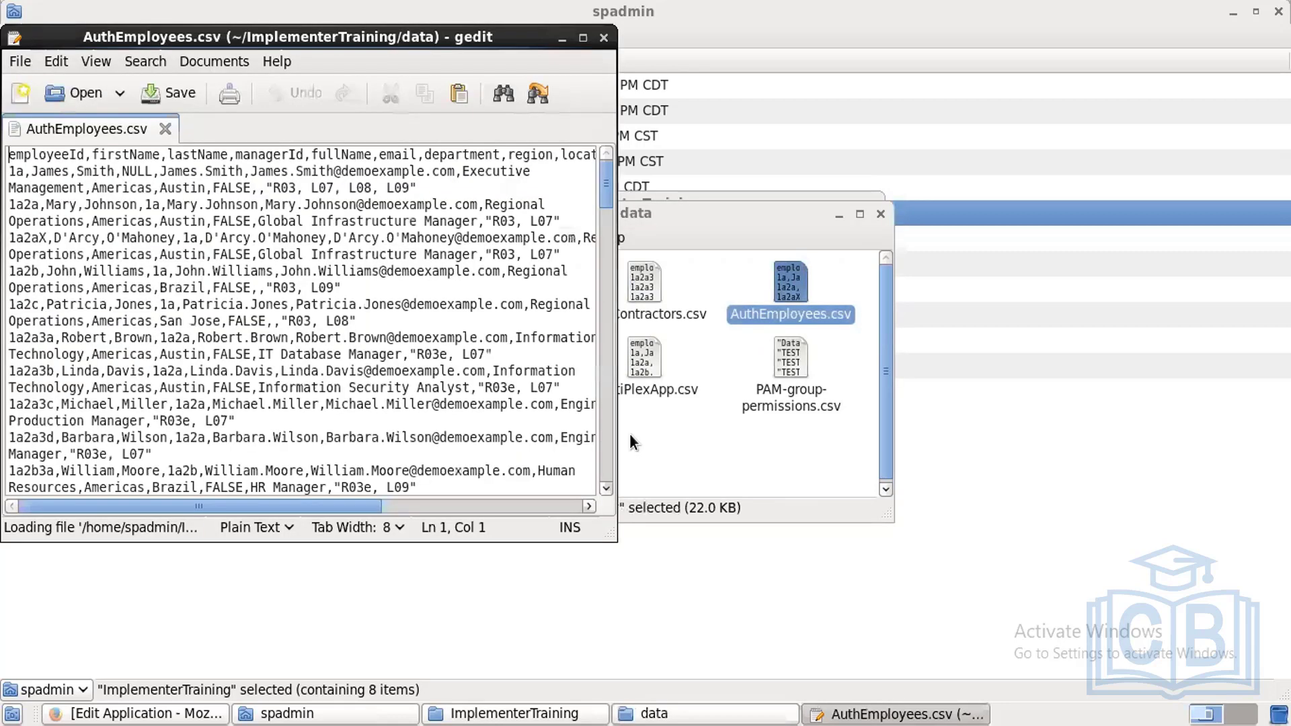
Step: Maximize gedit and select the AuthEmployees.csv employee records to review them
{"action": "left_click", "coordinate": [583, 37]}
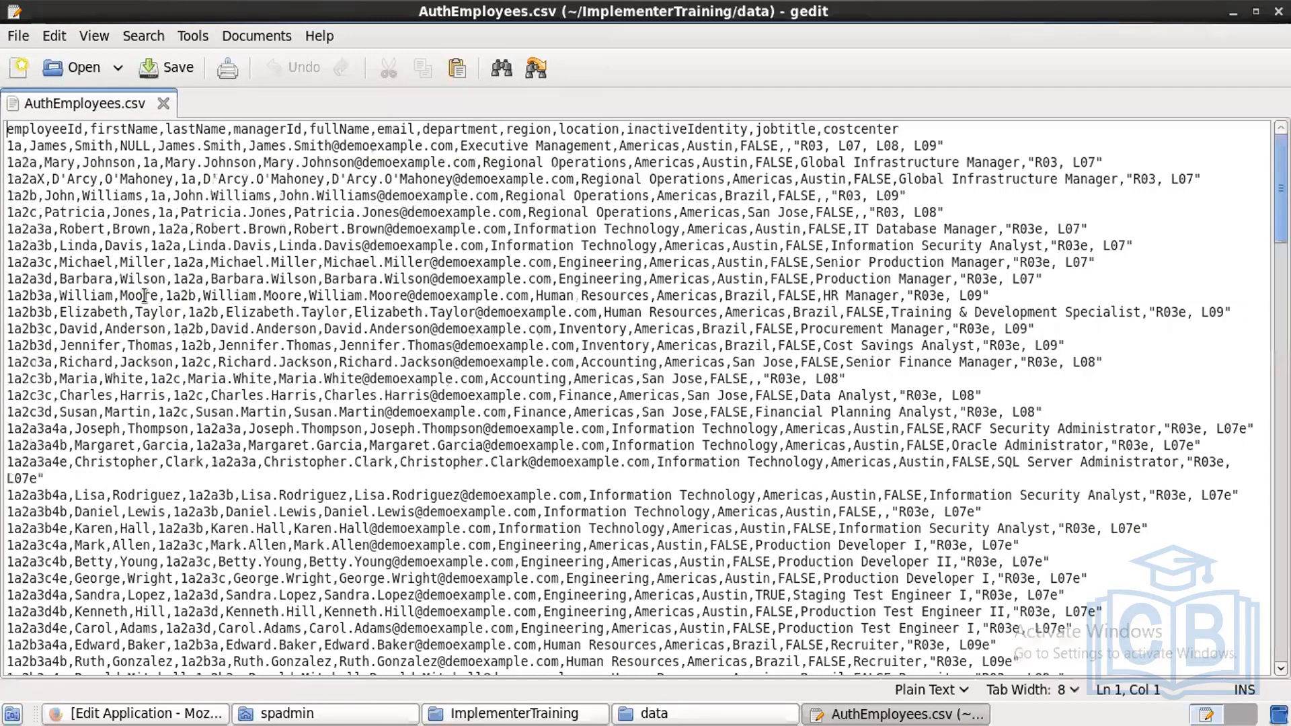
{"action": "left_click_drag", "start_coordinate": [876, 578], "coordinate": [143, 295]}
{"action": "left_click_drag", "start_coordinate": [11, 139], "coordinate": [7, 127]}
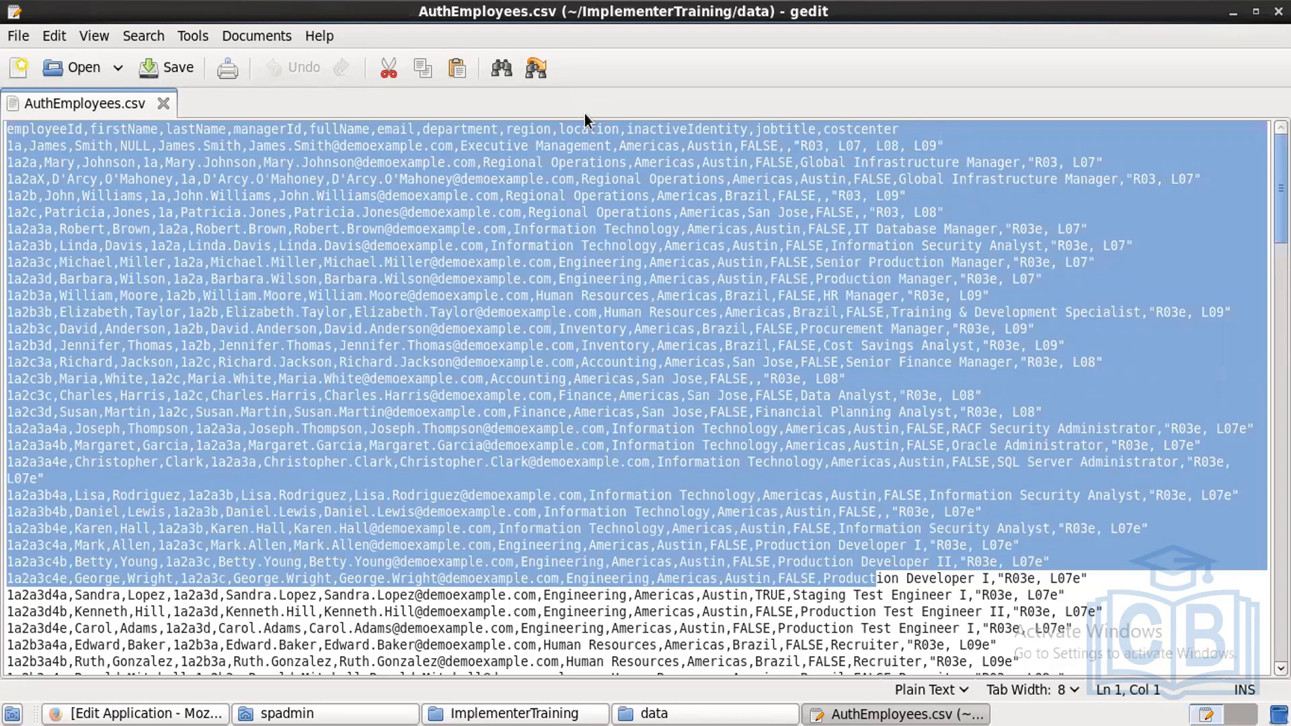
Step: Name the application Hr-Employee and set The Administrator as its owner
{"action": "left_click", "coordinate": [200, 714]}
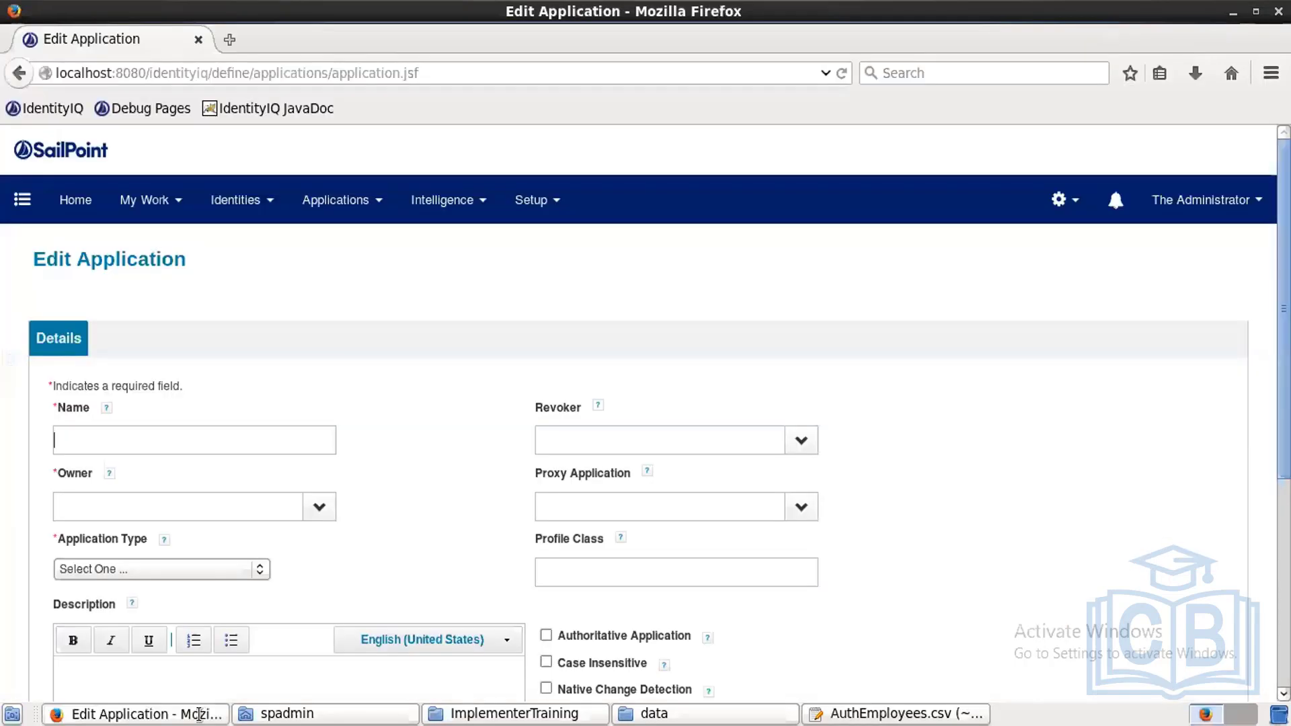
{"action": "type", "text": "Hr-E"}
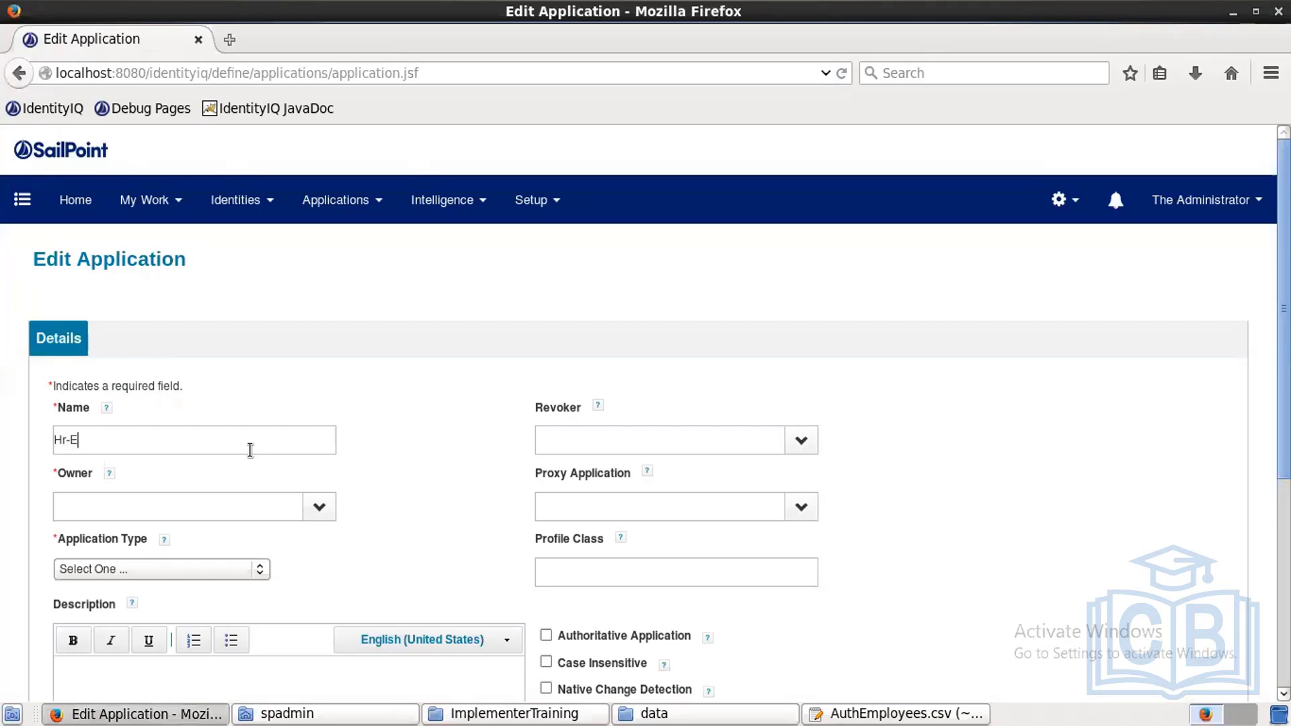
{"action": "type", "text": "mployee"}
{"action": "type", "text": "spad"}
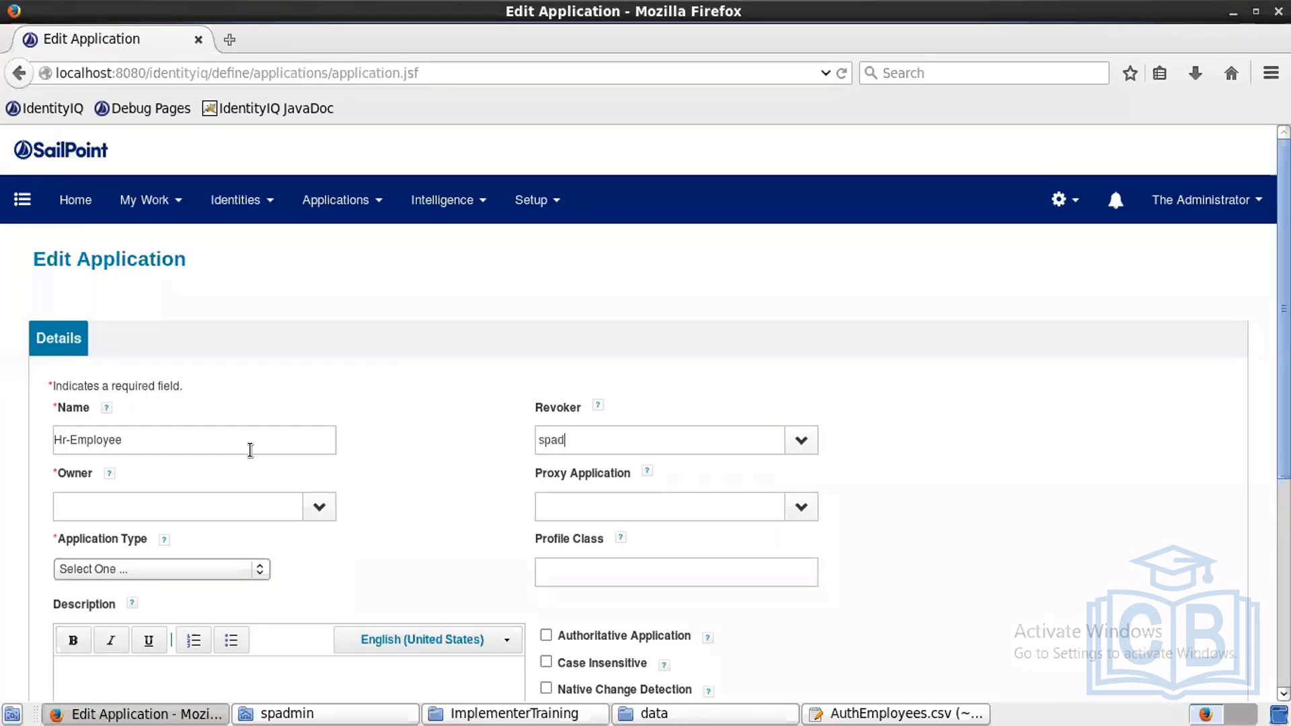
{"action": "type", "text": "min"}
{"action": "key", "text": "BackSpace"}
{"action": "key", "text": "BackSpace"}
{"action": "key", "text": "BackSpace"}
{"action": "key", "text": "BackSpace"}
{"action": "key", "text": "BackSpace"}
{"action": "key", "text": "BackSpace"}
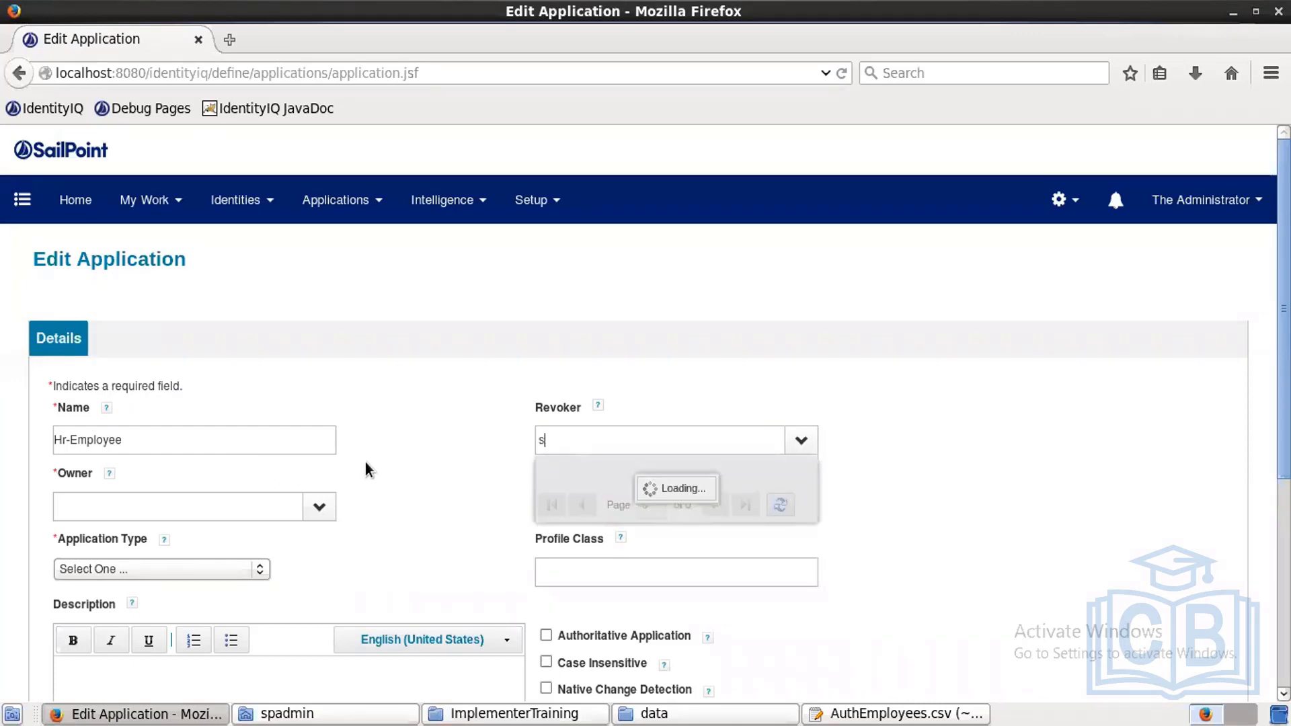
{"action": "key", "text": "BackSpace"}
{"action": "left_click", "coordinate": [276, 499]}
{"action": "type", "text": "spadmin"}
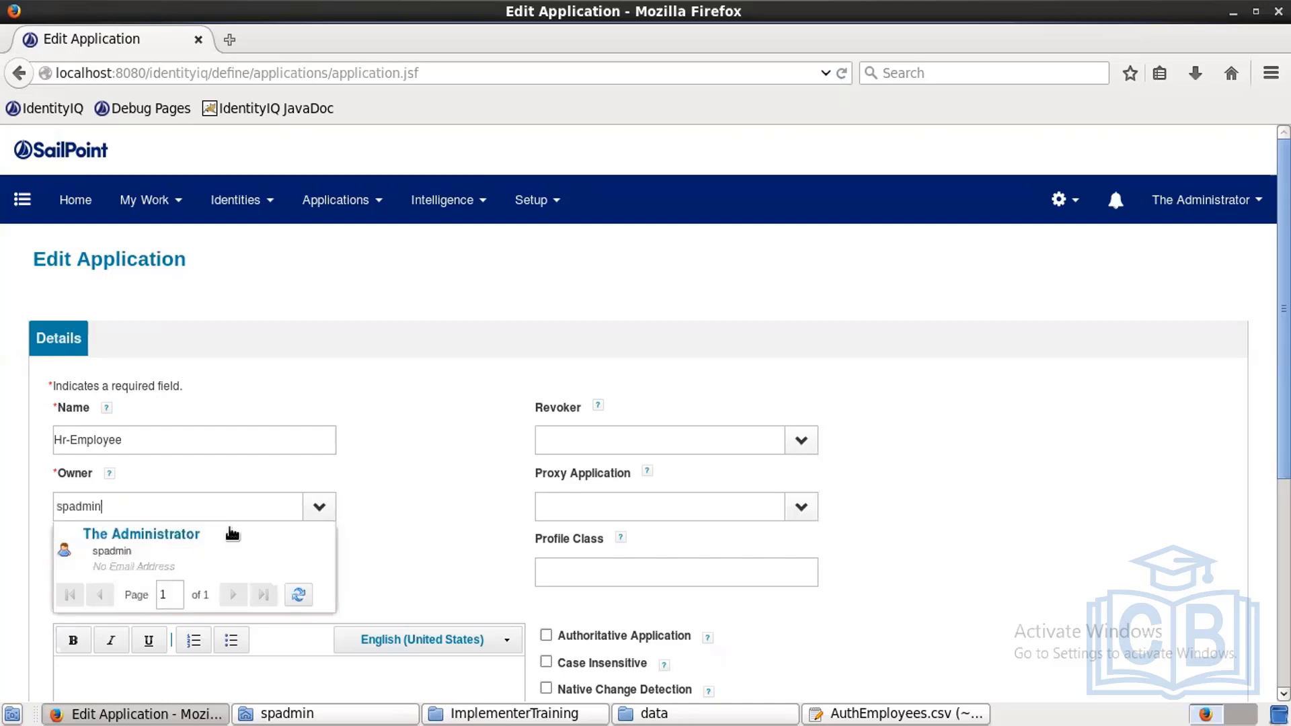
{"action": "left_click", "coordinate": [171, 542]}
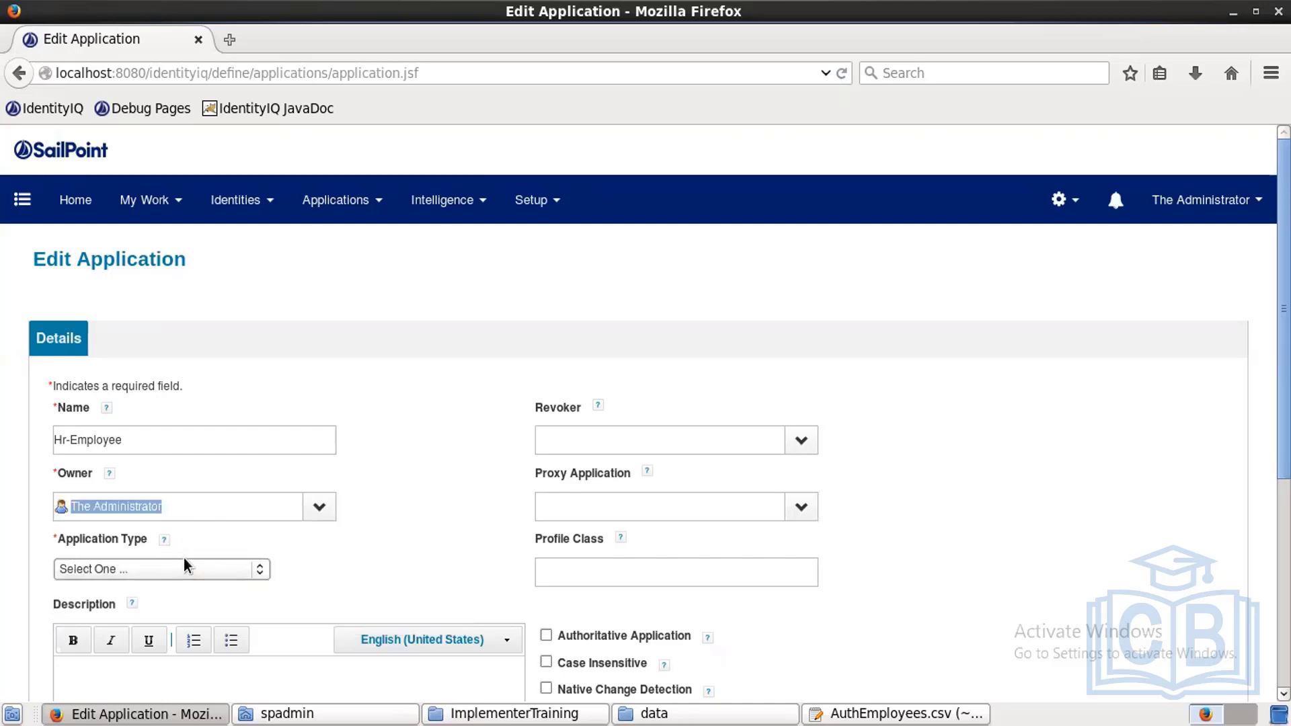
Step: Set the application type to DelimitedFile and mark it authoritative
{"action": "left_click", "coordinate": [187, 567]}
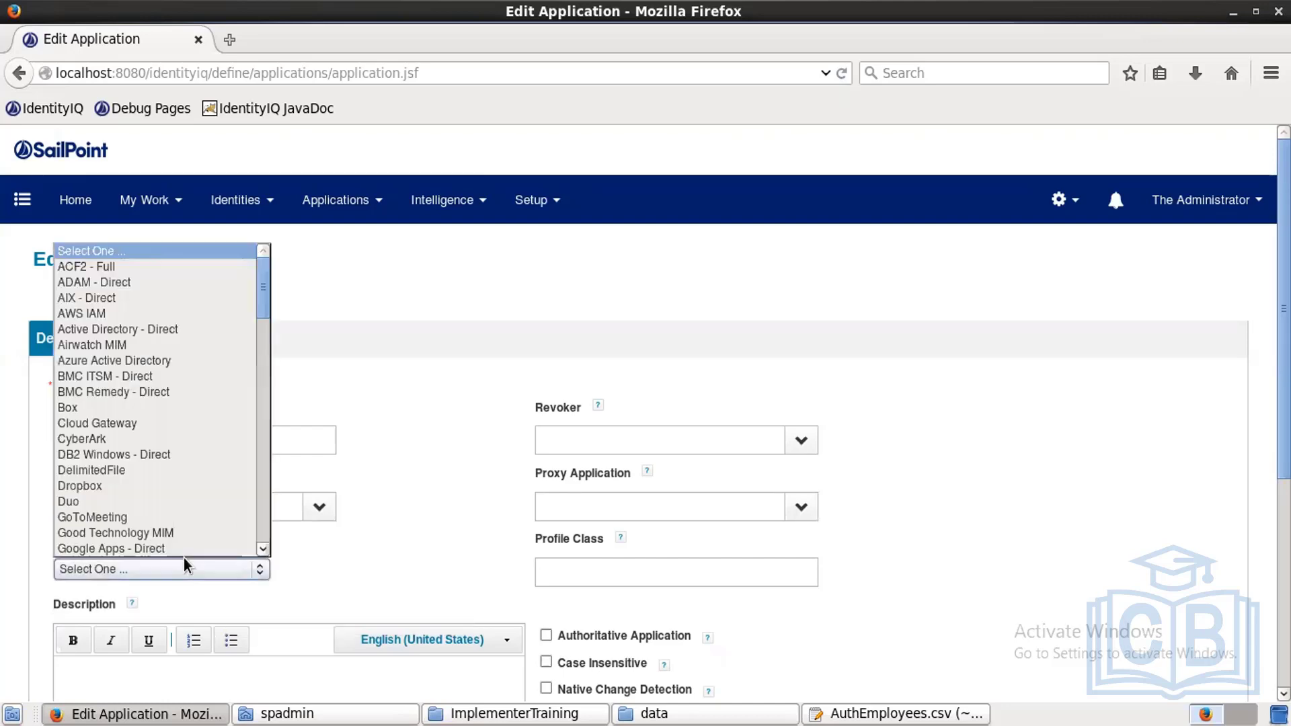
{"action": "left_click", "coordinate": [94, 471]}
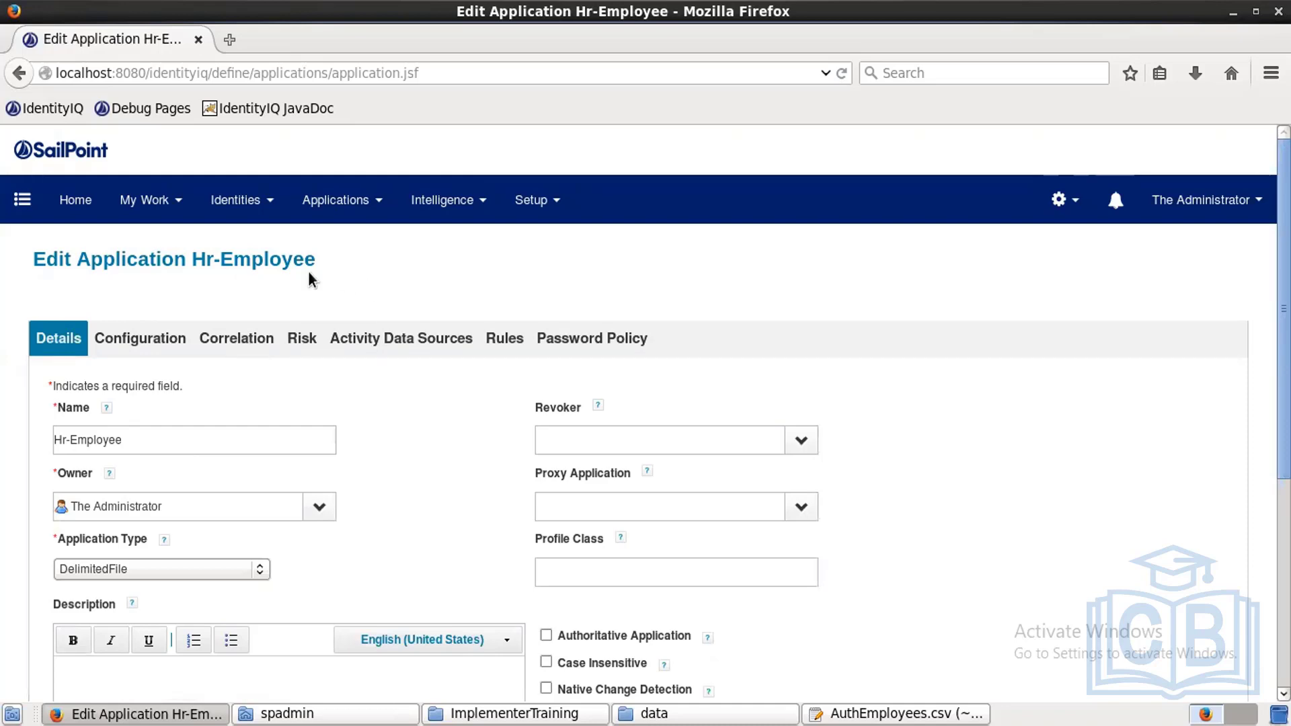
{"action": "left_click", "coordinate": [547, 635]}
Step: Go to Hr-Employee's Configuration settings and place the cursor in the account File Path field
{"action": "left_click", "coordinate": [173, 347]}
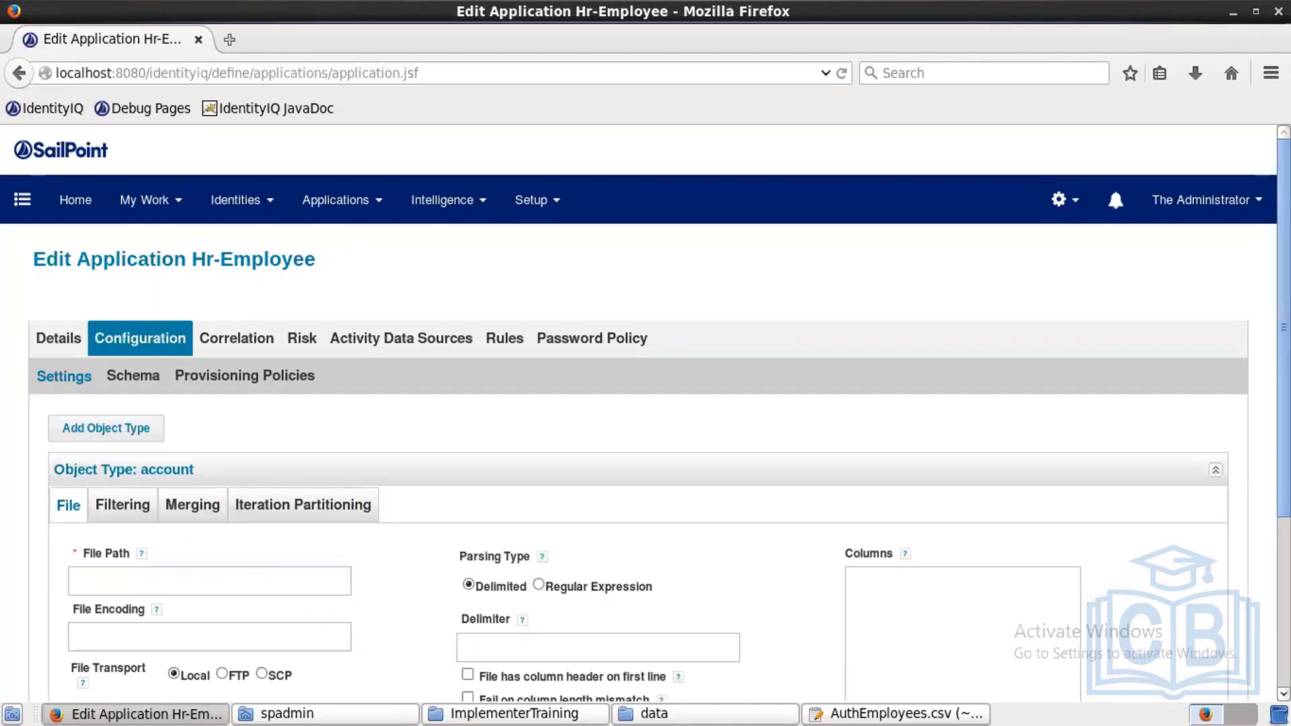
{"action": "scroll", "coordinate": [645, 413], "scroll_direction": "down", "scroll_amount": 3}
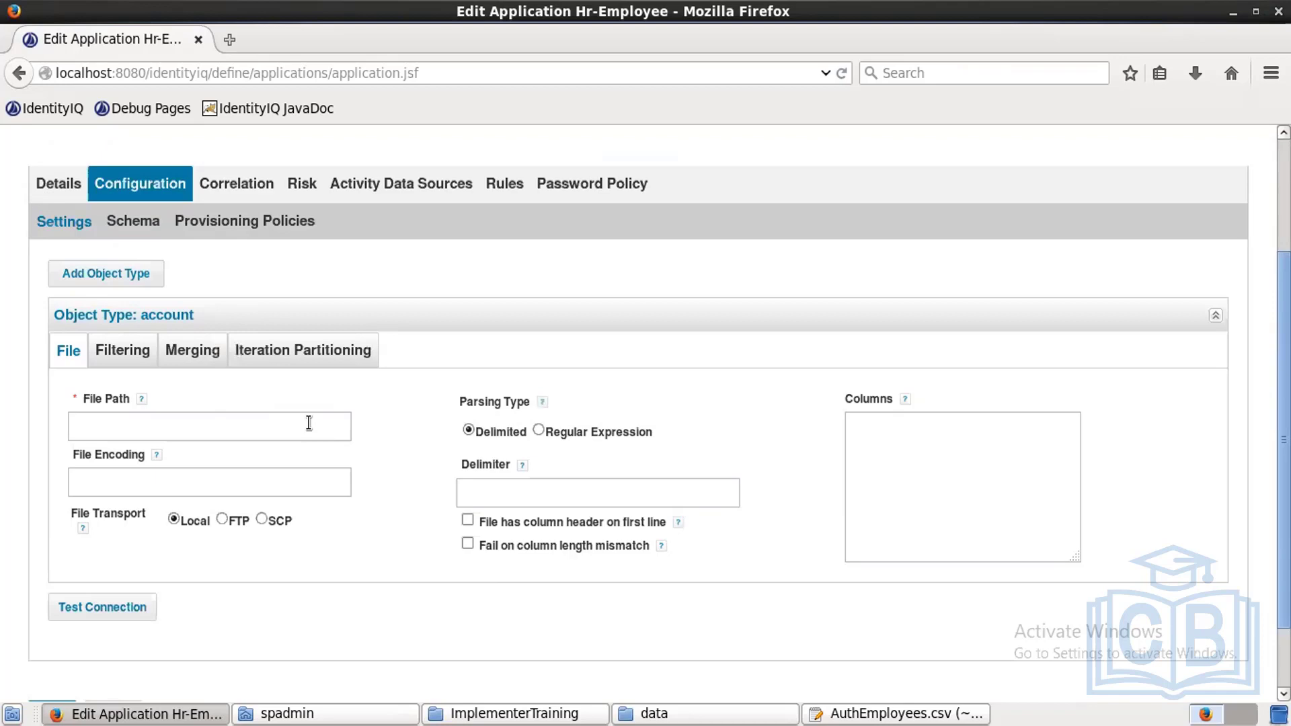
{"action": "left_click", "coordinate": [308, 421]}
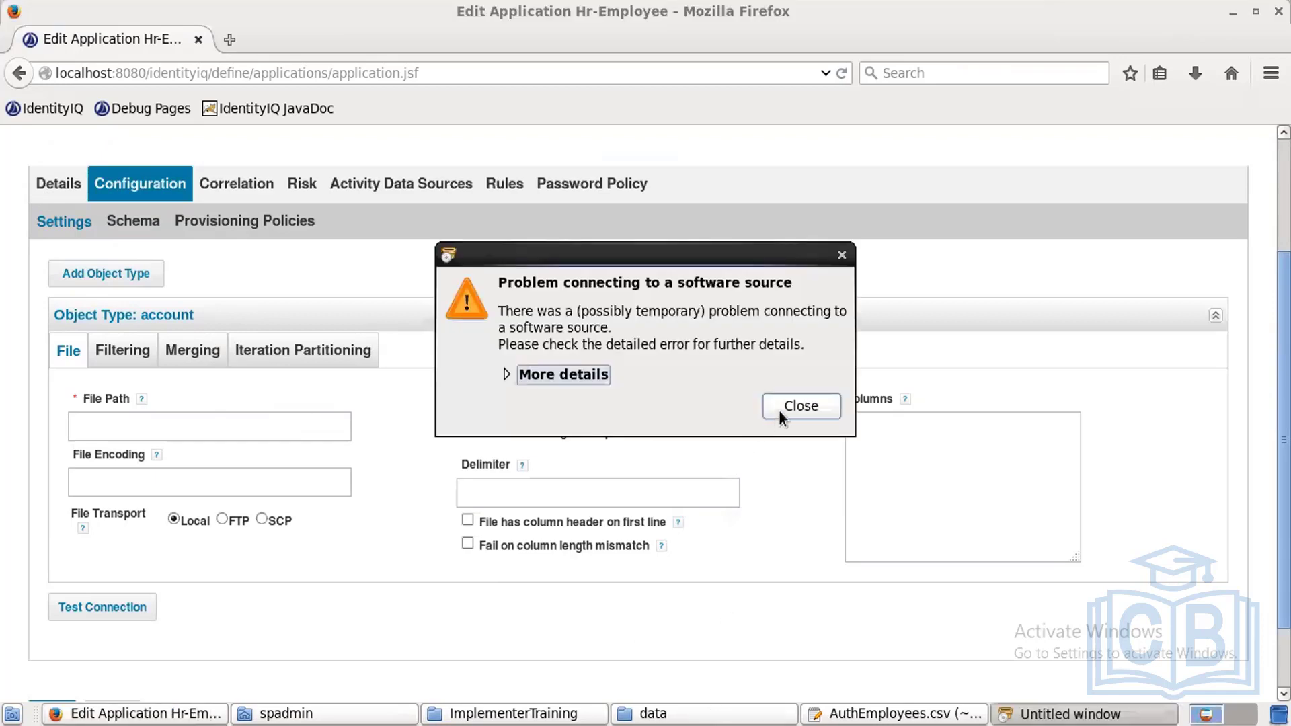
Step: Open the Properties of AuthEmployees.csv in File Manager and copy its folder location
{"action": "left_click", "coordinate": [779, 410]}
{"action": "left_click", "coordinate": [753, 714]}
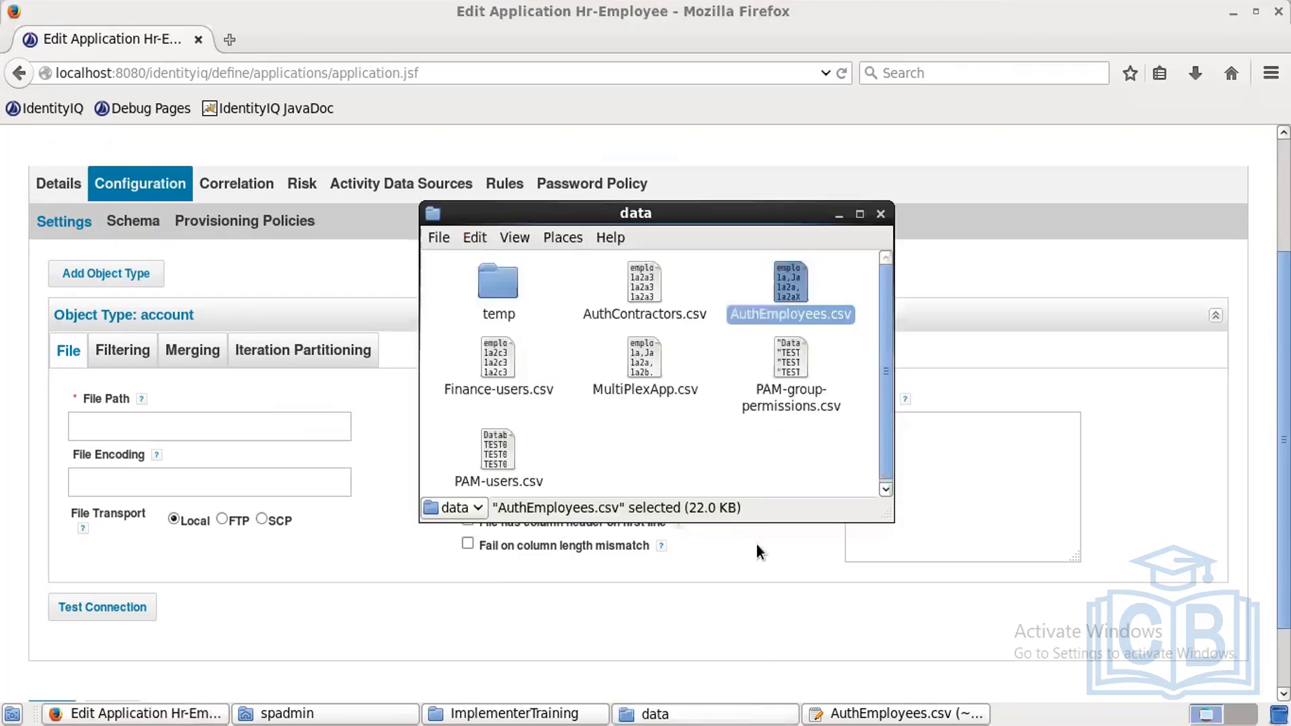
{"action": "right_click", "coordinate": [786, 289]}
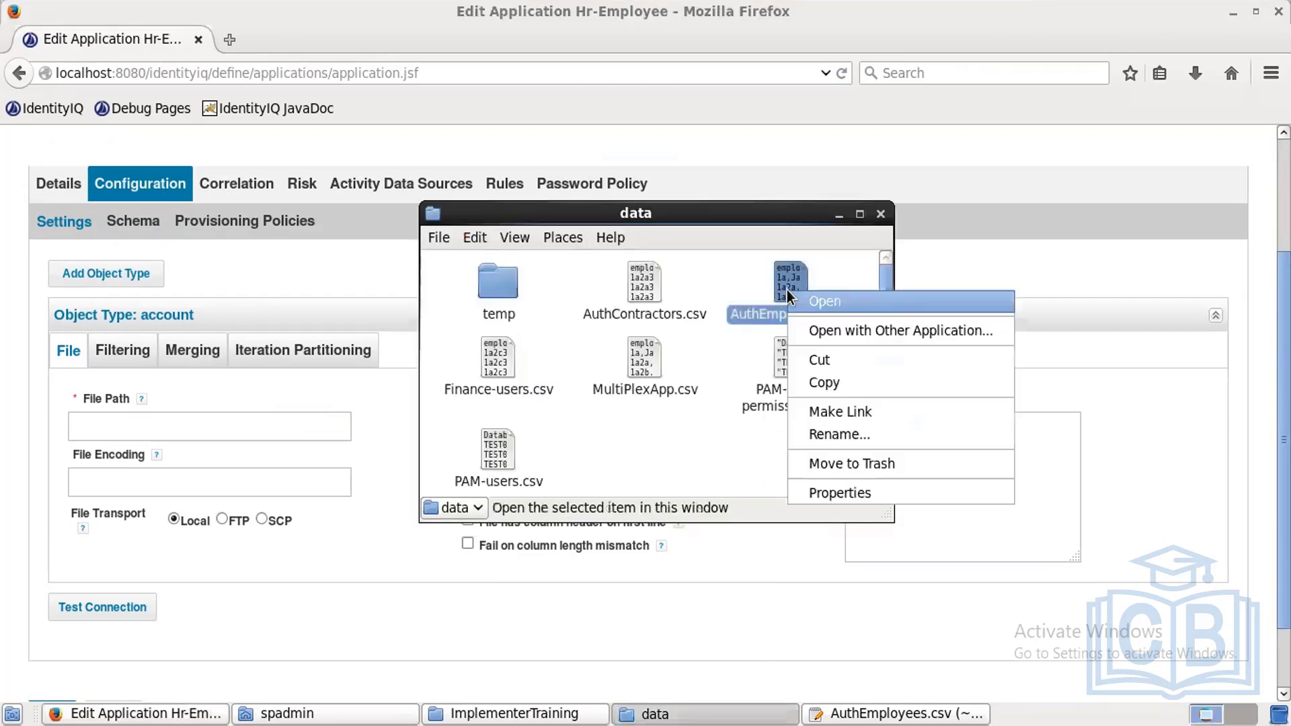
{"action": "left_click", "coordinate": [865, 490]}
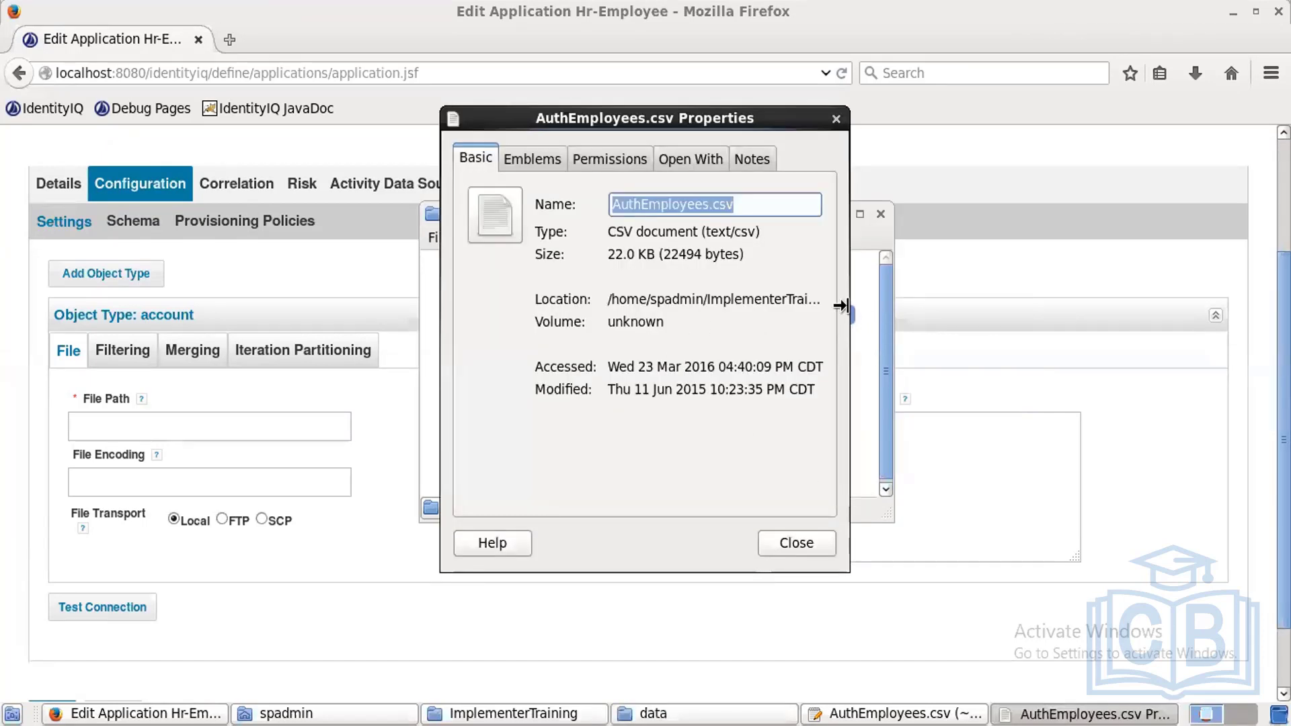
{"action": "left_click_drag", "start_coordinate": [849, 308], "coordinate": [982, 297]}
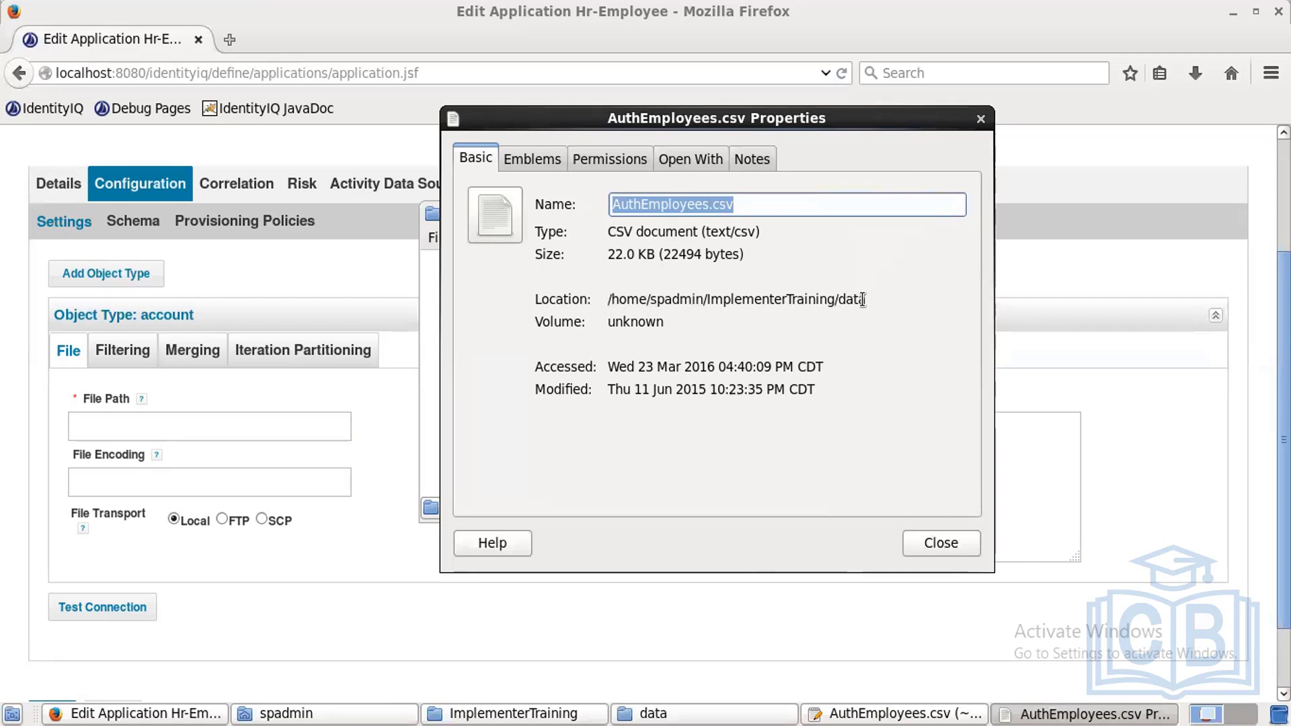
{"action": "left_click_drag", "start_coordinate": [617, 294], "coordinate": [602, 294]}
{"action": "key", "text": "ctrl+c"}
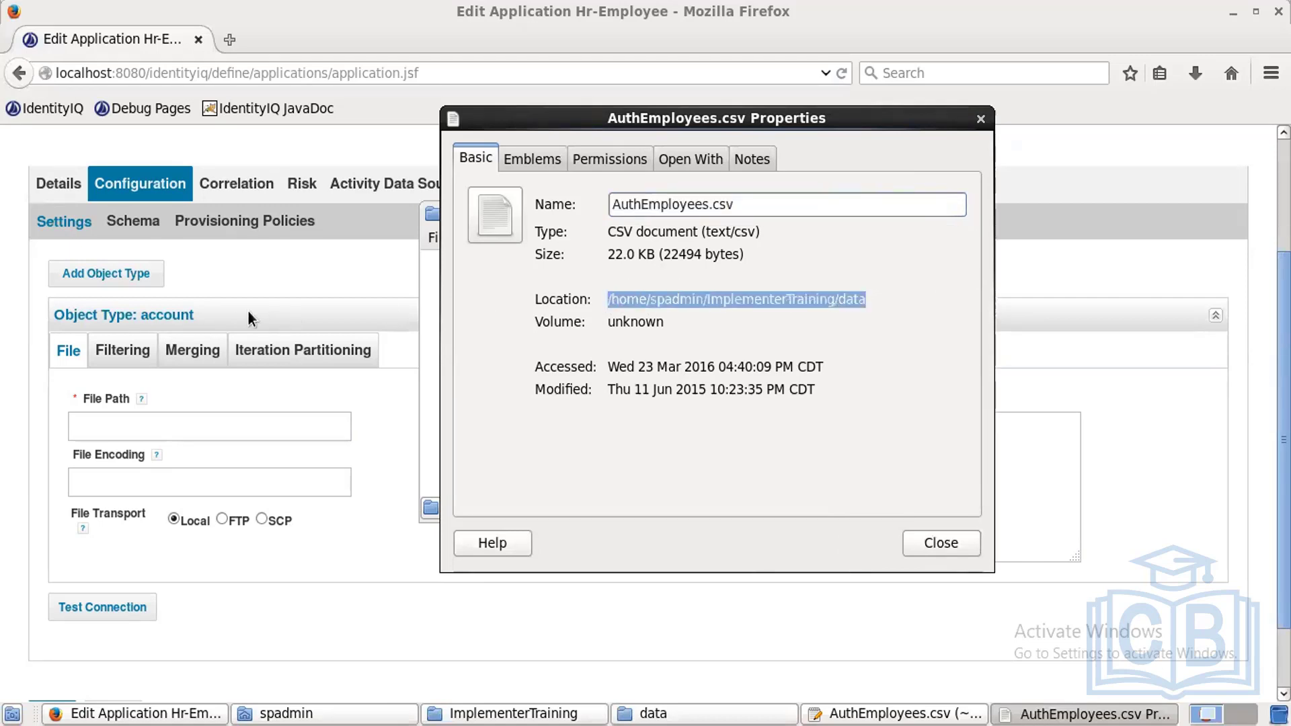
Step: Fill File Path with /home/spadmin/ImplementerTraining/data/AuthEmployees.csv
{"action": "left_click", "coordinate": [256, 425]}
{"action": "key", "text": "ctrl+v"}
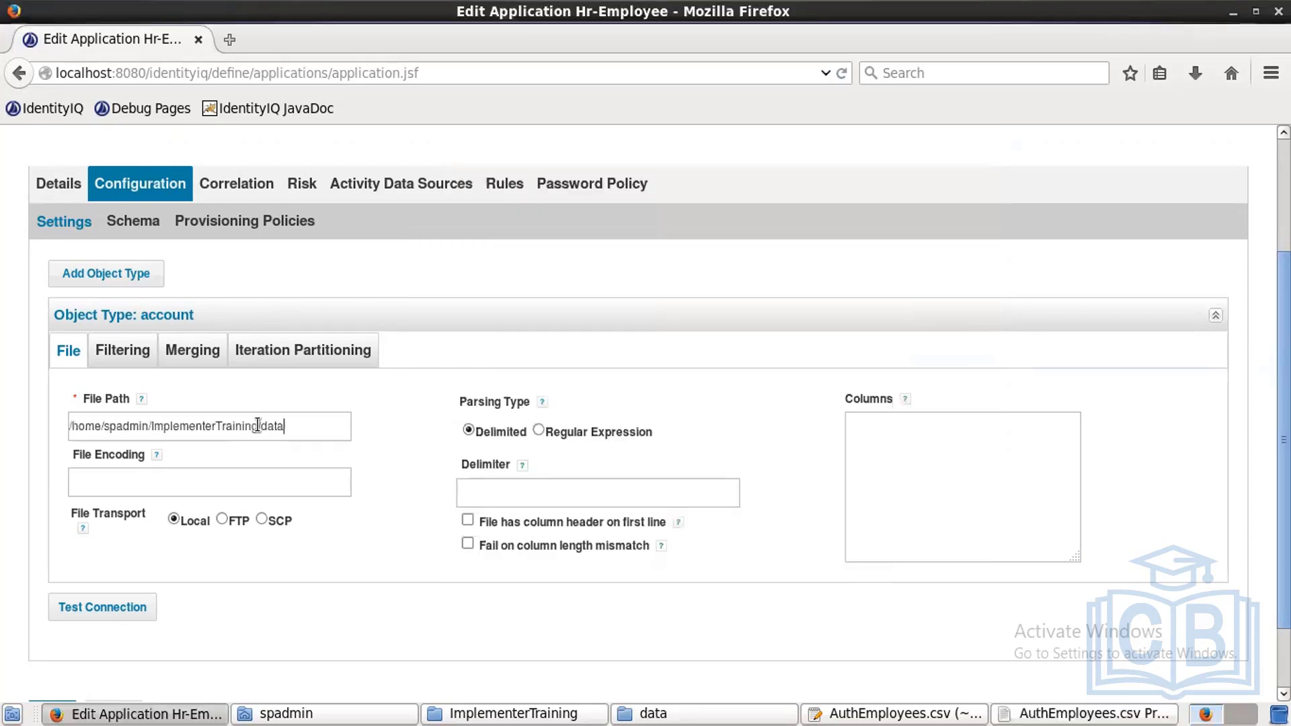
{"action": "type", "text": "/"}
{"action": "key", "text": "alt+Tab"}
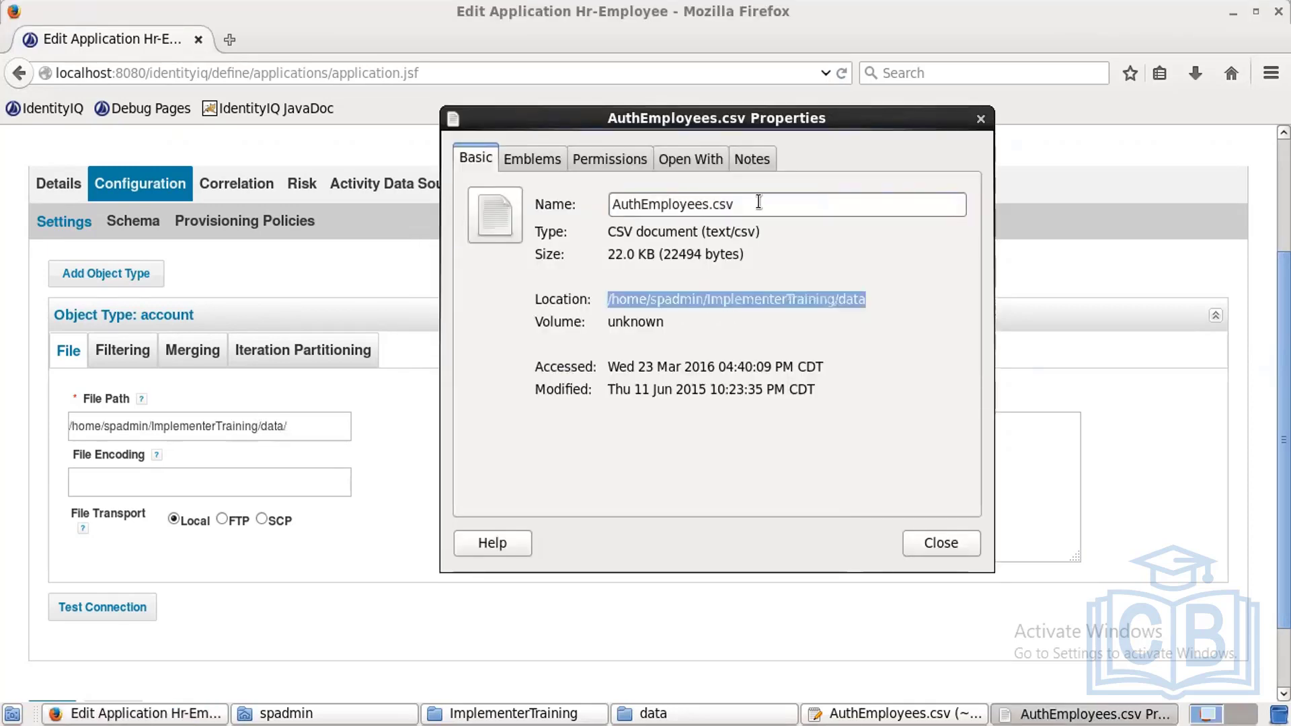
{"action": "left_click_drag", "start_coordinate": [757, 198], "coordinate": [584, 212]}
{"action": "key", "text": "ctrl+c"}
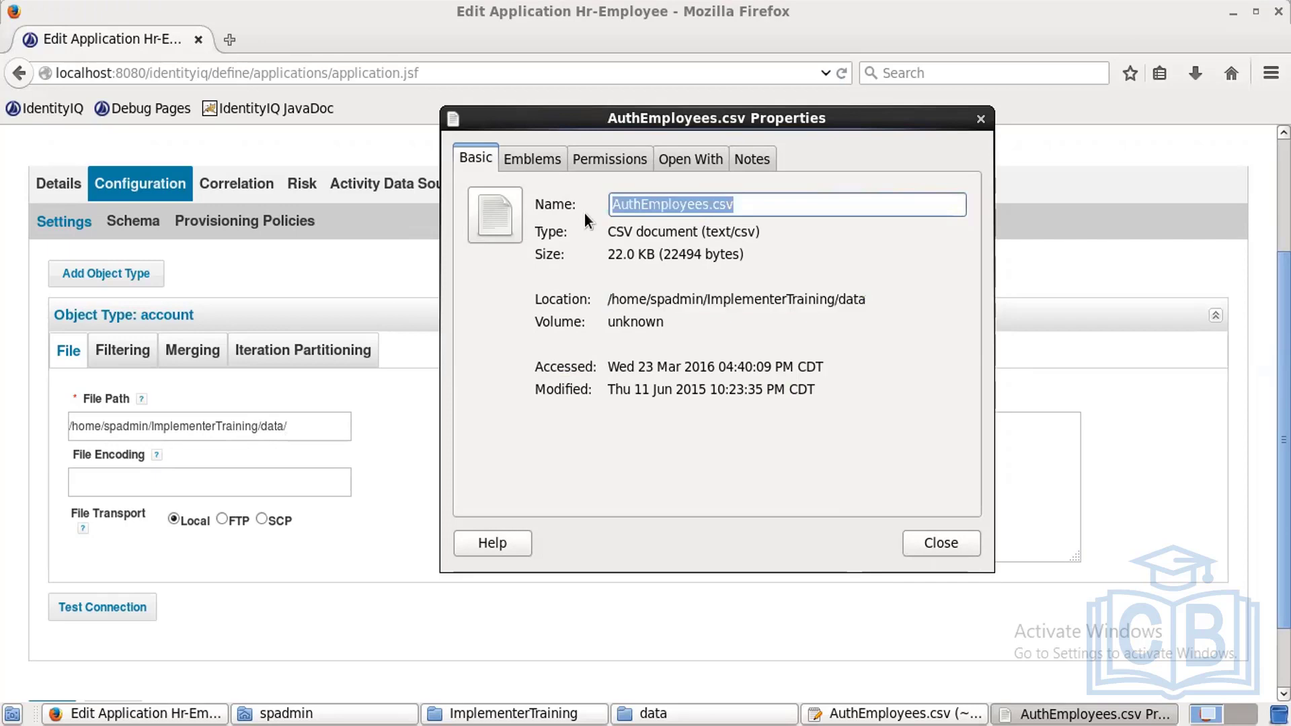
{"action": "left_click", "coordinate": [320, 425]}
{"action": "key", "text": "ctrl+v"}
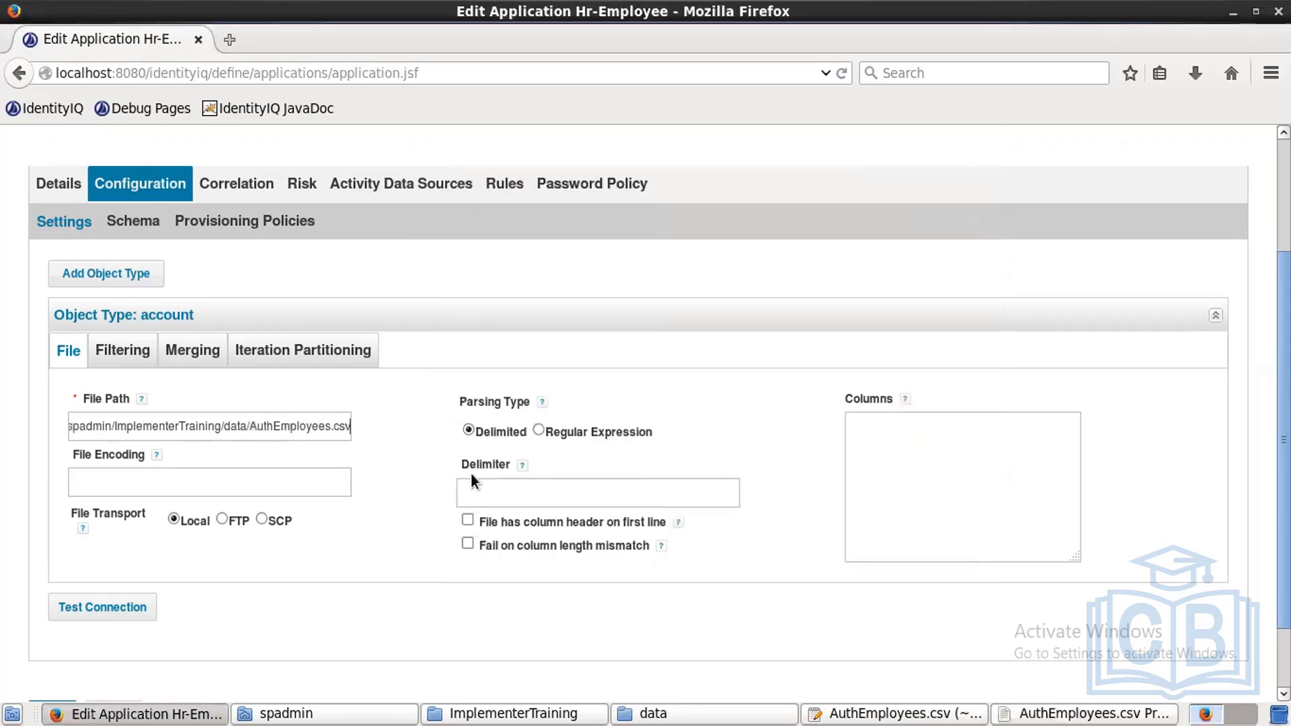
{"action": "left_click", "coordinate": [488, 485]}
Step: Set the delimiter to a comma and check the CSV's employeeId header row in gedit
{"action": "type", "text": ","}
{"action": "left_click", "coordinate": [927, 712]}
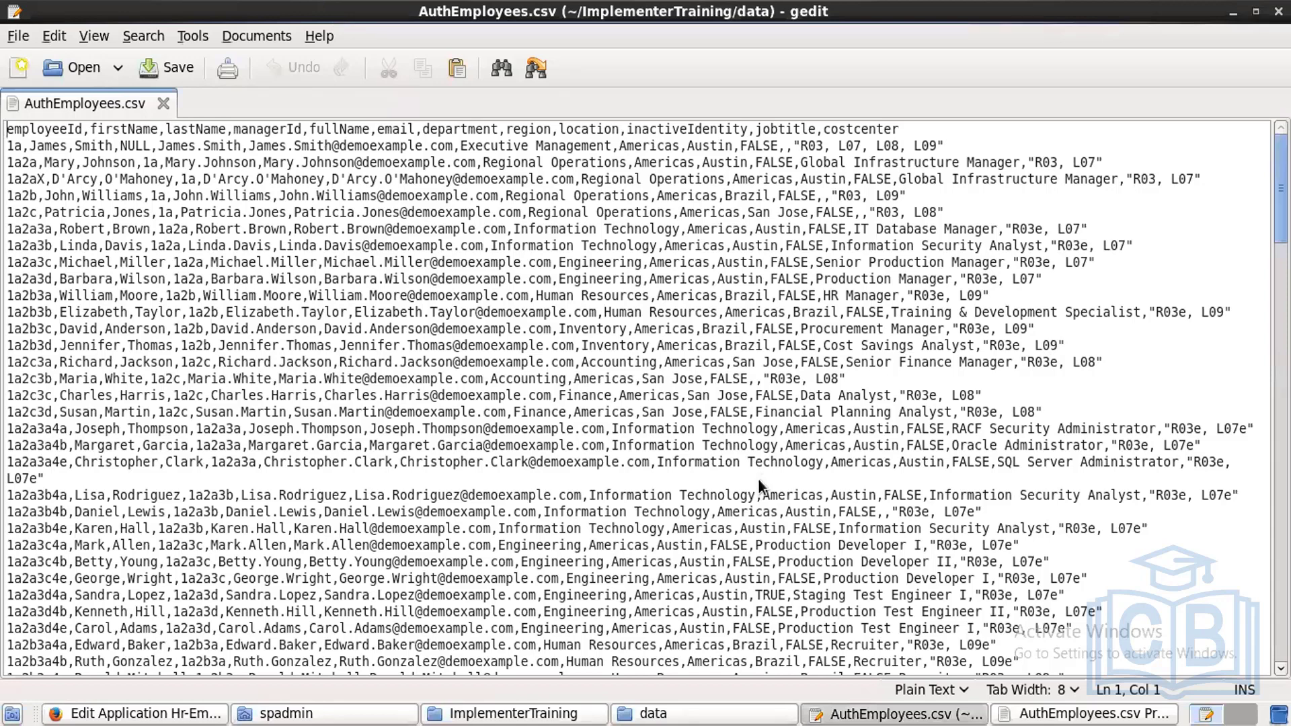
{"action": "key", "text": "alt+Tab"}
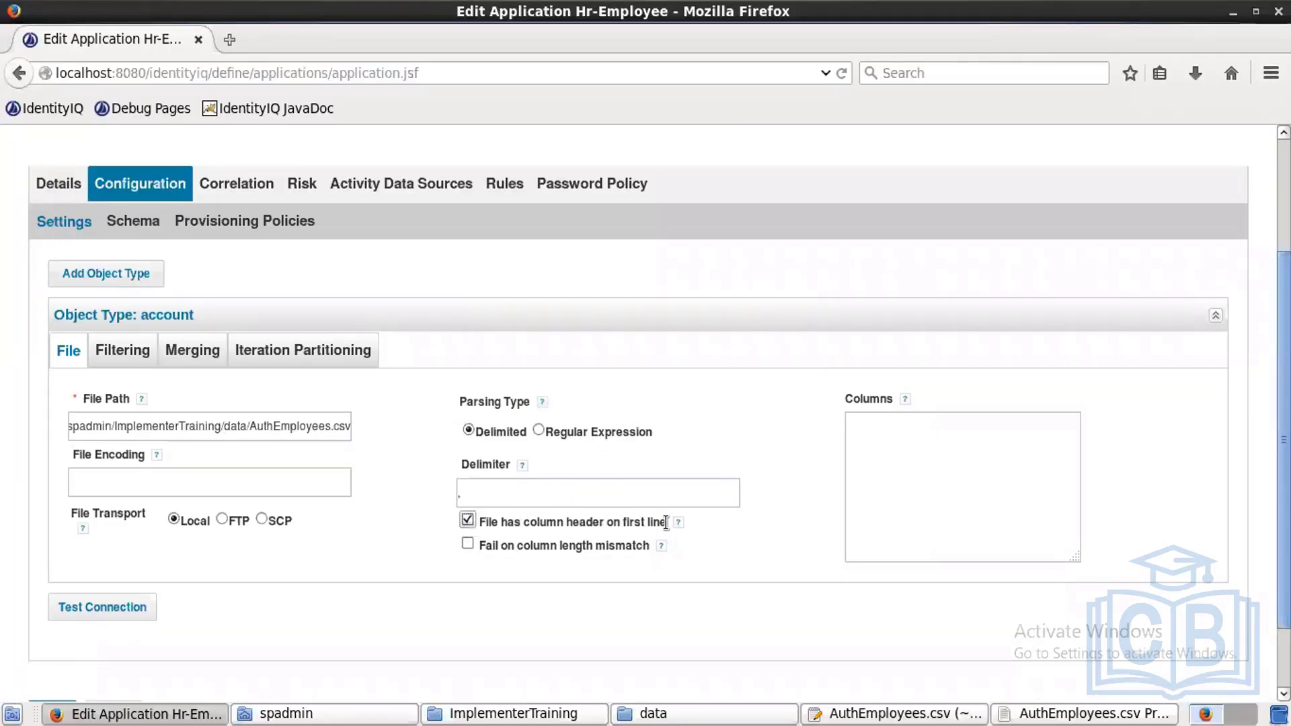
{"action": "key", "text": "alt+Tab"}
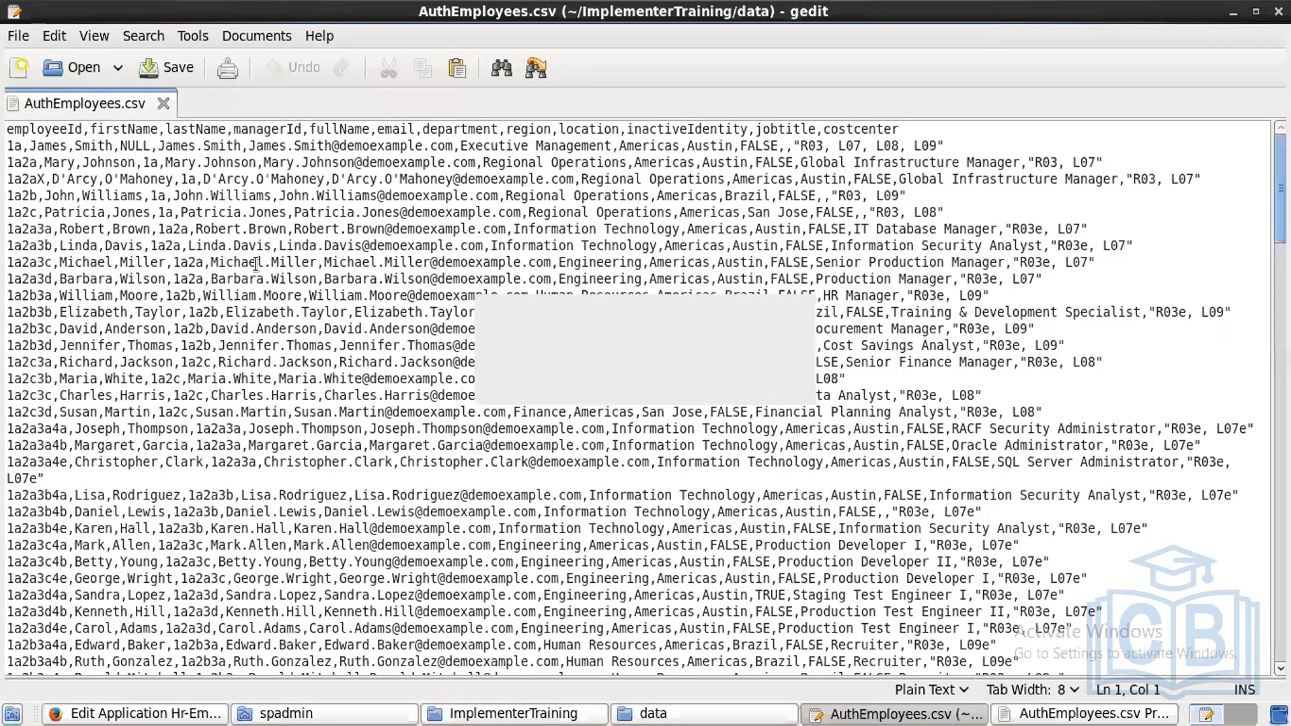
{"action": "double_click", "coordinate": [21, 128]}
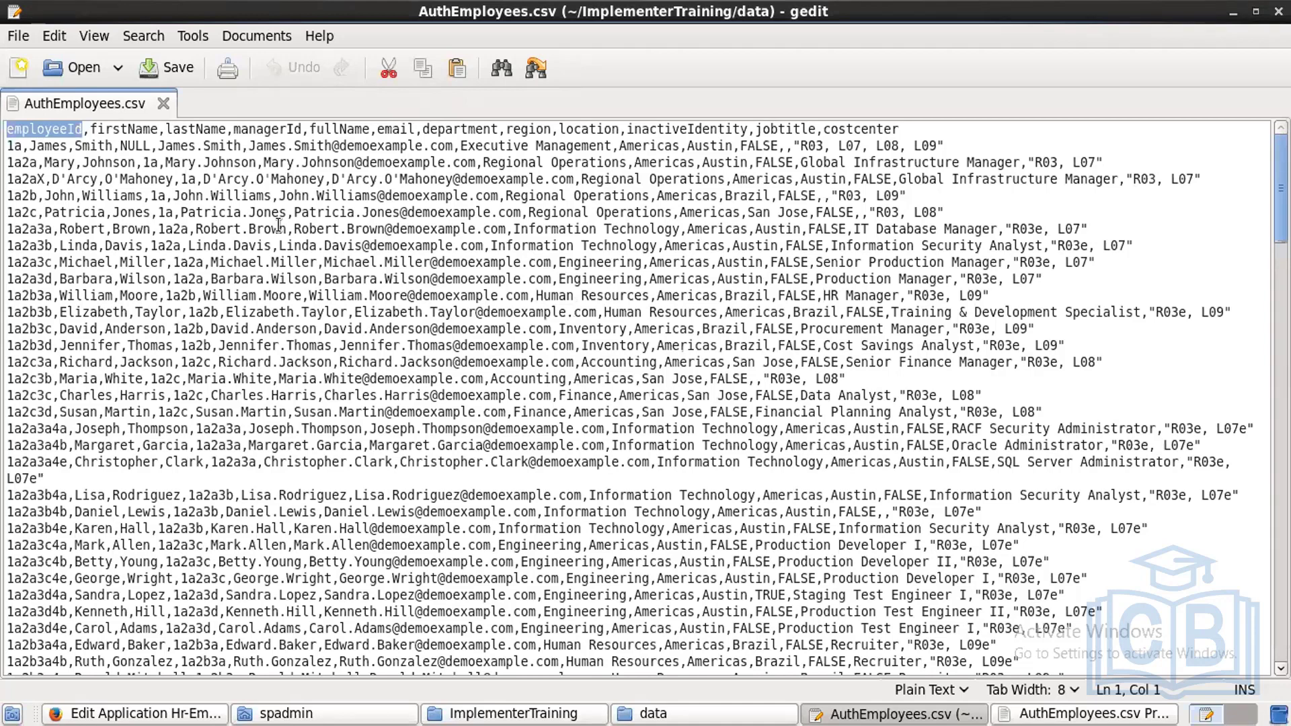
{"action": "key", "text": "alt+Tab"}
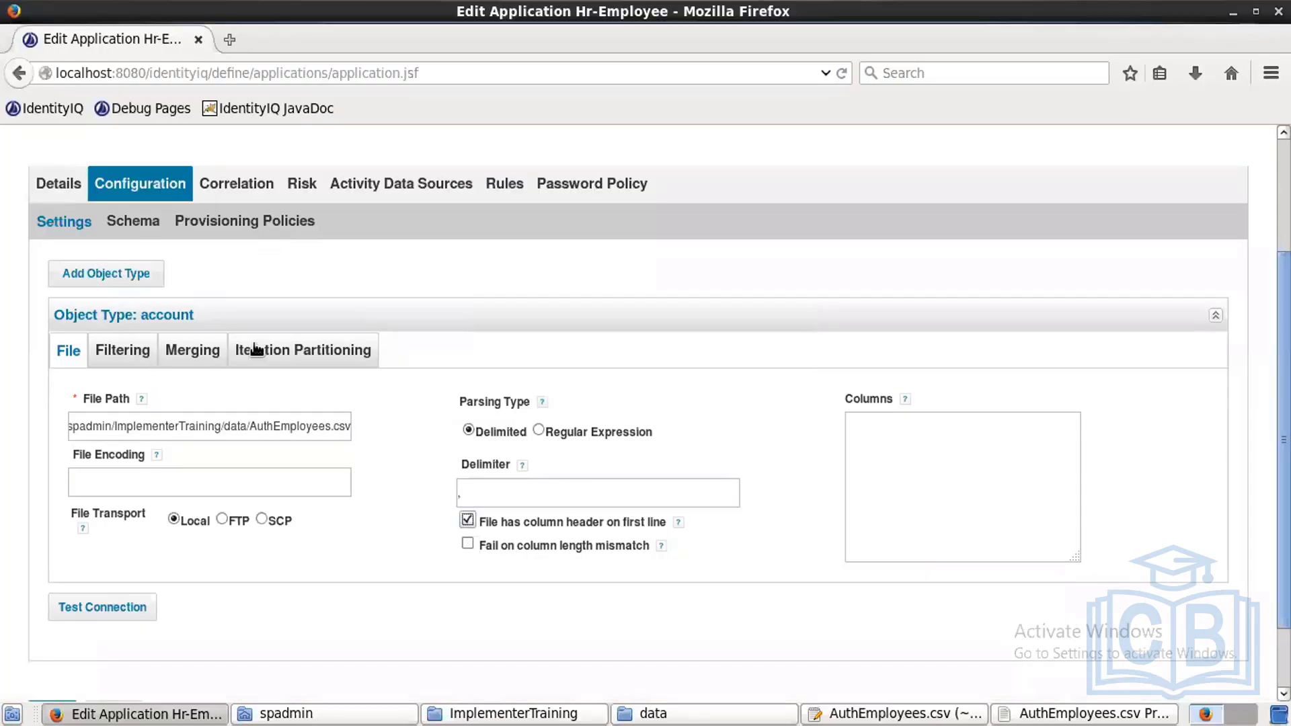
Step: Set Number of lines to skip to 3 in the account Filtering settings
{"action": "left_click", "coordinate": [128, 357]}
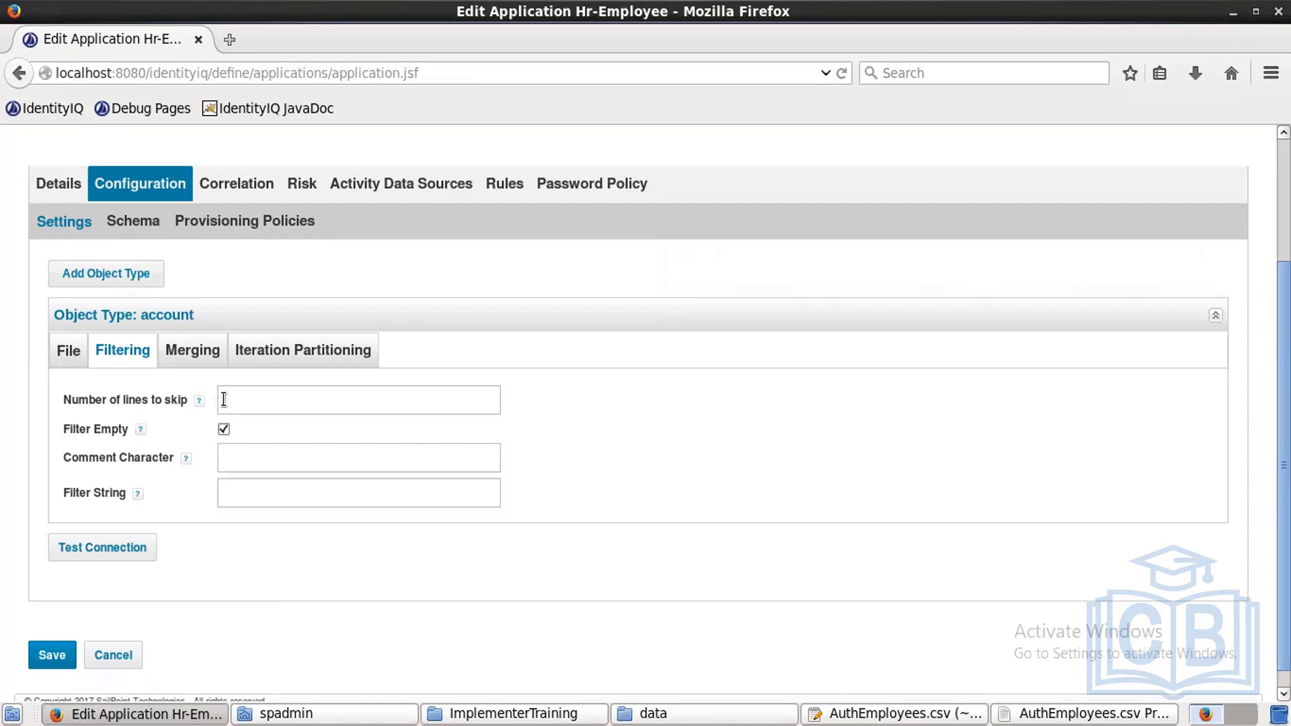
{"action": "type", "text": "3"}
{"action": "left_click", "coordinate": [861, 712]}
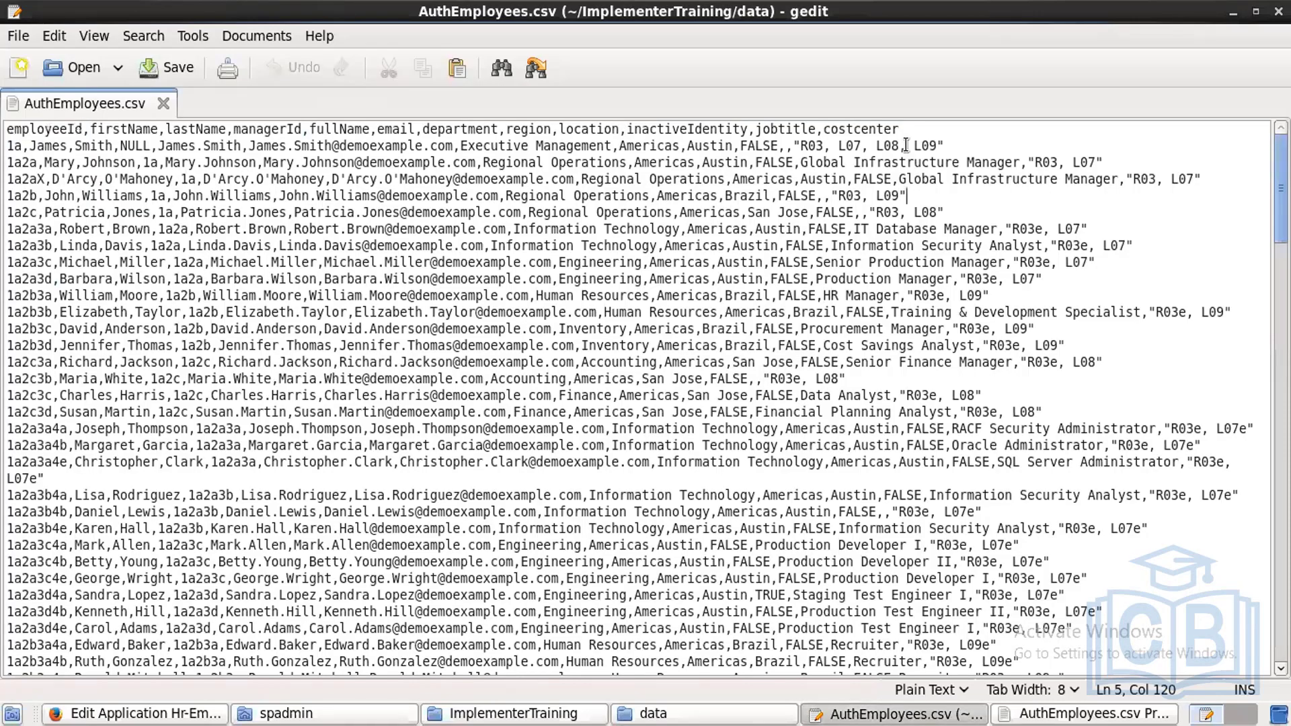
Step: Insert filler lines bsjd, sys and sysadm directly below the CSV header row
{"action": "left_click", "coordinate": [908, 130]}
{"action": "key", "text": "Return"}
{"action": "type", "text": "bsjd"}
{"action": "key", "text": "Return"}
{"action": "type", "text": "sys"}
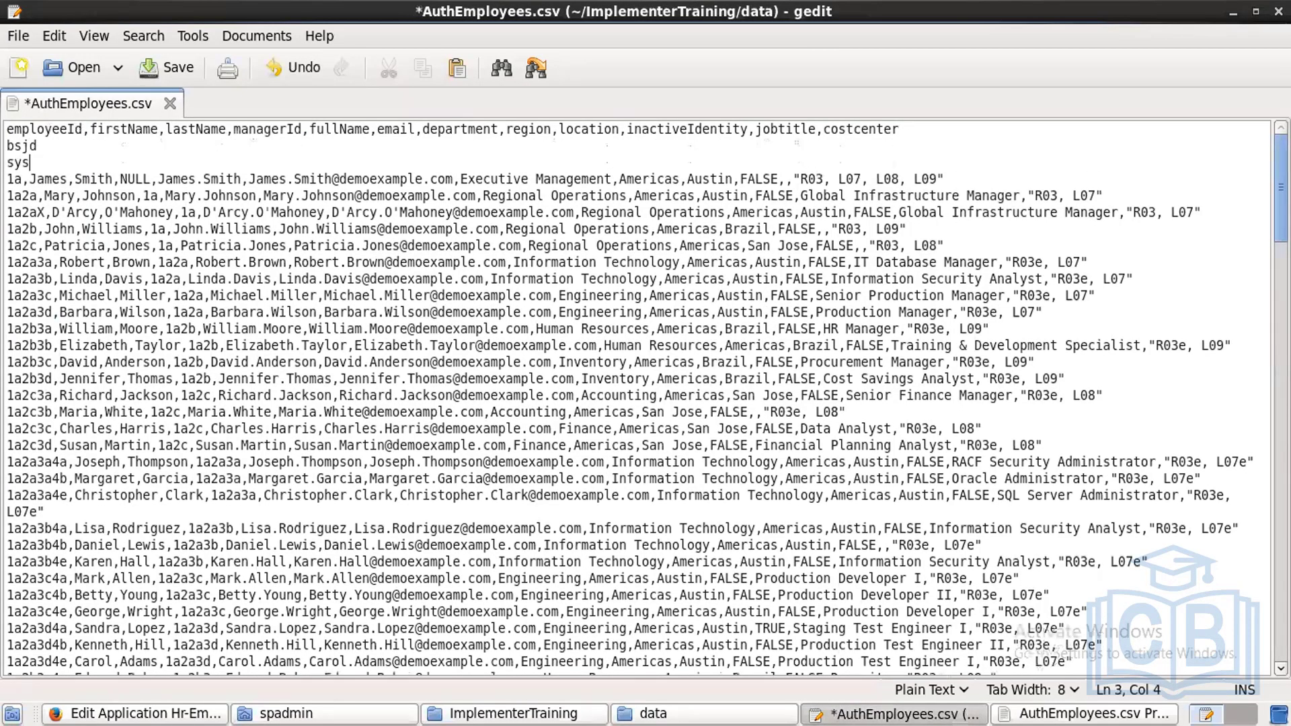
{"action": "key", "text": "Return"}
{"action": "type", "text": "sys"}
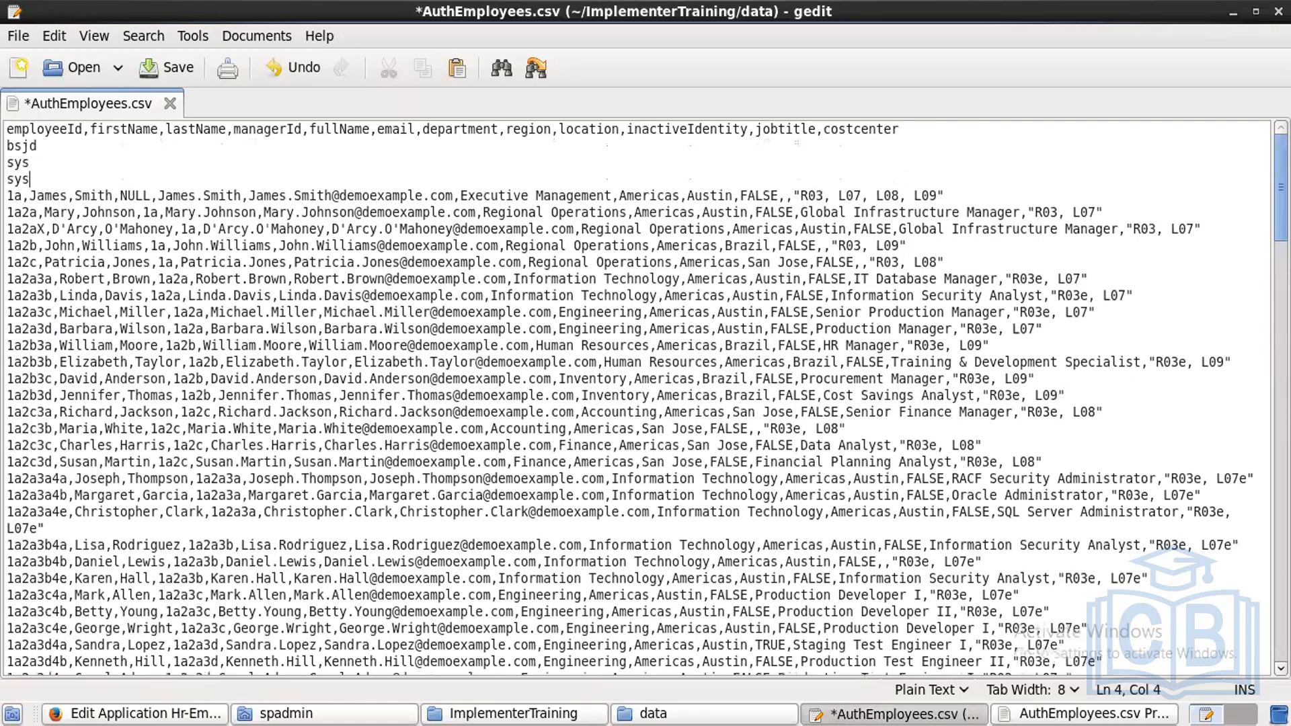
{"action": "type", "text": "adm"}
Step: Add blank lines after the first data row of AuthEmployees.csv
{"action": "key", "text": "alt+Tab"}
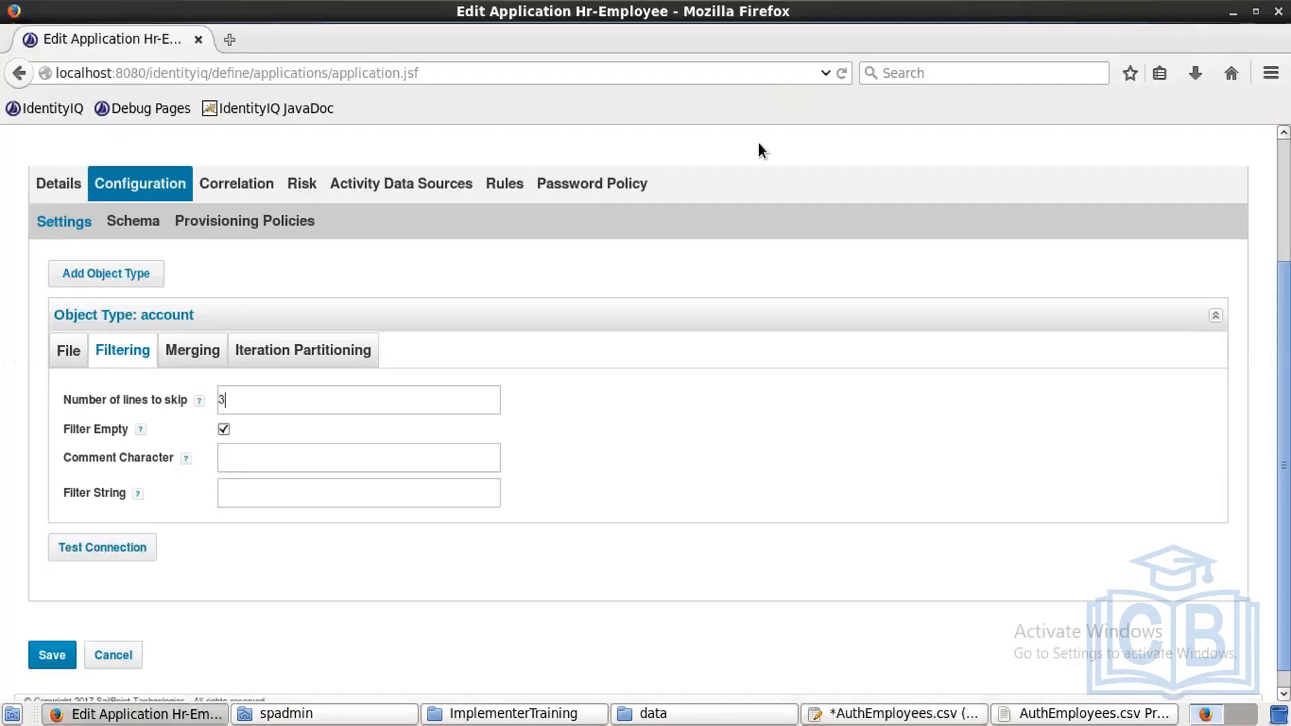
{"action": "key", "text": "alt+Tab"}
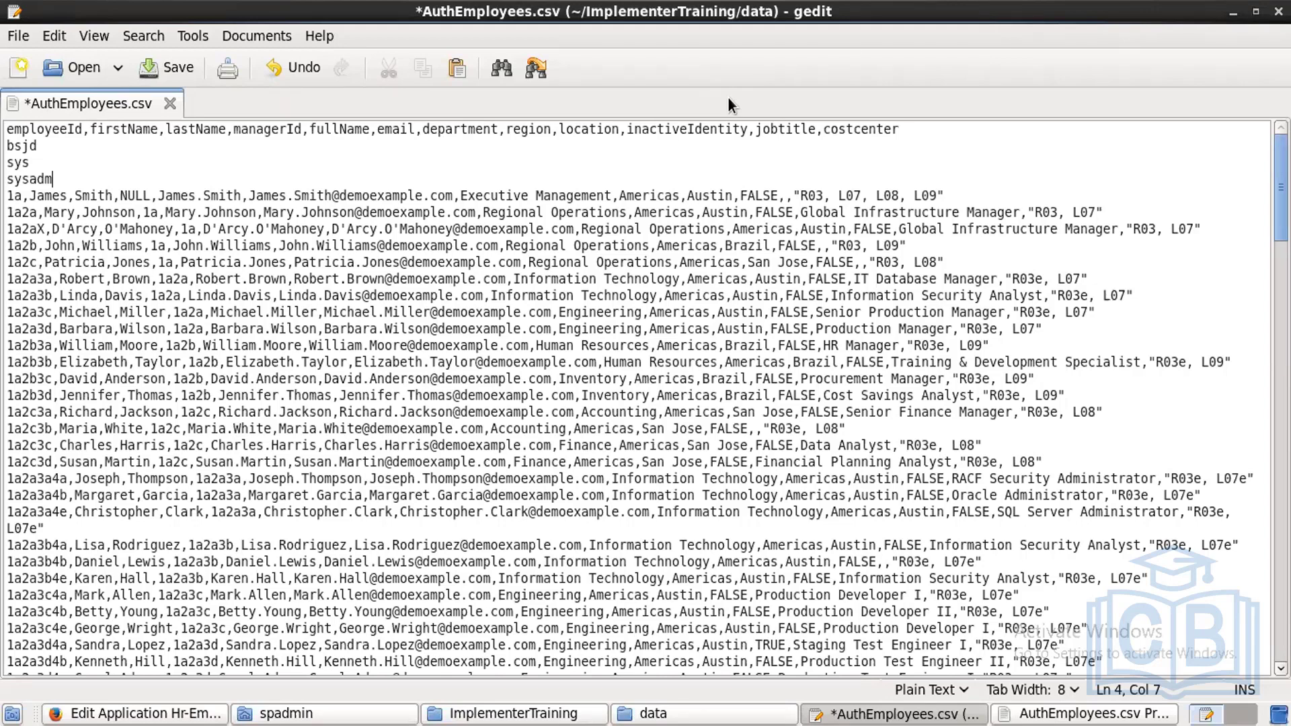
{"action": "key", "text": "alt+Tab"}
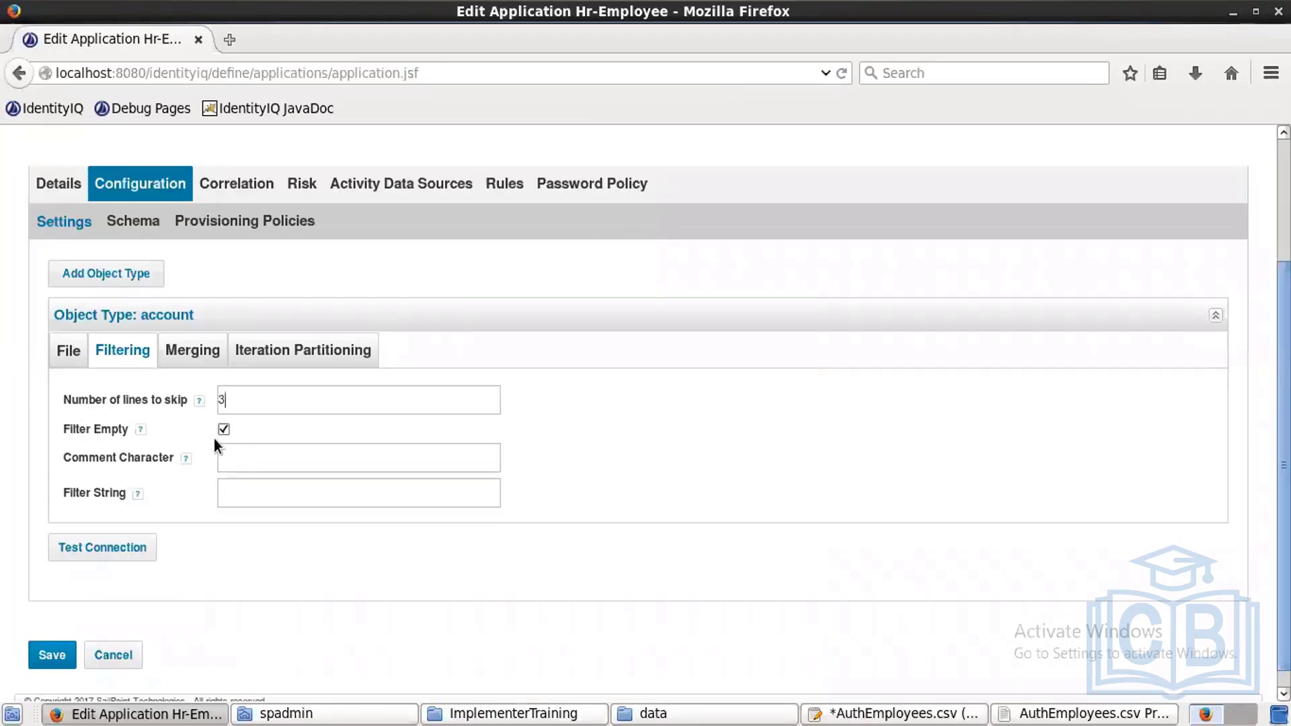
{"action": "key", "text": "alt+Tab"}
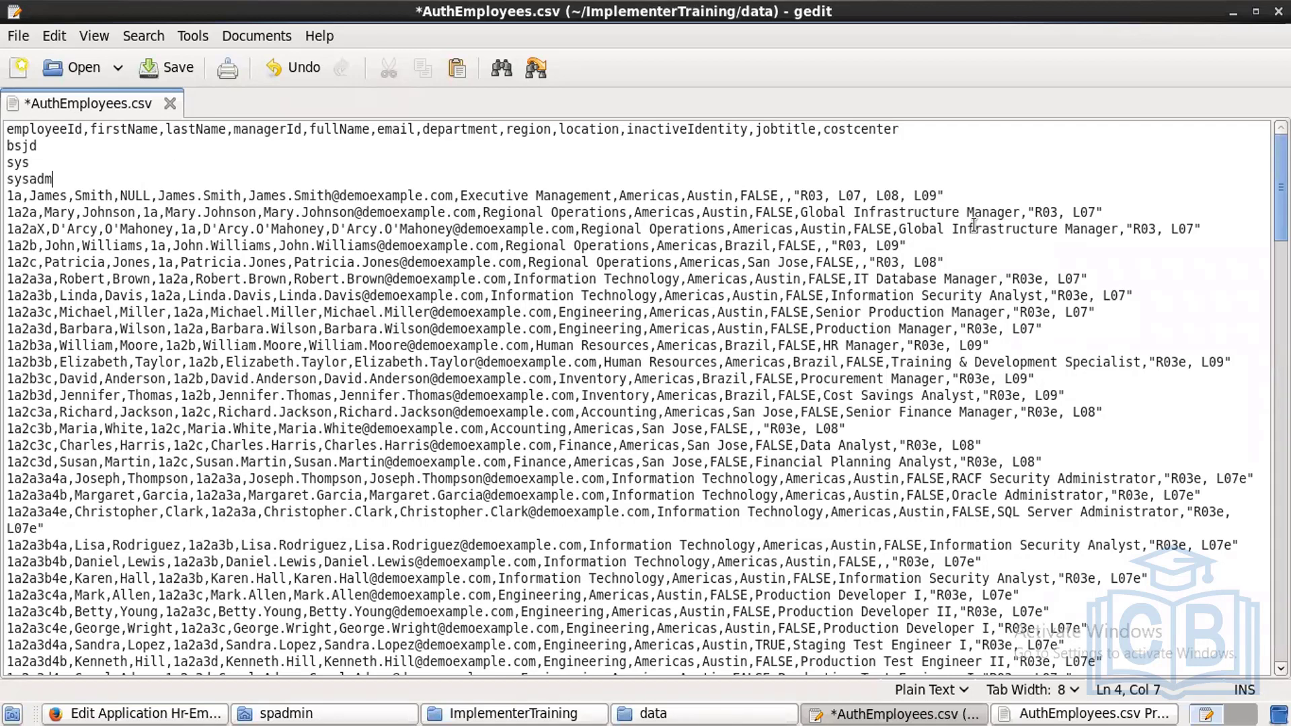
{"action": "left_click", "coordinate": [952, 194]}
{"action": "key", "text": "Return"}
{"action": "key", "text": "Return"}
{"action": "key", "text": "Return"}
{"action": "key", "text": "Return"}
{"action": "key", "text": "Return"}
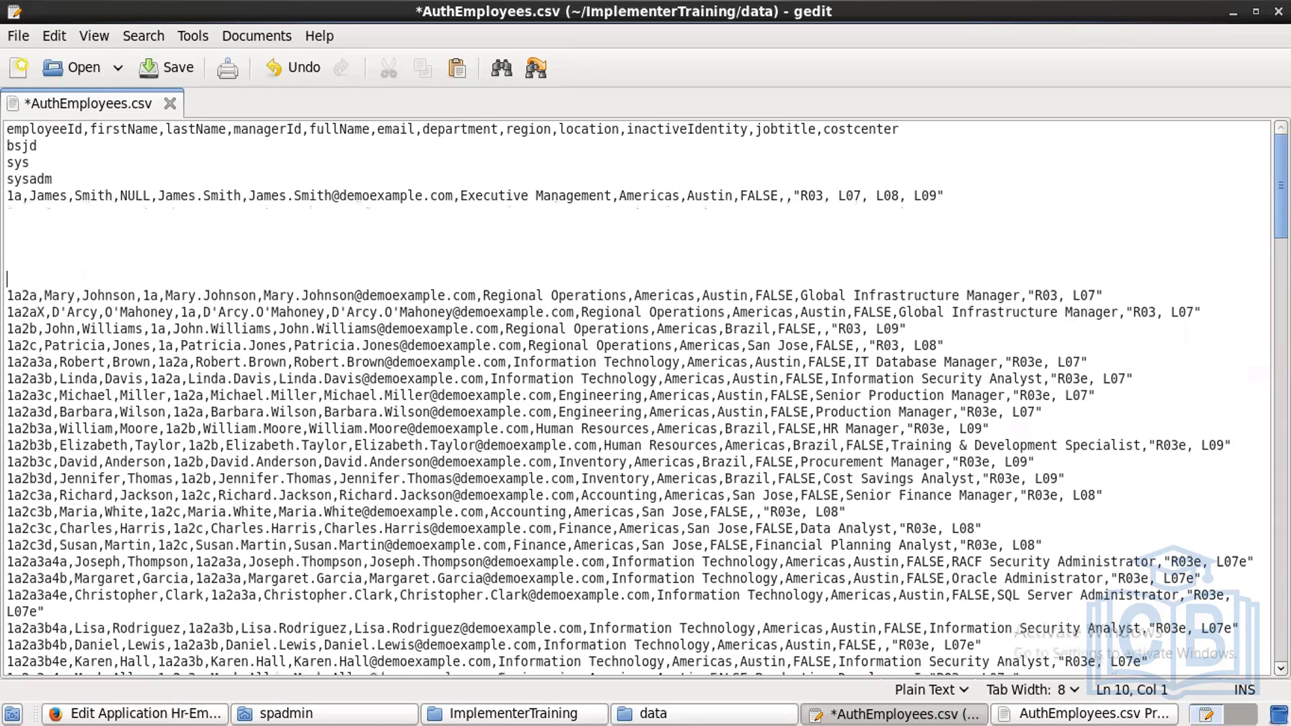
Step: Insert filler lines jhvjsd and klnfsjk after the second and third data rows
{"action": "key", "text": "alt+Tab"}
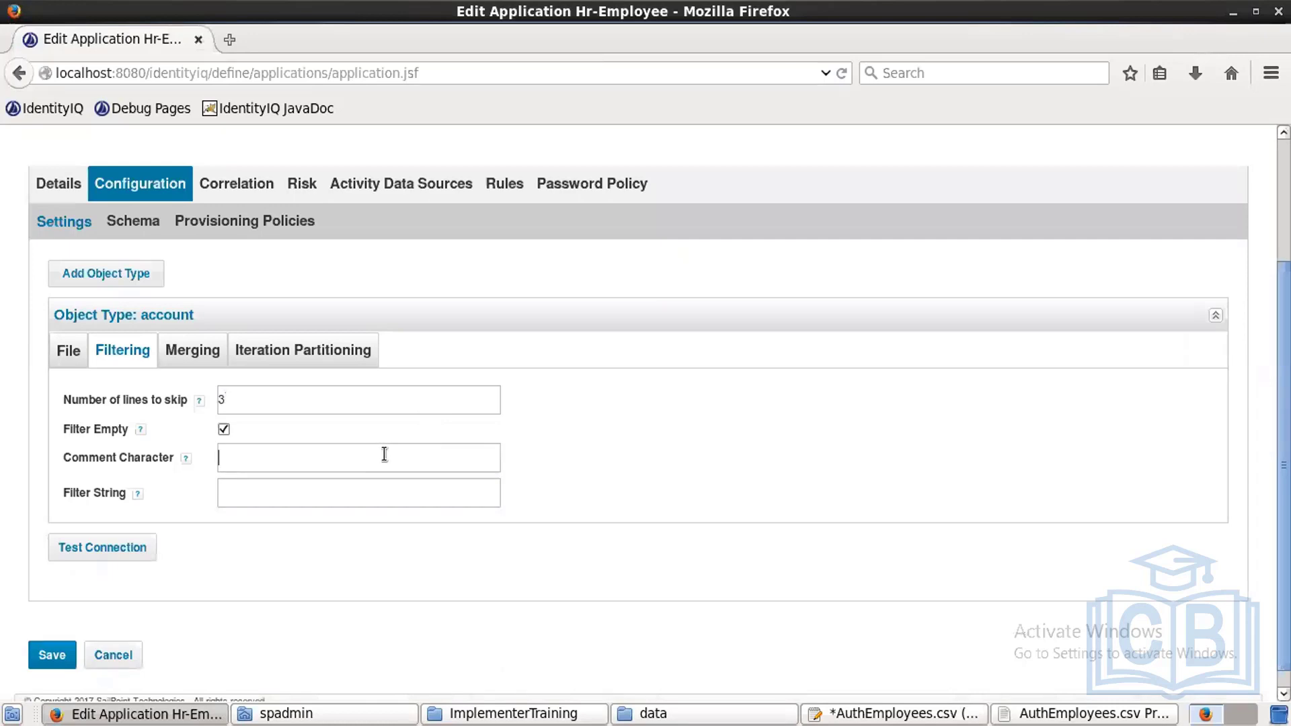
{"action": "key", "text": "alt+Tab"}
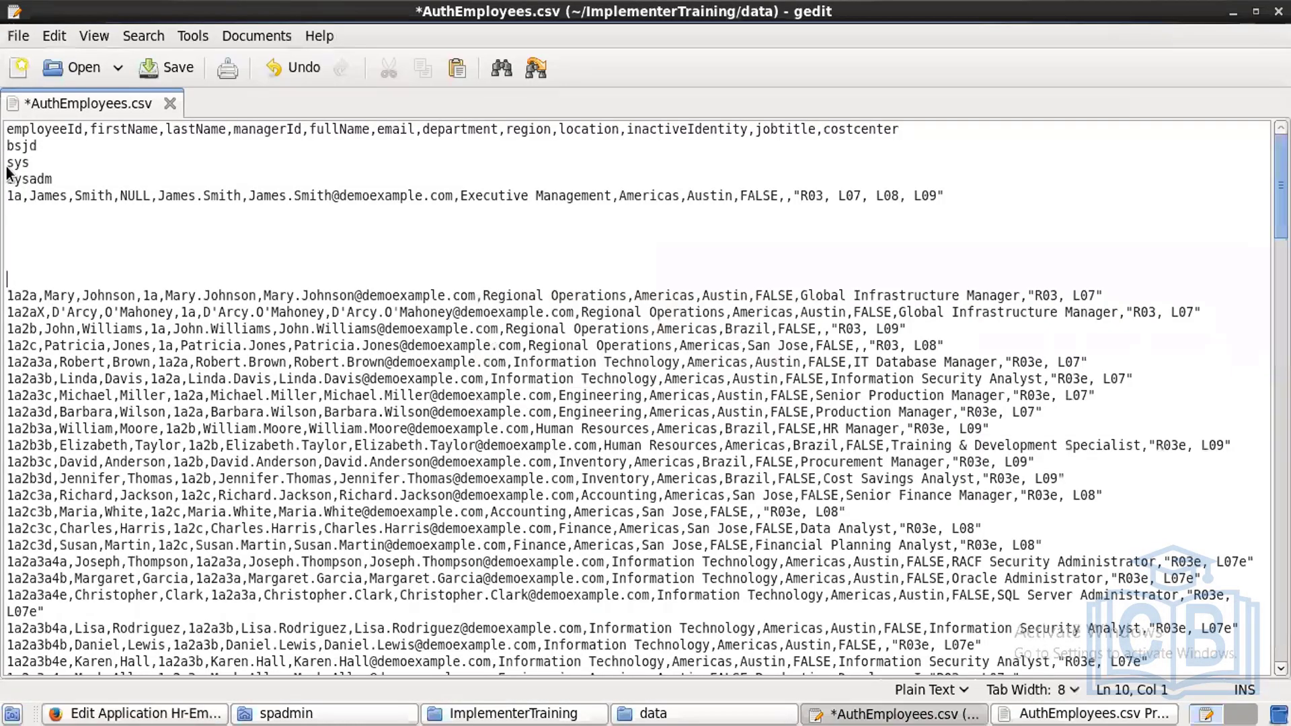
{"action": "left_click", "coordinate": [1135, 297]}
{"action": "key", "text": "Return"}
{"action": "type", "text": "jhvjsd"}
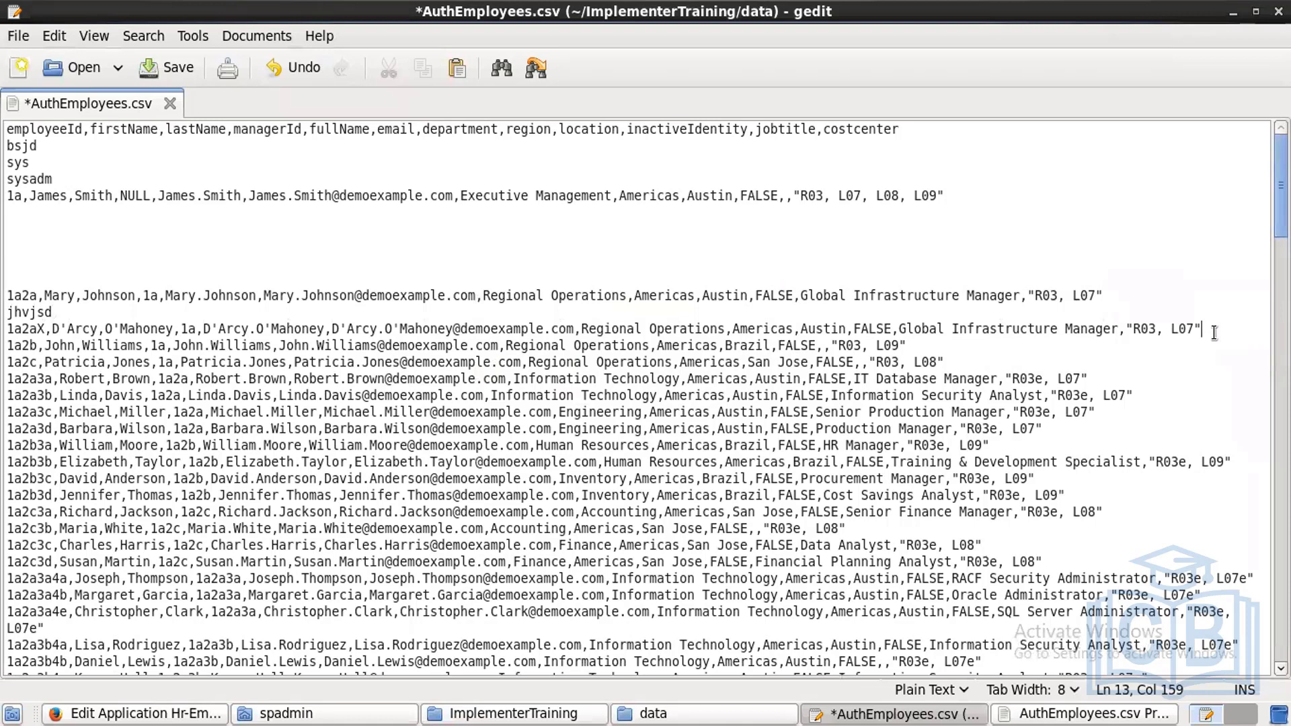
{"action": "left_click", "coordinate": [1215, 333]}
{"action": "key", "text": "Return"}
{"action": "type", "text": "klnfsjk"}
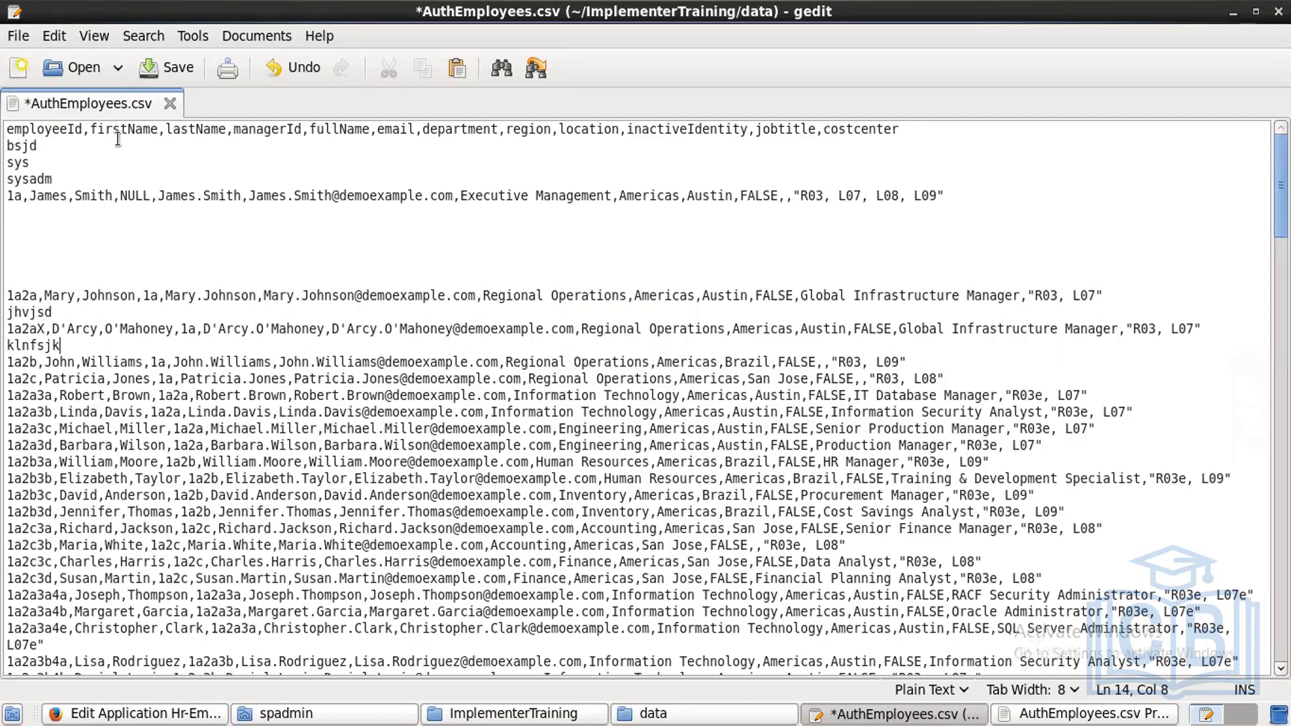
Step: Comment out the filler lines bsjd, sys, sysadm, jhvjsd and klnfsjk with a leading #
{"action": "left_click", "coordinate": [9, 146]}
{"action": "type", "text": "#"}
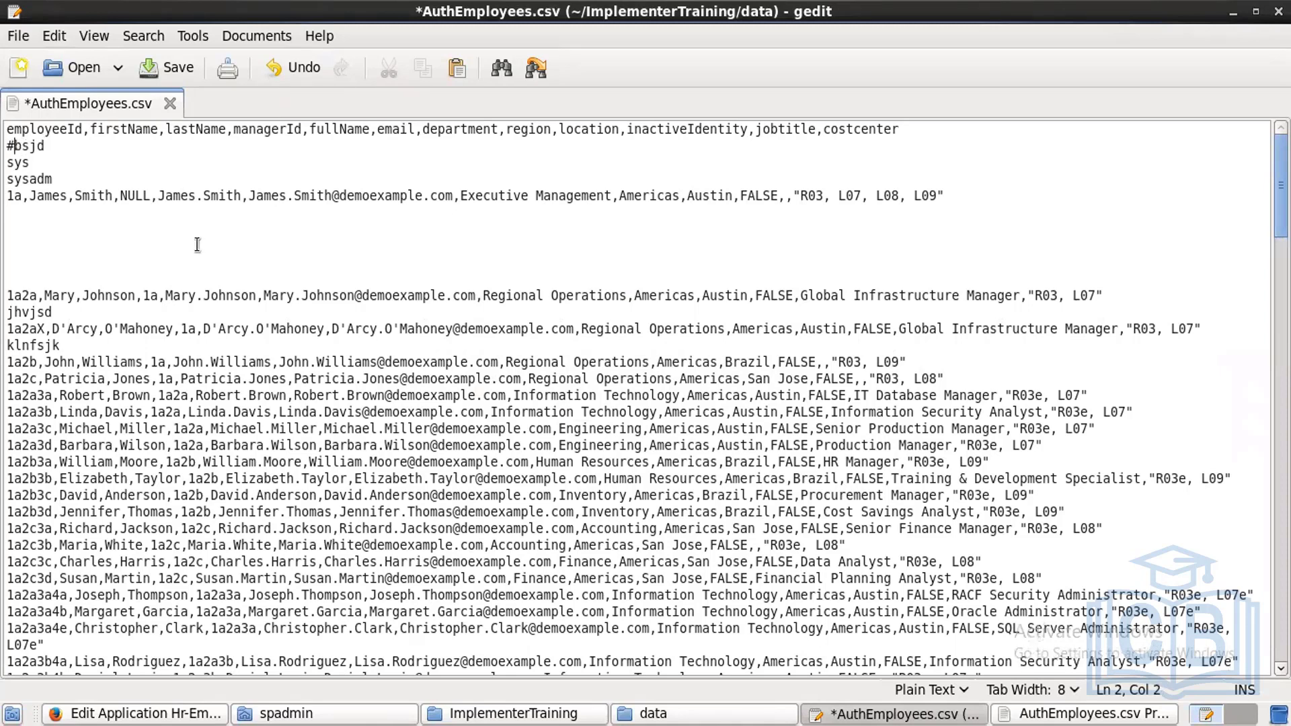
{"action": "left_click", "coordinate": [11, 163]}
{"action": "type", "text": "#"}
{"action": "left_click", "coordinate": [11, 180]}
{"action": "type", "text": "#"}
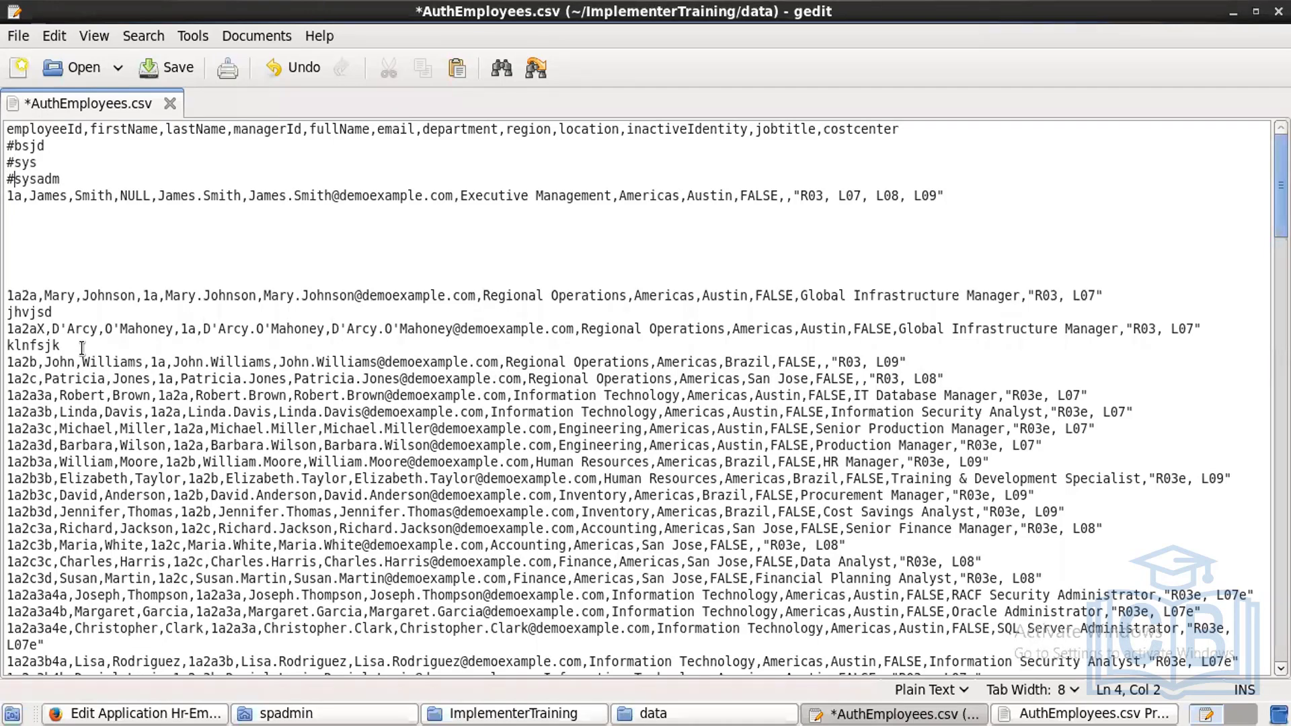
{"action": "left_click", "coordinate": [11, 313]}
{"action": "type", "text": "#"}
{"action": "left_click", "coordinate": [10, 346]}
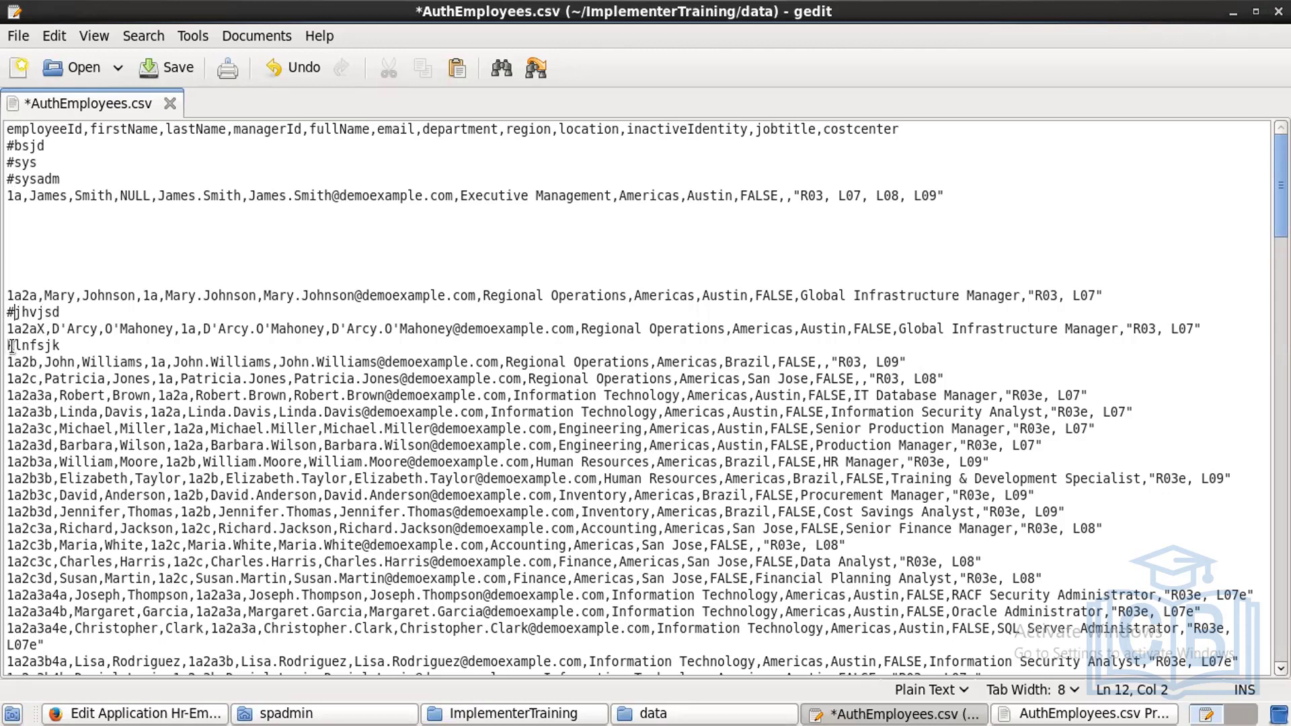
{"action": "type", "text": "#"}
Step: In IdentityIQ Filtering, empty the lines-to-skip value and try # as Comment Character, then remove it
{"action": "key", "text": "alt+Tab"}
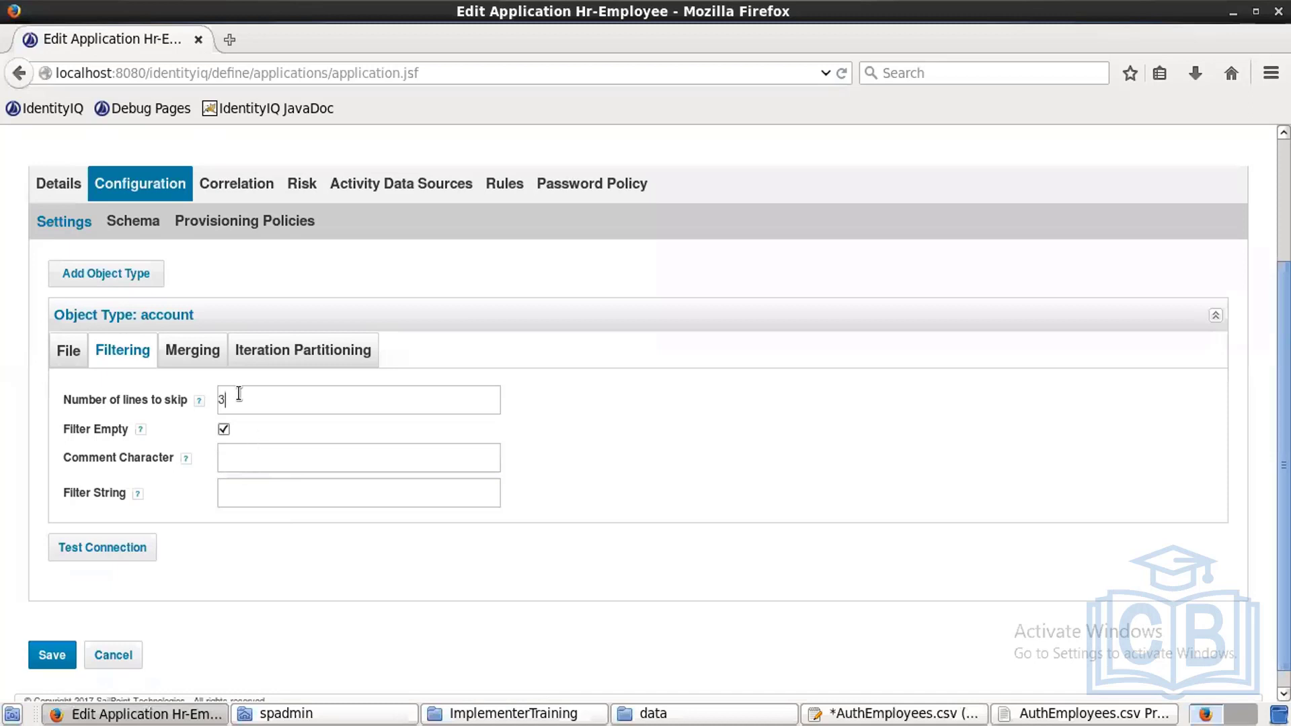
{"action": "key", "text": "BackSpace"}
{"action": "type", "text": "#"}
{"action": "key", "text": "BackSpace"}
{"action": "left_click", "coordinate": [249, 488]}
{"action": "key", "text": "alt+Tab"}
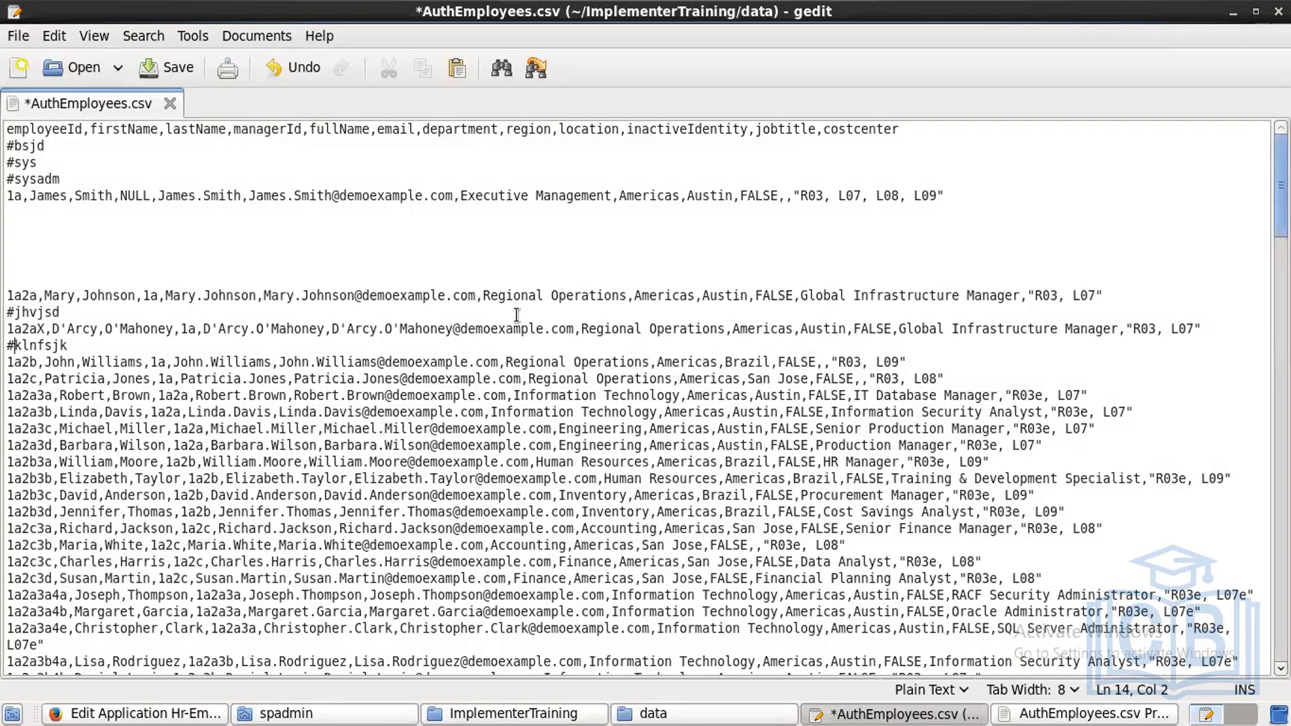
Step: Enter the Filter String region == Americas, using the region column name from the CSV header
{"action": "double_click", "coordinate": [543, 131]}
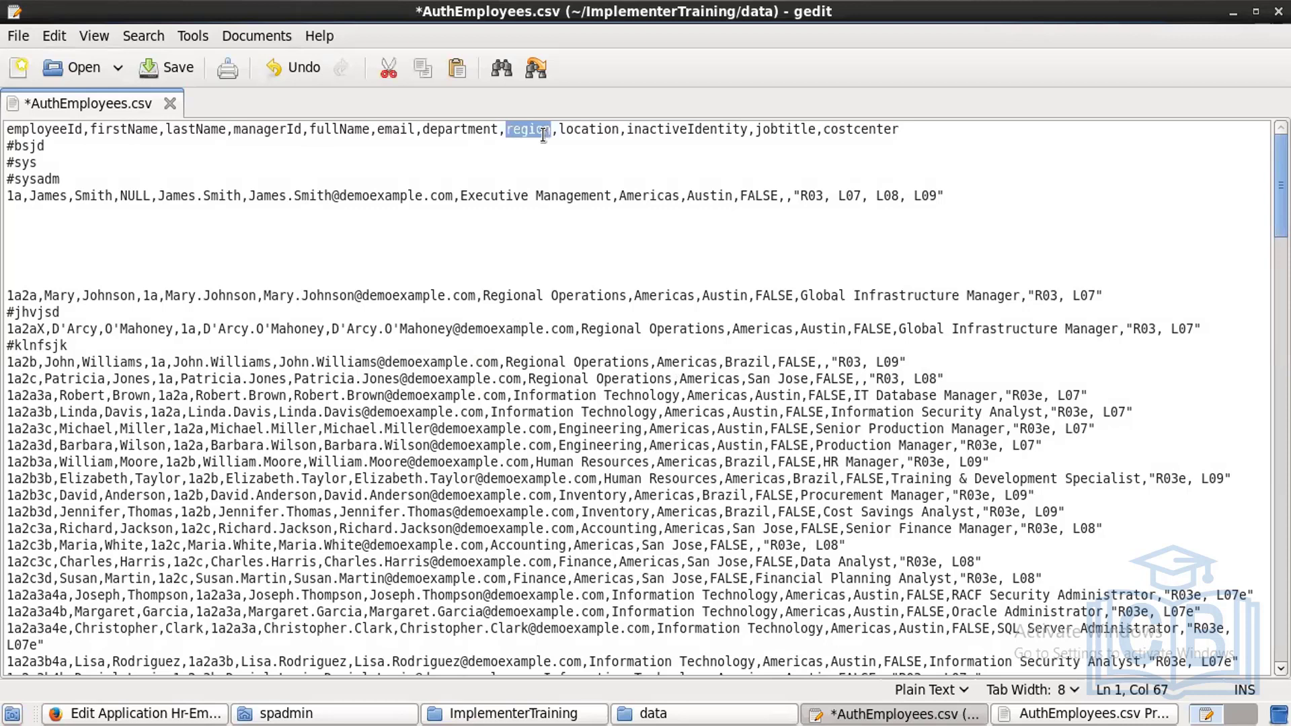
{"action": "key", "text": "alt+Tab"}
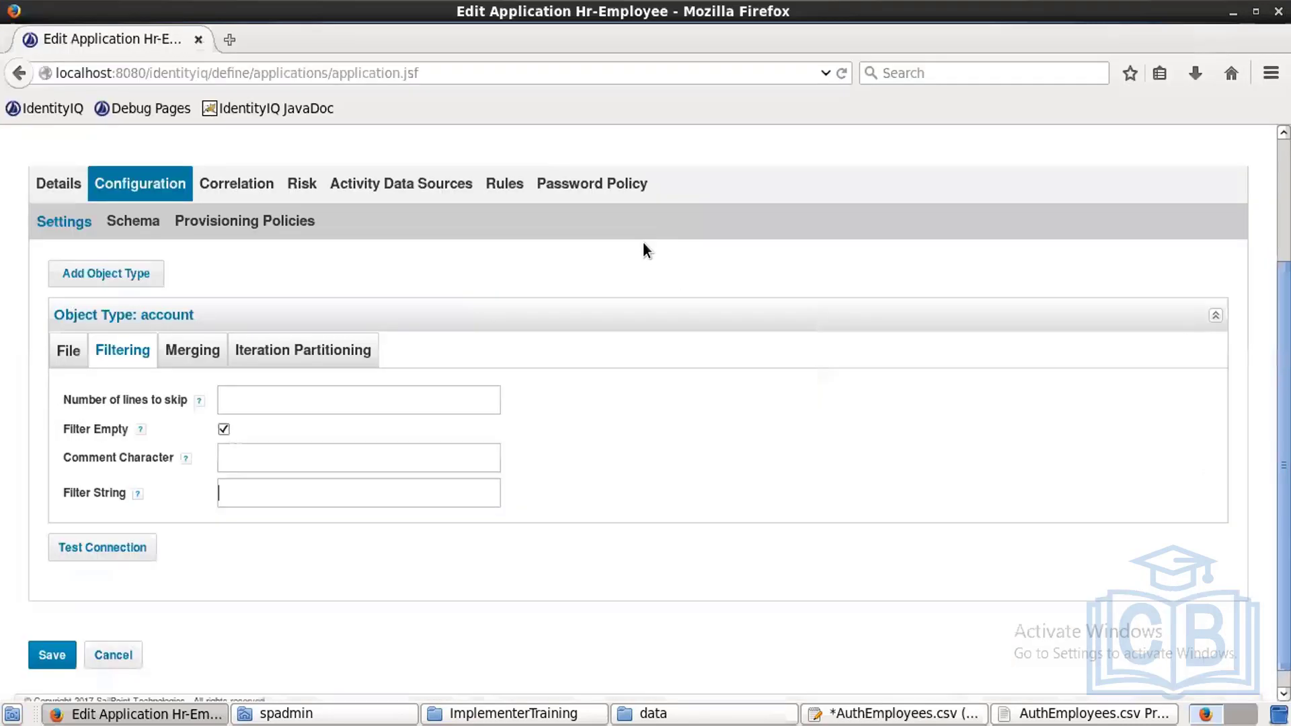
{"action": "type", "text": "region === A"}
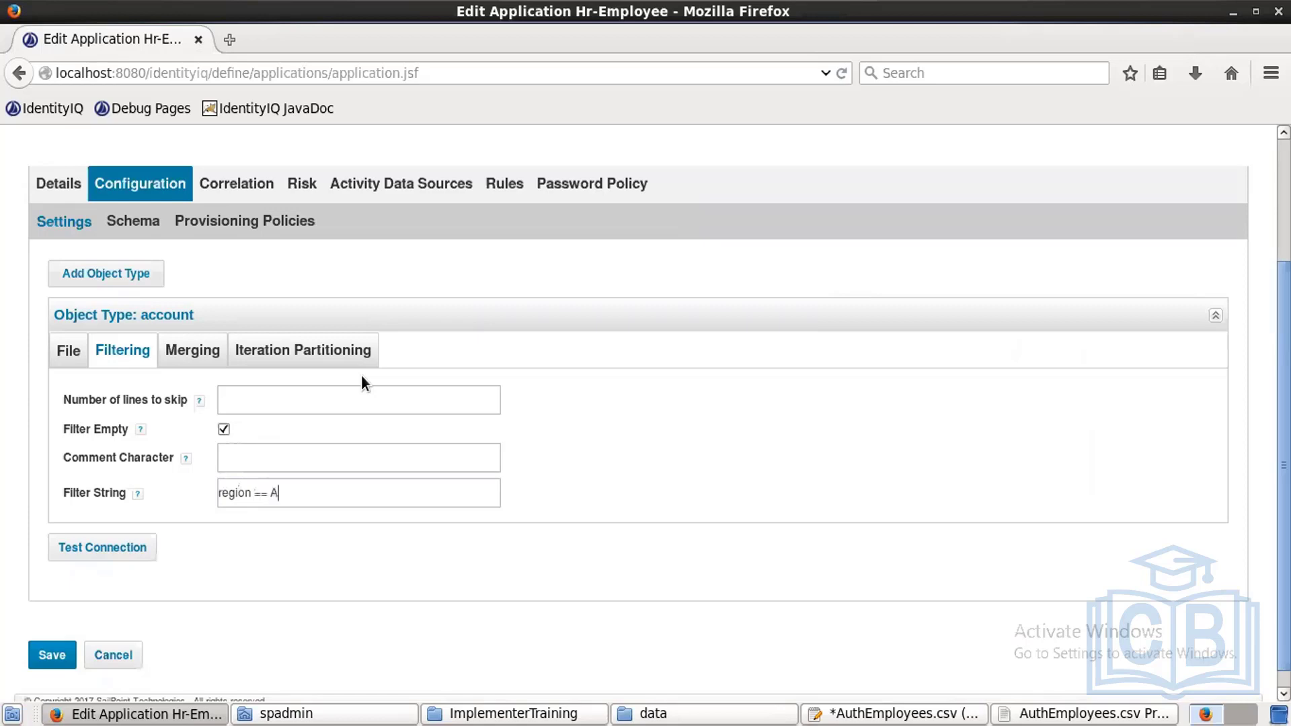
{"action": "type", "text": "mericas"}
{"action": "key", "text": "alt+Tab"}
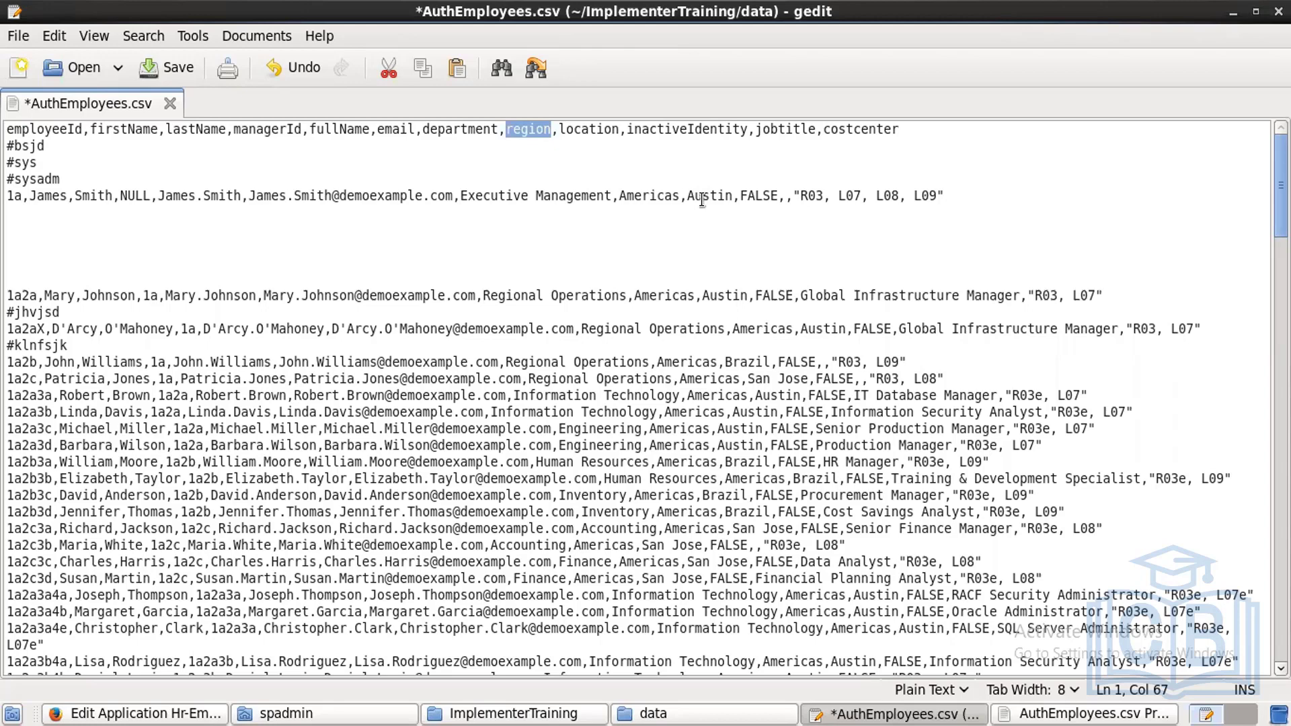
Step: Undo the # edits in the CSV and clear the region == Americas Filter String
{"action": "key", "text": "ctrl+z"}
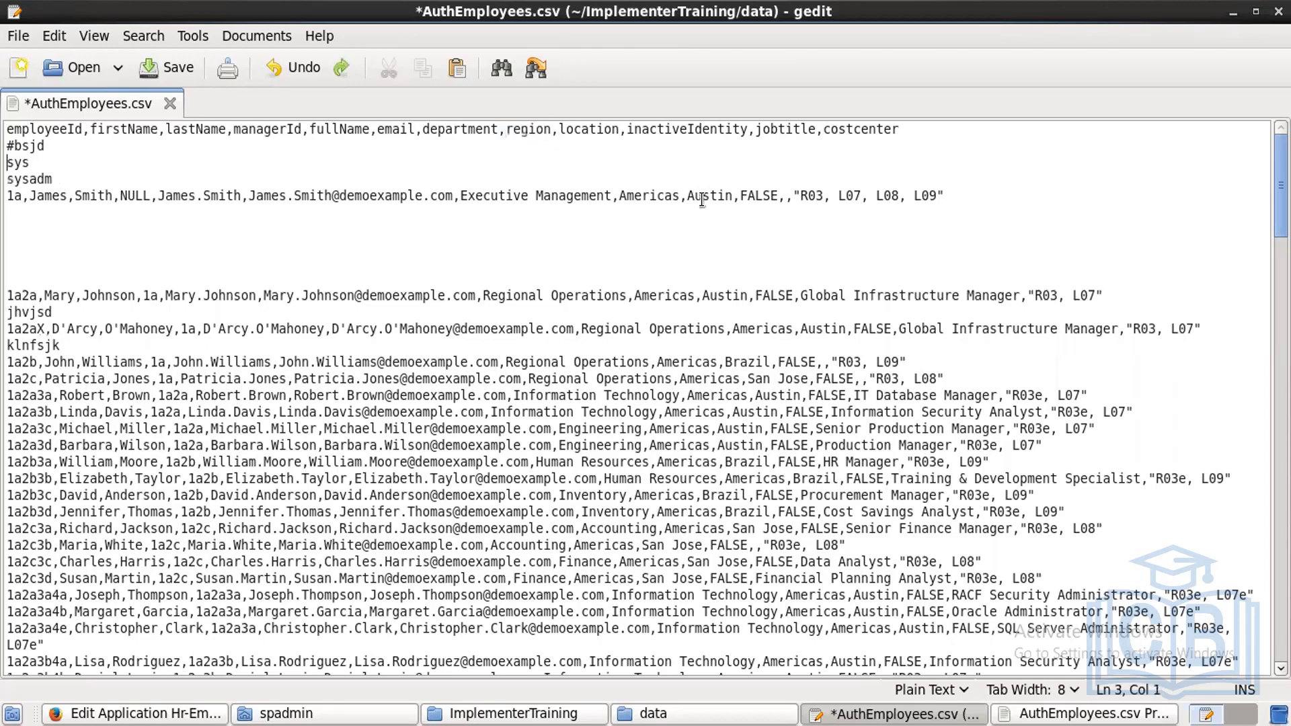
{"action": "key", "text": "ctrl+z"}
{"action": "key", "text": "ctrl+z"}
{"action": "key", "text": "ctrl+z"}
{"action": "key", "text": "ctrl+z"}
{"action": "key", "text": "ctrl+z"}
{"action": "key", "text": "ctrl+z"}
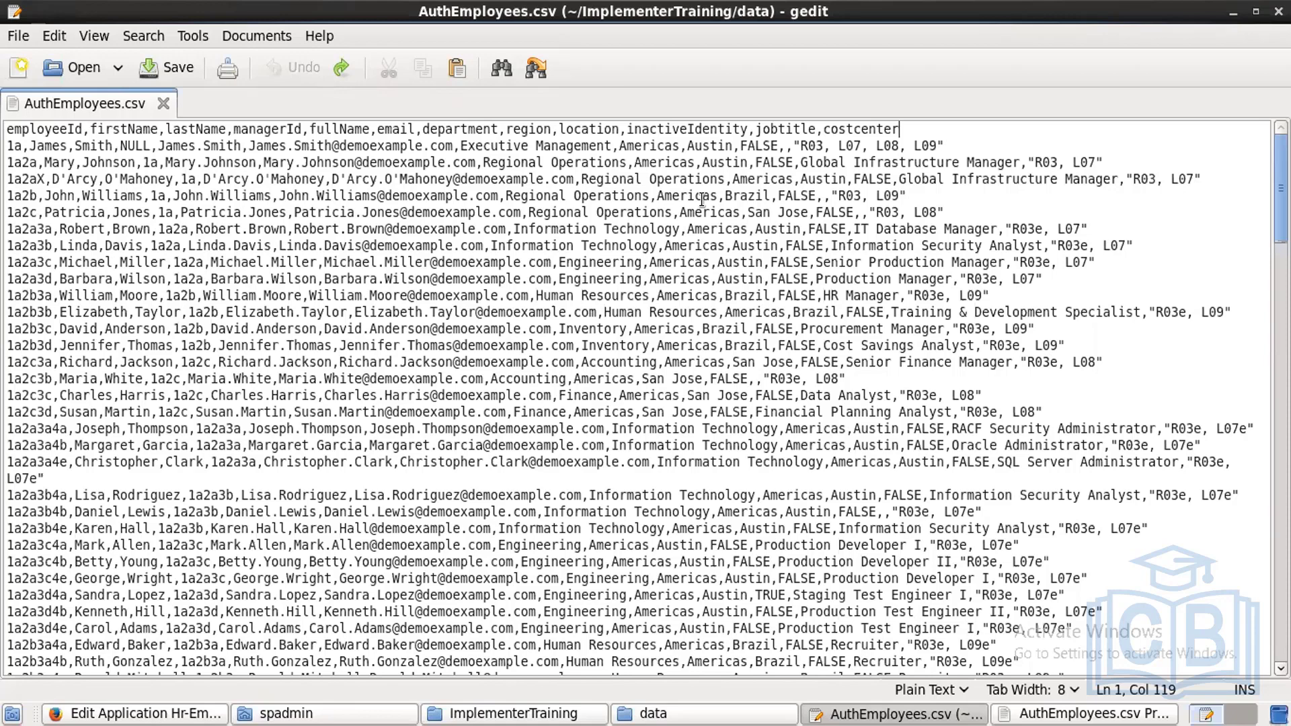
{"action": "key", "text": "alt+Tab"}
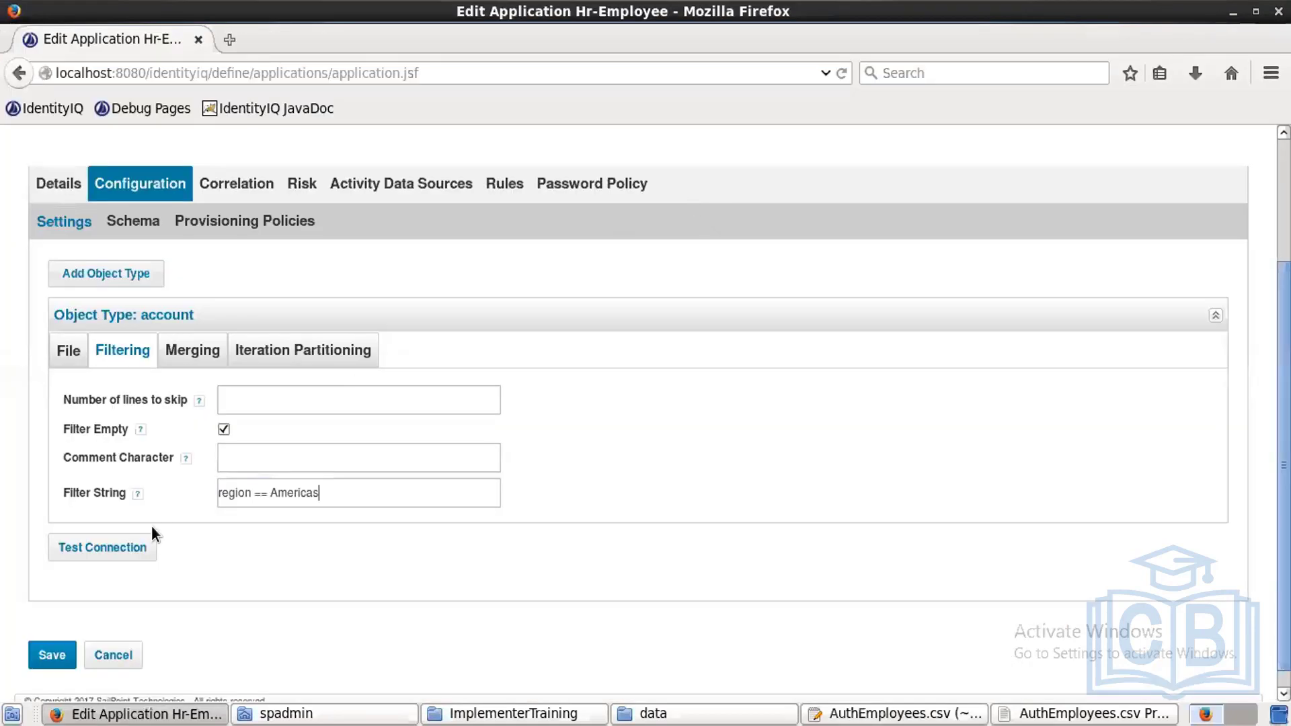
{"action": "key", "text": "ctrl+a"}
{"action": "key", "text": "BackSpace"}
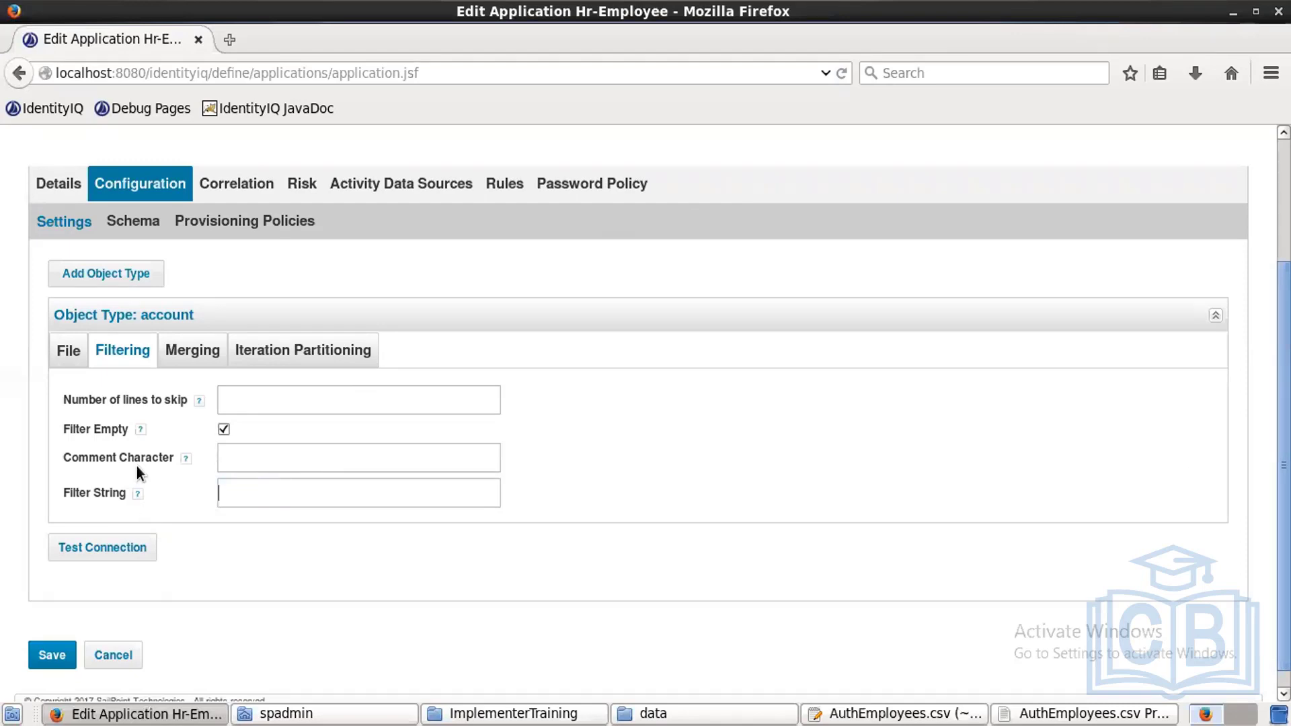
Step: Review the account Merging settings against the AuthEmployees.csv data, leaving merging unticked
{"action": "left_click", "coordinate": [191, 349]}
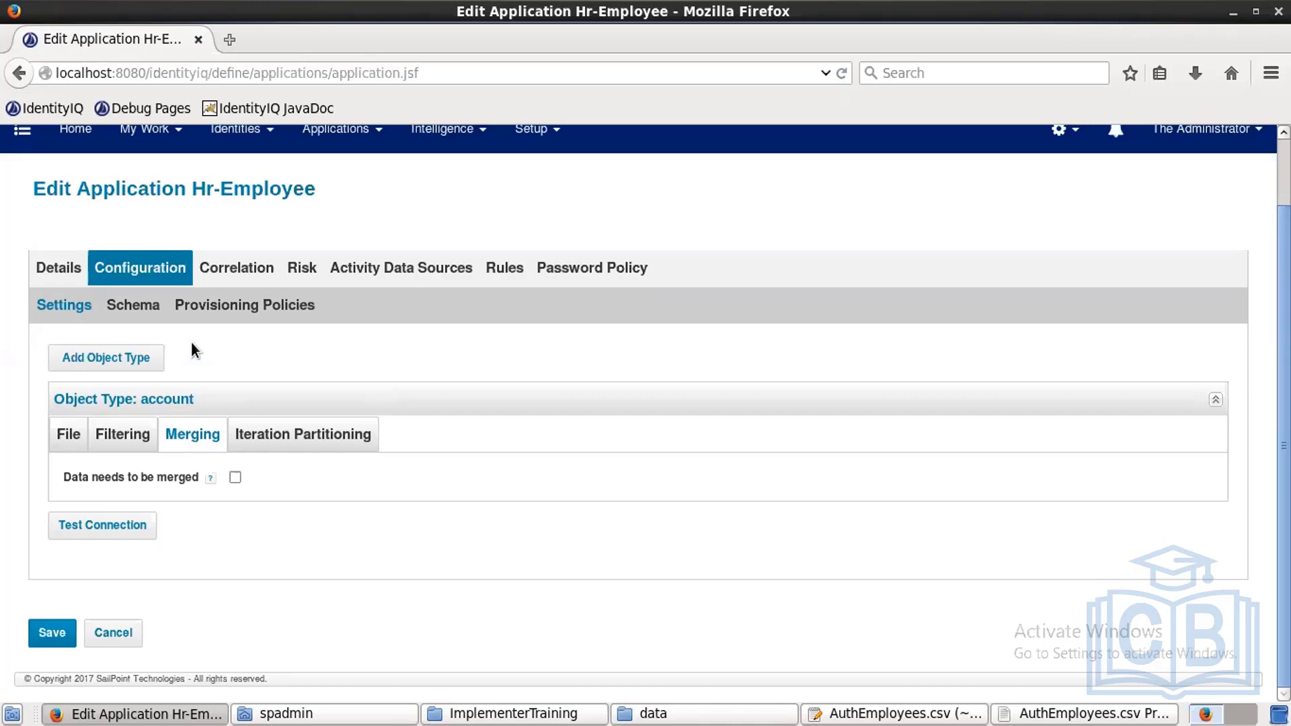
{"action": "left_click", "coordinate": [891, 713]}
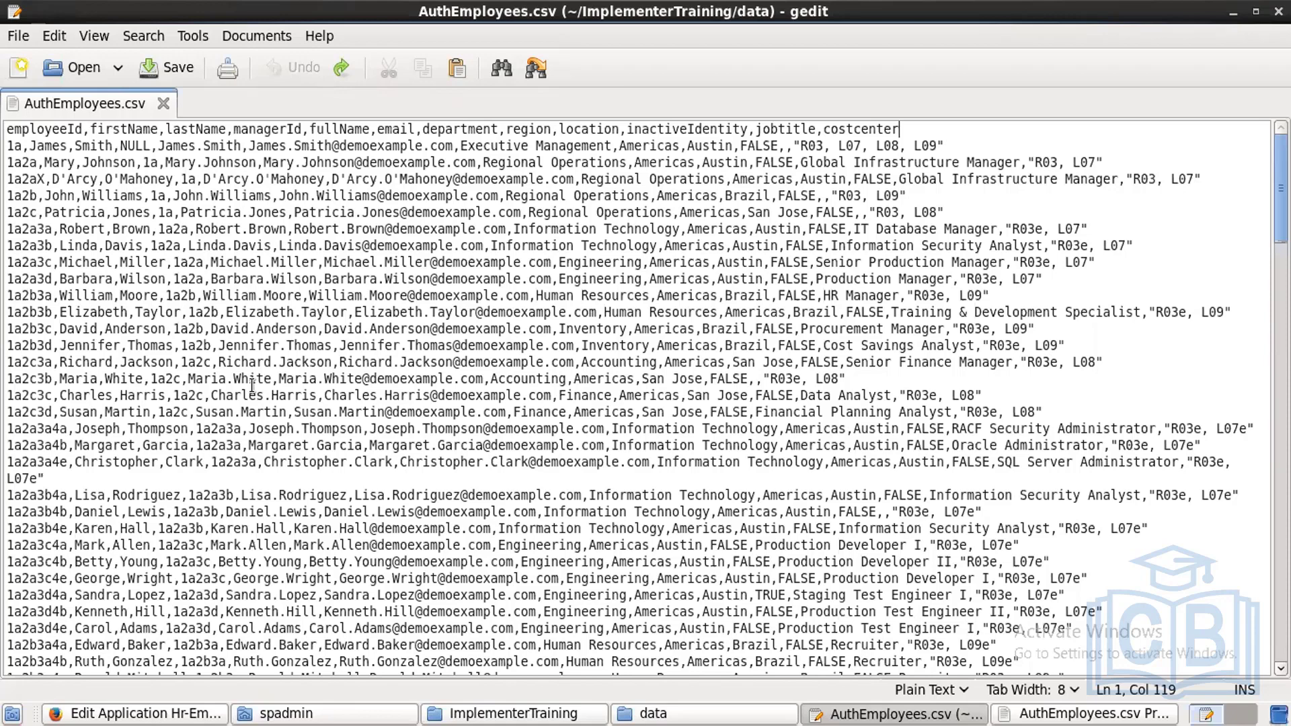
{"action": "key", "text": "alt+Tab"}
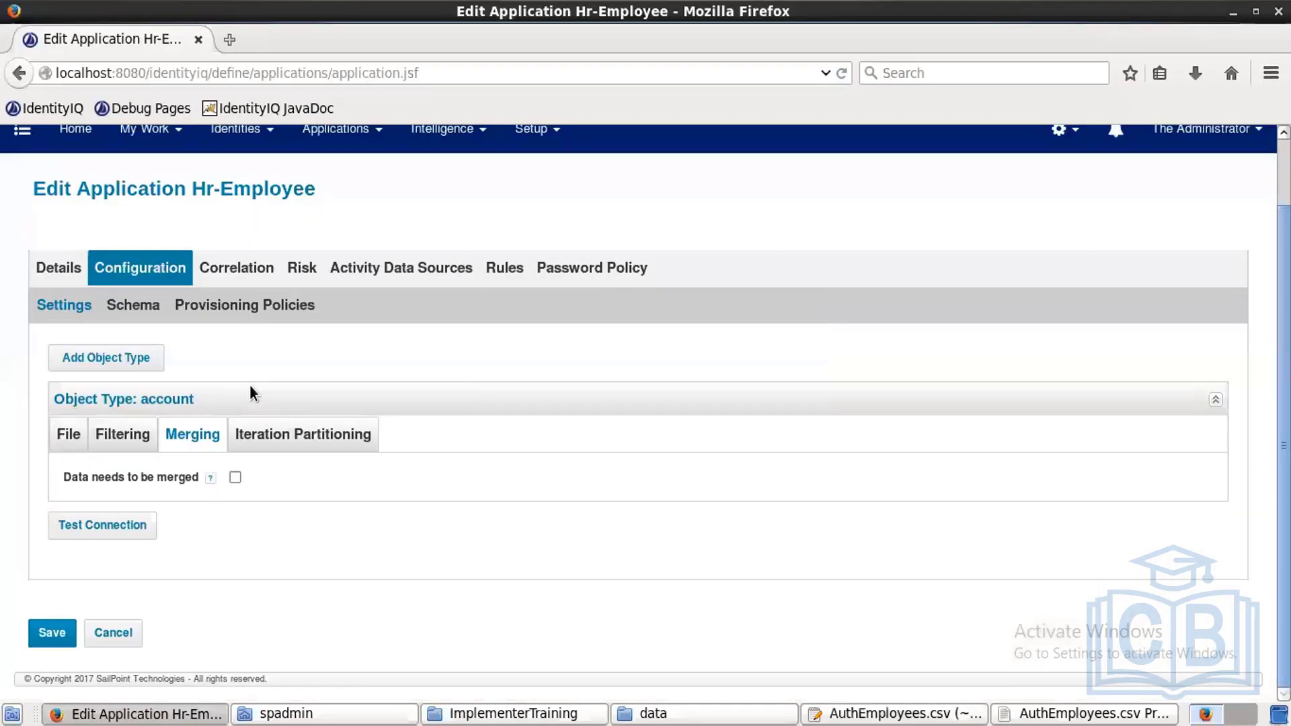
{"action": "mouse_move", "coordinate": [189, 484]}
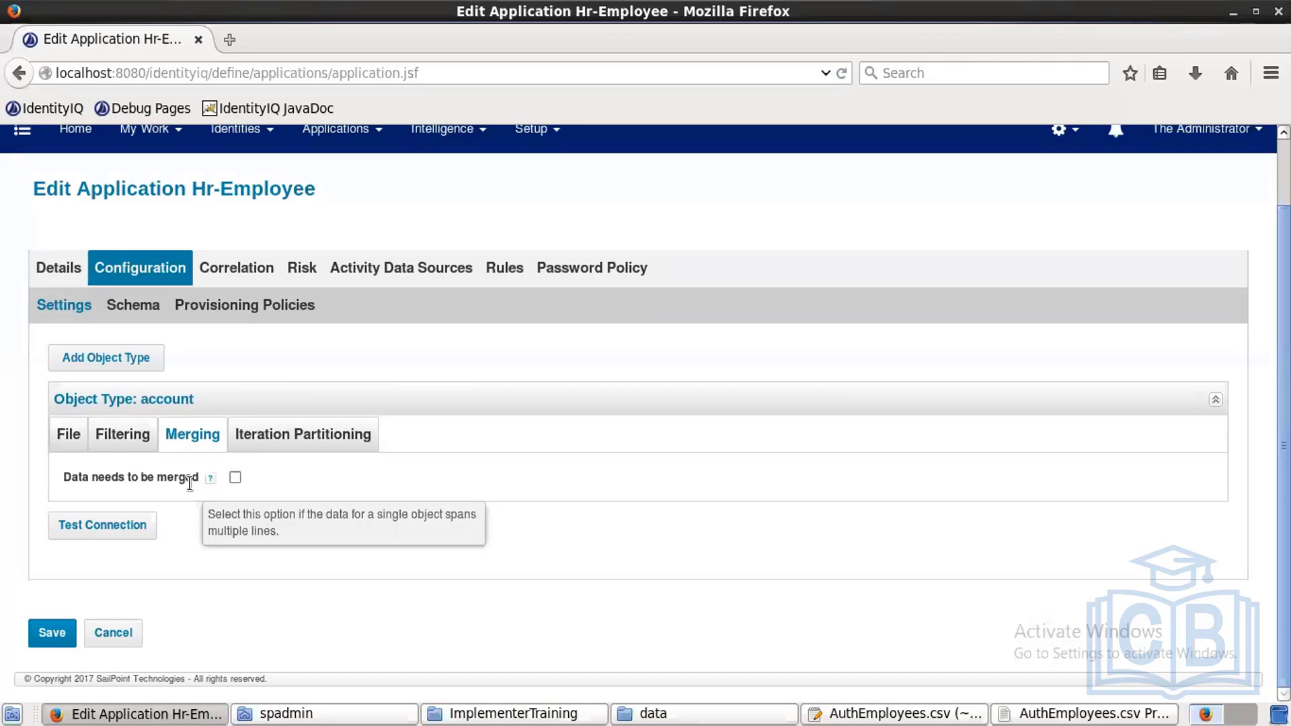
Step: Try Manually Defined iteration partitioning with 5 objects, then revert the mode to Auto
{"action": "left_click", "coordinate": [281, 439]}
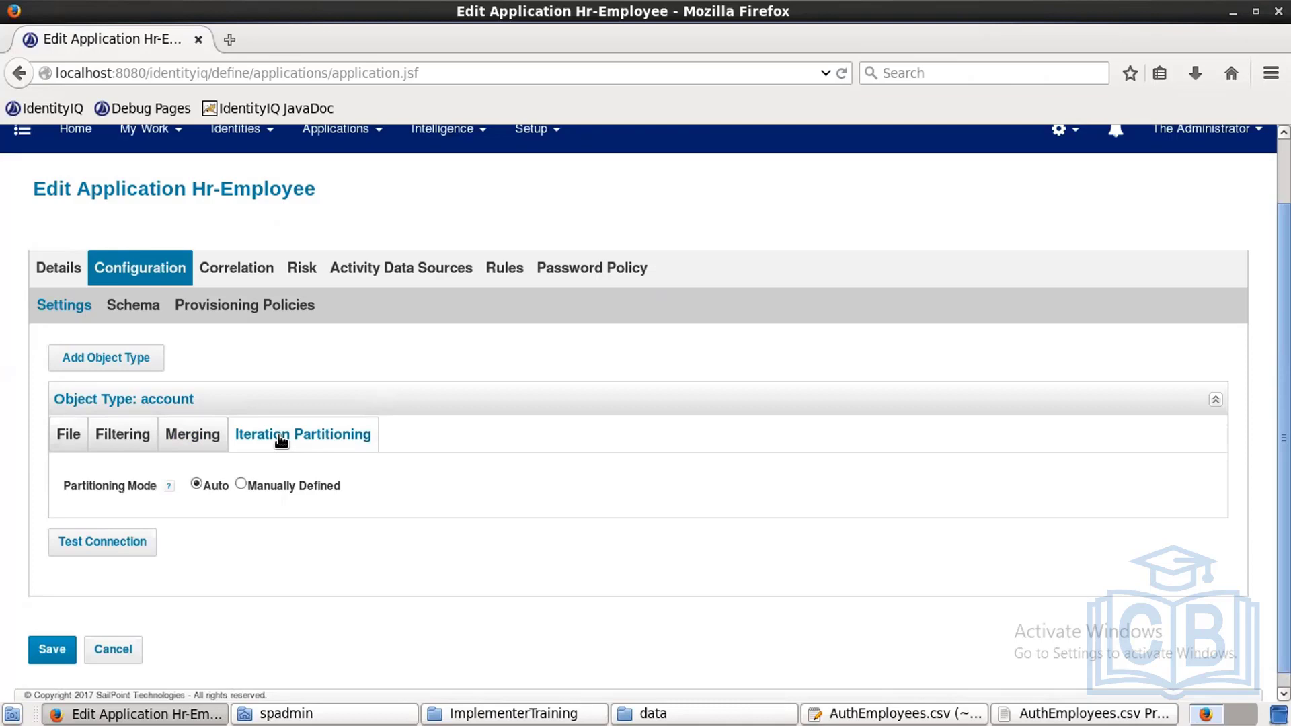
{"action": "left_click", "coordinate": [240, 483]}
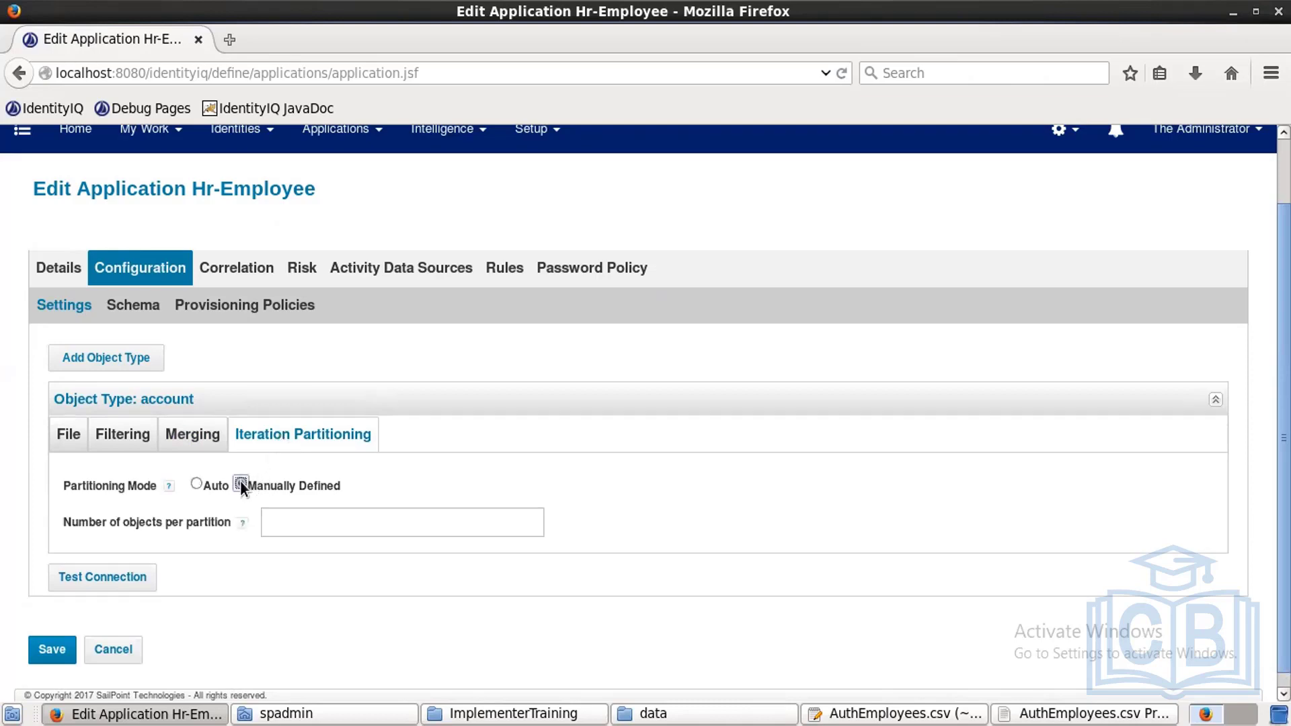
{"action": "left_click", "coordinate": [343, 522]}
{"action": "type", "text": "5"}
{"action": "key", "text": "BackSpace"}
{"action": "left_click", "coordinate": [196, 484]}
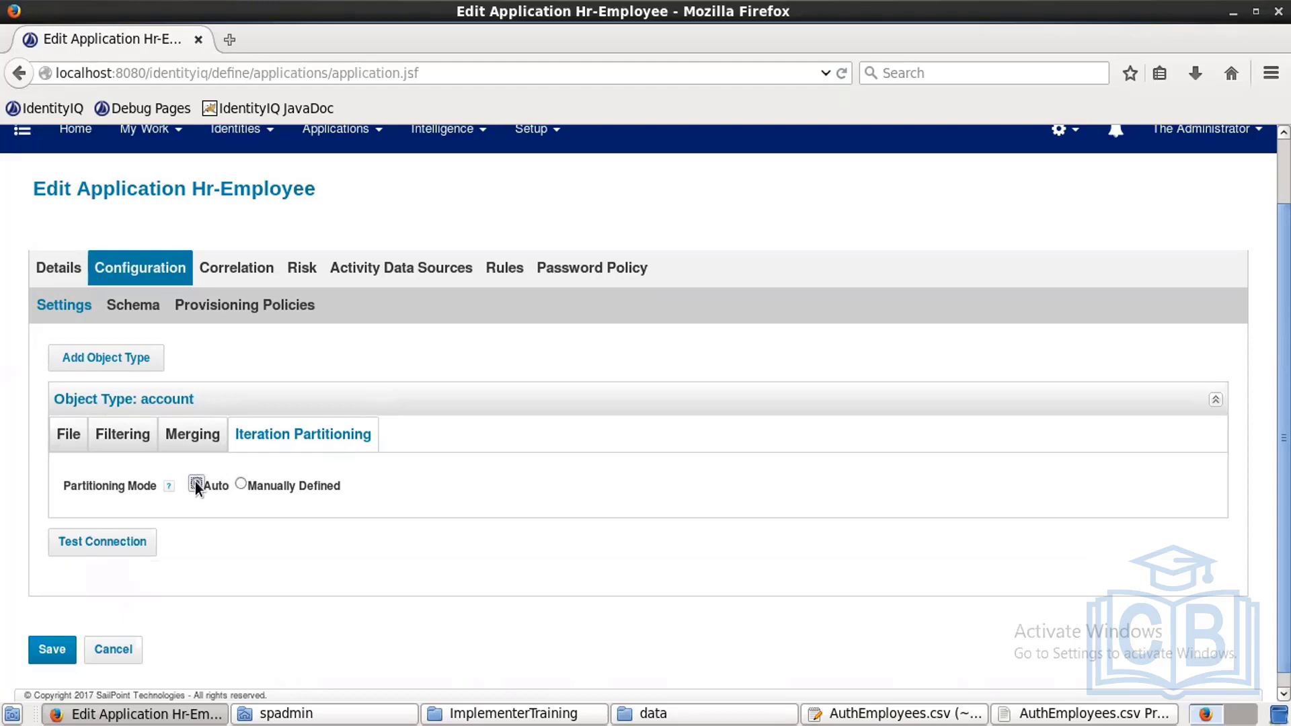
Step: Discover the account schema attributes from the CSV, yielding twelve strings from employeeId to costcenter
{"action": "left_click", "coordinate": [149, 306]}
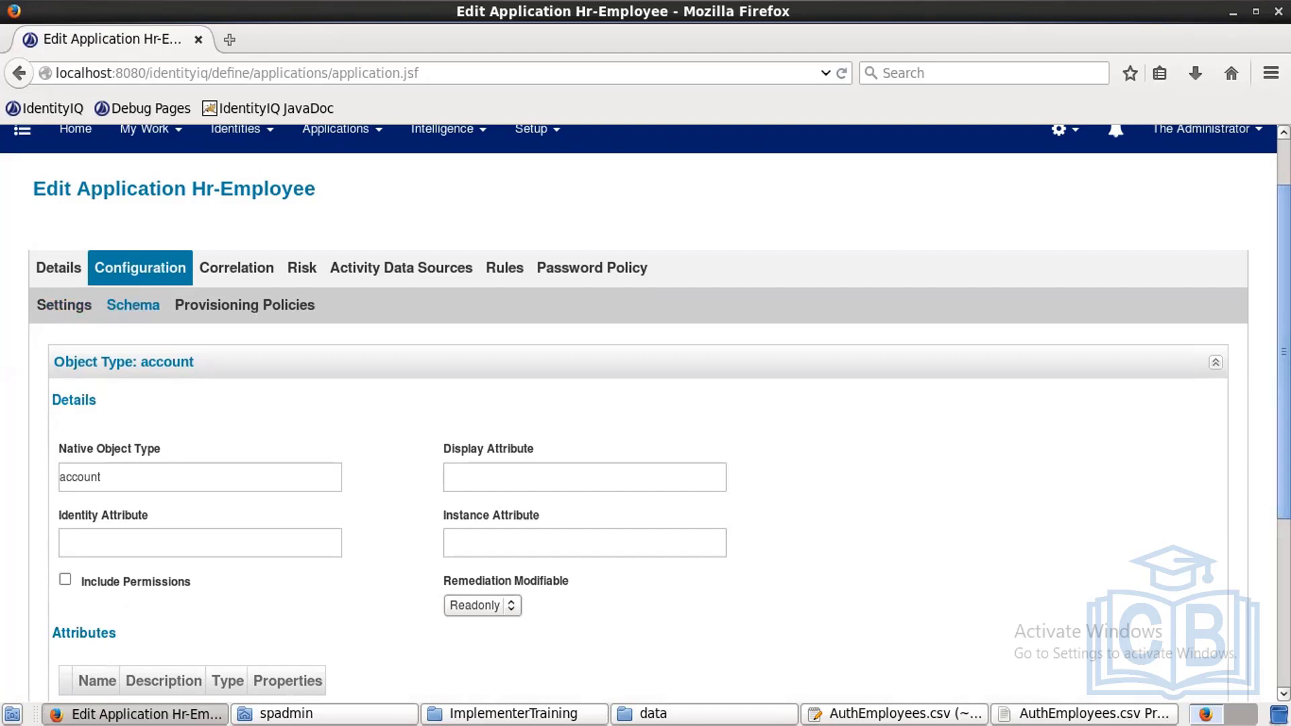
{"action": "scroll", "coordinate": [645, 403], "scroll_direction": "down", "scroll_amount": 5}
{"action": "scroll", "coordinate": [645, 404], "scroll_direction": "down", "scroll_amount": 1}
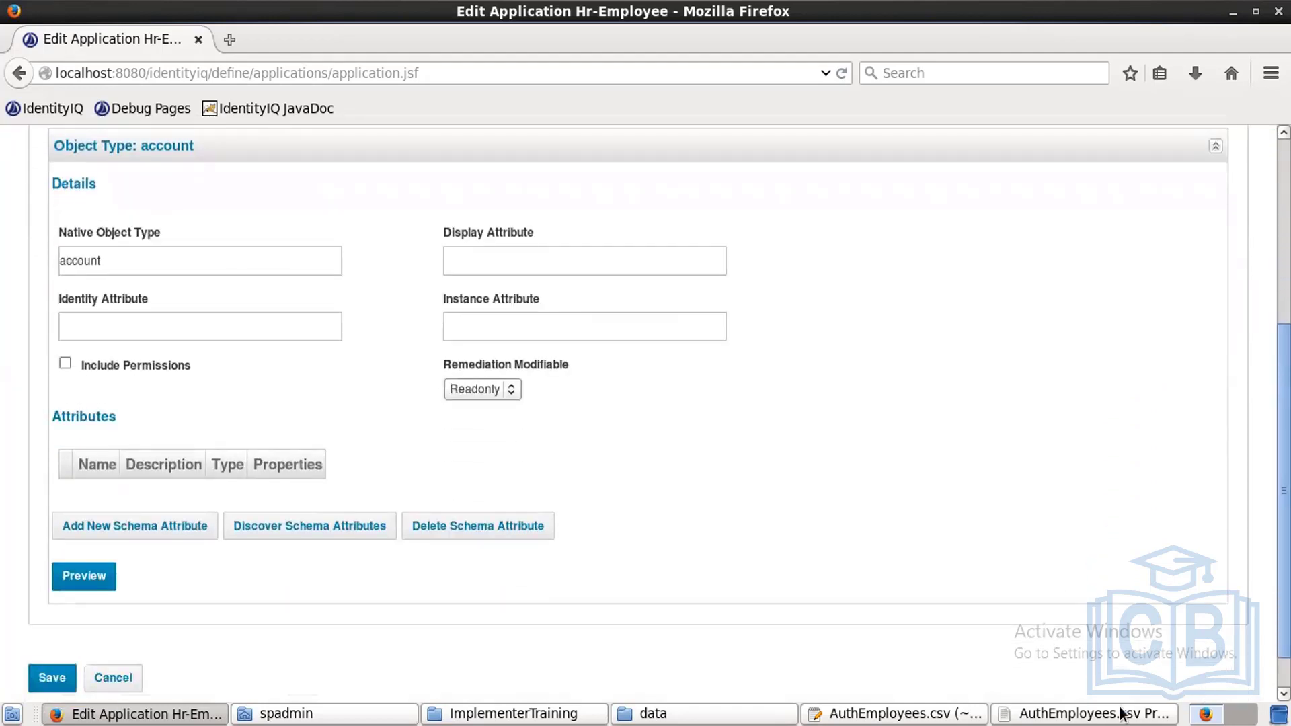
{"action": "scroll", "coordinate": [1204, 690], "scroll_direction": "down", "scroll_amount": 1}
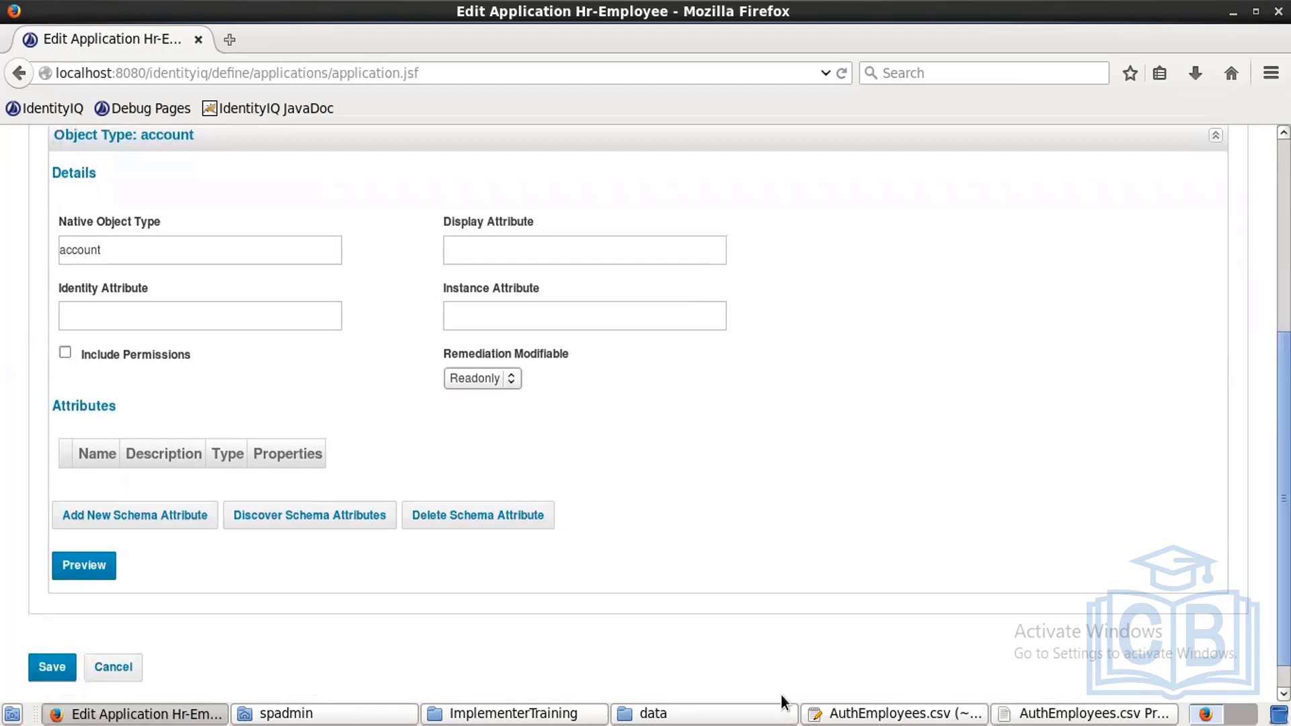
{"action": "left_click", "coordinate": [314, 516]}
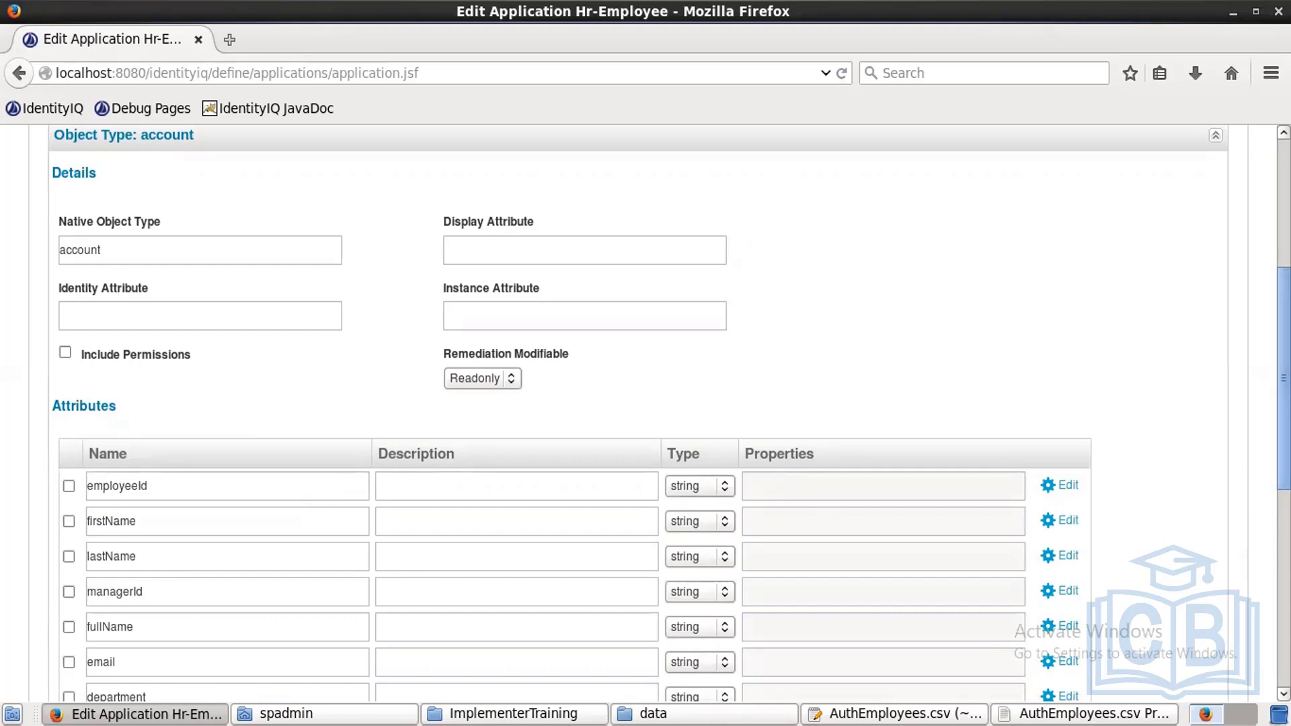
{"action": "scroll", "coordinate": [646, 414], "scroll_direction": "down", "scroll_amount": 4}
{"action": "scroll", "coordinate": [646, 413], "scroll_direction": "down", "scroll_amount": 4}
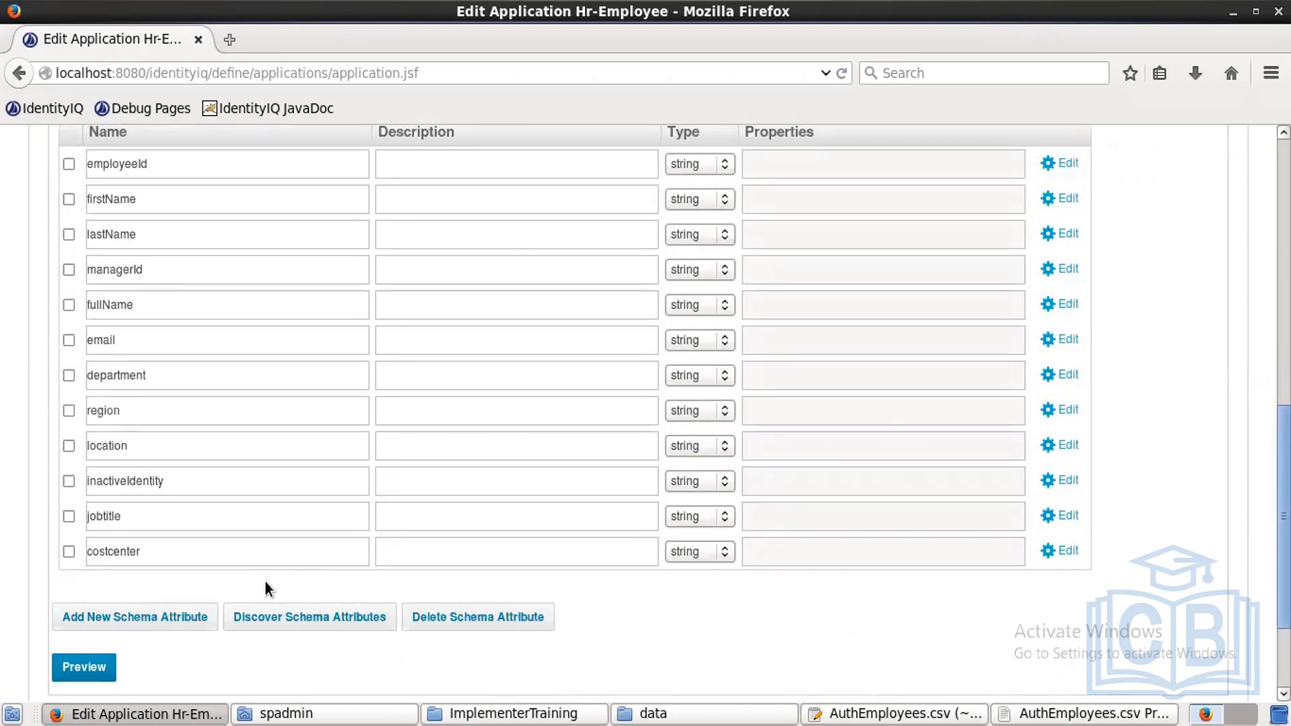
{"action": "left_click", "coordinate": [834, 714]}
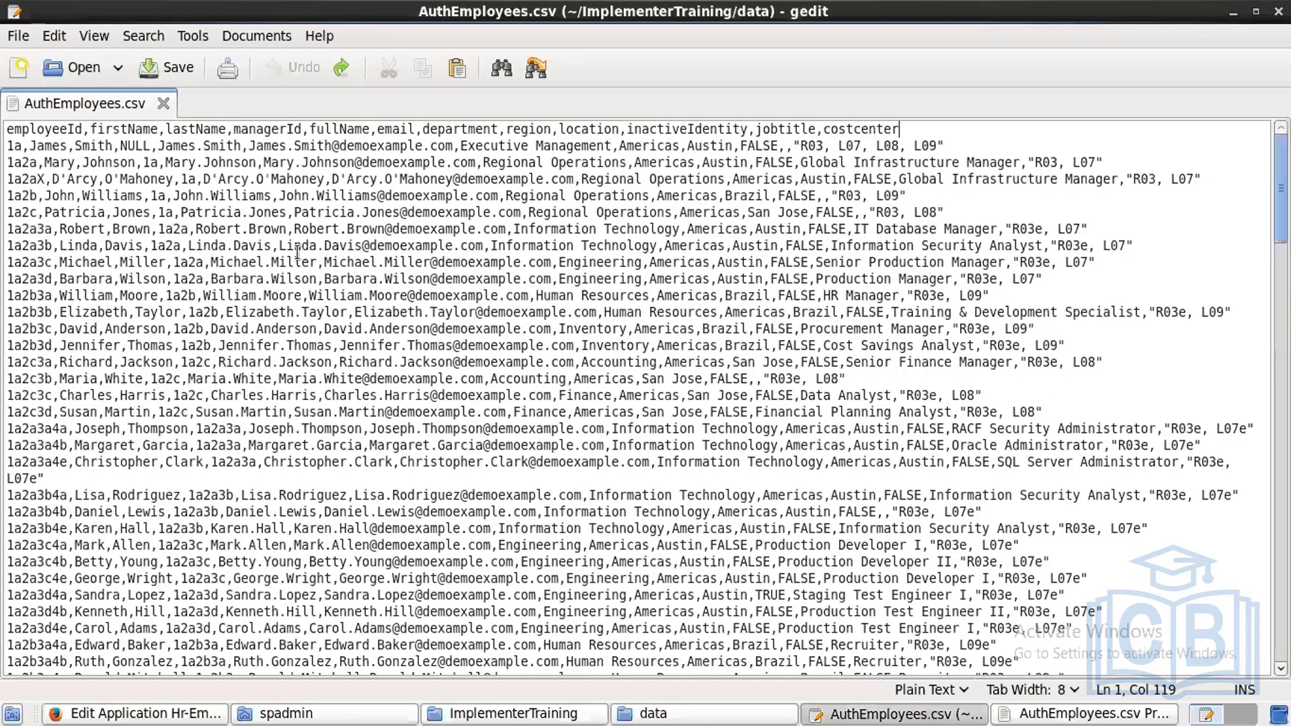
{"action": "double_click", "coordinate": [47, 146]}
{"action": "double_click", "coordinate": [94, 146]}
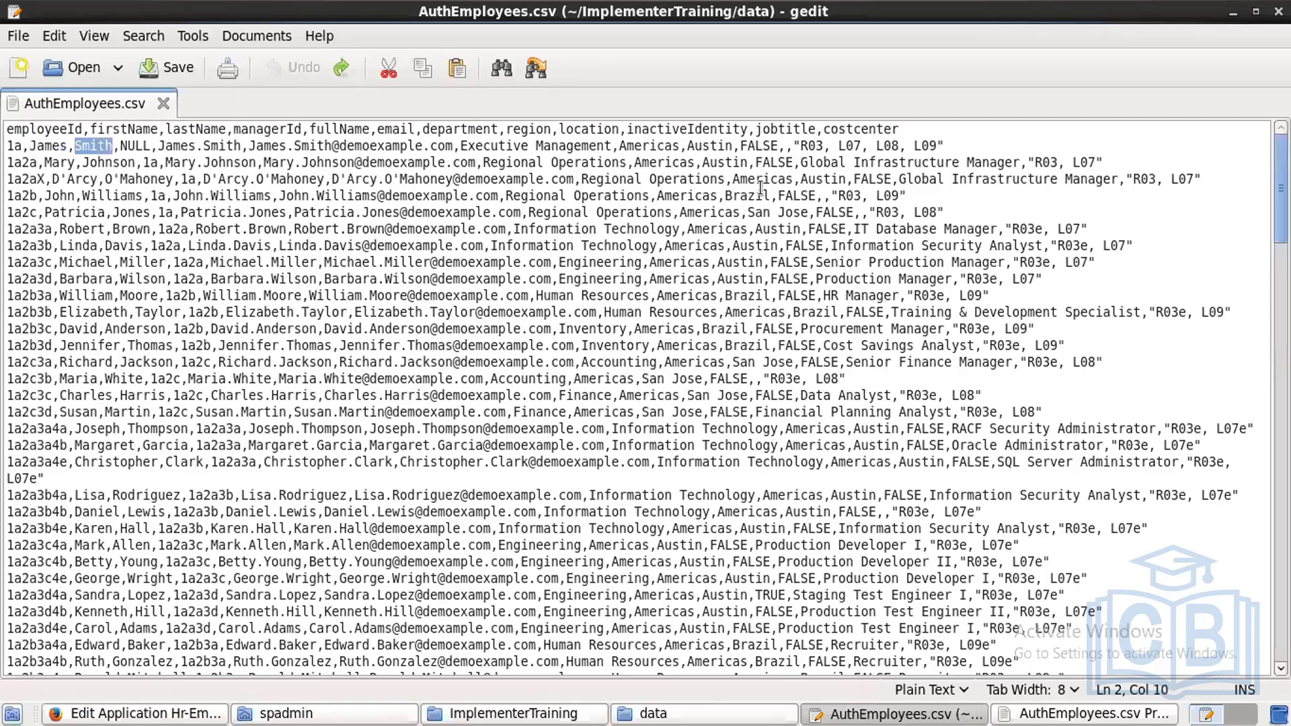
{"action": "left_click_drag", "start_coordinate": [794, 146], "coordinate": [952, 144]}
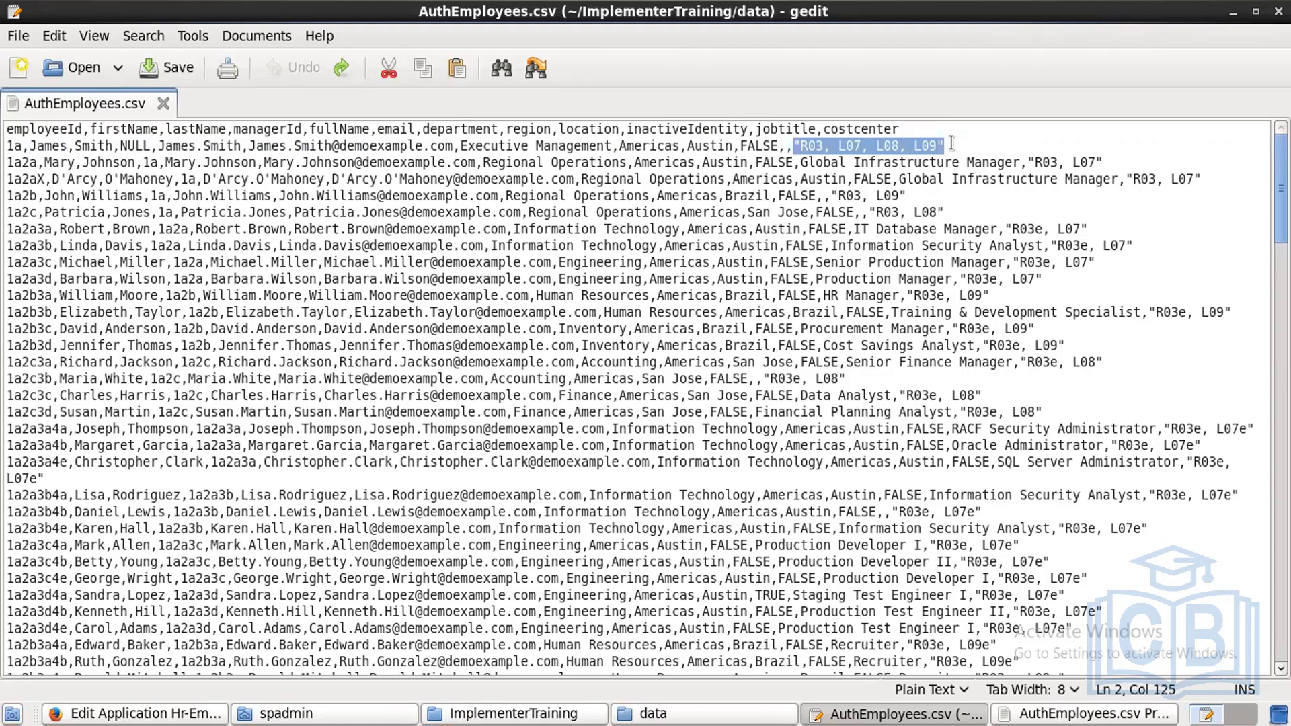
{"action": "left_click", "coordinate": [213, 713]}
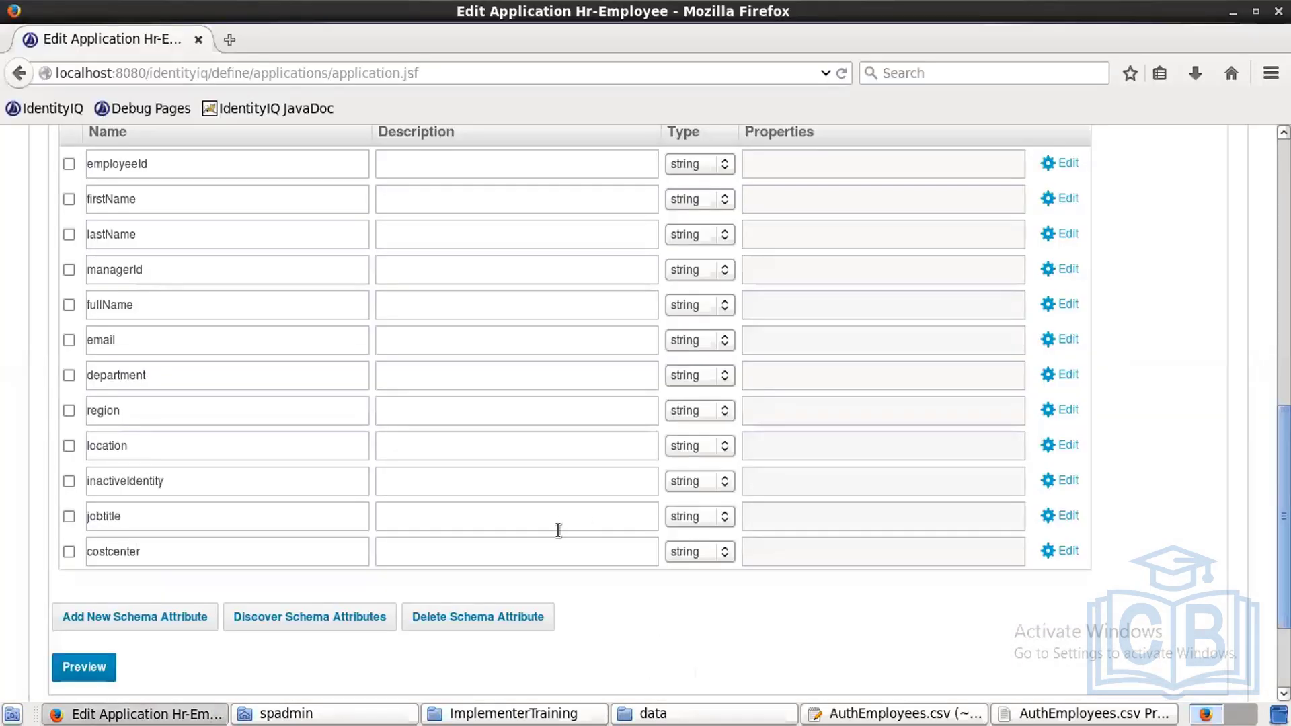
Step: Tick Multi-Valued in the costcenter attribute's Advanced Properties and save it
{"action": "left_click", "coordinate": [1066, 550]}
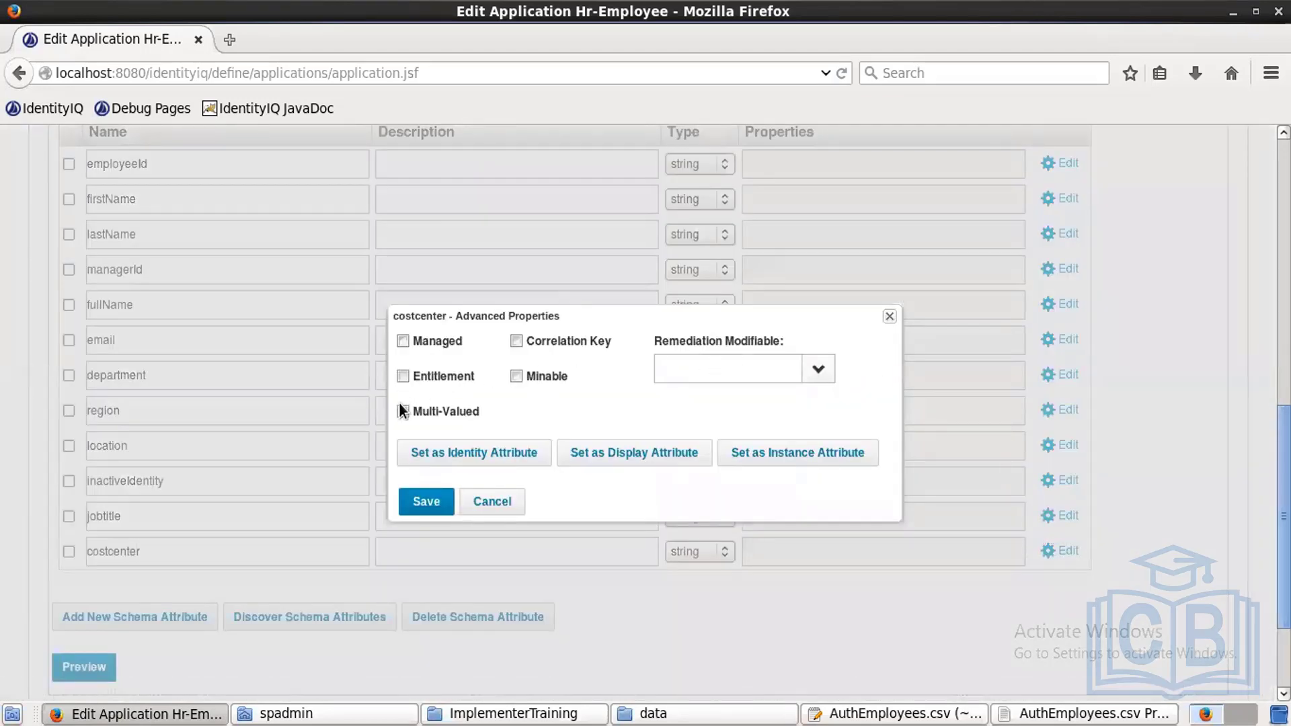
{"action": "left_click", "coordinate": [404, 411]}
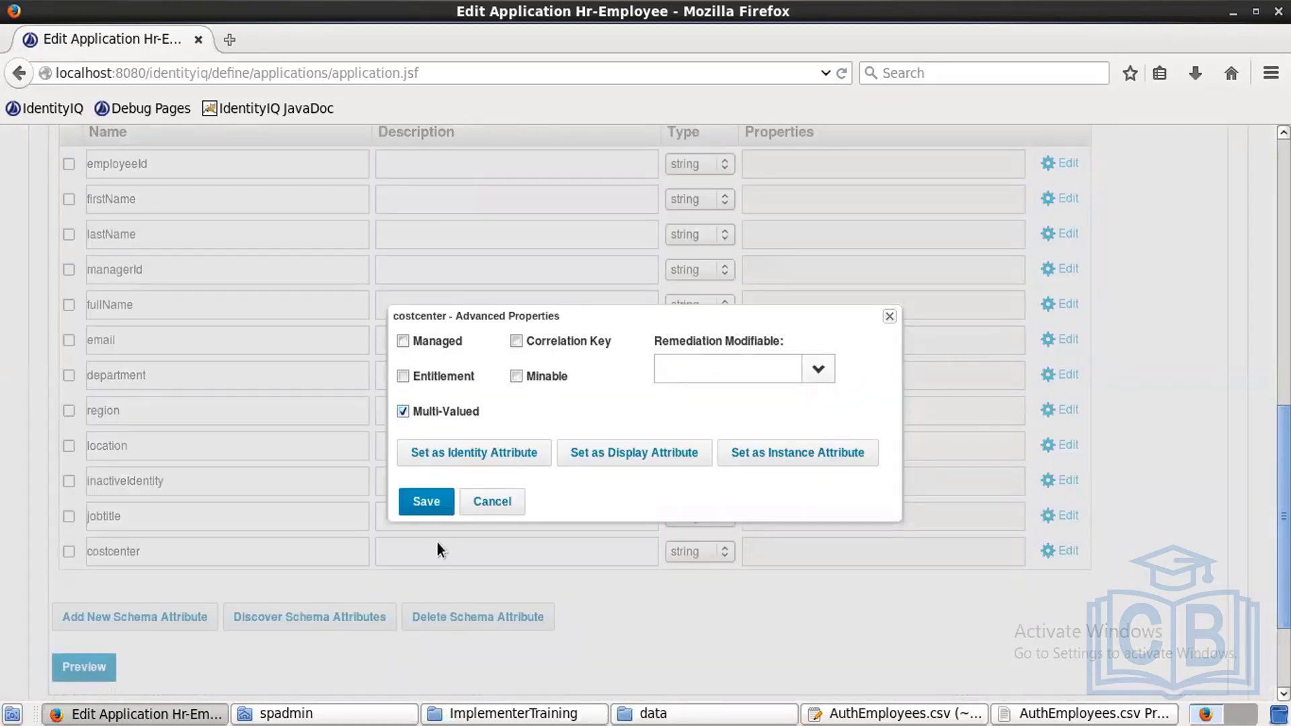
{"action": "left_click", "coordinate": [427, 505]}
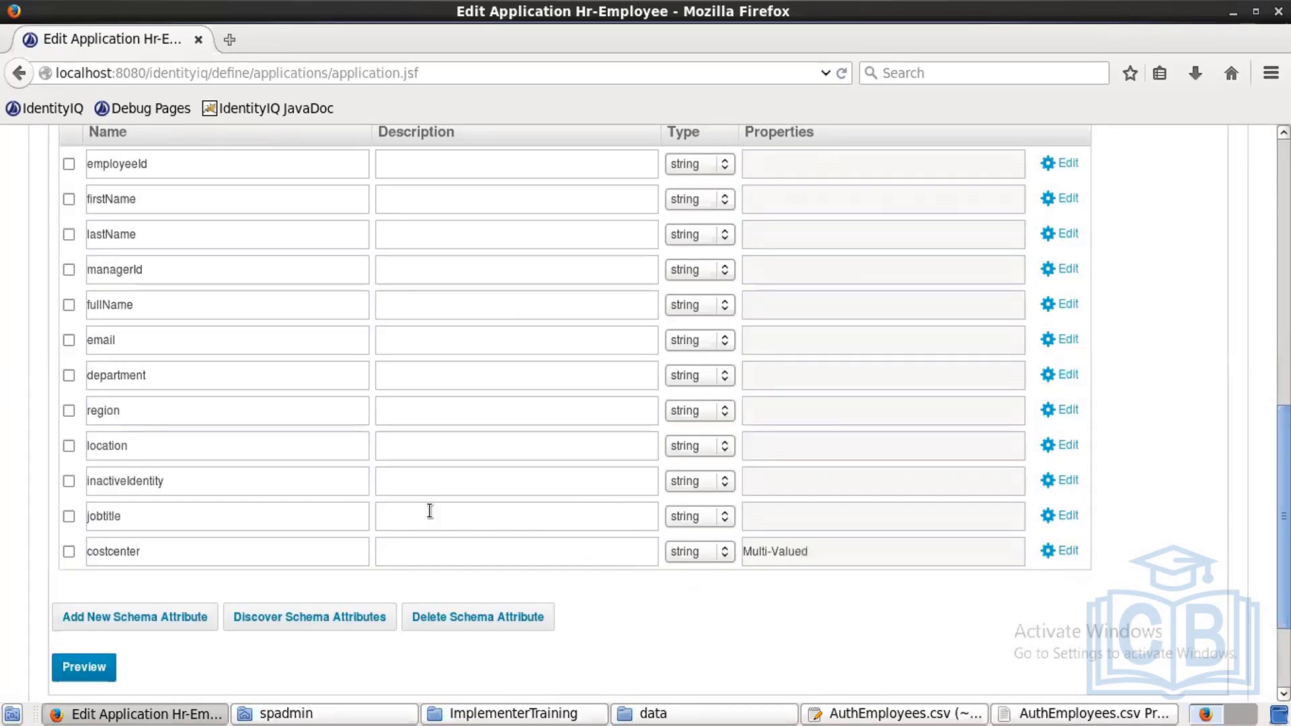
{"action": "scroll", "coordinate": [646, 404], "scroll_direction": "down", "scroll_amount": 2}
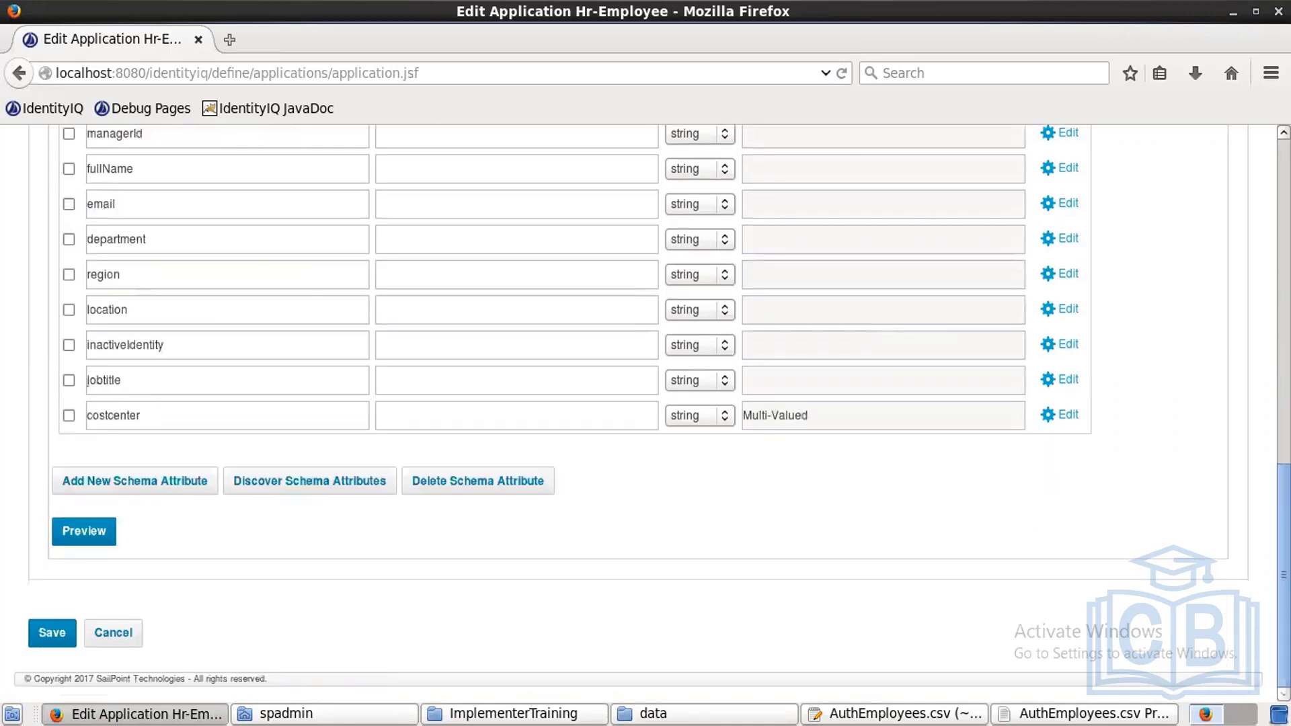
{"action": "scroll", "coordinate": [646, 403], "scroll_direction": "up", "scroll_amount": 3}
{"action": "scroll", "coordinate": [657, 316], "scroll_direction": "up", "scroll_amount": 4}
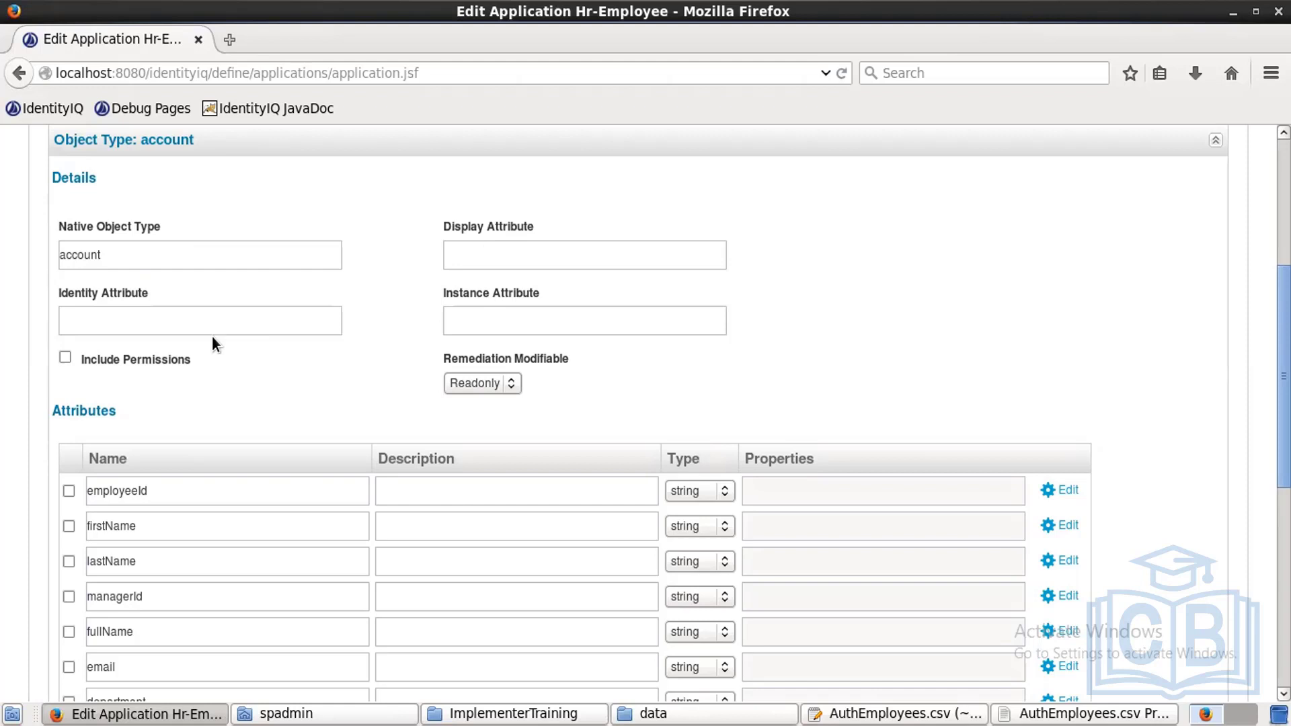
Step: Paste employeeId as the Identity Attribute and fullName as the Display Attribute
{"action": "double_click", "coordinate": [128, 491]}
{"action": "key", "text": "ctrl+c"}
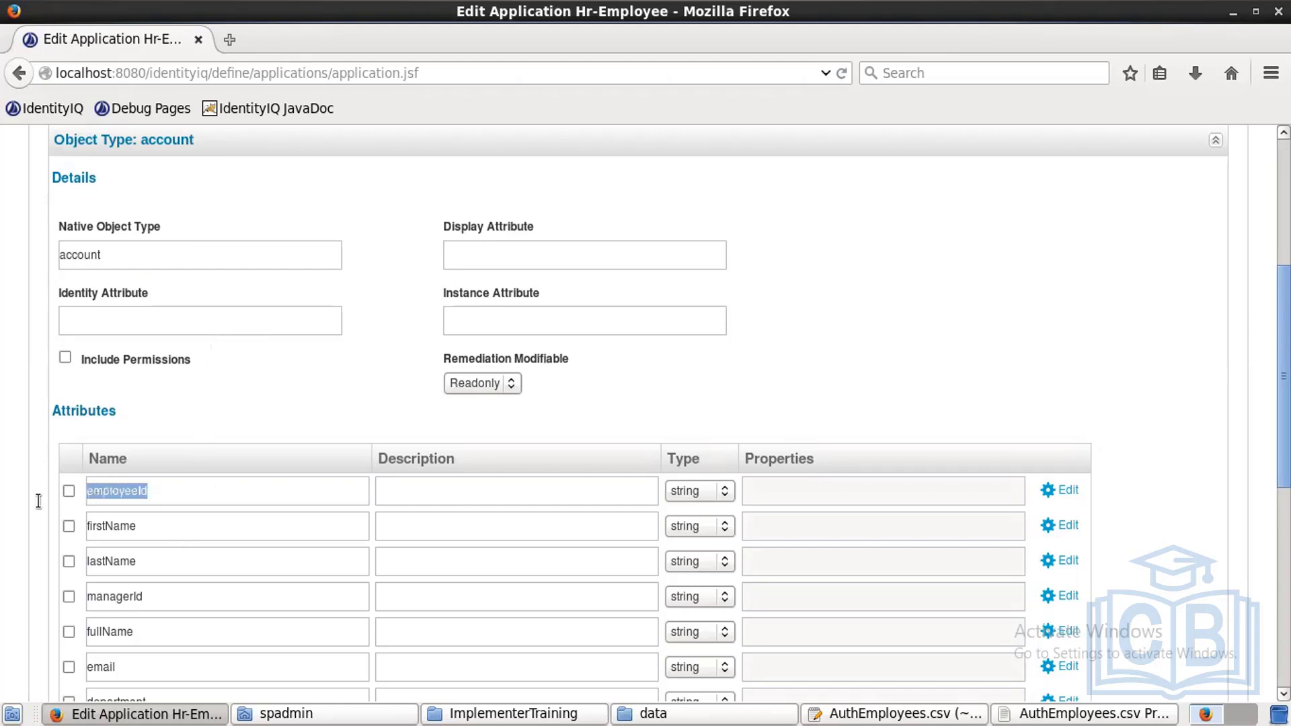
{"action": "left_click", "coordinate": [144, 316]}
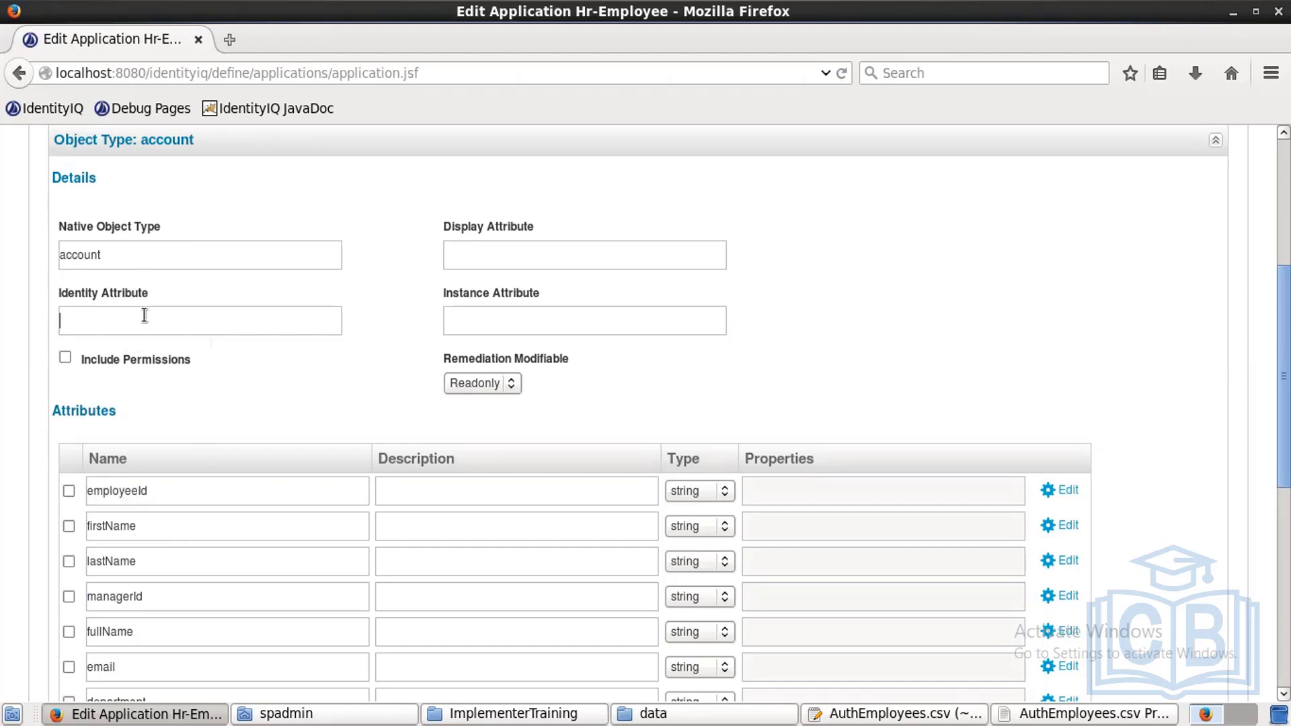
{"action": "key", "text": "ctrl+v"}
{"action": "left_click_drag", "start_coordinate": [134, 635], "coordinate": [38, 627]}
{"action": "key", "text": "ctrl+c"}
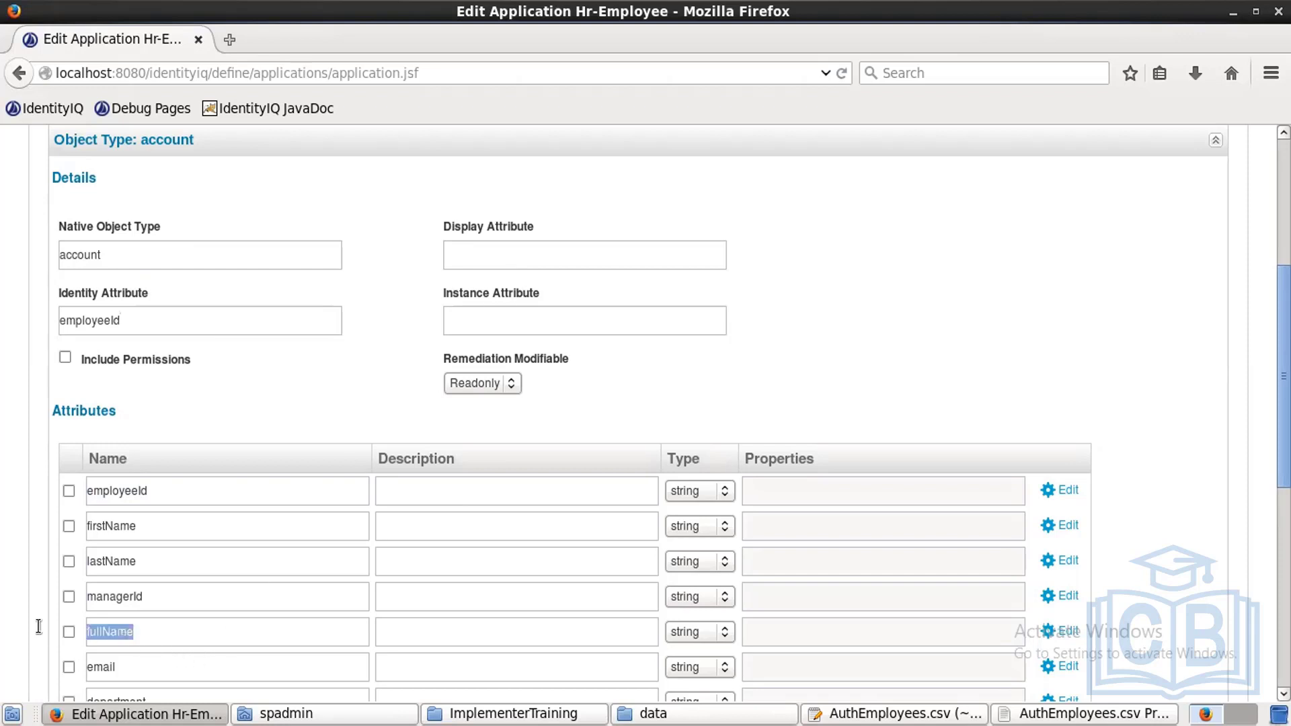
{"action": "left_click", "coordinate": [611, 263]}
{"action": "key", "text": "ctrl+v"}
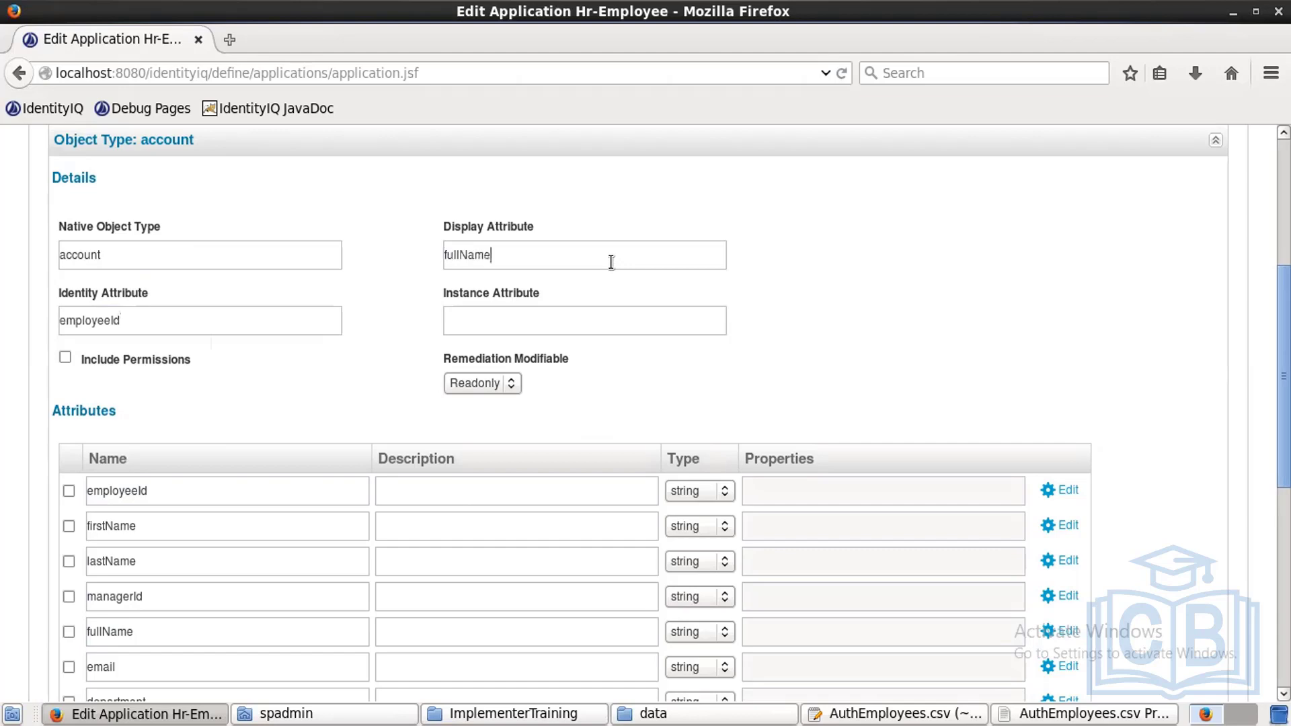
{"action": "scroll", "coordinate": [1283, 404], "scroll_direction": "down", "scroll_amount": 10}
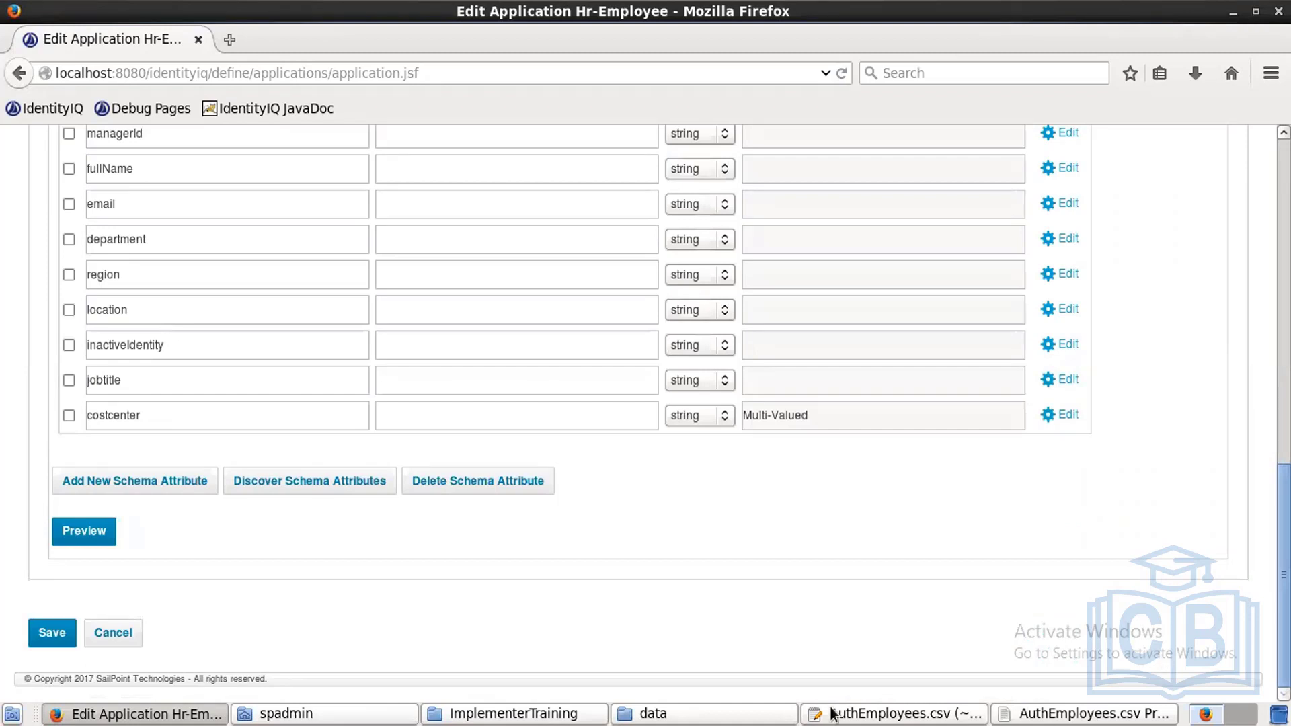
{"action": "left_click", "coordinate": [88, 534]}
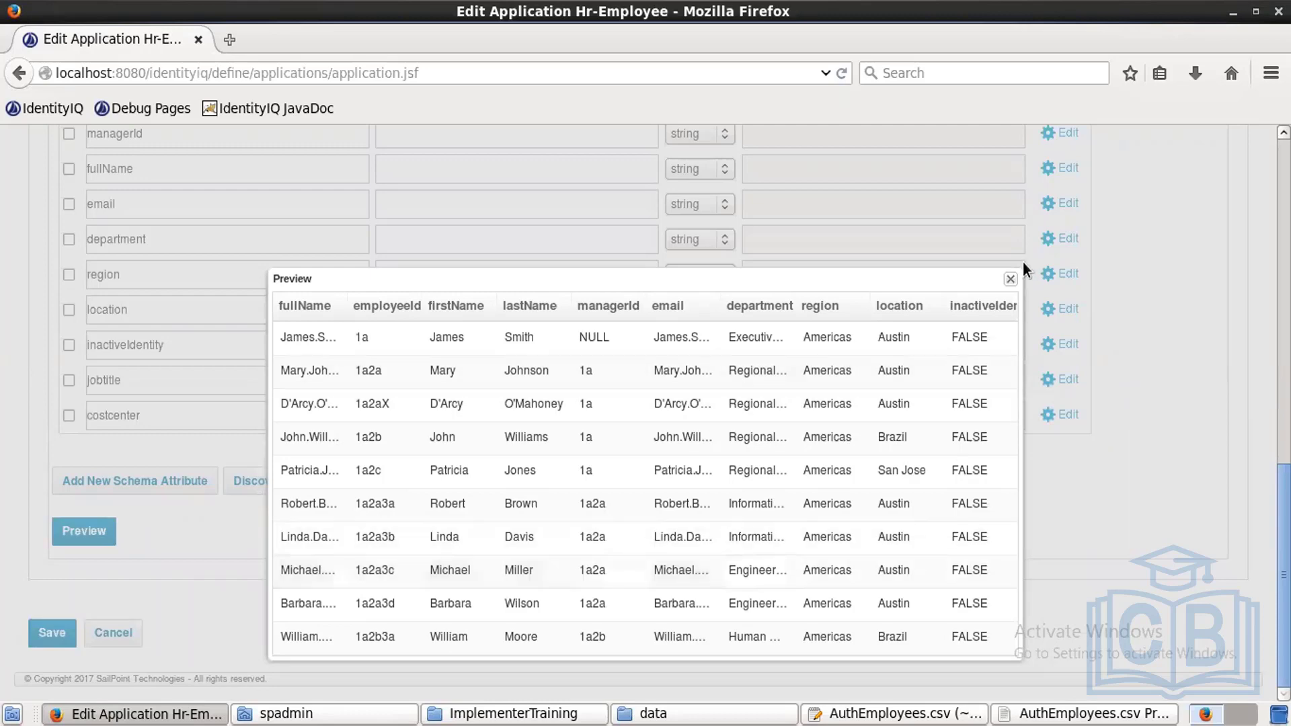
{"action": "left_click", "coordinate": [1010, 278]}
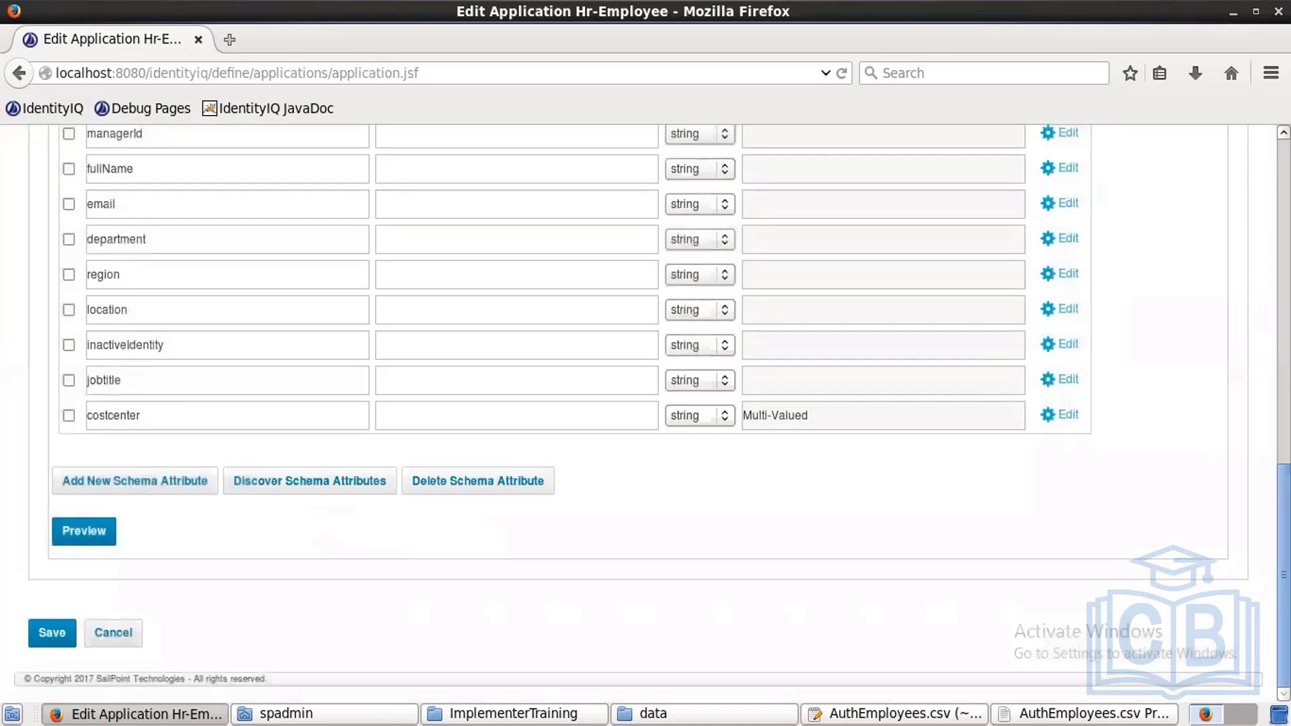
{"action": "scroll", "coordinate": [646, 404], "scroll_direction": "up", "scroll_amount": 15}
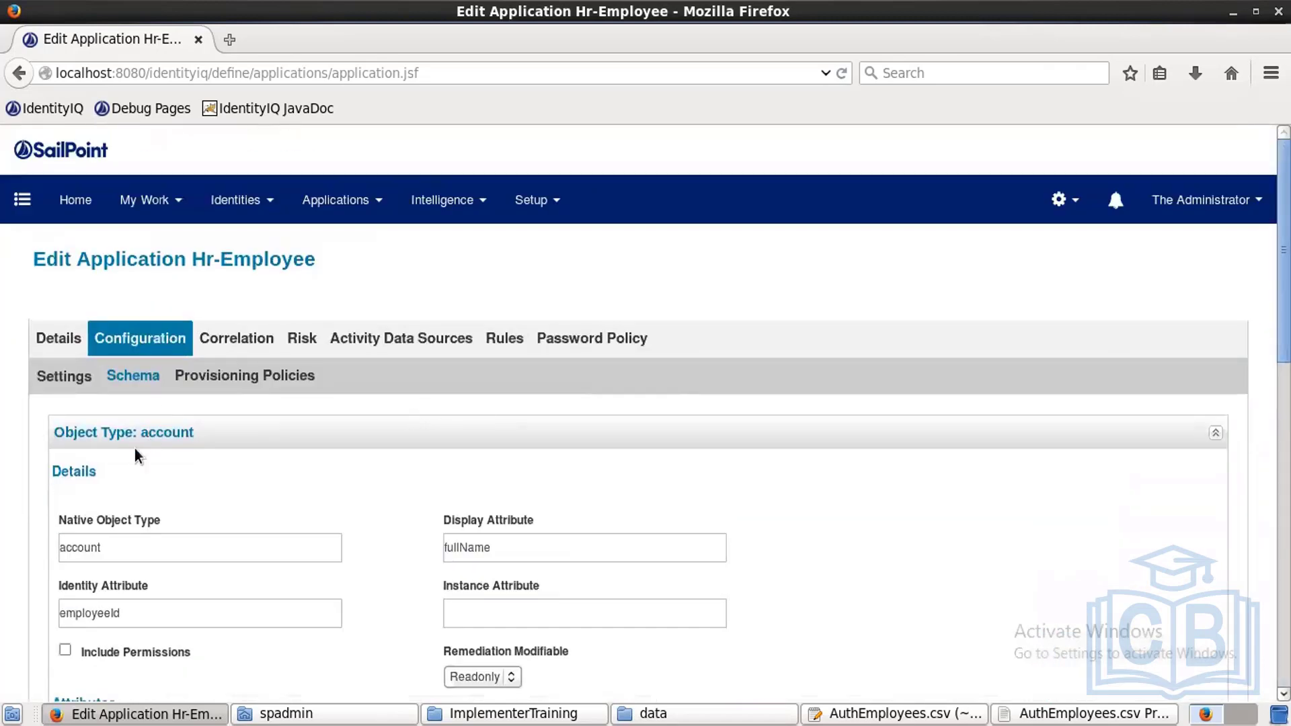
Step: View the account Correlation settings, then the application's Rules page
{"action": "left_click", "coordinate": [269, 340]}
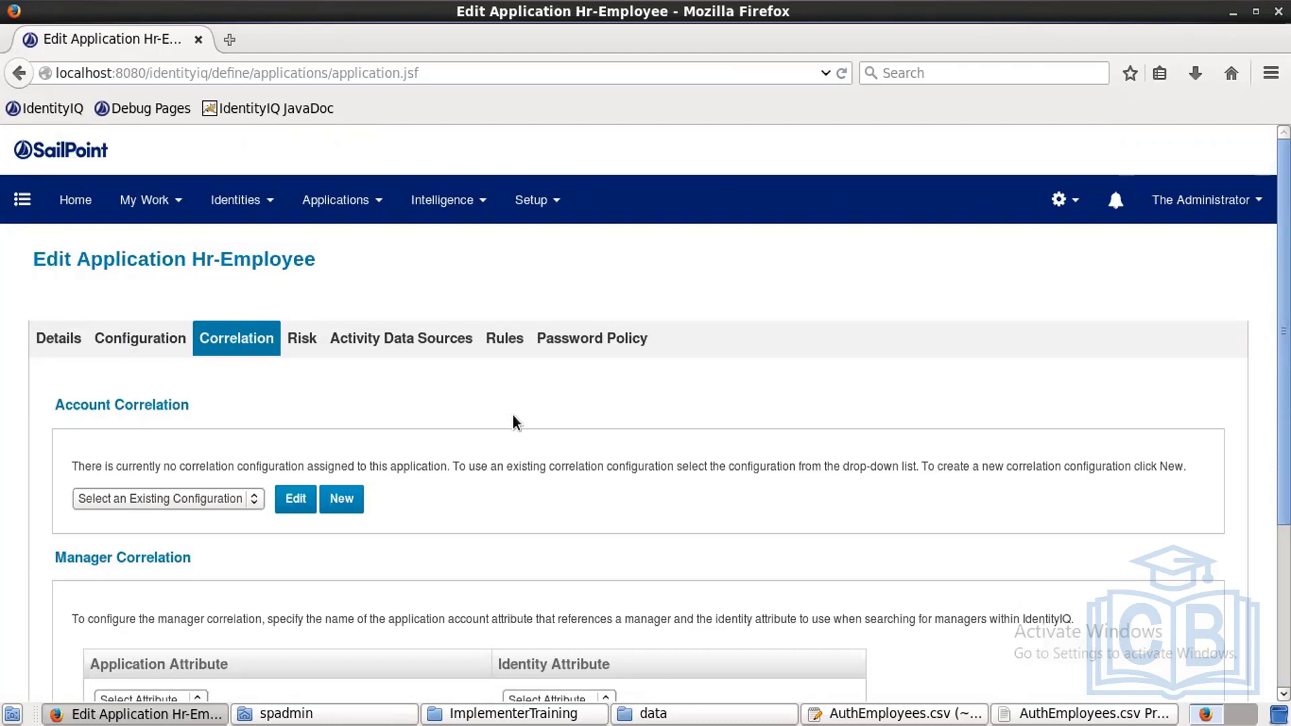
{"action": "left_click", "coordinate": [511, 349]}
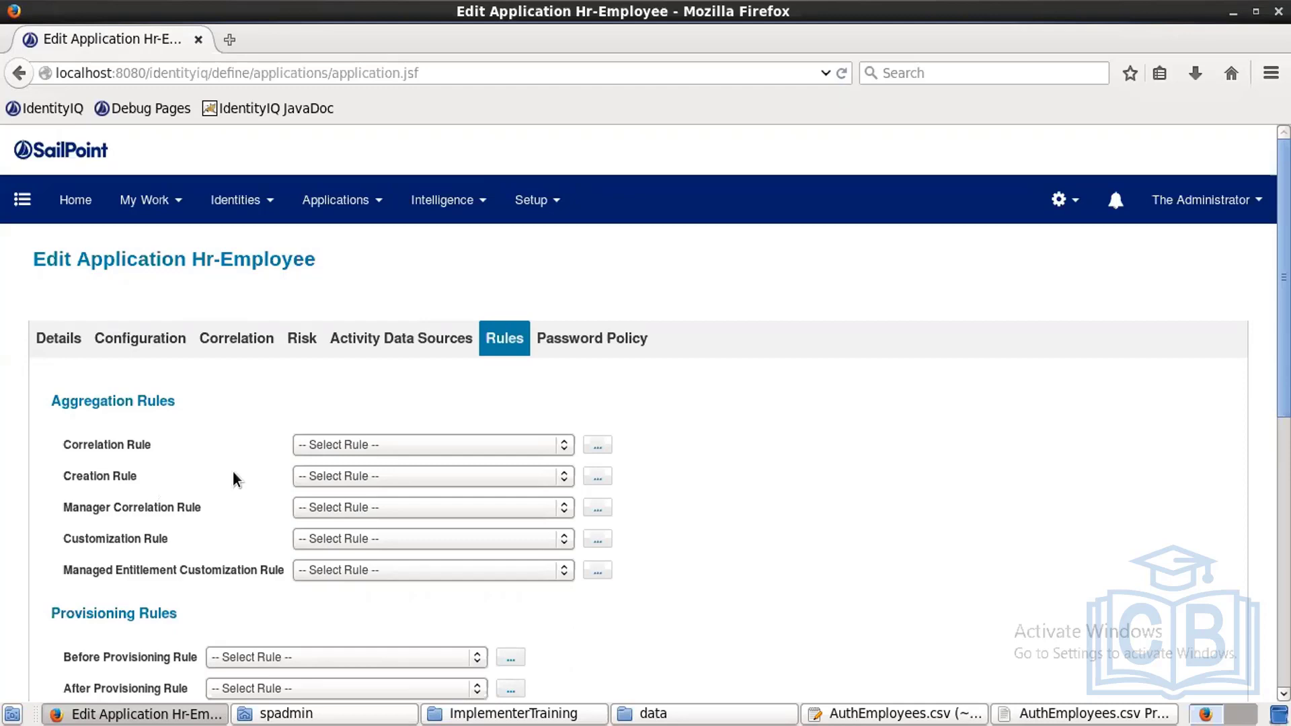
Step: Save a new IdentityCreation rule 'Paasord rule' importing sailpoint.object.Identity and setting a fixed password
{"action": "left_click", "coordinate": [598, 478]}
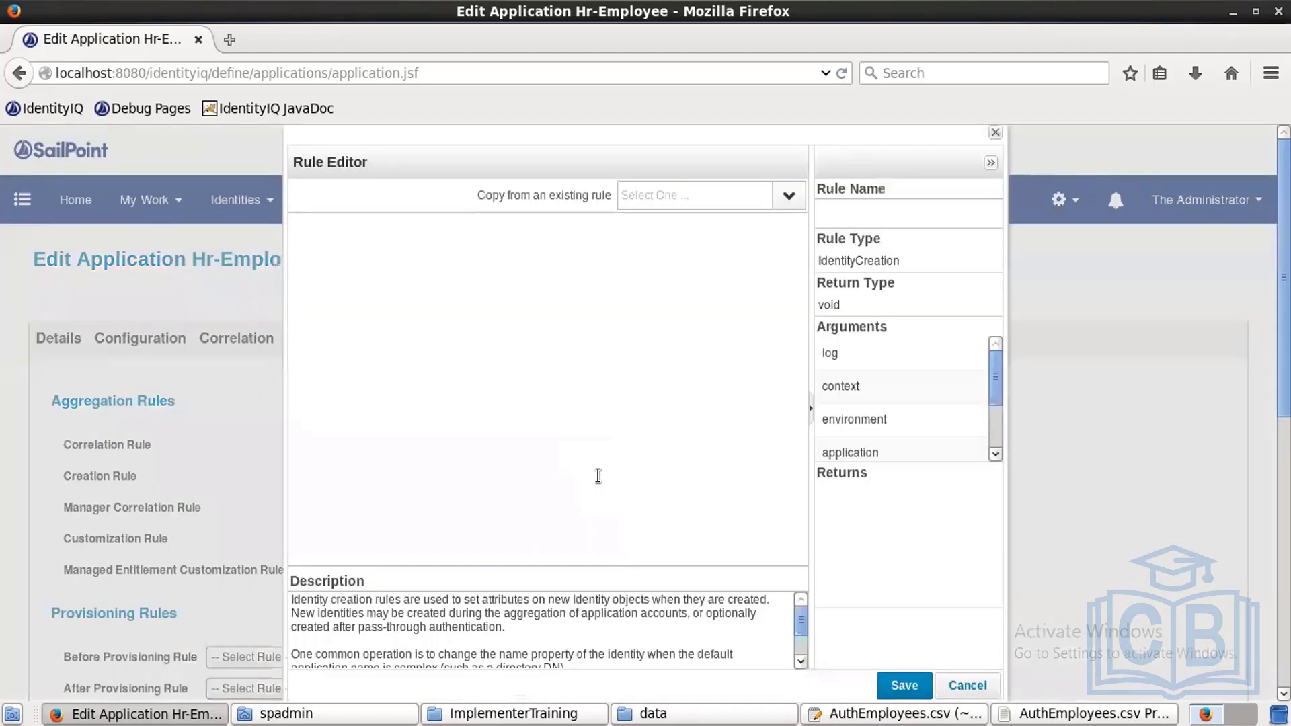
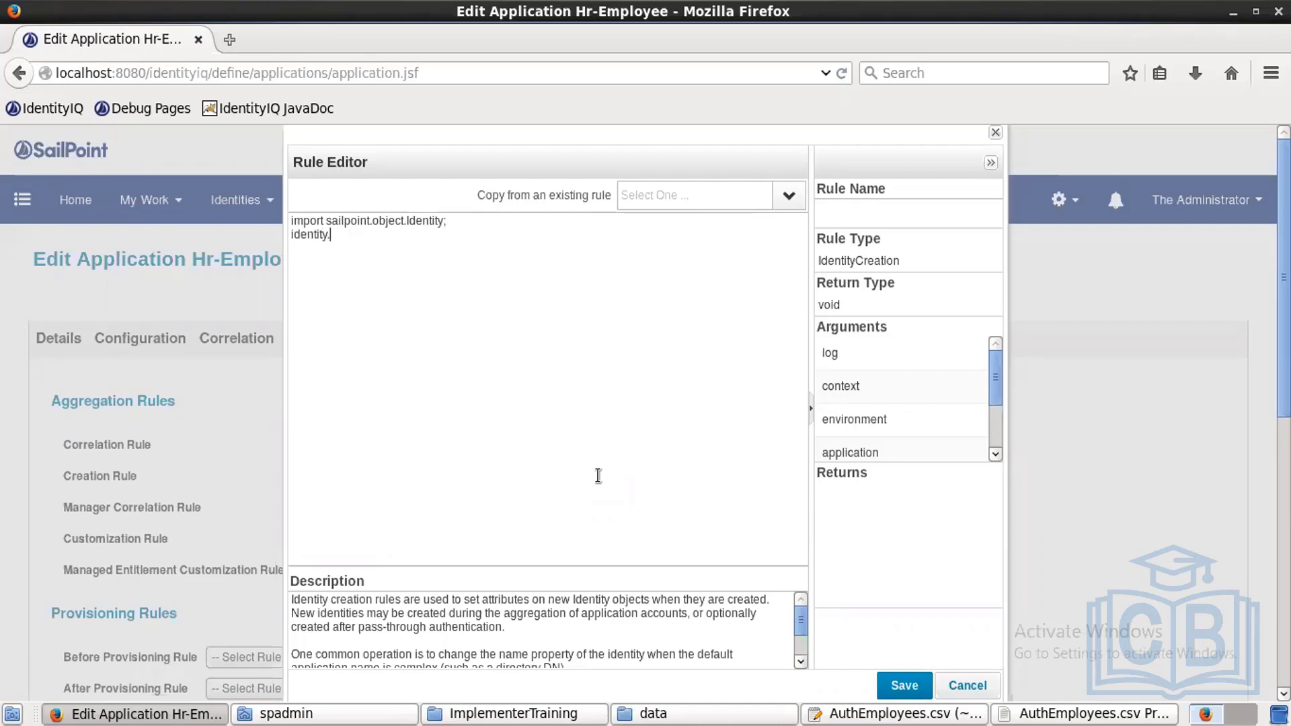
{"action": "key", "text": "Left"}
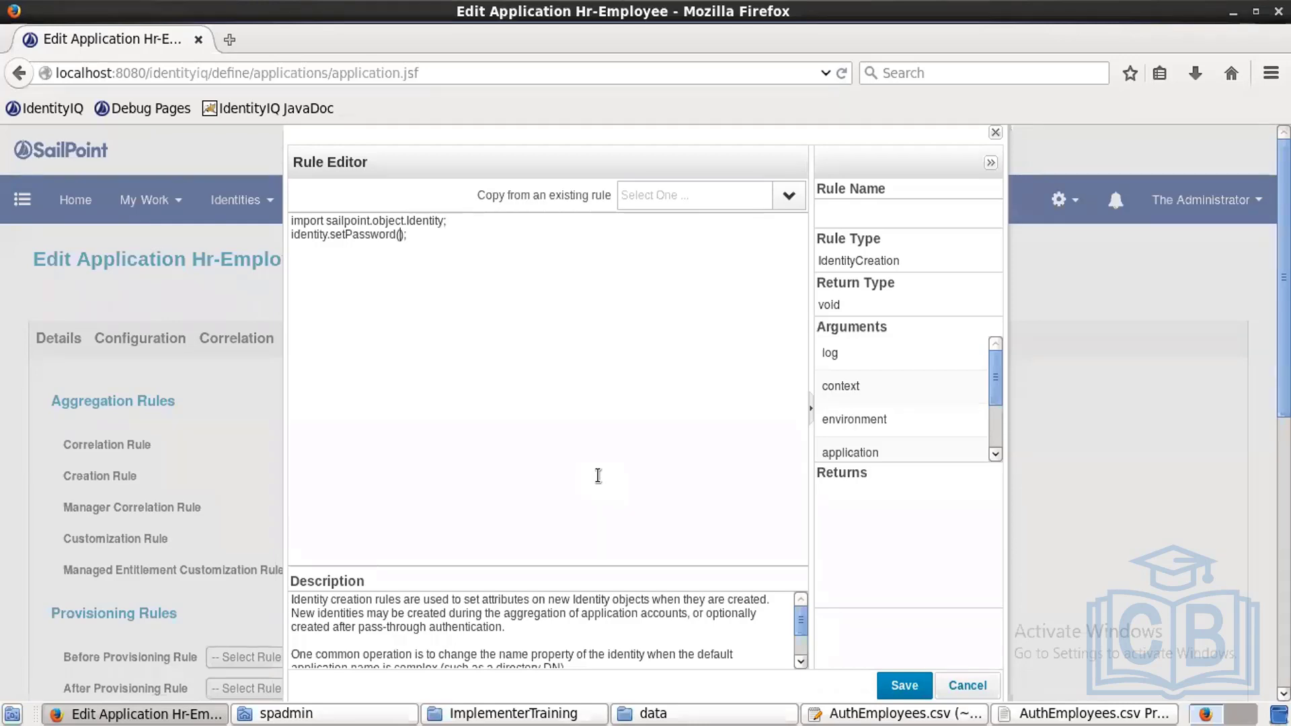
{"action": "key", "text": "Left"}
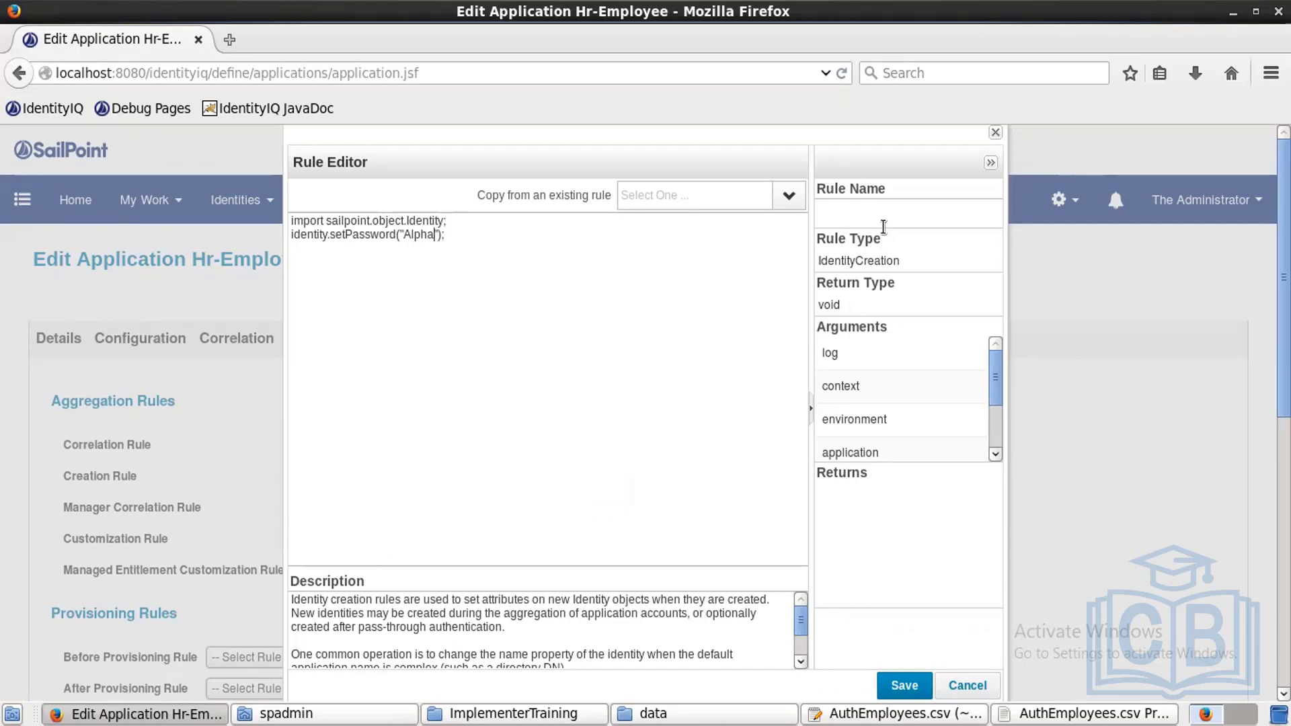
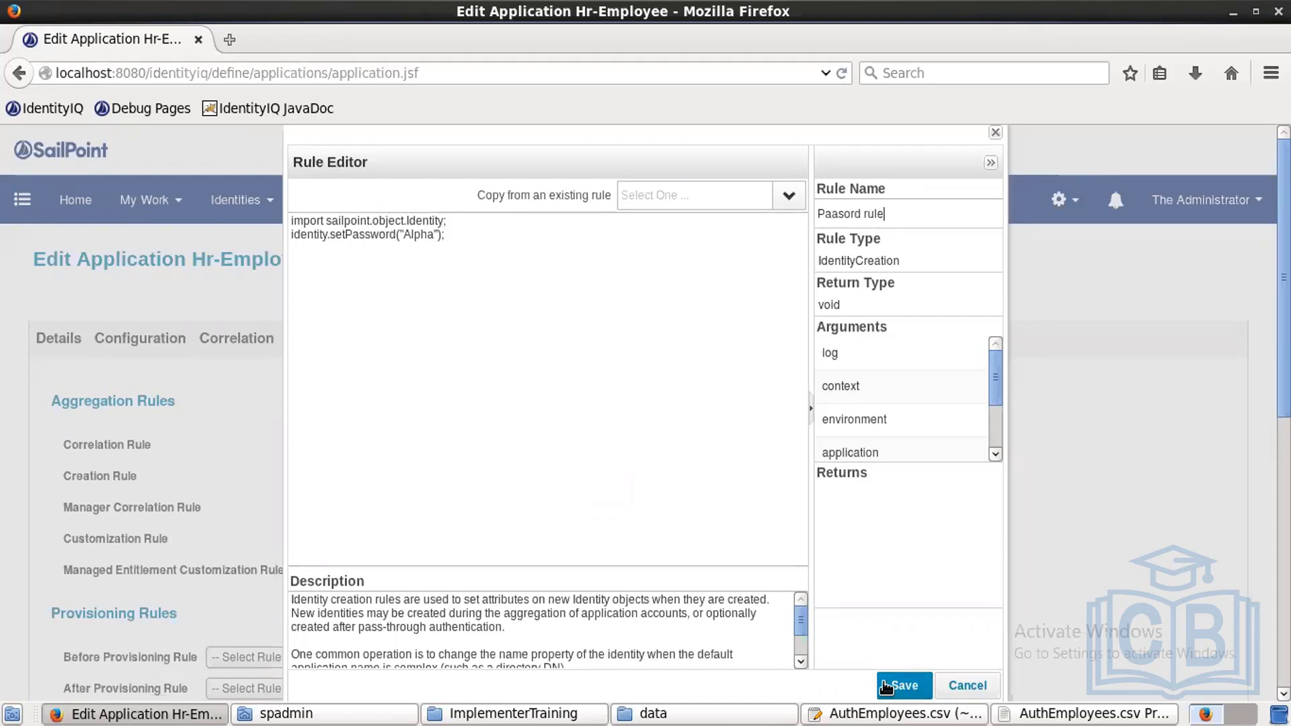
{"action": "left_click", "coordinate": [887, 687]}
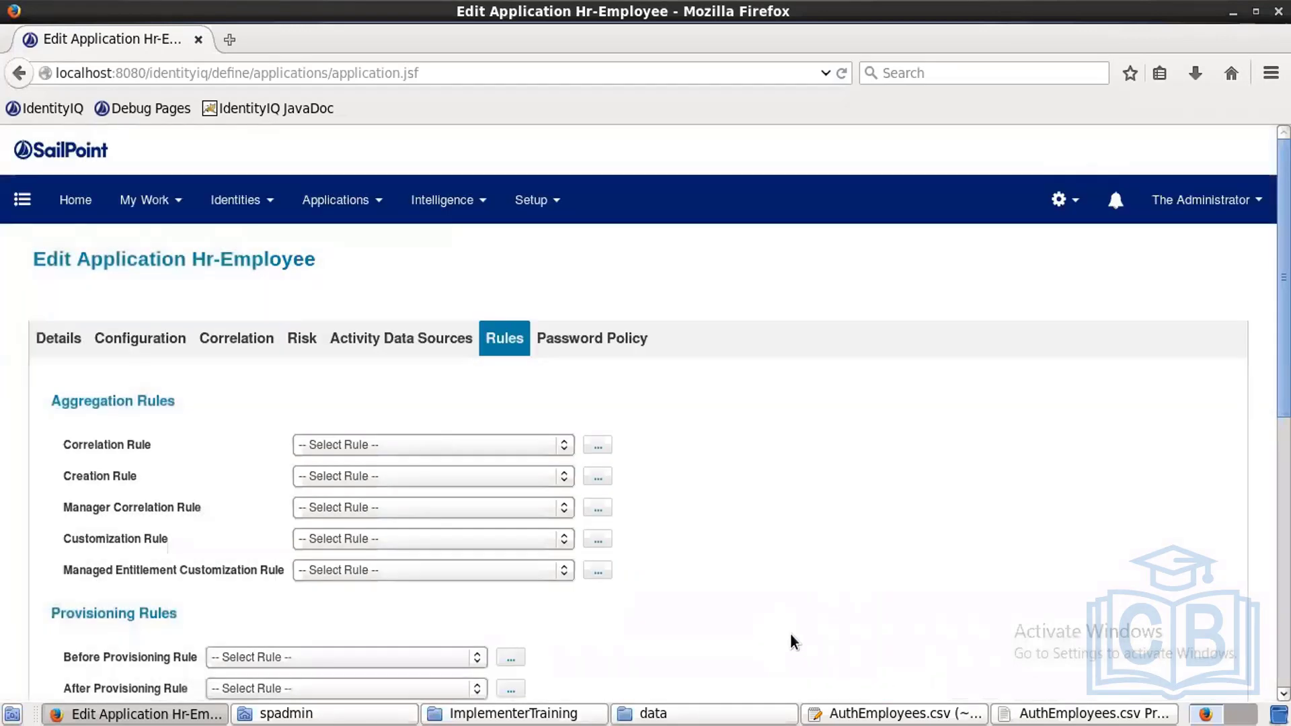
Step: Set Hr-Employee's creation rule to Paasord rule, save the application, and go to Setup > Tasks
{"action": "left_click", "coordinate": [564, 481]}
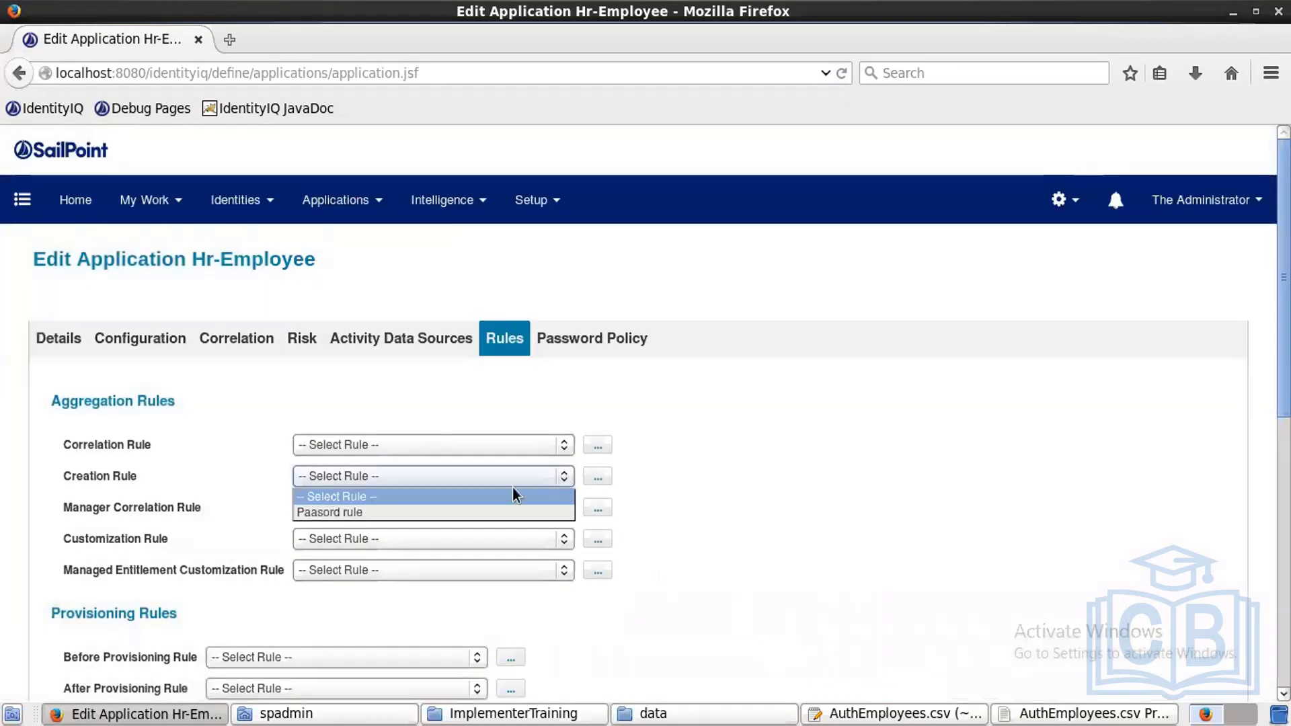
{"action": "left_click", "coordinate": [411, 512]}
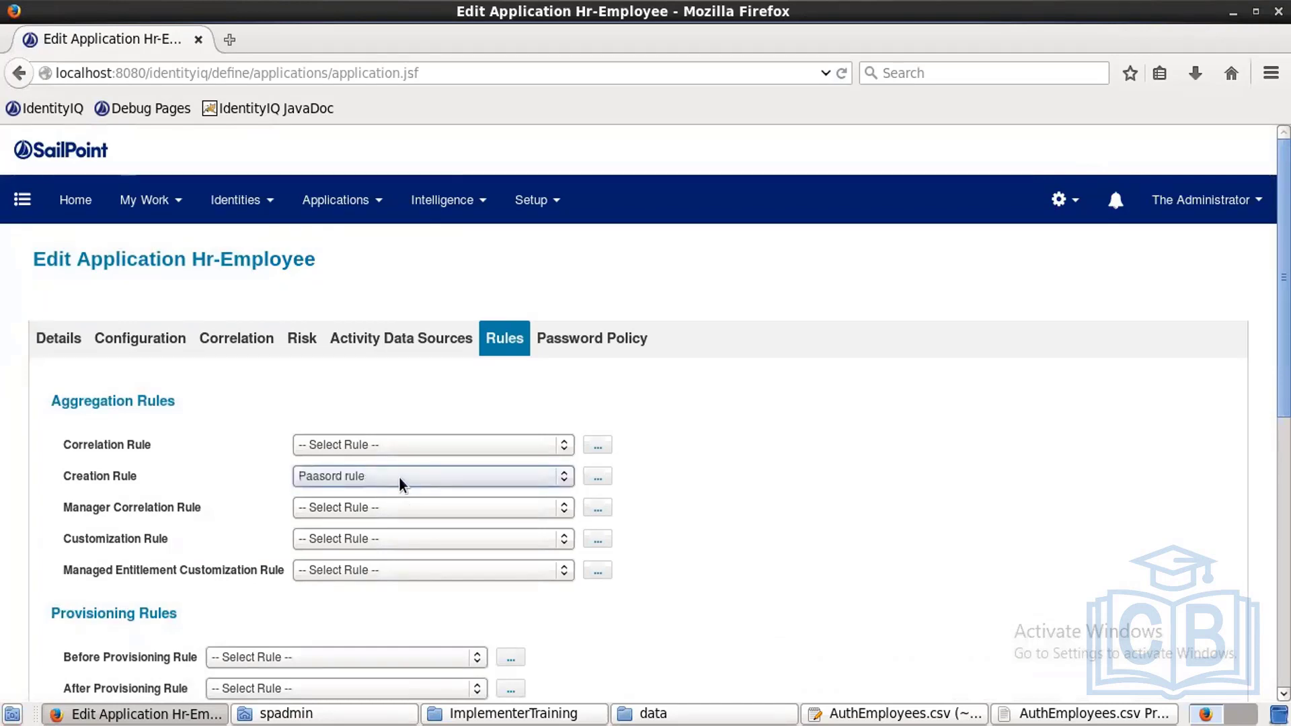
{"action": "scroll", "coordinate": [646, 410], "scroll_direction": "down", "scroll_amount": 8}
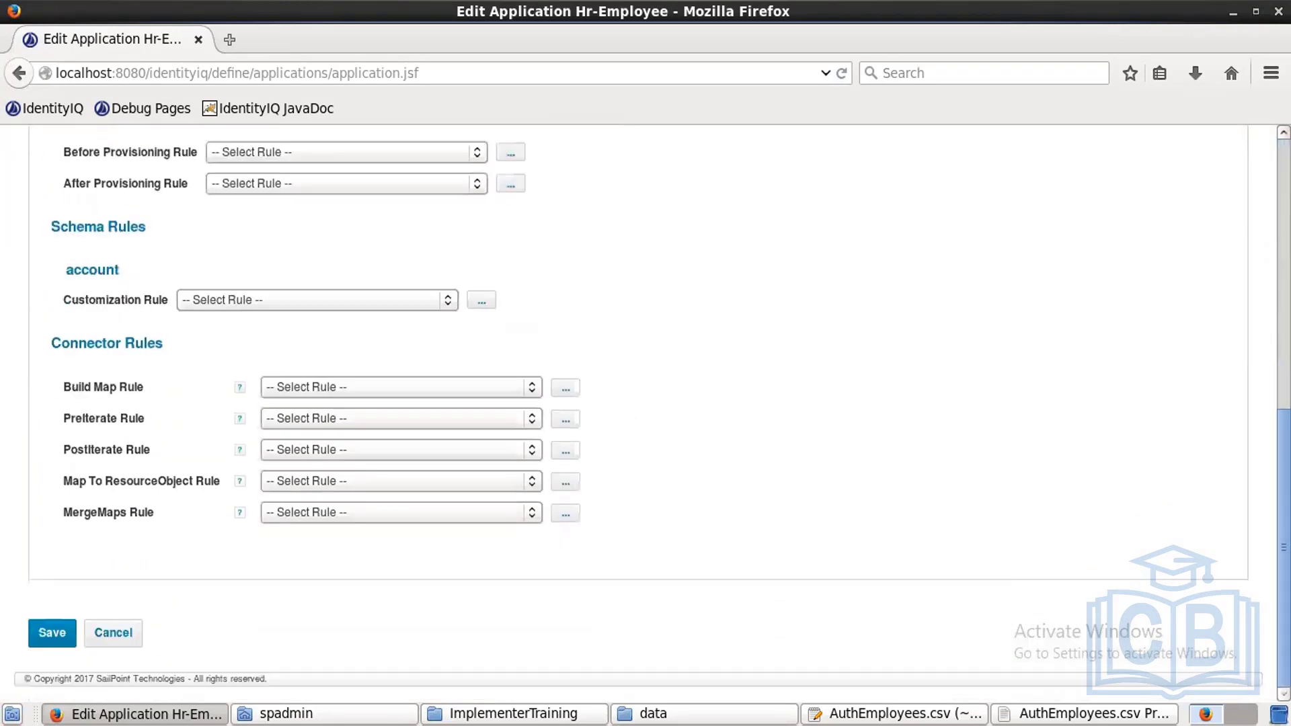
{"action": "left_click", "coordinate": [50, 634]}
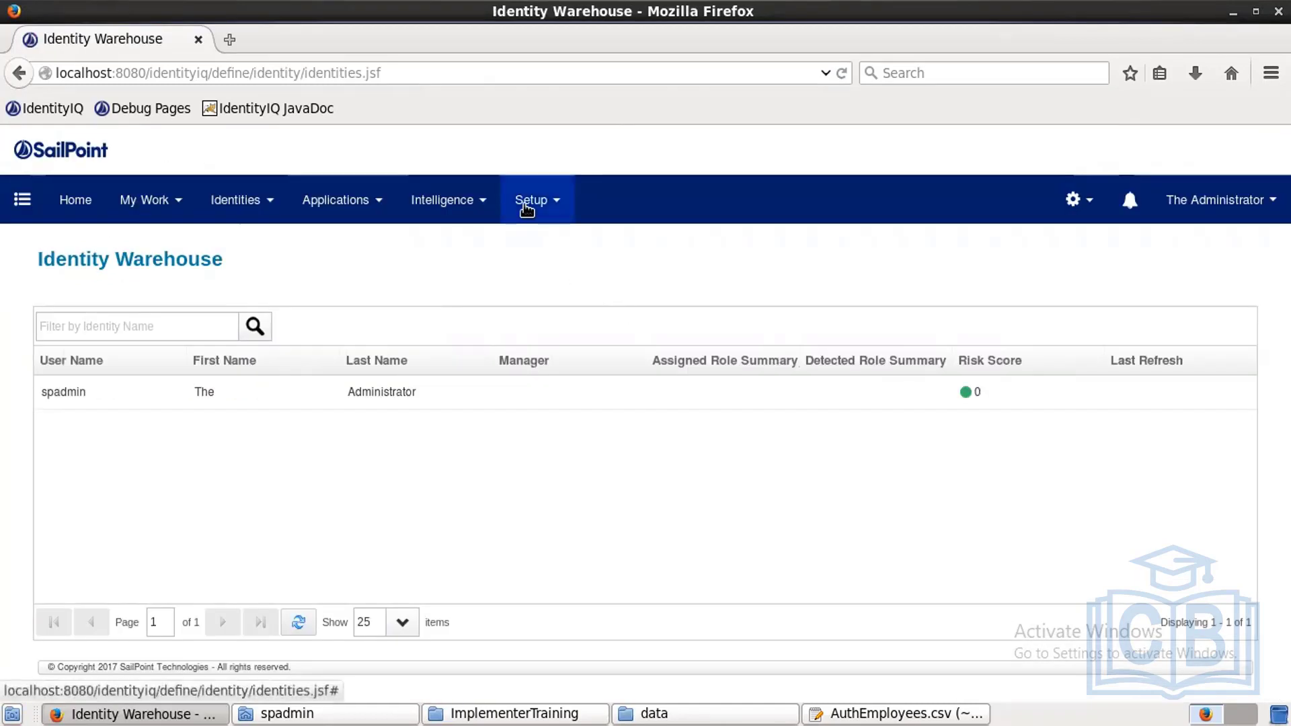
{"action": "left_click", "coordinate": [529, 203]}
{"action": "left_click", "coordinate": [517, 420]}
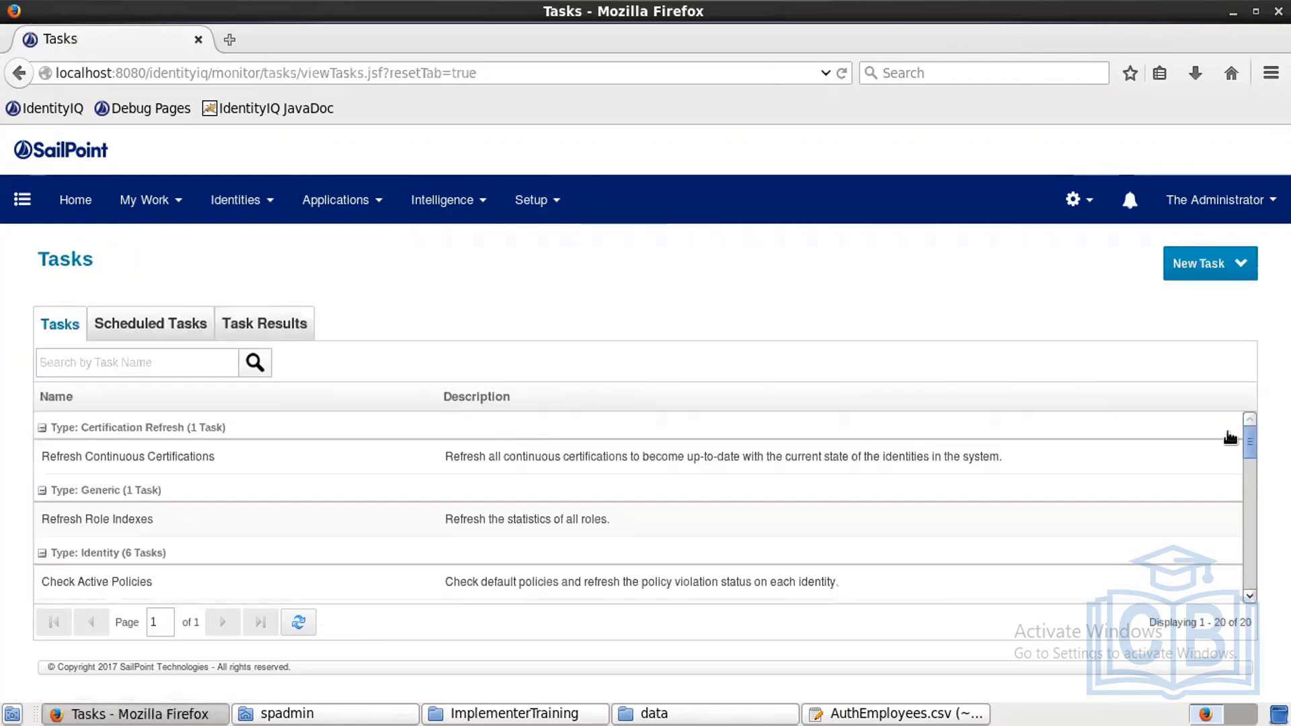
Step: Create a new Account Aggregation task named 'Hr data aggregation'
{"action": "left_click", "coordinate": [1209, 268]}
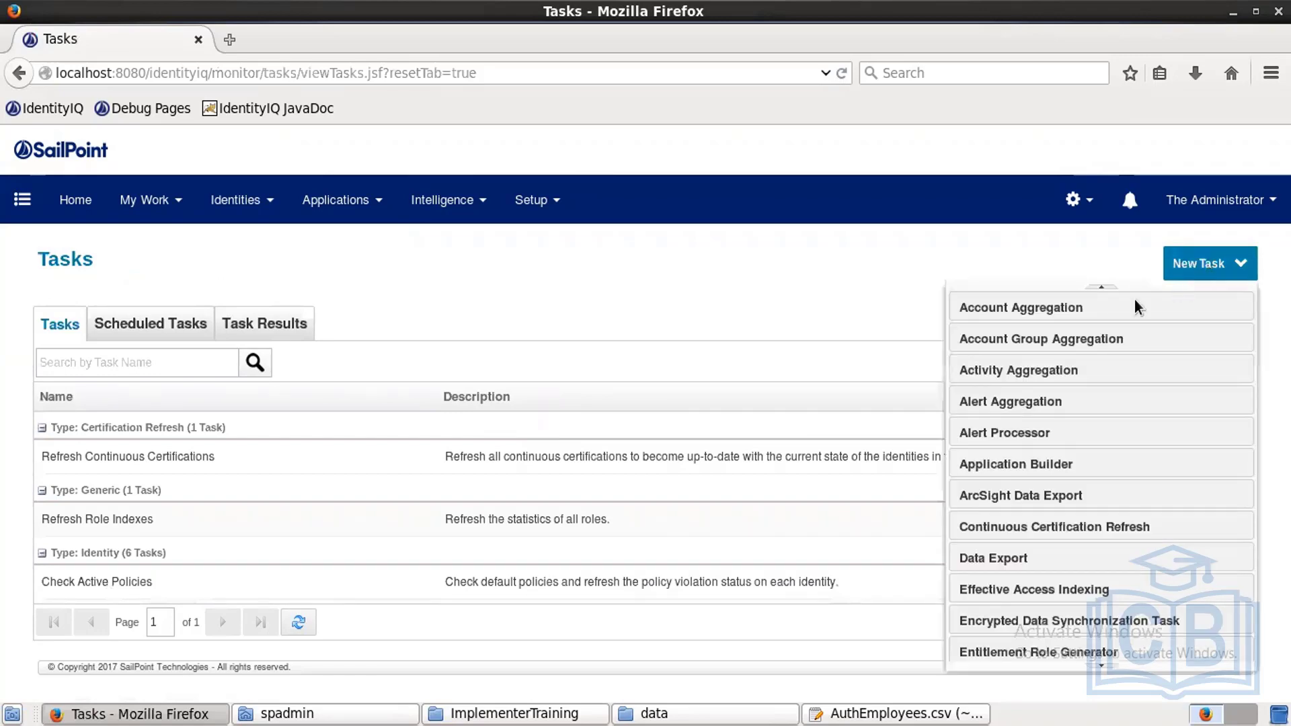
{"action": "left_click", "coordinate": [1079, 310]}
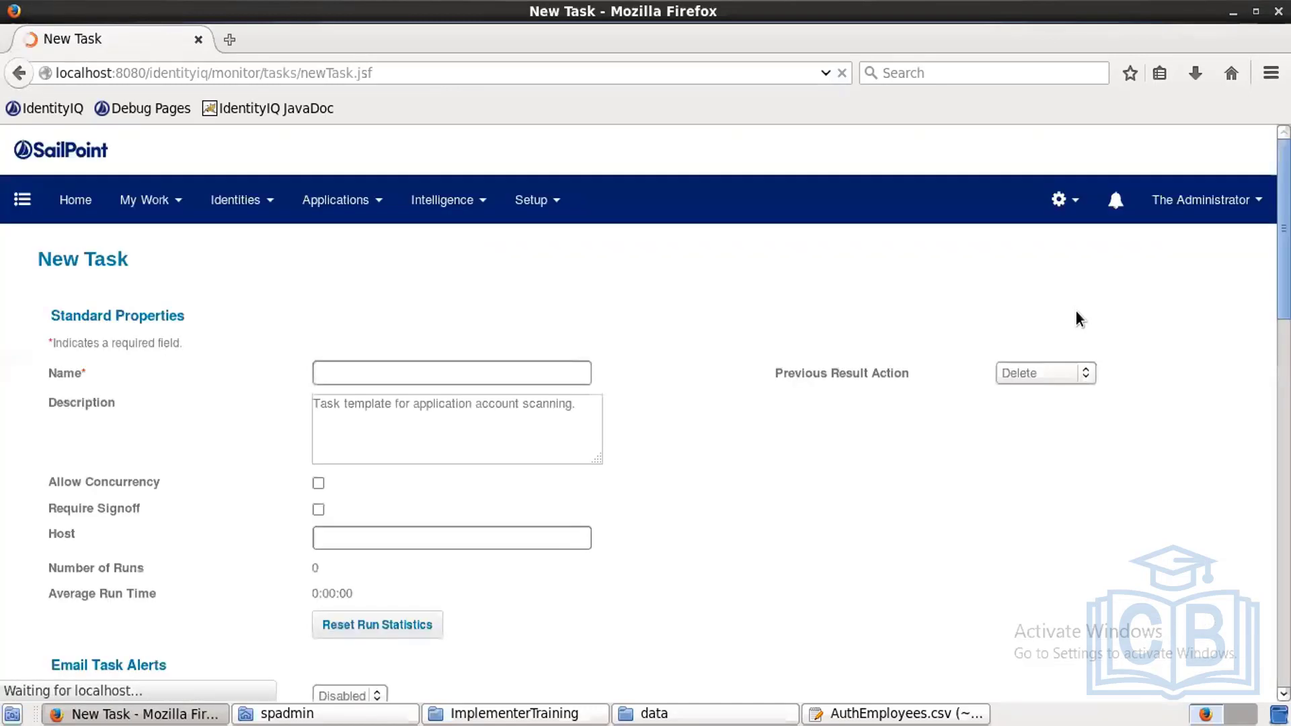
{"action": "left_click", "coordinate": [436, 369]}
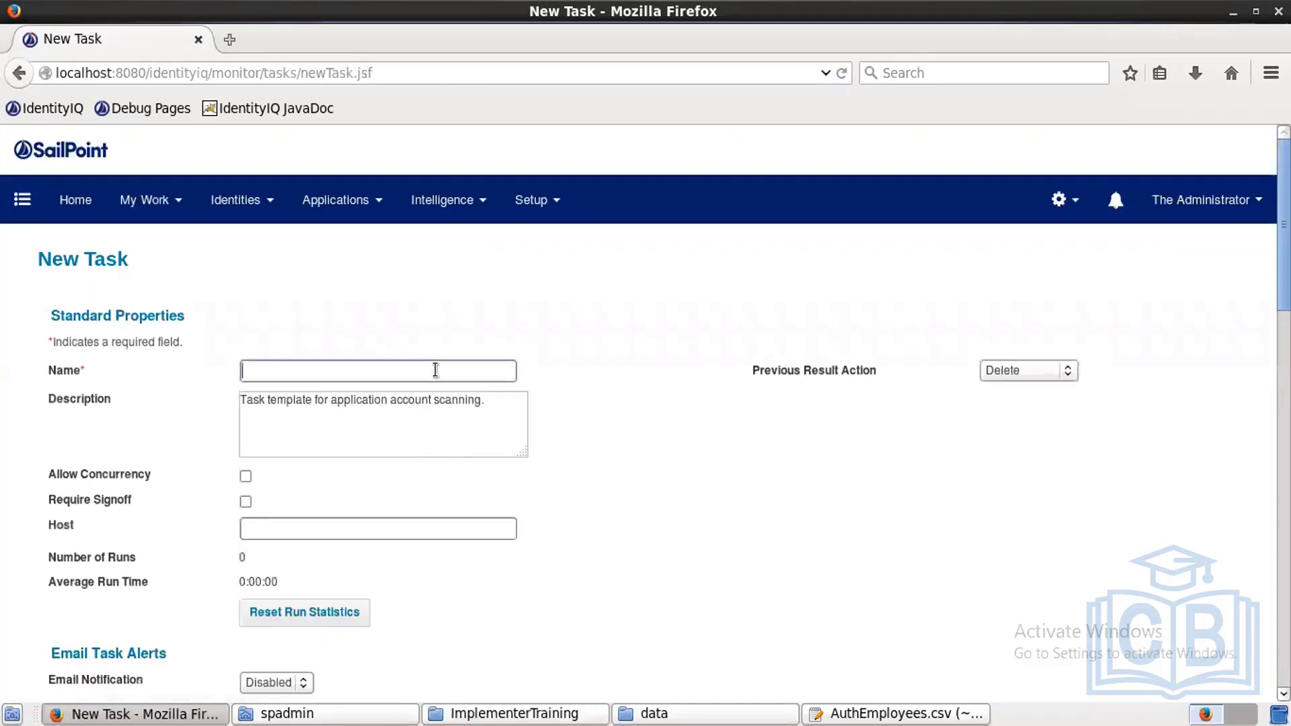
{"action": "type", "text": "Hr"}
{"action": "type", "text": "data aggregation"}
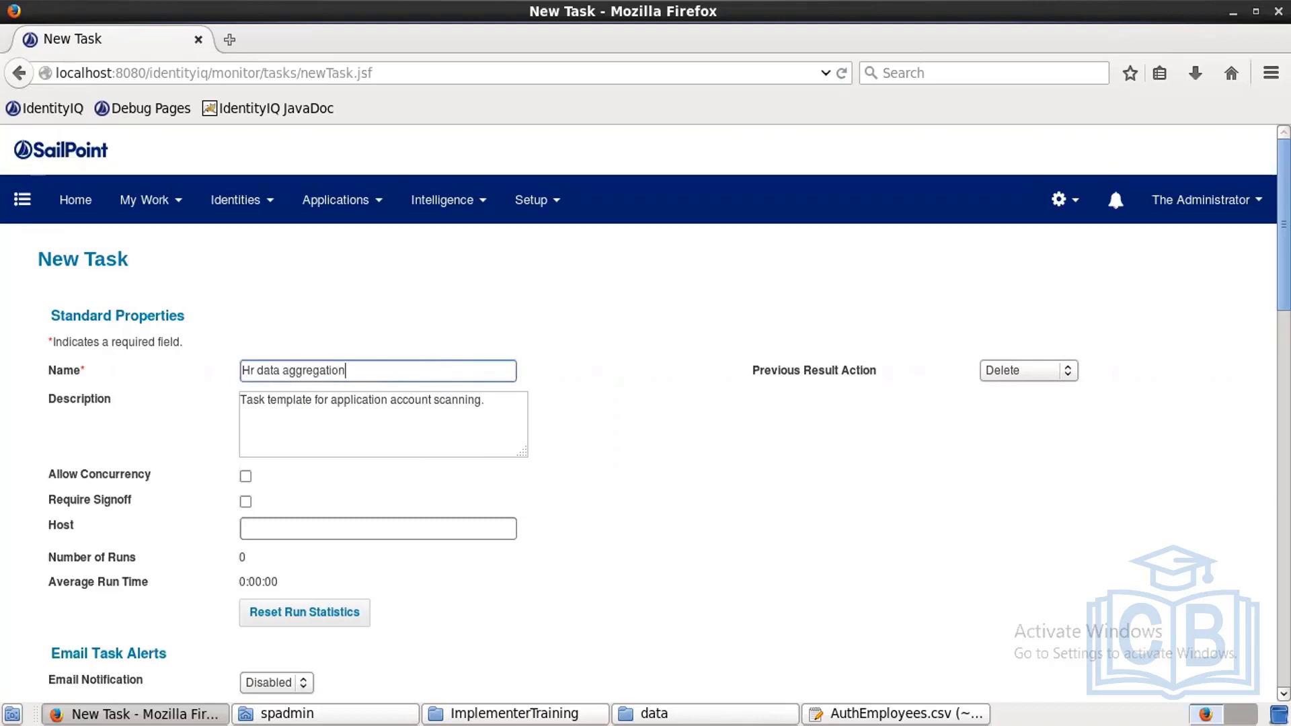
Step: Add Hr-Employee and Hr-Contractor to the task's applications to scan
{"action": "scroll", "coordinate": [646, 412], "scroll_direction": "down", "scroll_amount": 5}
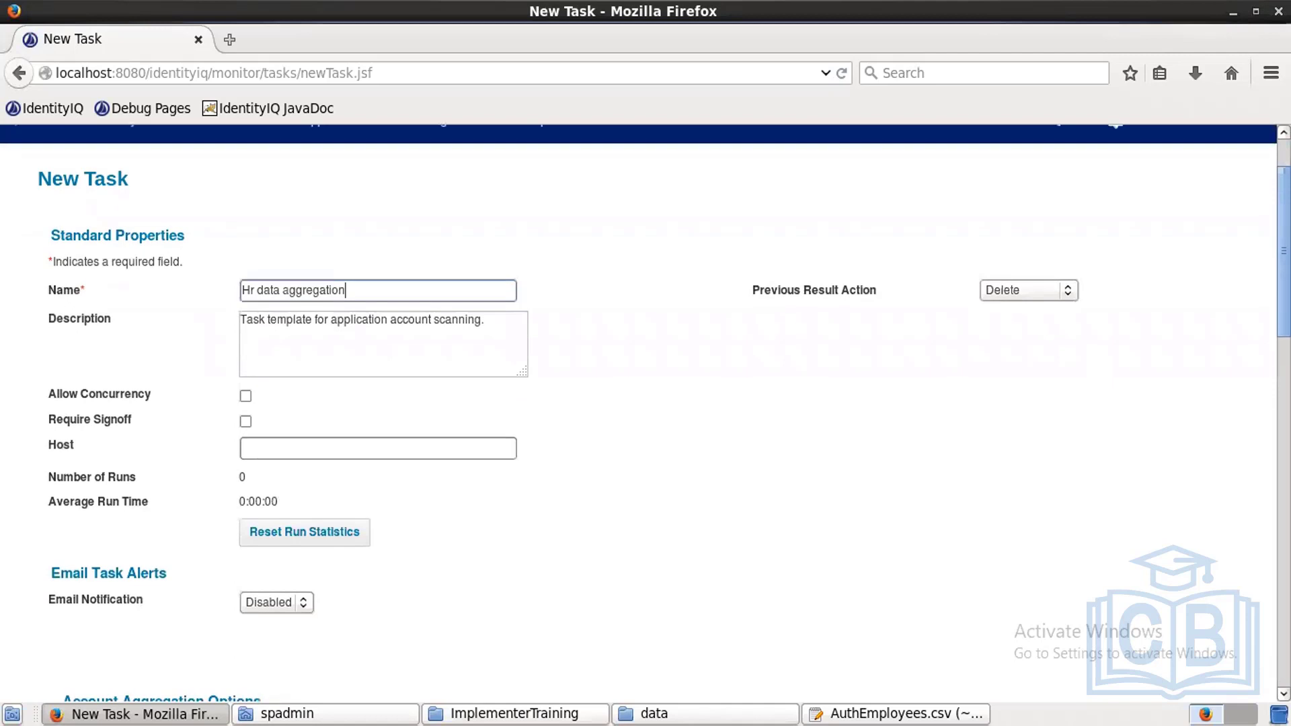
{"action": "scroll", "coordinate": [1167, 457], "scroll_direction": "down", "scroll_amount": 1}
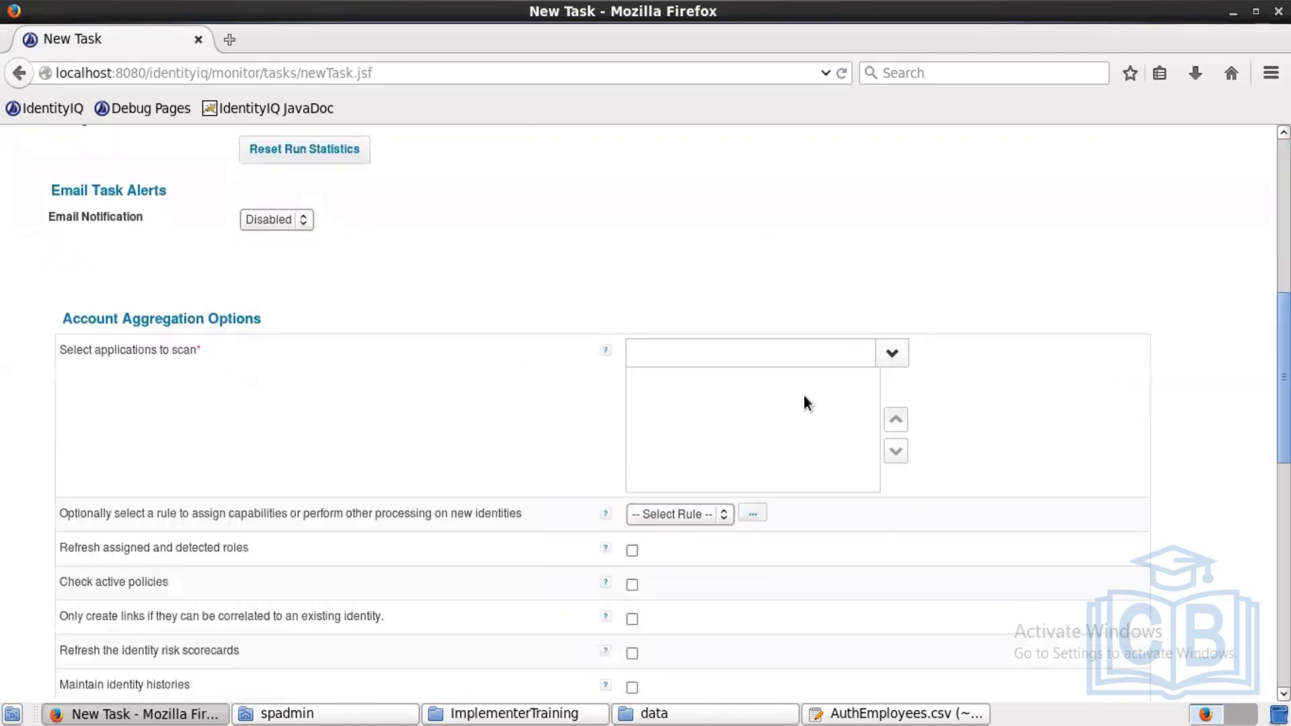
{"action": "left_click", "coordinate": [893, 352]}
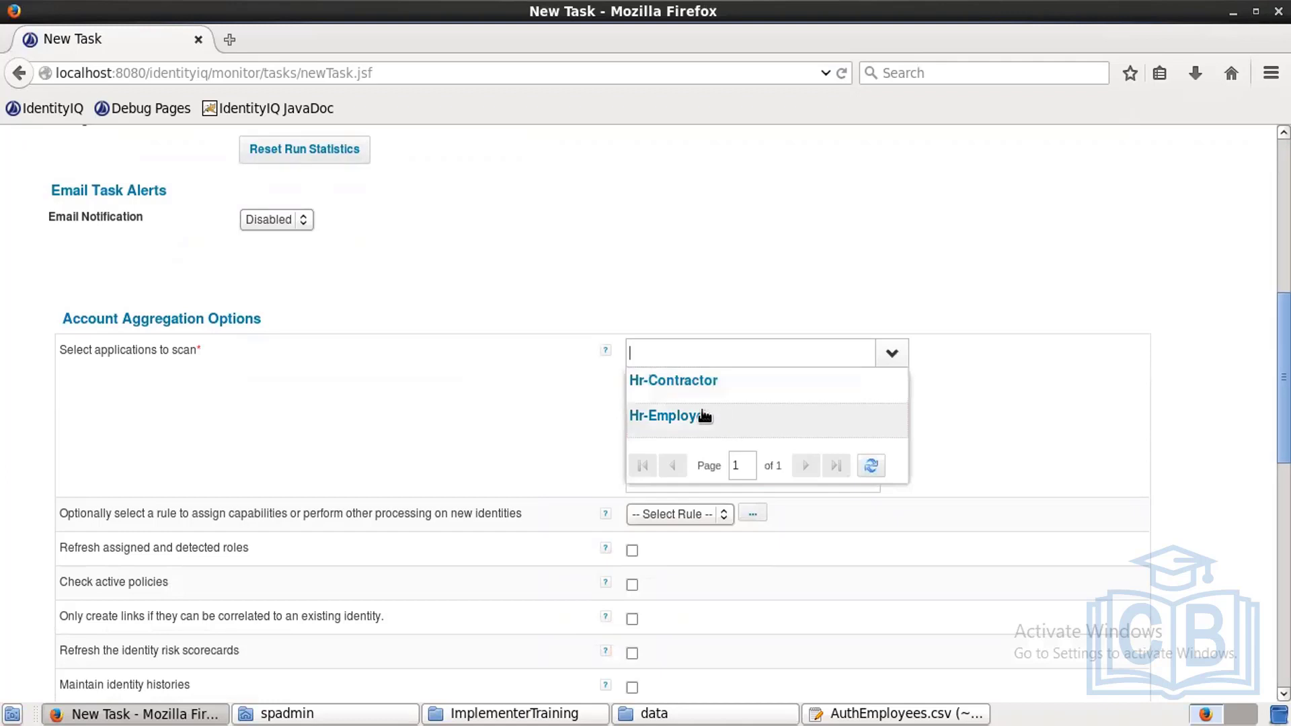
{"action": "left_click", "coordinate": [704, 415]}
{"action": "left_click", "coordinate": [892, 352]}
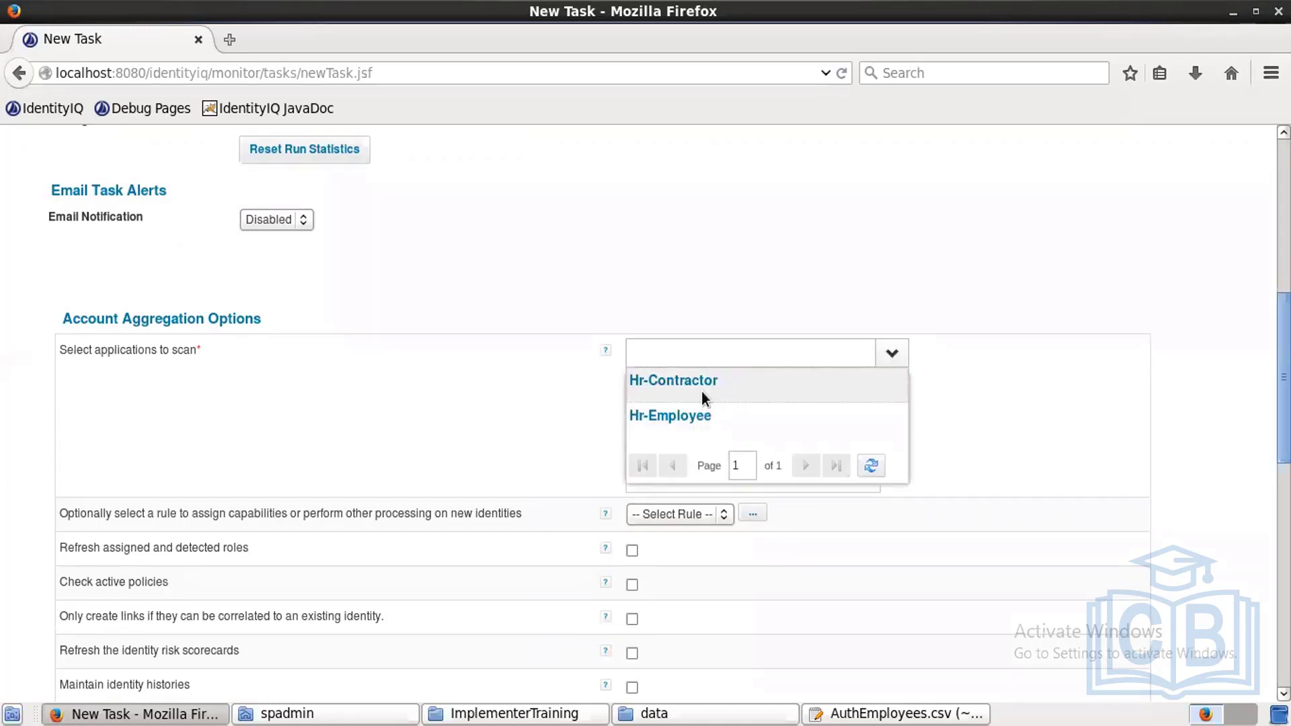
{"action": "left_click", "coordinate": [702, 393]}
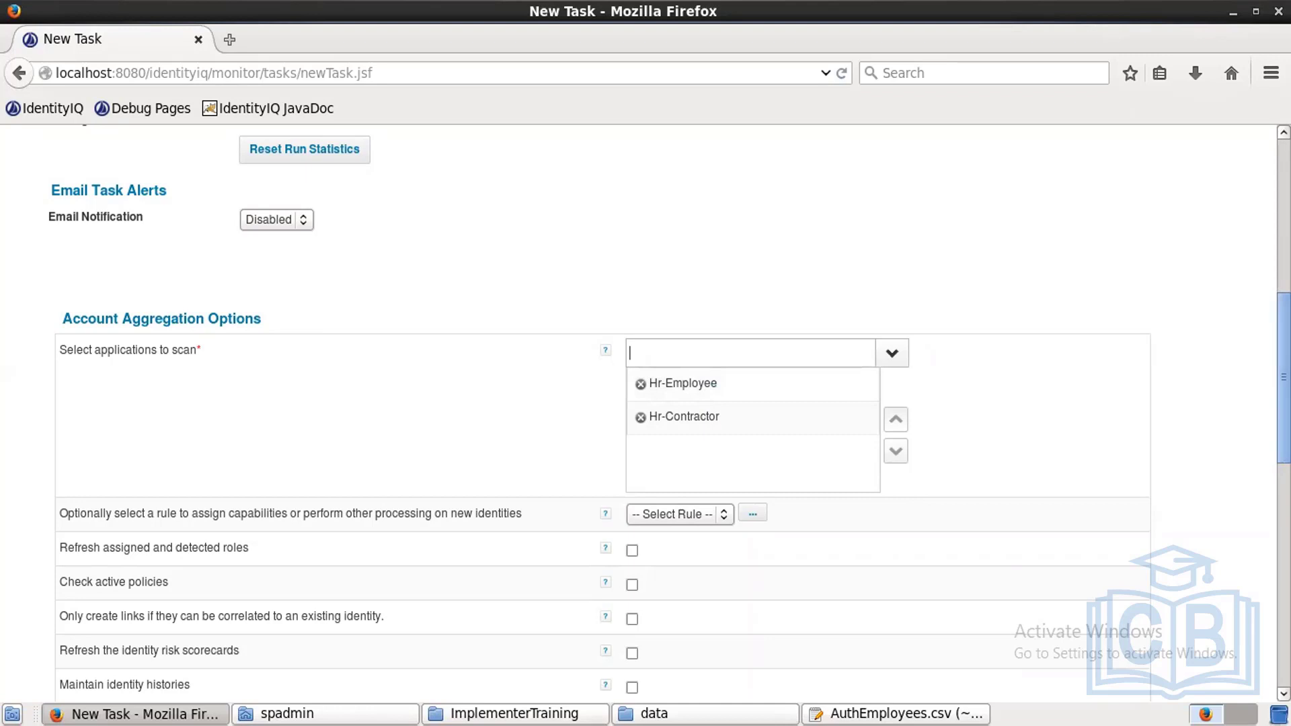
{"action": "scroll", "coordinate": [646, 415], "scroll_direction": "down", "scroll_amount": 5}
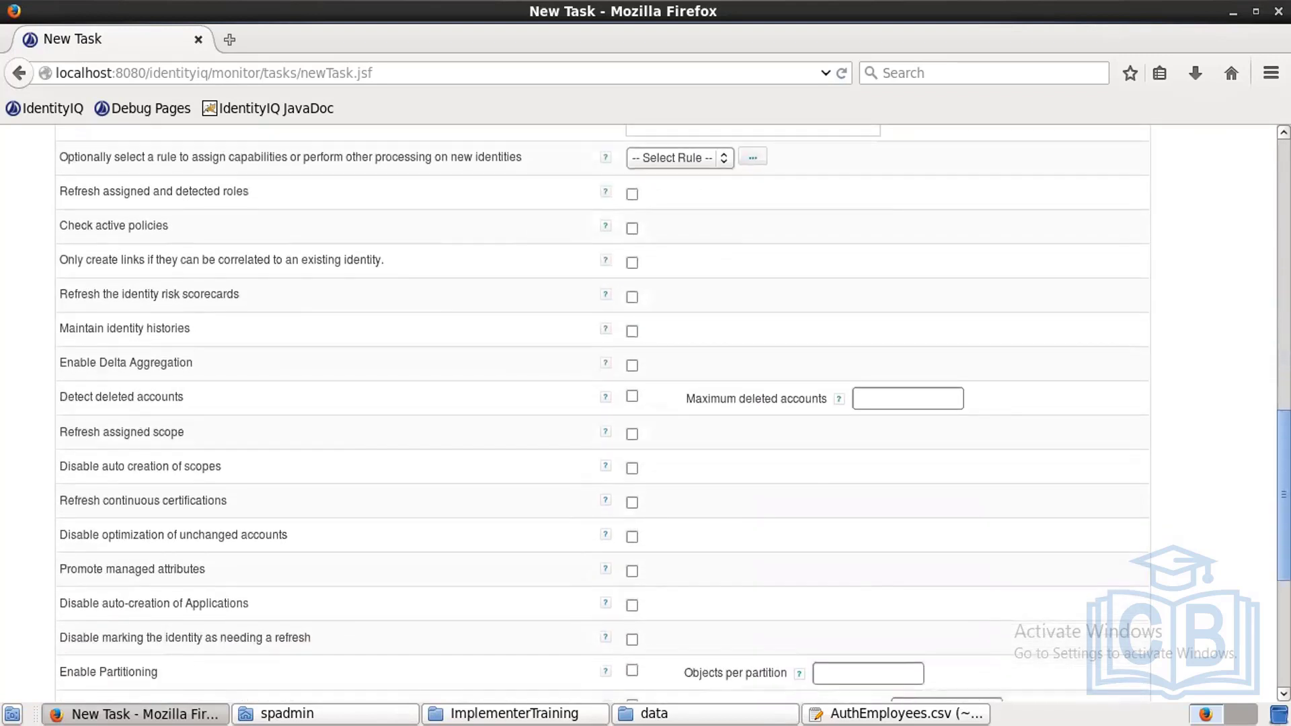
{"action": "scroll", "coordinate": [645, 415], "scroll_direction": "down", "scroll_amount": 2}
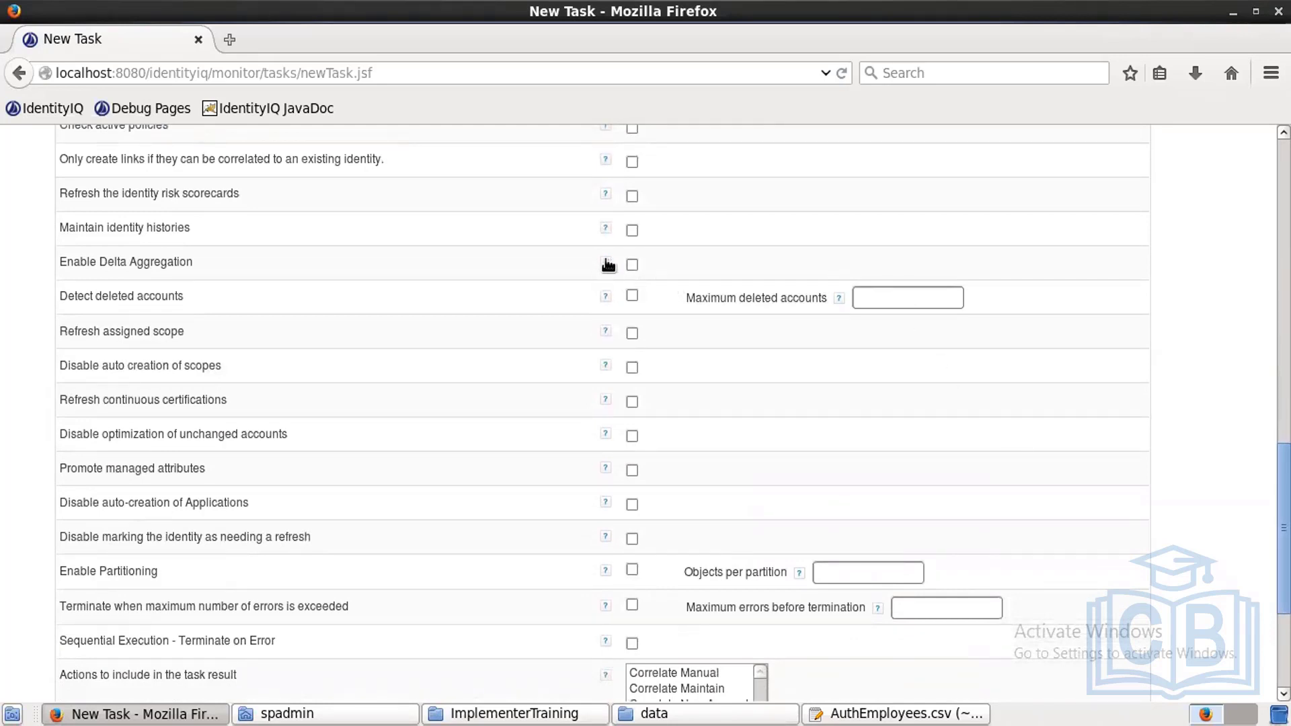
Step: Enable Detect deleted accounts and Disable optimization of unchanged accounts, then save and execute the task
{"action": "mouse_move", "coordinate": [602, 230]}
{"action": "left_click", "coordinate": [632, 296]}
{"action": "left_click", "coordinate": [628, 437]}
{"action": "scroll", "coordinate": [320, 561], "scroll_direction": "down", "scroll_amount": 5}
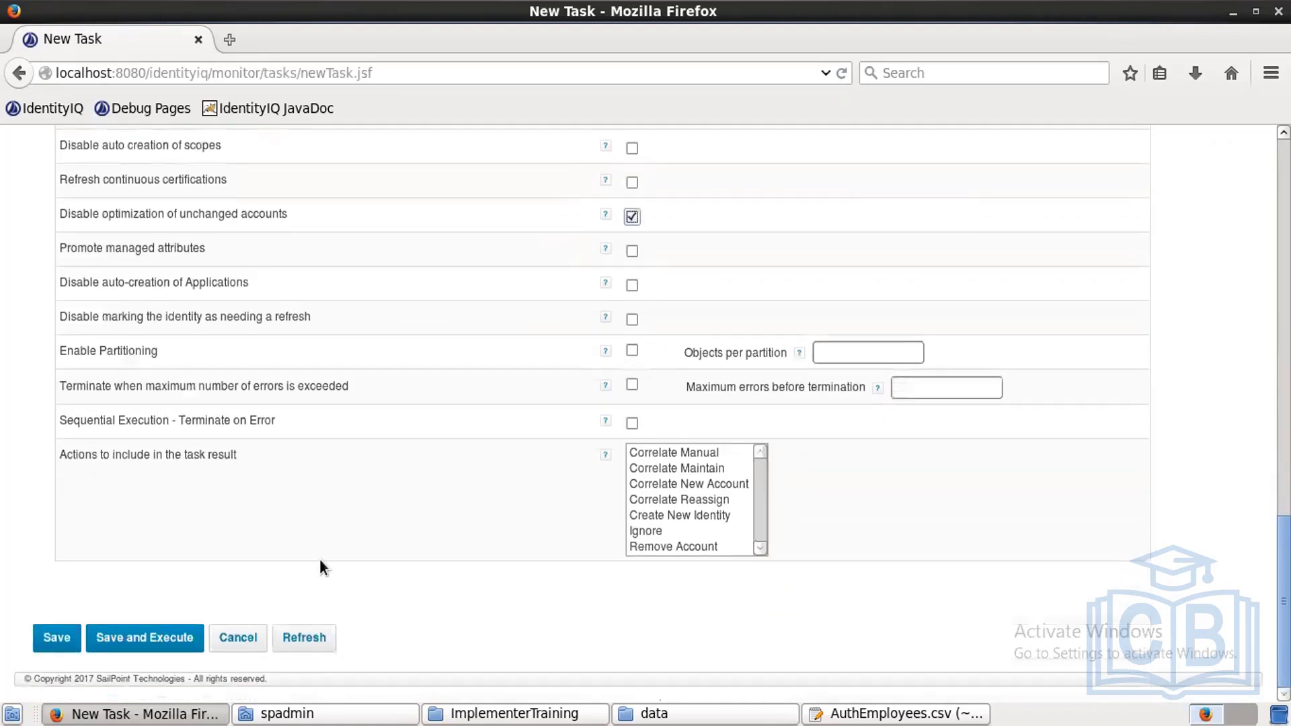
{"action": "left_click", "coordinate": [181, 638]}
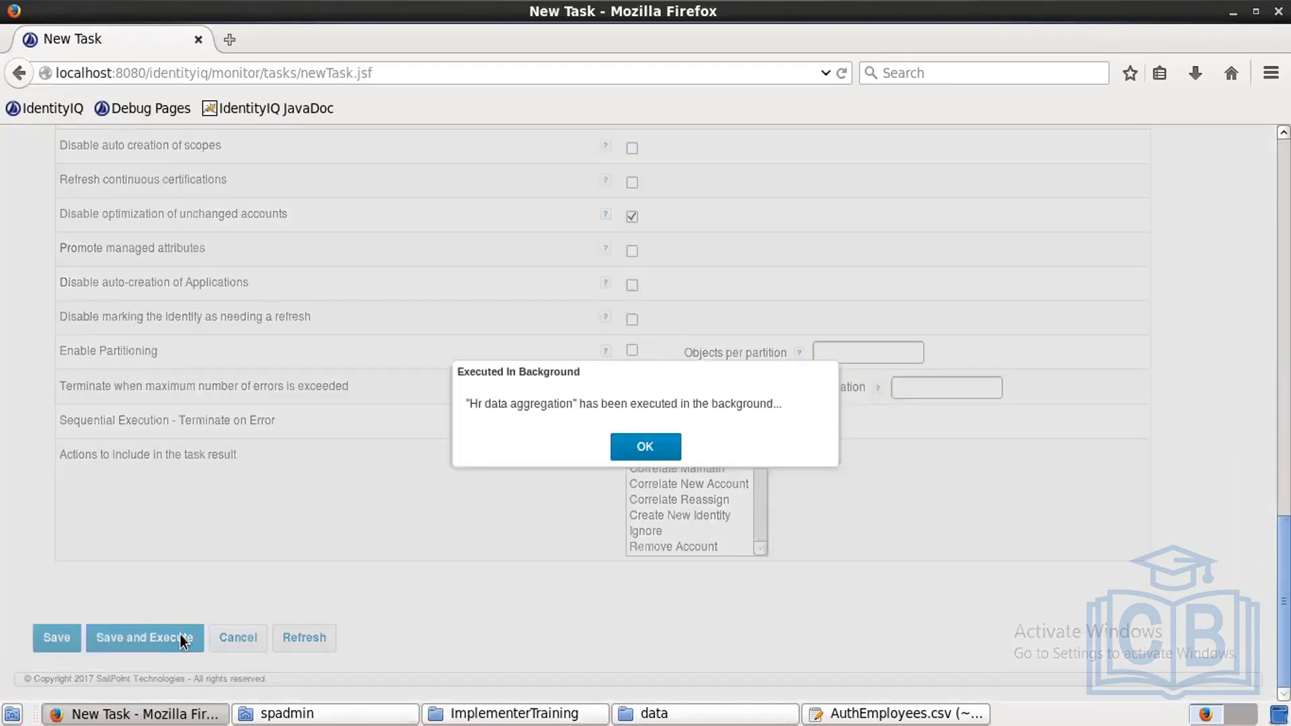
{"action": "left_click", "coordinate": [649, 444]}
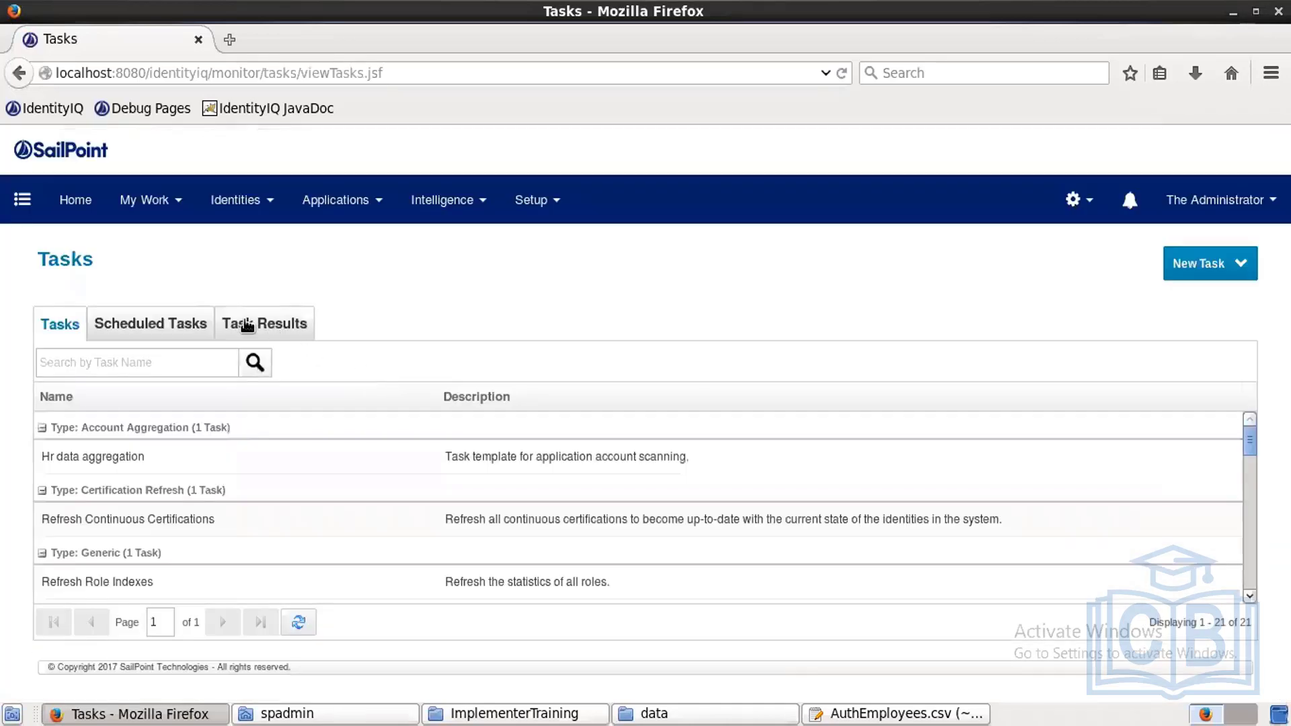
Step: Open the Hr data aggregation task result, which shows 229 identities created
{"action": "left_click", "coordinate": [248, 326]}
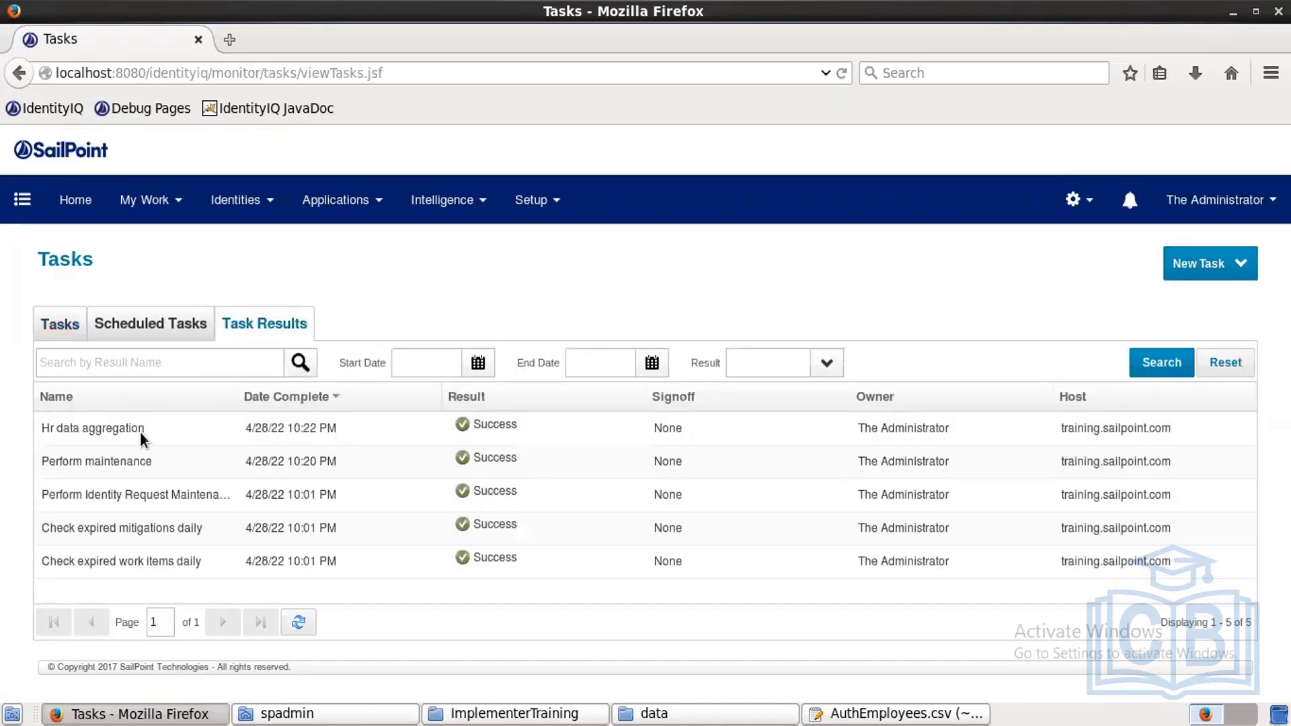
{"action": "left_click", "coordinate": [142, 438]}
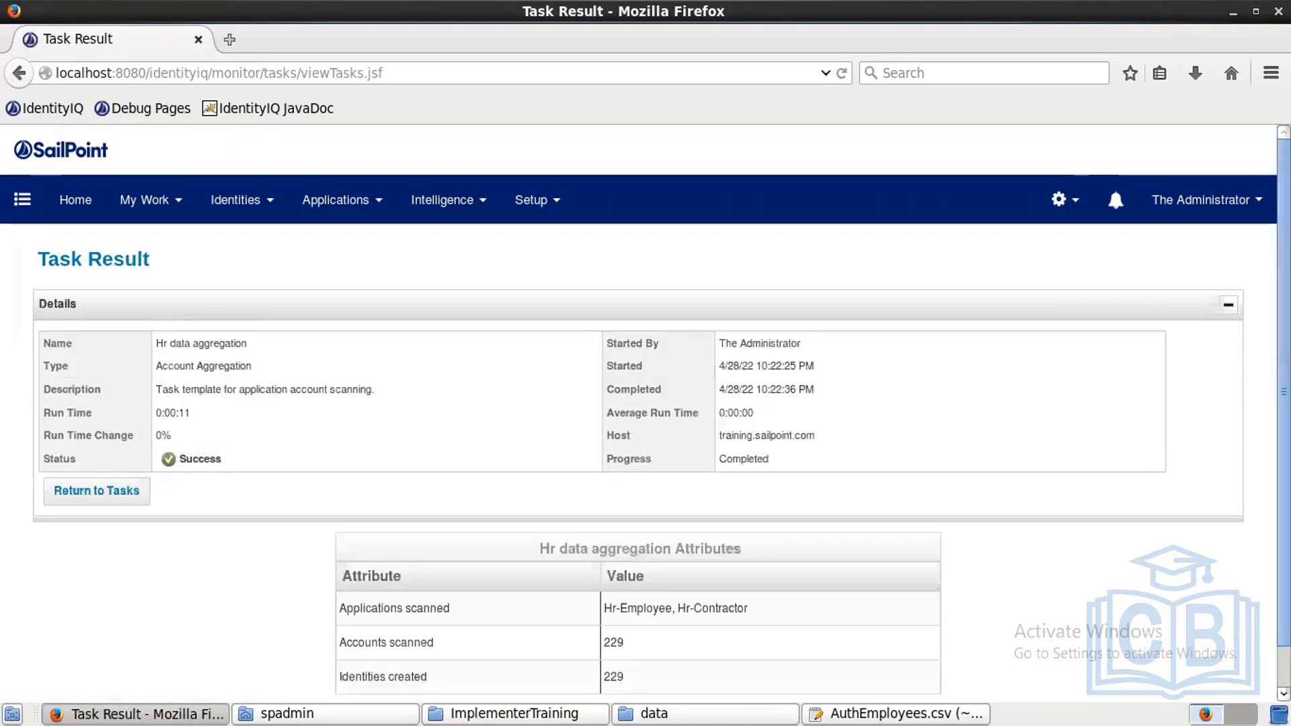
{"action": "scroll", "coordinate": [716, 601], "scroll_direction": "down", "scroll_amount": 1}
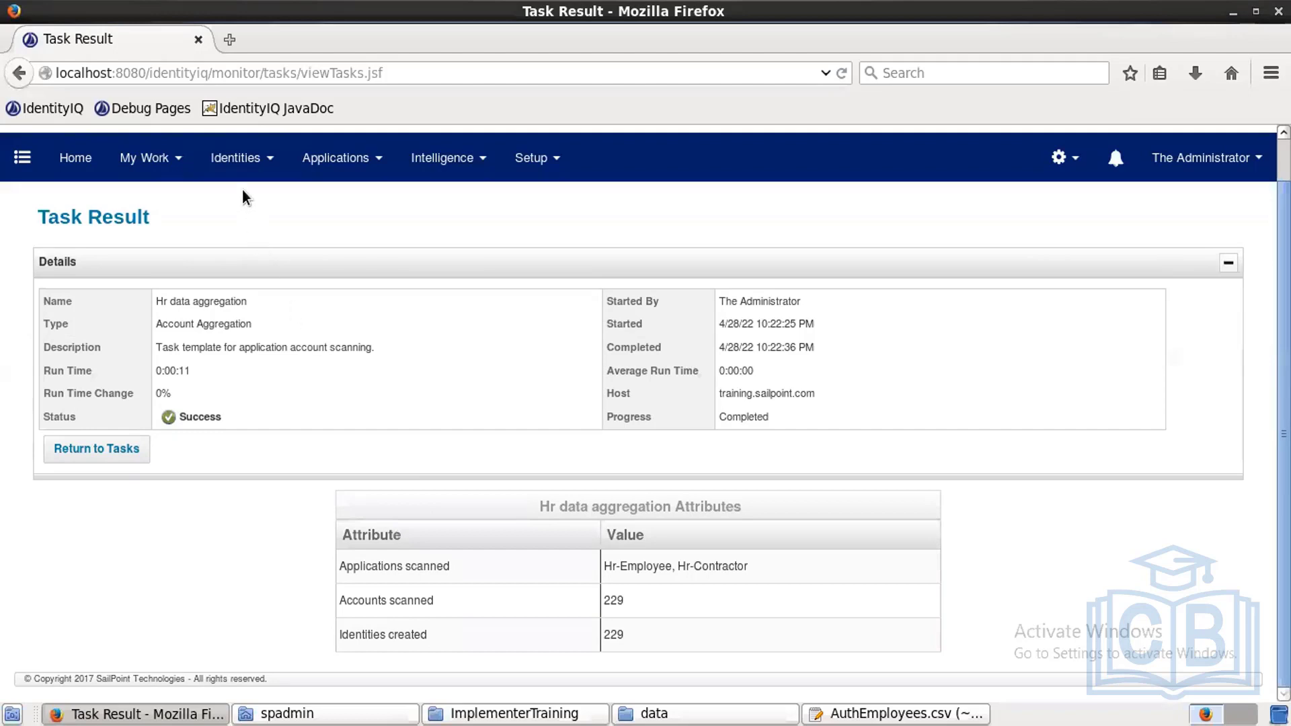
Step: Browse the Identity Warehouse's 230 identities and open the second identity's details
{"action": "left_click", "coordinate": [242, 162]}
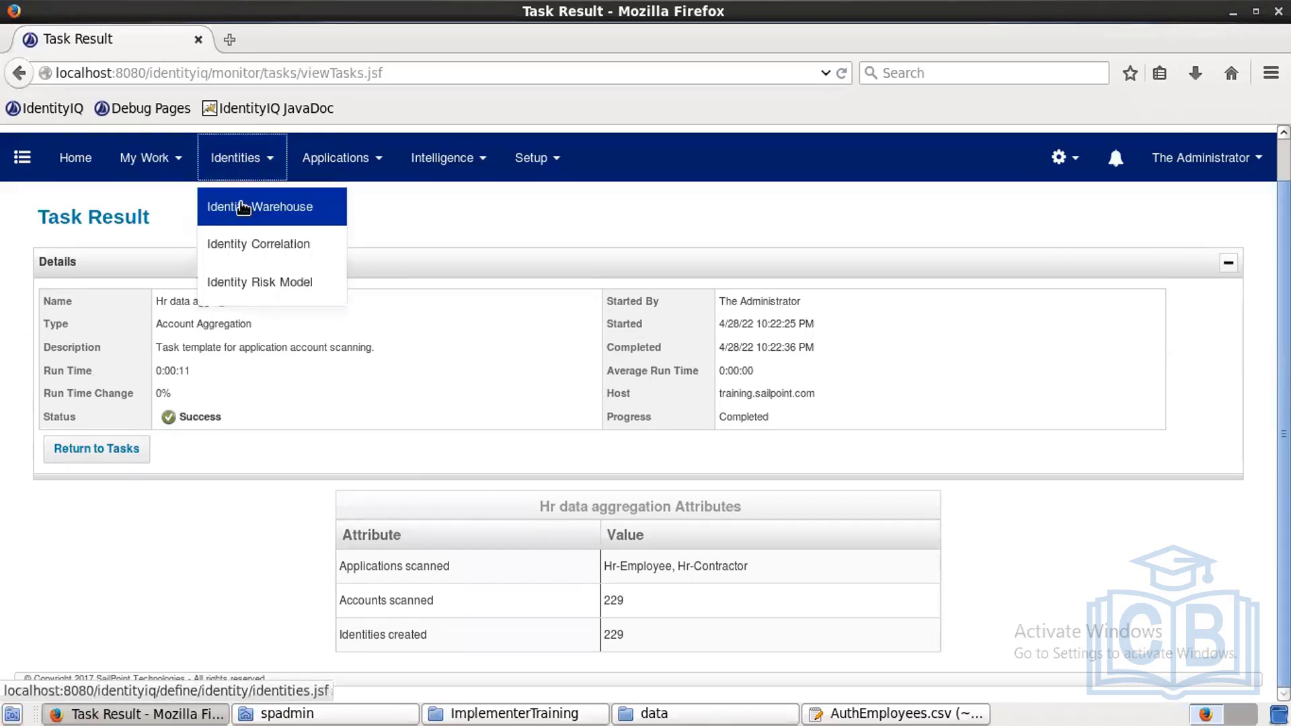
{"action": "left_click", "coordinate": [243, 208]}
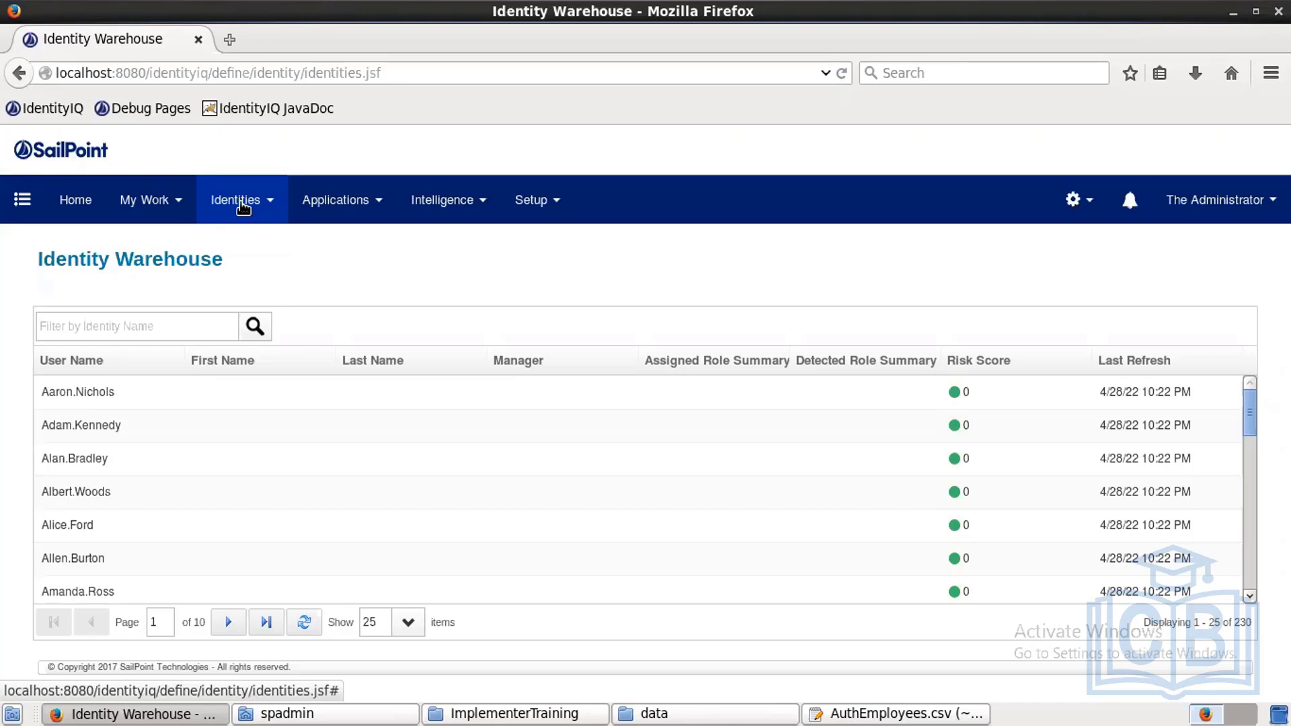
{"action": "left_click", "coordinate": [209, 436]}
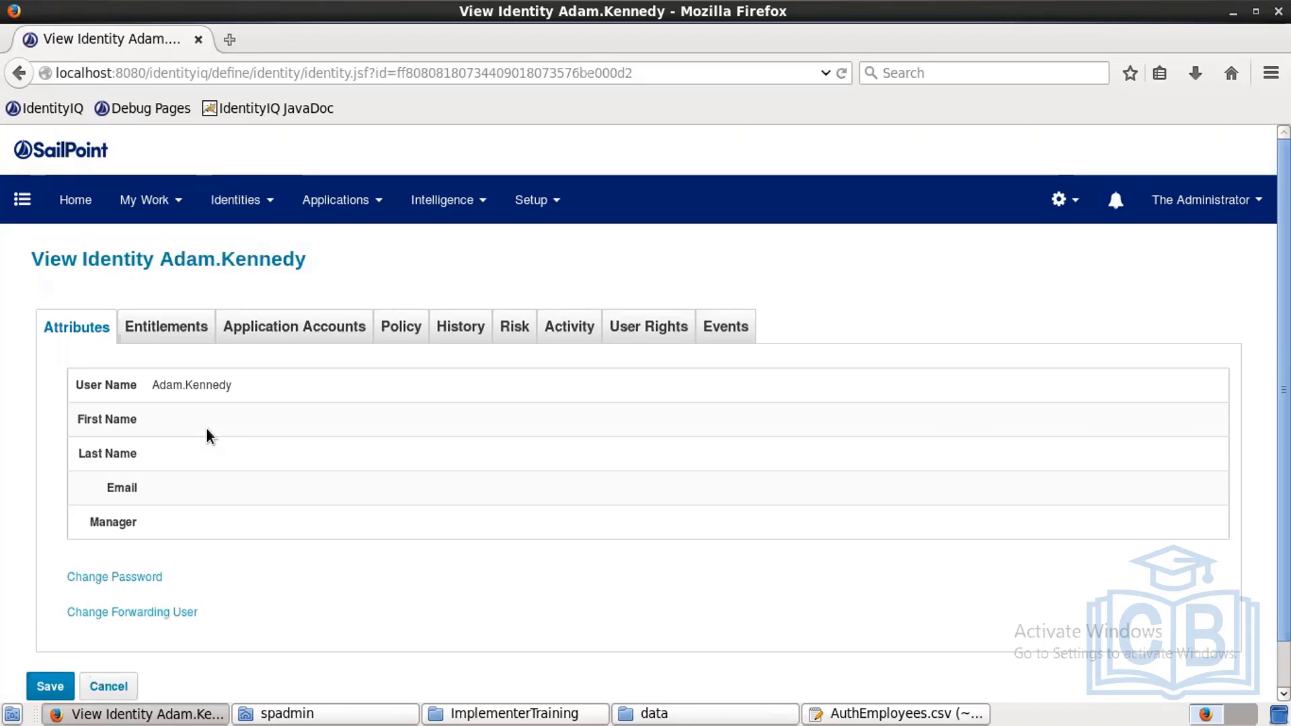
Step: Open Global Settings from the gear menu in the top navigation bar
{"action": "left_click", "coordinate": [1065, 200]}
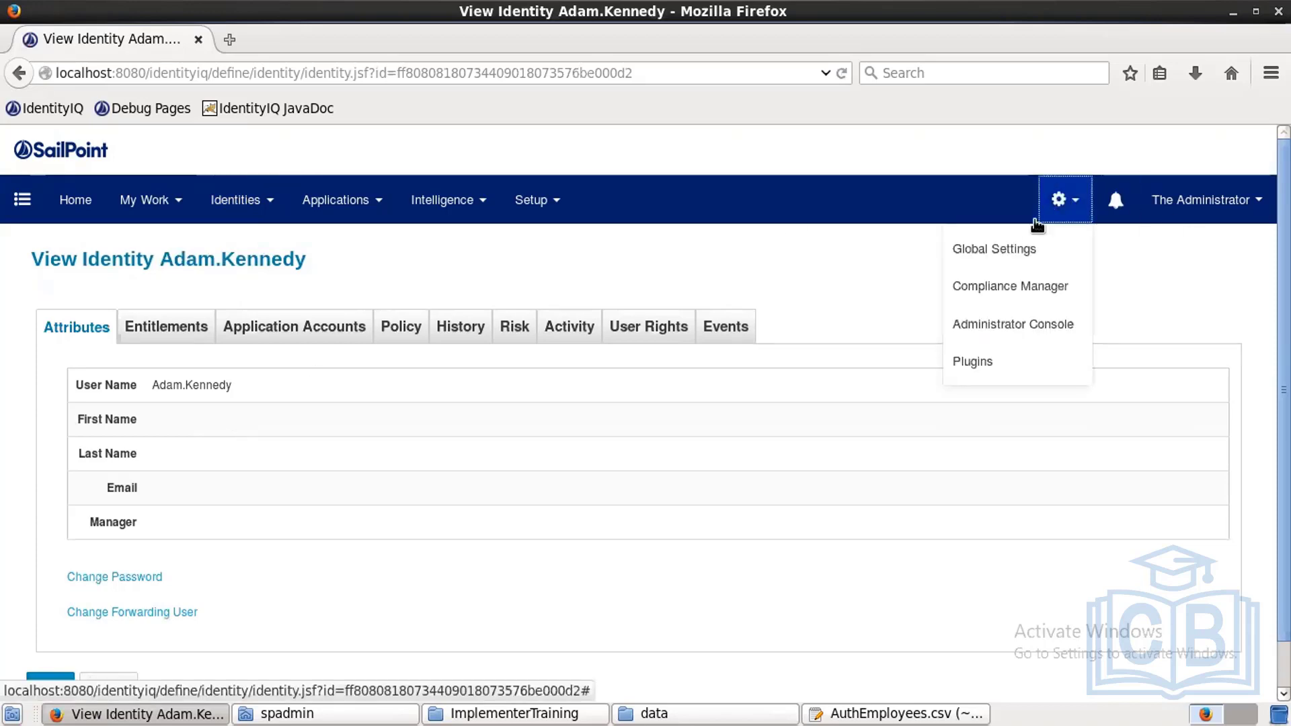
{"action": "left_click", "coordinate": [1014, 249]}
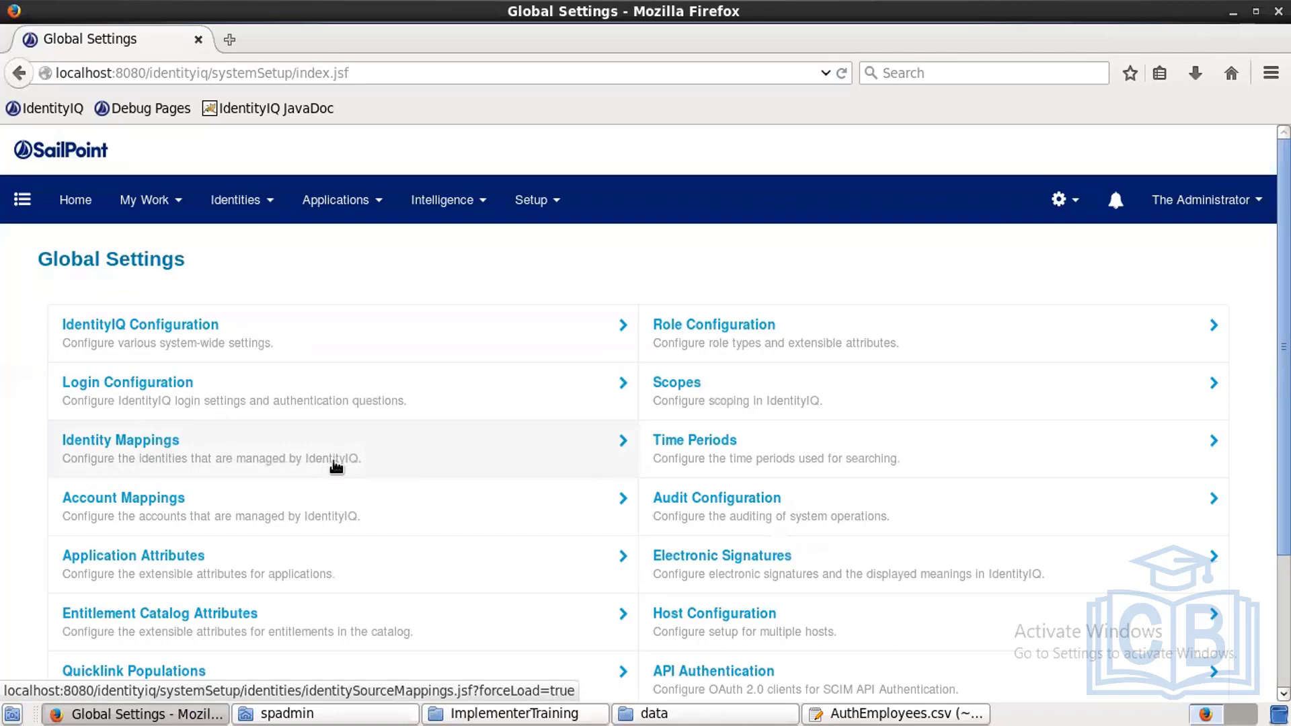
Step: In Identity Mappings, add Hr-Contractor fullName as a source for Display Name
{"action": "left_click", "coordinate": [155, 447]}
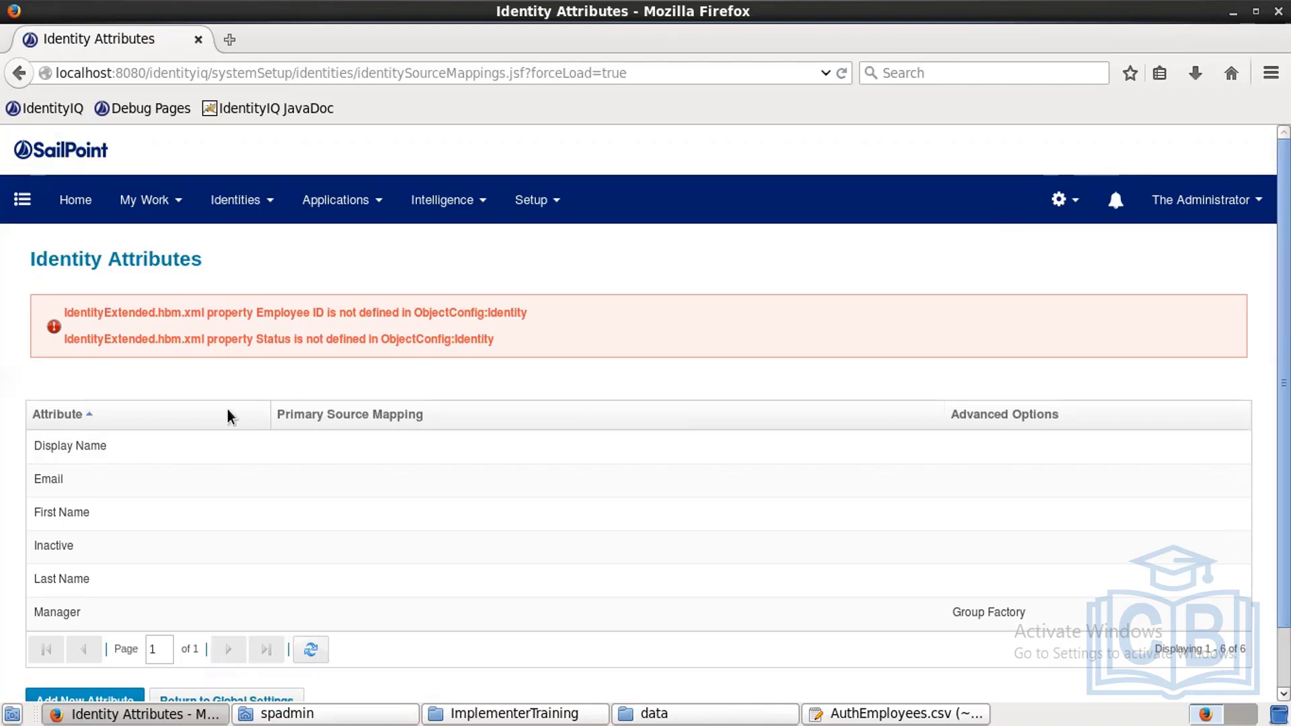
{"action": "left_click", "coordinate": [116, 447]}
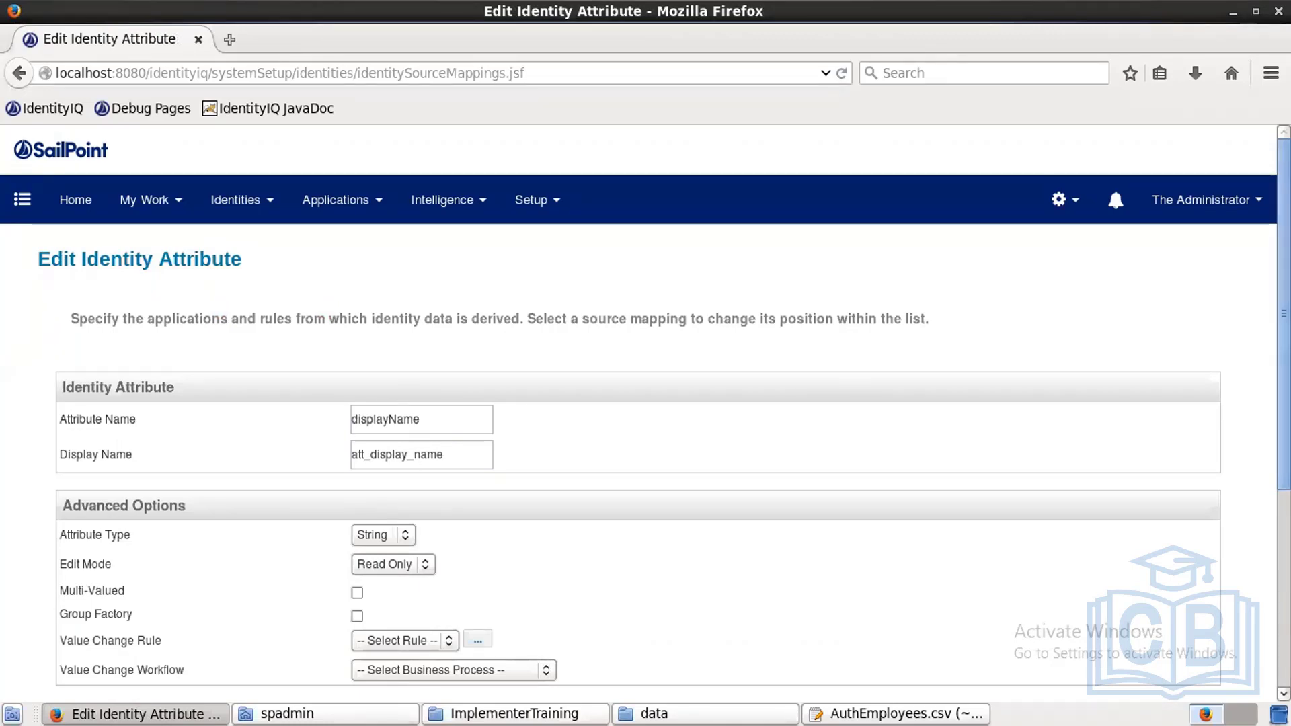
{"action": "scroll", "coordinate": [646, 404], "scroll_direction": "down", "scroll_amount": 5}
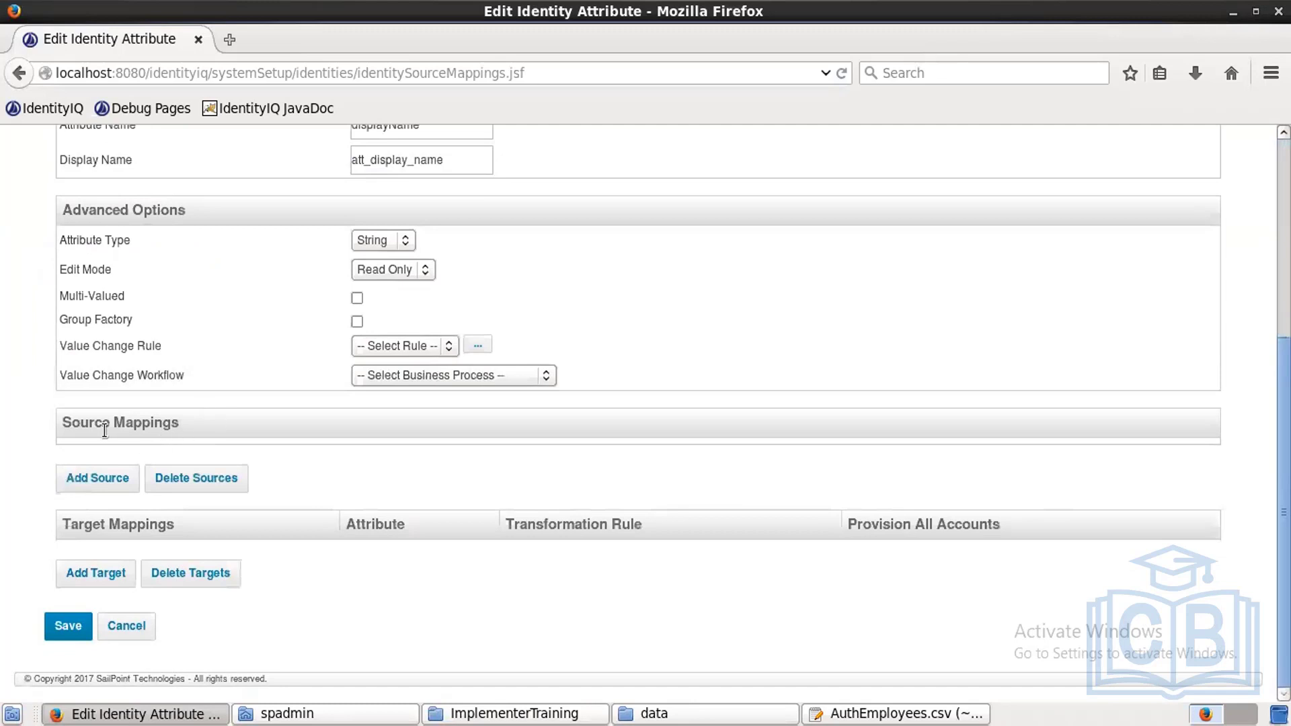
{"action": "left_click", "coordinate": [89, 476]}
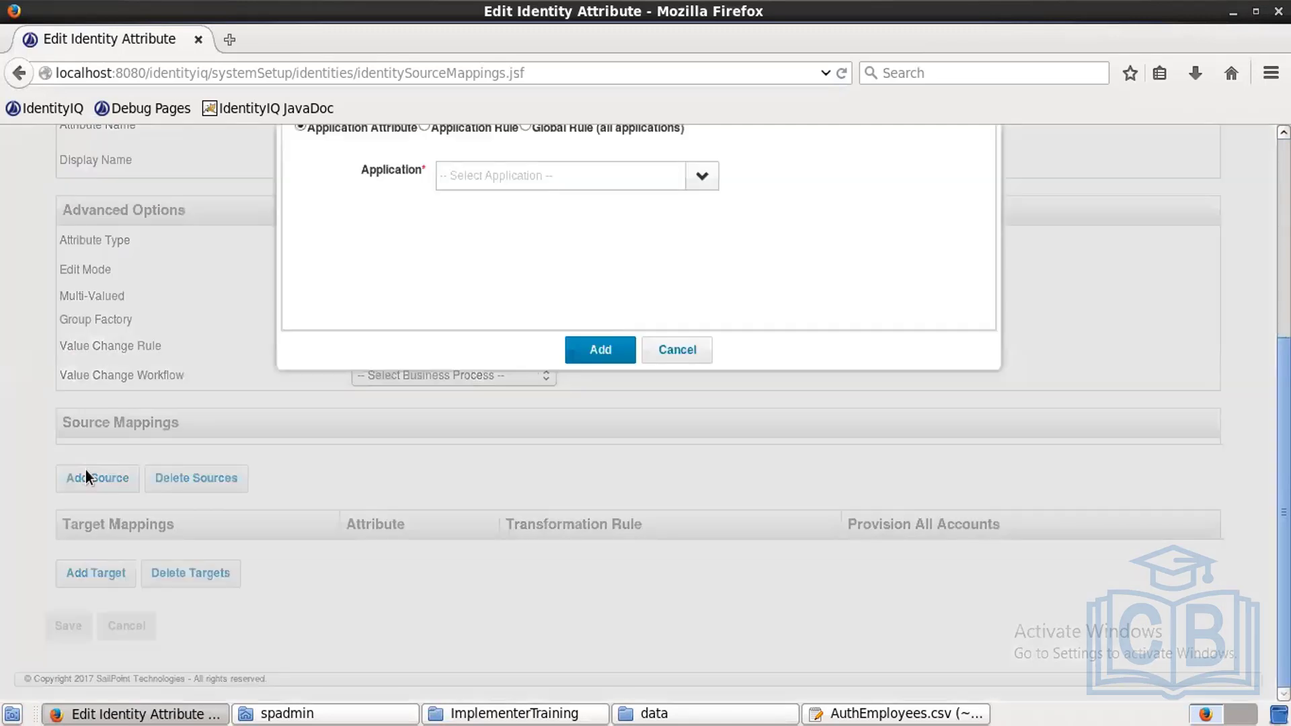
{"action": "left_click", "coordinate": [700, 177]}
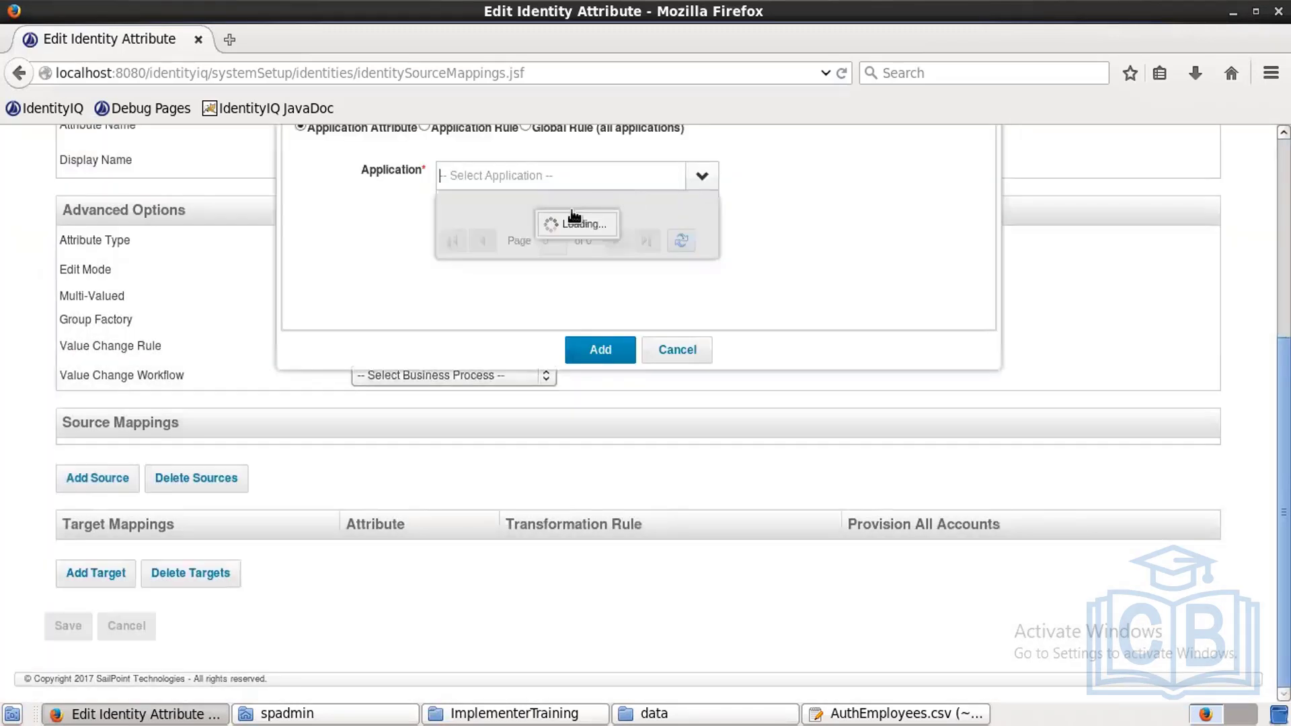
{"action": "left_click", "coordinate": [538, 220]}
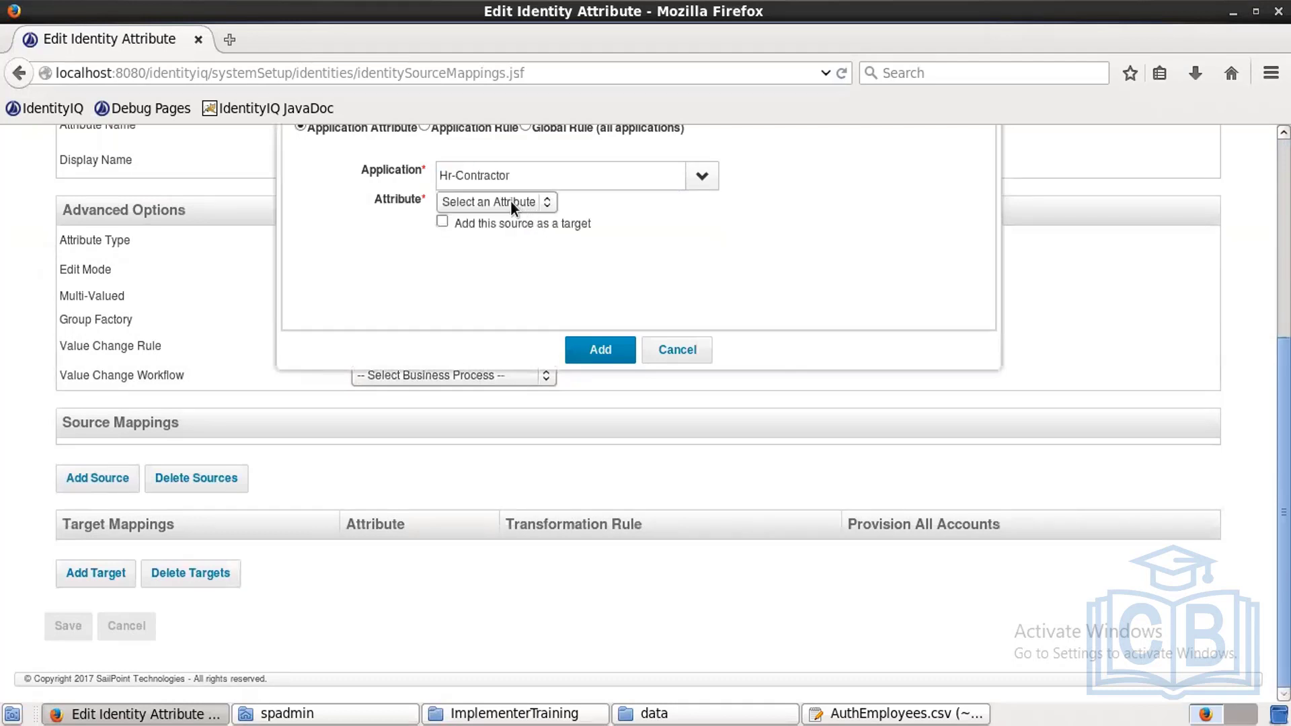
{"action": "left_click", "coordinate": [511, 200]}
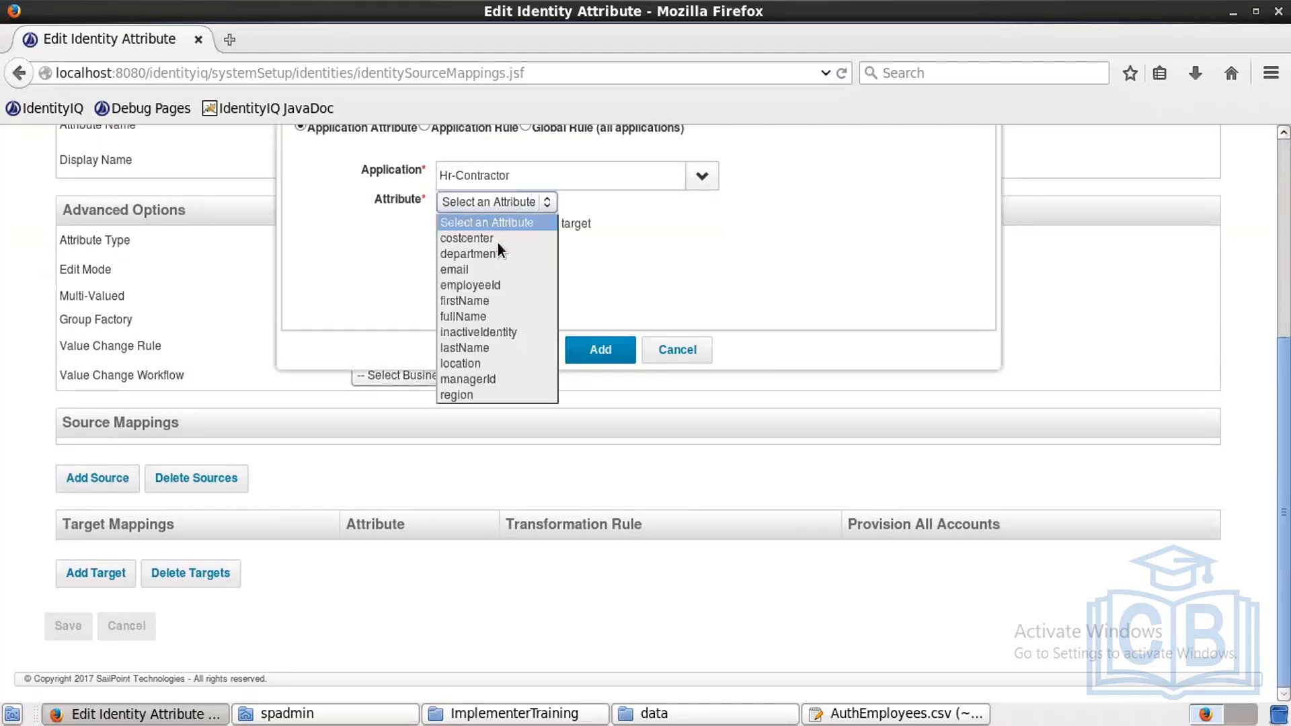
{"action": "left_click", "coordinate": [477, 321]}
{"action": "left_click", "coordinate": [595, 352]}
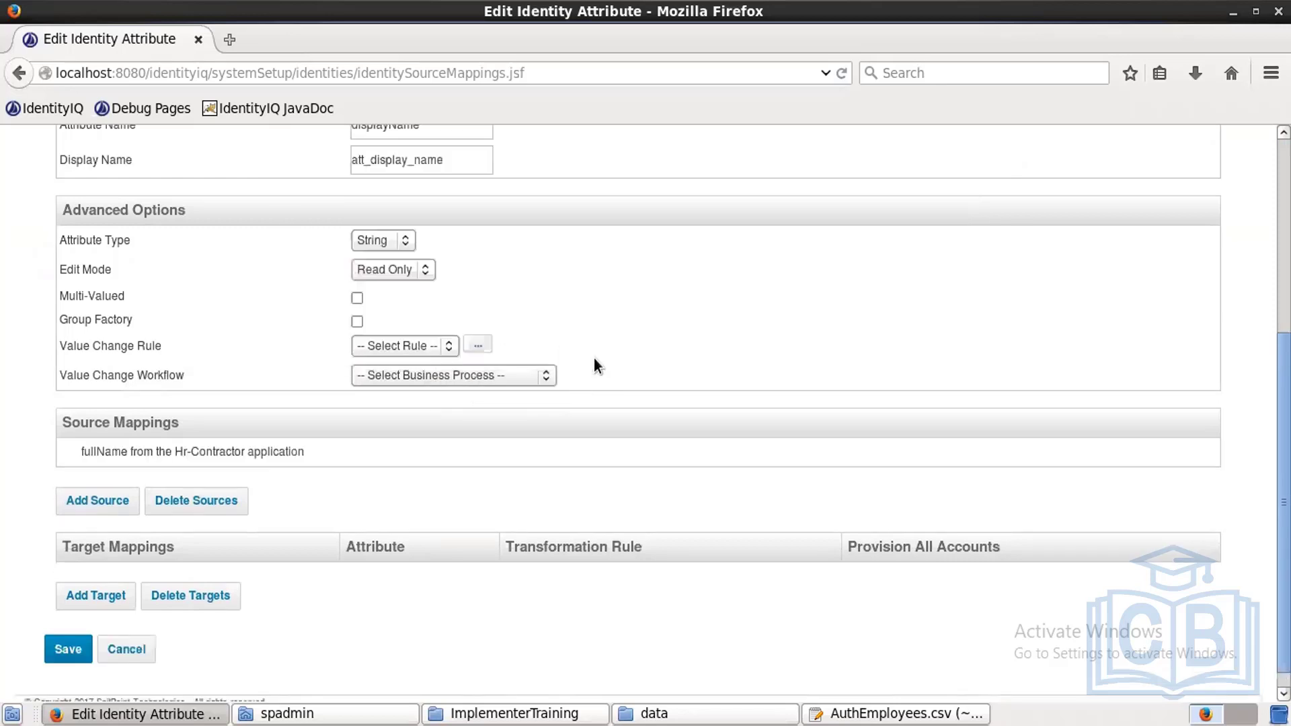
Step: Add Hr-Employee fullName as a second Display Name source and save the attribute
{"action": "left_click", "coordinate": [117, 502]}
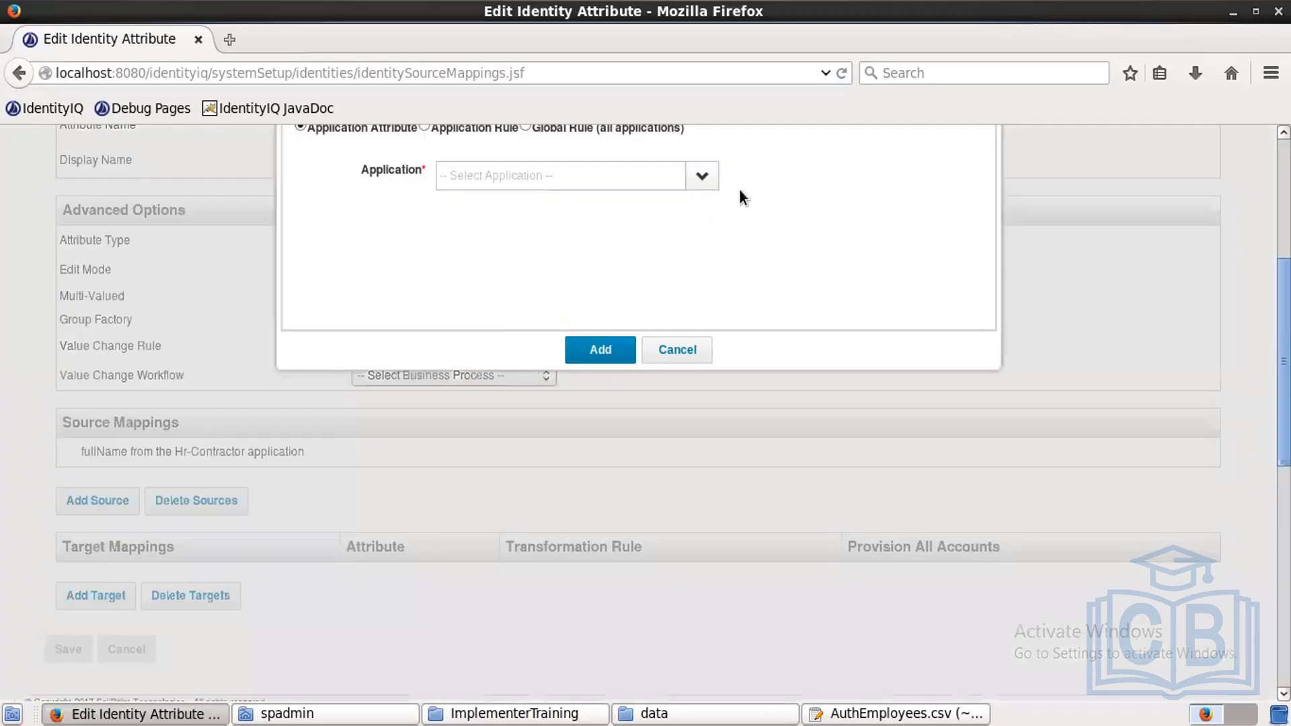
{"action": "left_click", "coordinate": [708, 176]}
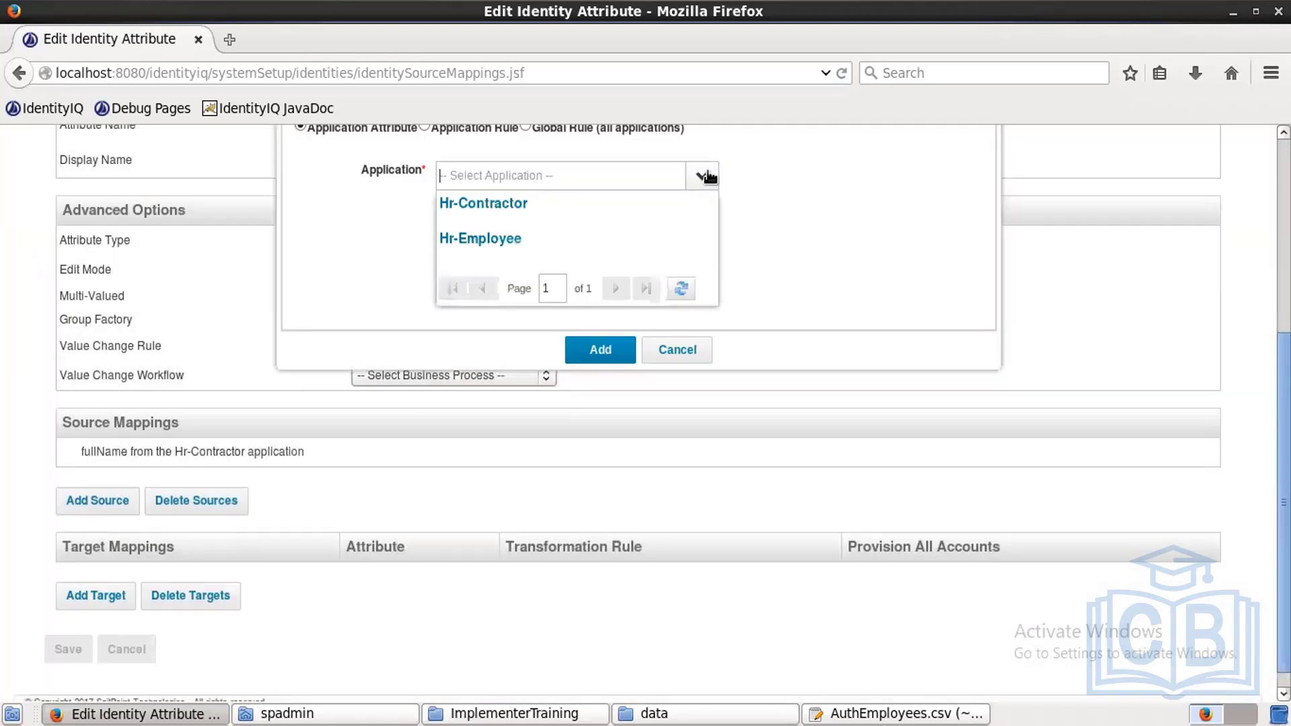
{"action": "left_click", "coordinate": [546, 239]}
{"action": "left_click", "coordinate": [511, 207]}
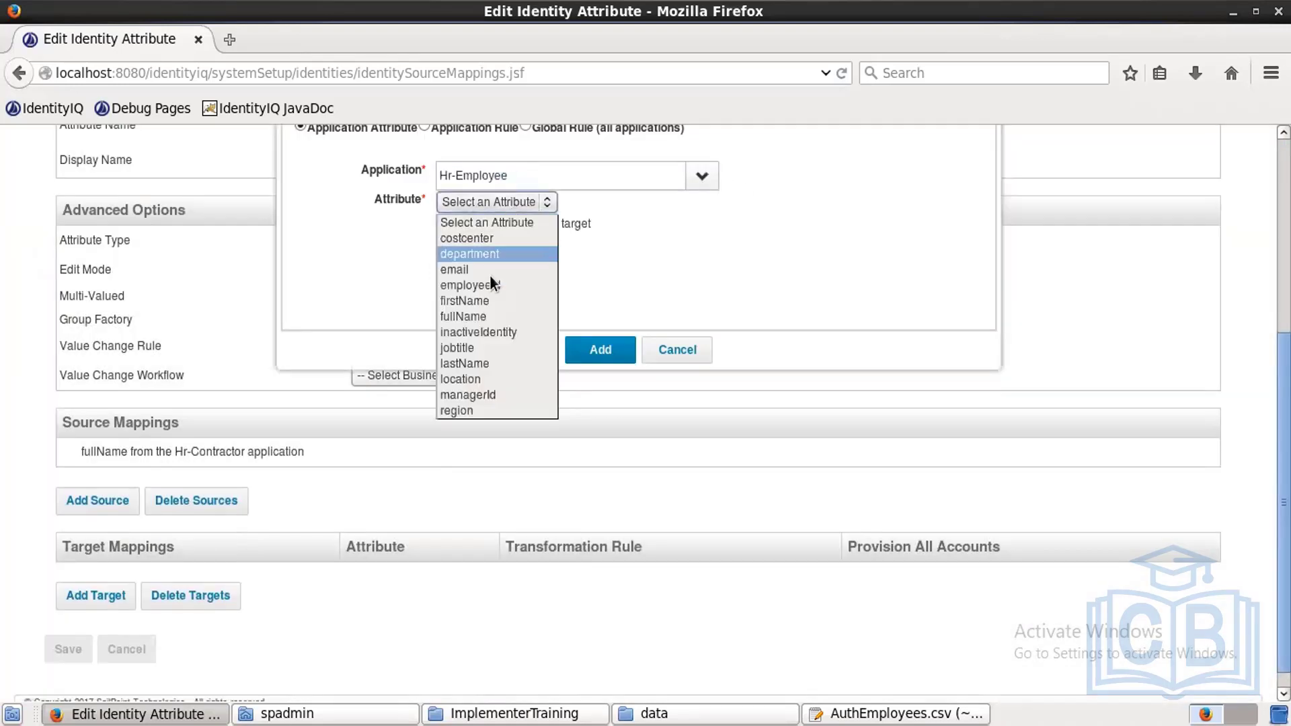
{"action": "left_click", "coordinate": [482, 313]}
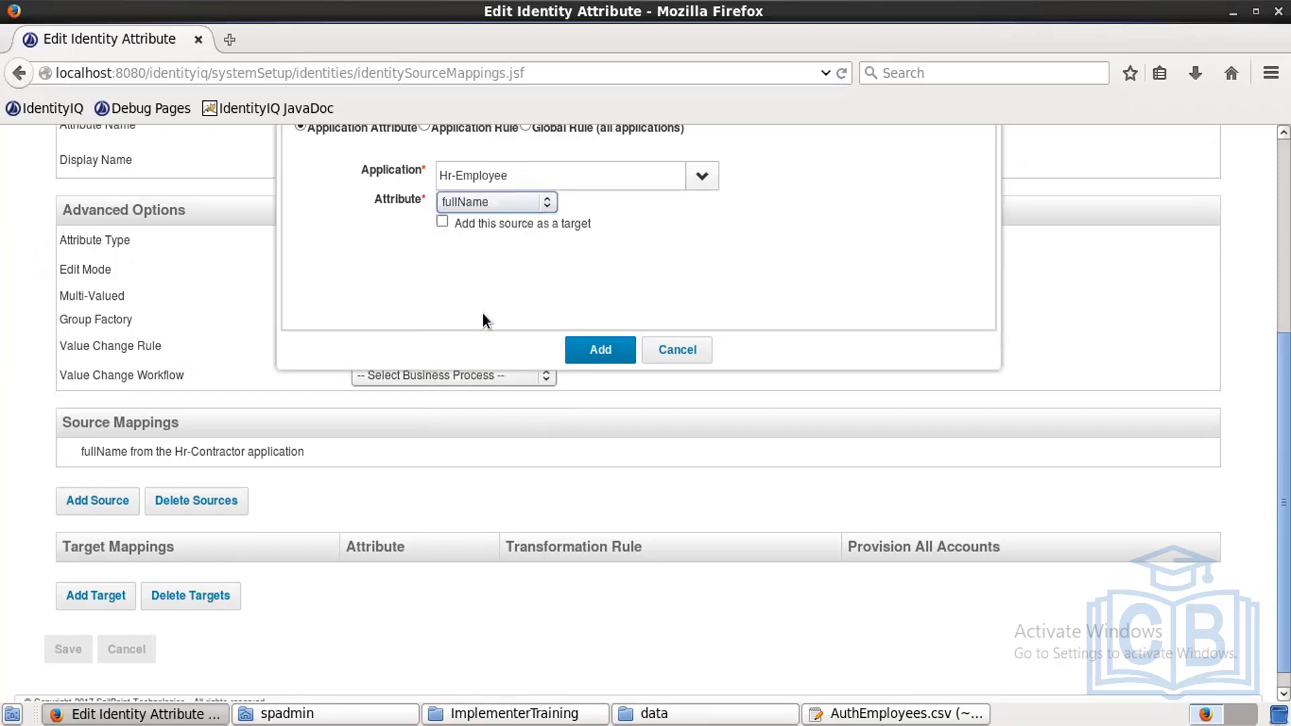
{"action": "left_click", "coordinate": [594, 348]}
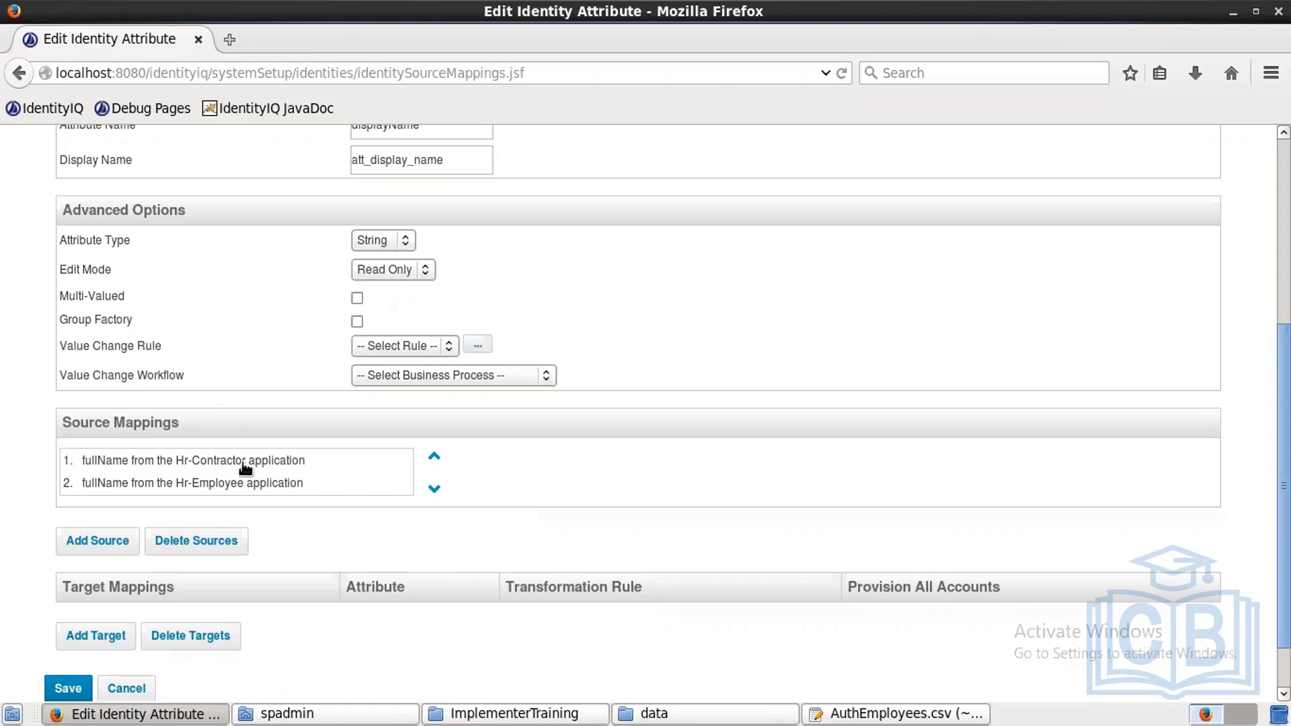
{"action": "left_click", "coordinate": [215, 548]}
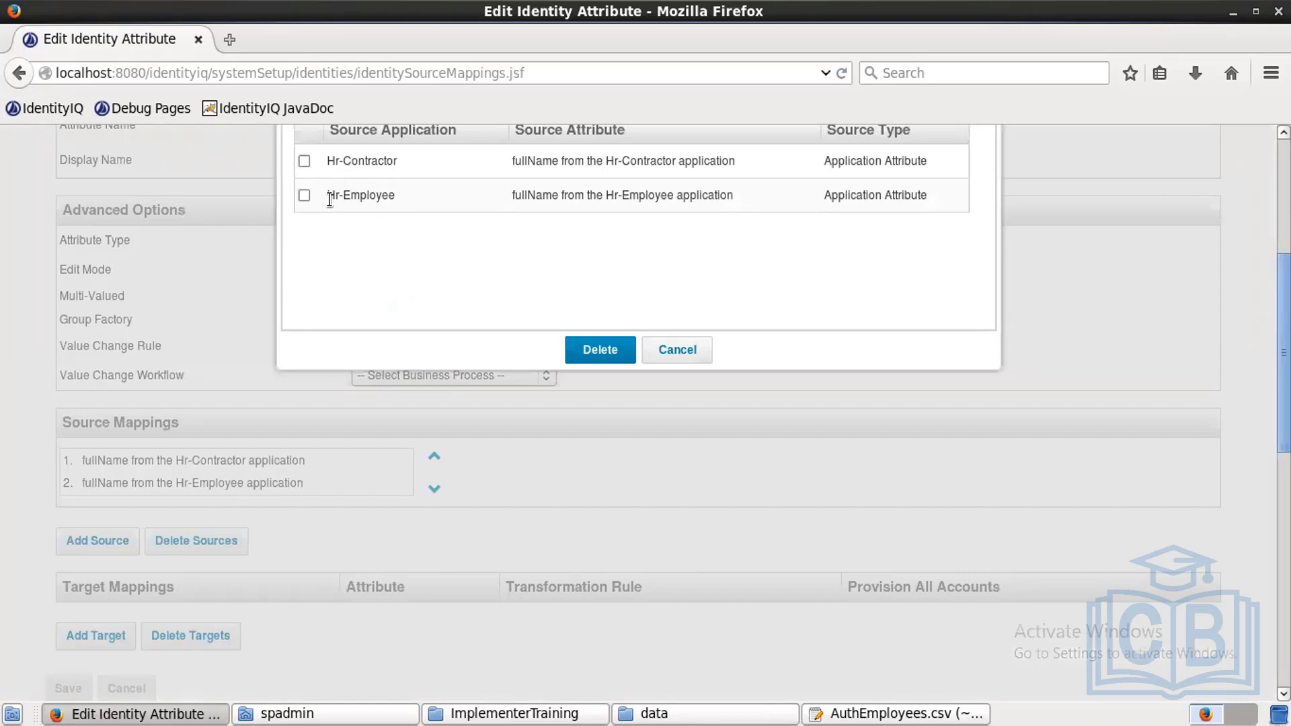
{"action": "left_click", "coordinate": [655, 350]}
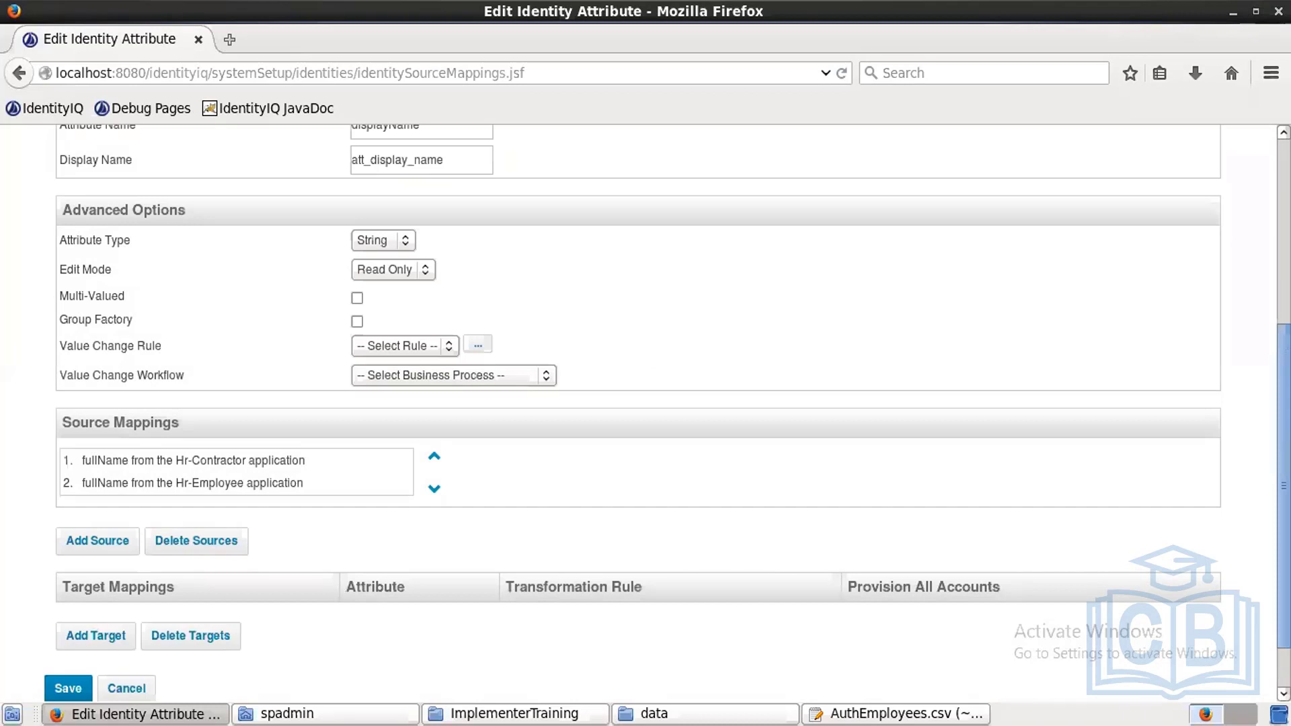
{"action": "left_click", "coordinate": [74, 688]}
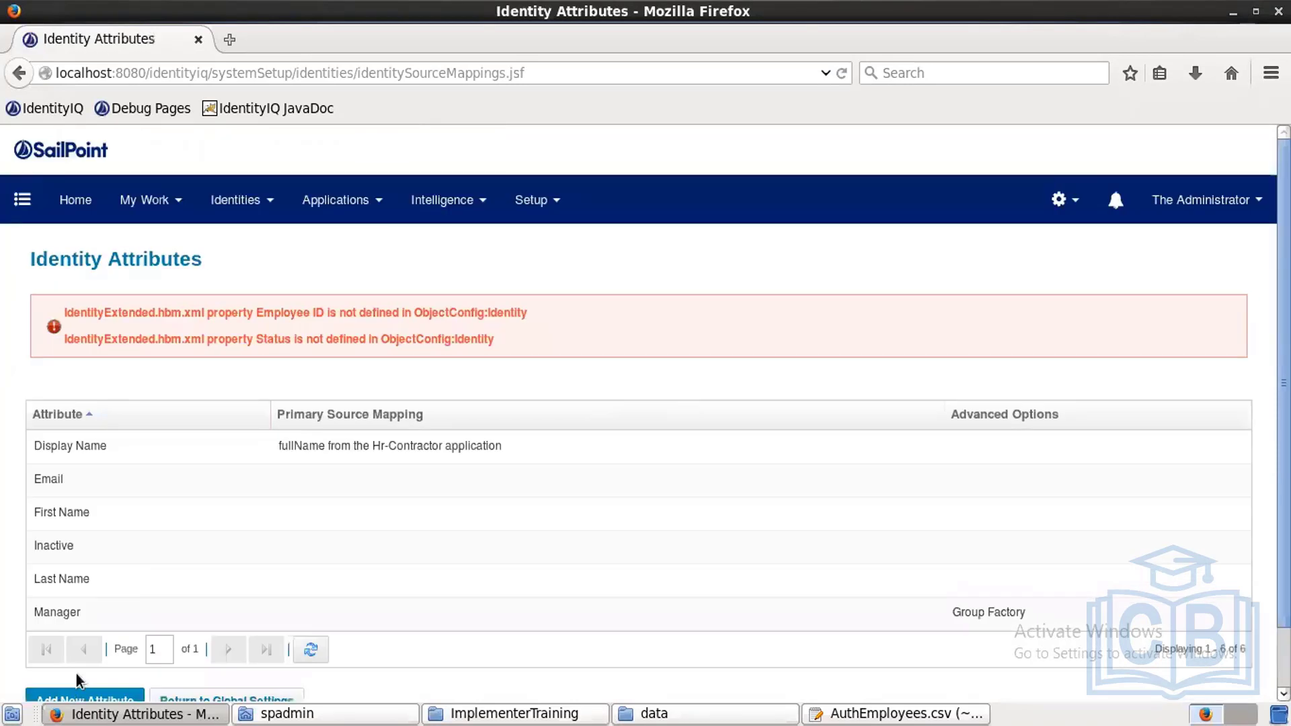
Step: Add Hr-Employee email as the first source for the Email attribute
{"action": "left_click", "coordinate": [287, 482]}
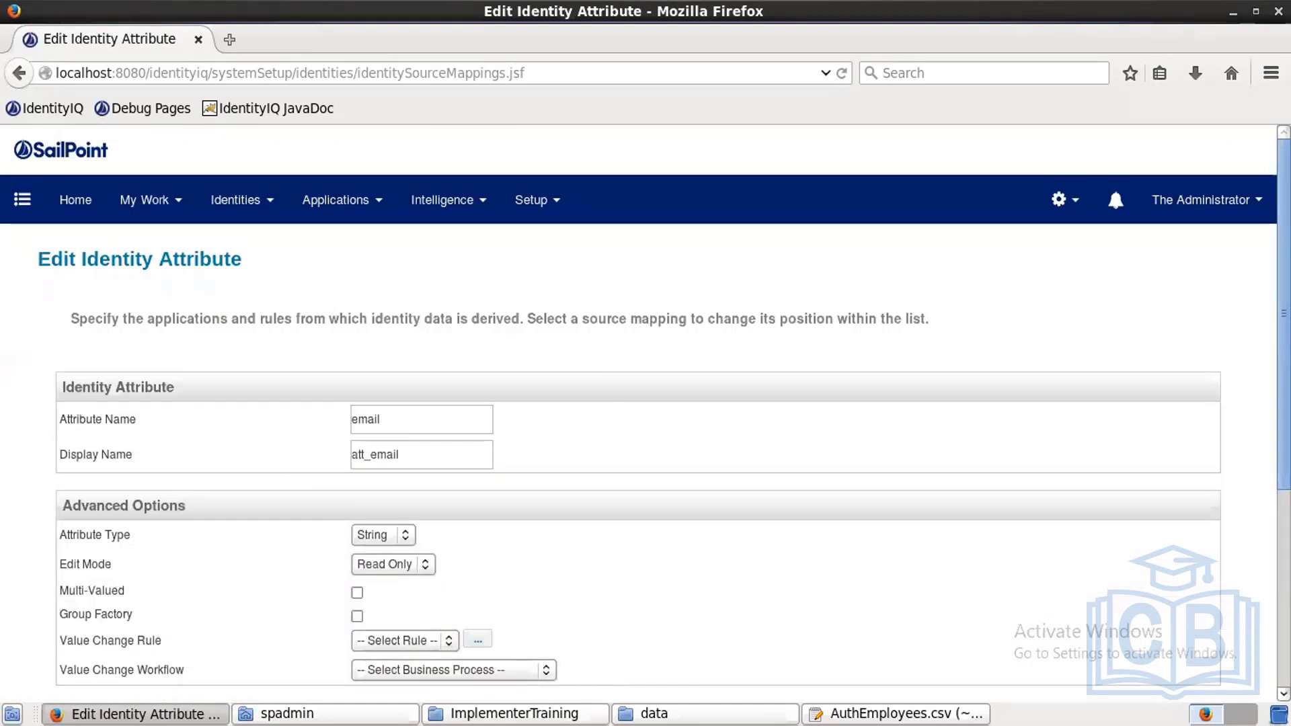
{"action": "scroll", "coordinate": [288, 484], "scroll_direction": "down", "scroll_amount": 3}
{"action": "scroll", "coordinate": [229, 518], "scroll_direction": "down", "scroll_amount": 1}
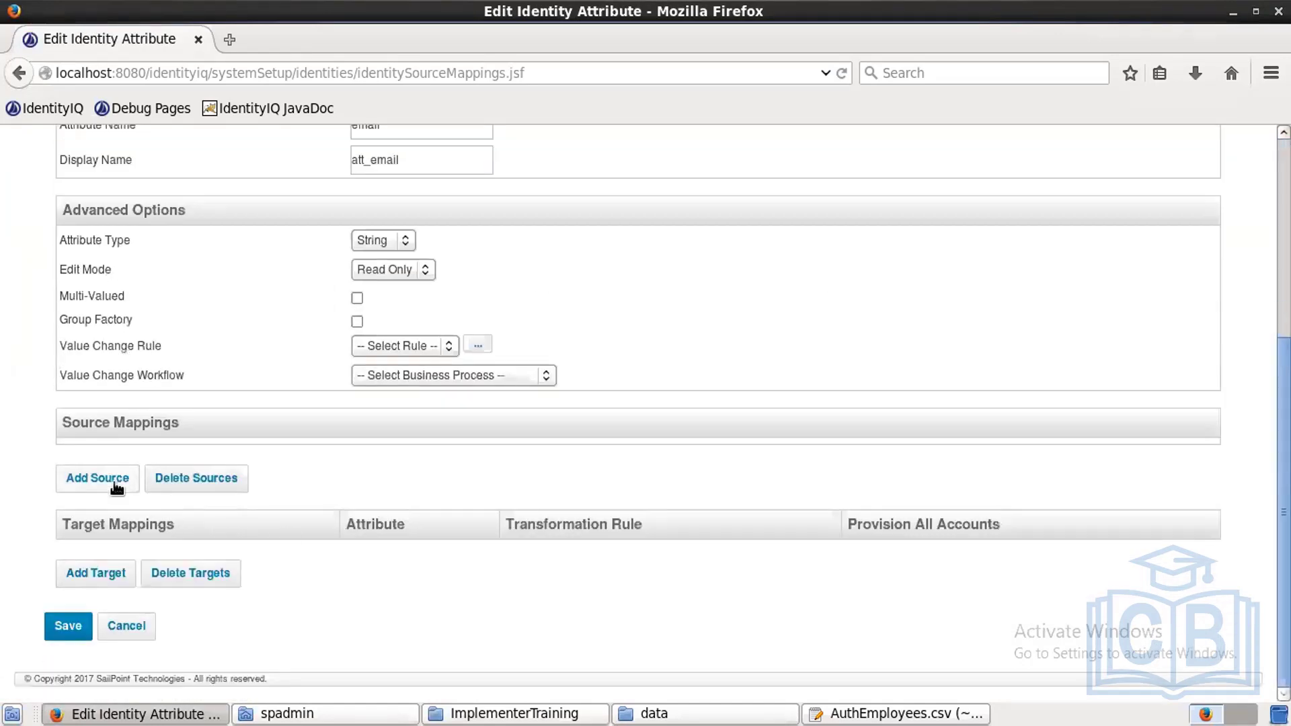
{"action": "left_click", "coordinate": [98, 478]}
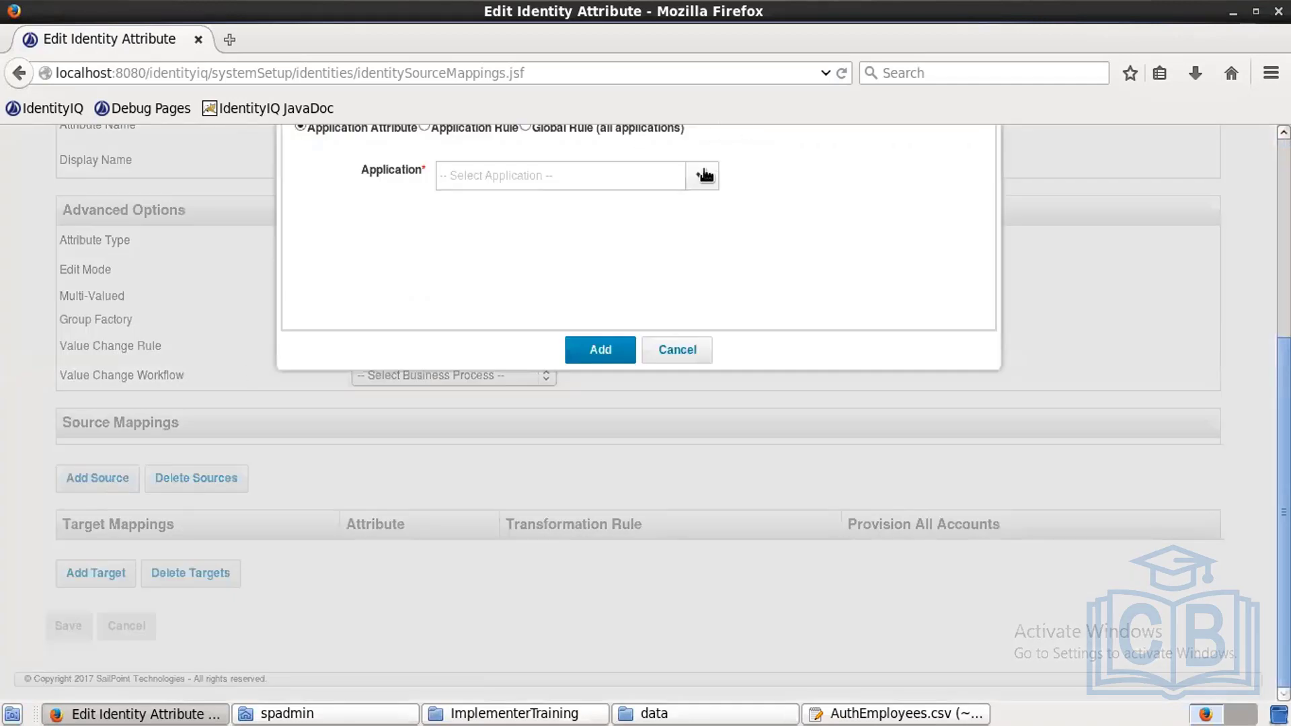
{"action": "left_click", "coordinate": [704, 175]}
{"action": "left_click", "coordinate": [531, 241]}
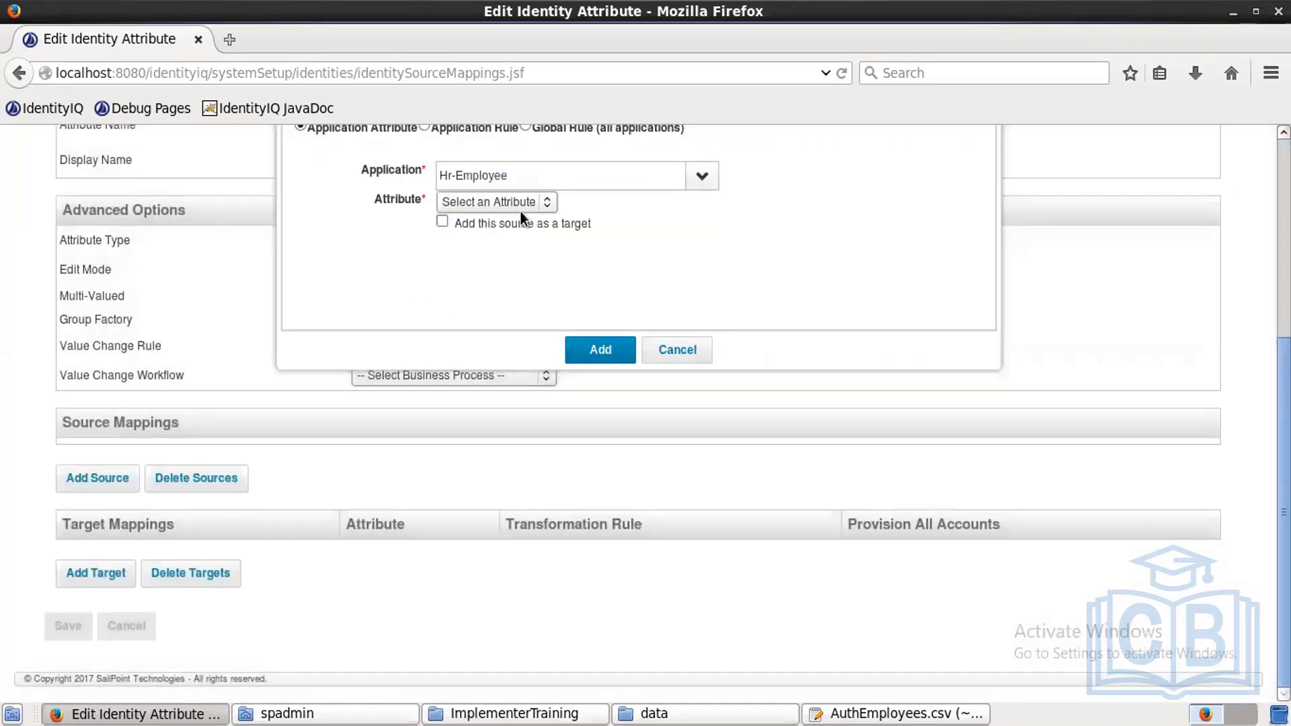
{"action": "left_click", "coordinate": [519, 206]}
{"action": "left_click", "coordinate": [462, 267]}
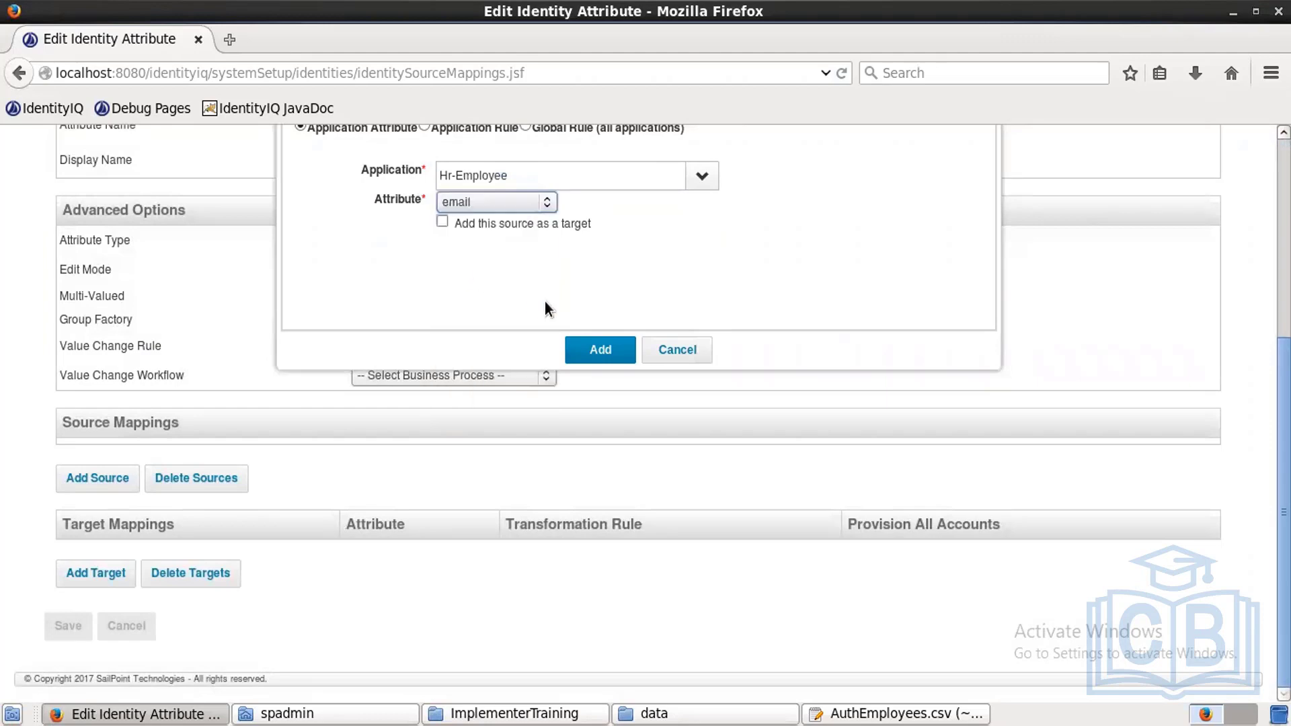
{"action": "left_click", "coordinate": [586, 344]}
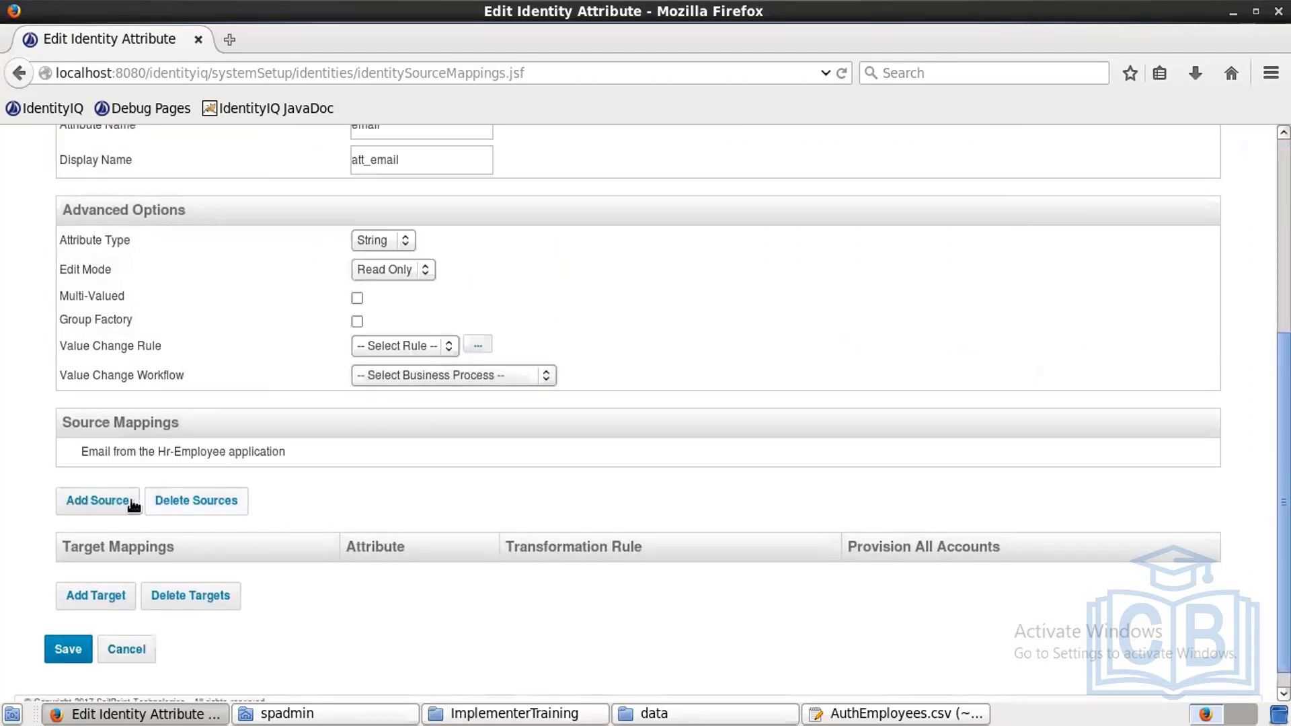
Step: Add Hr-Contractor email as a second Email source and save
{"action": "left_click", "coordinate": [115, 502]}
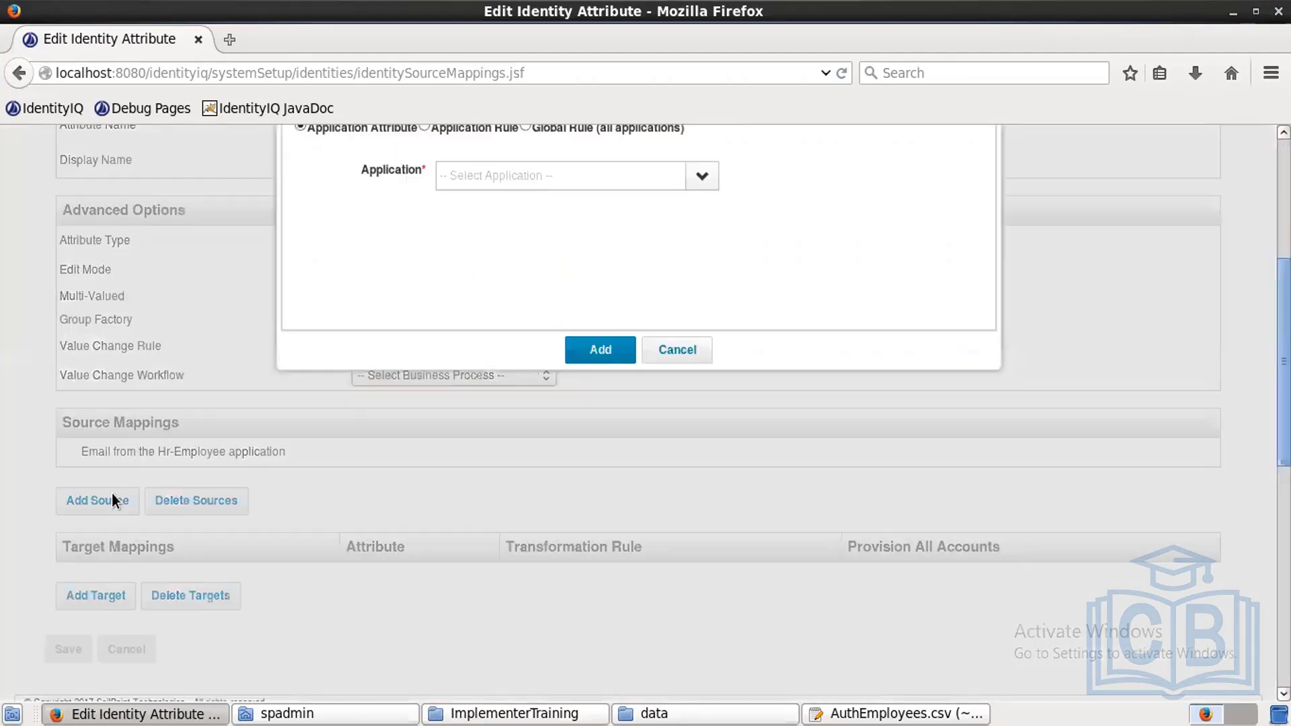
{"action": "left_click", "coordinate": [703, 178]}
{"action": "left_click", "coordinate": [542, 217]}
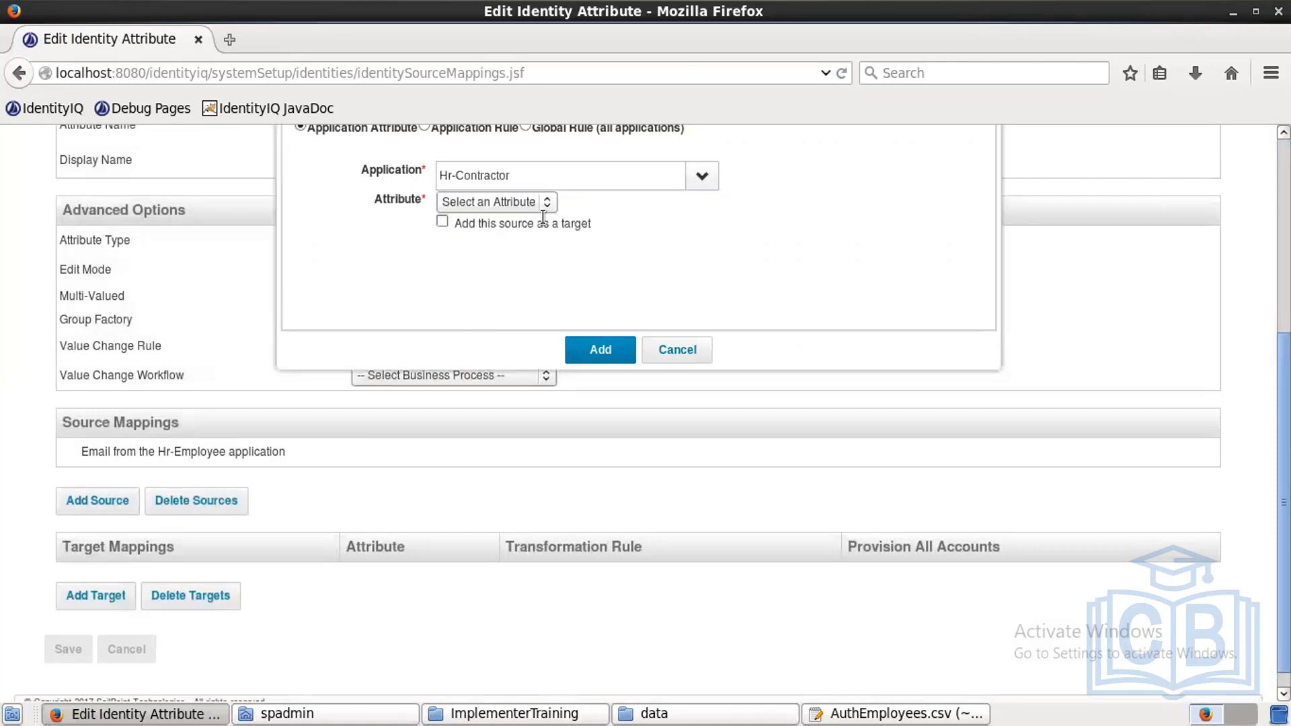
{"action": "left_click", "coordinate": [534, 204]}
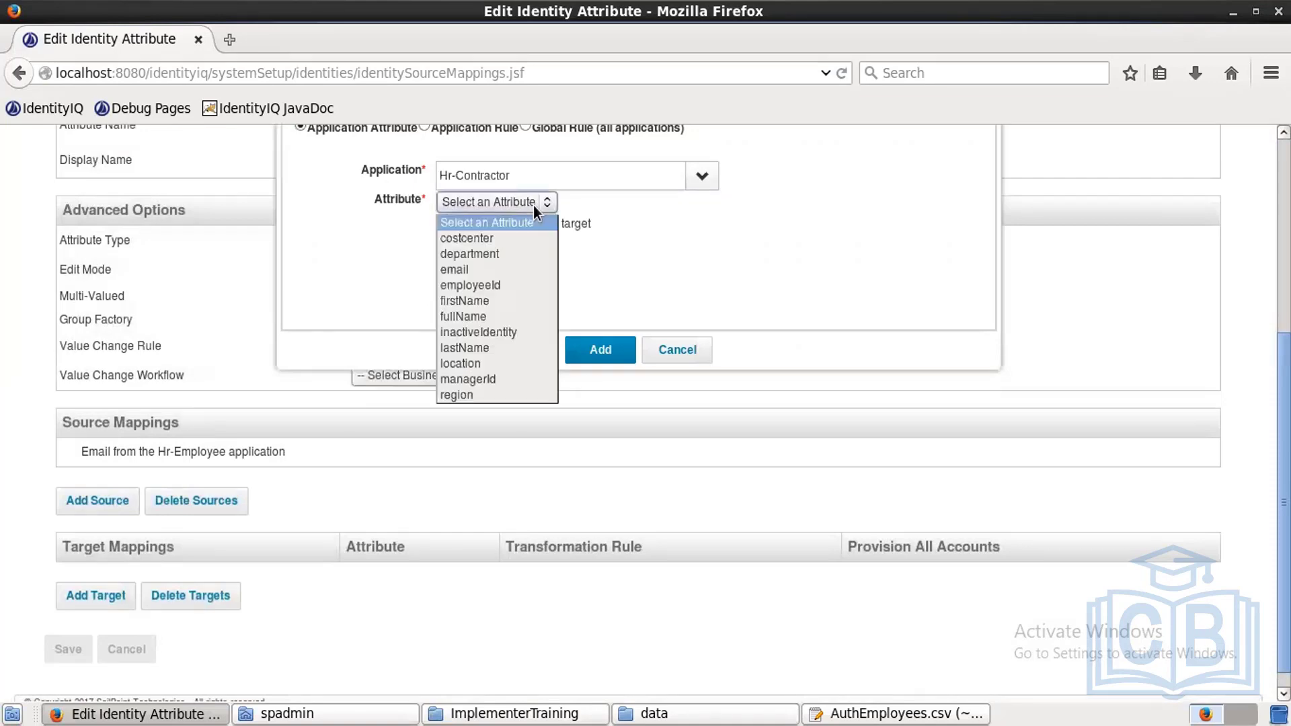
{"action": "left_click", "coordinate": [466, 267]}
{"action": "left_click", "coordinate": [603, 349]}
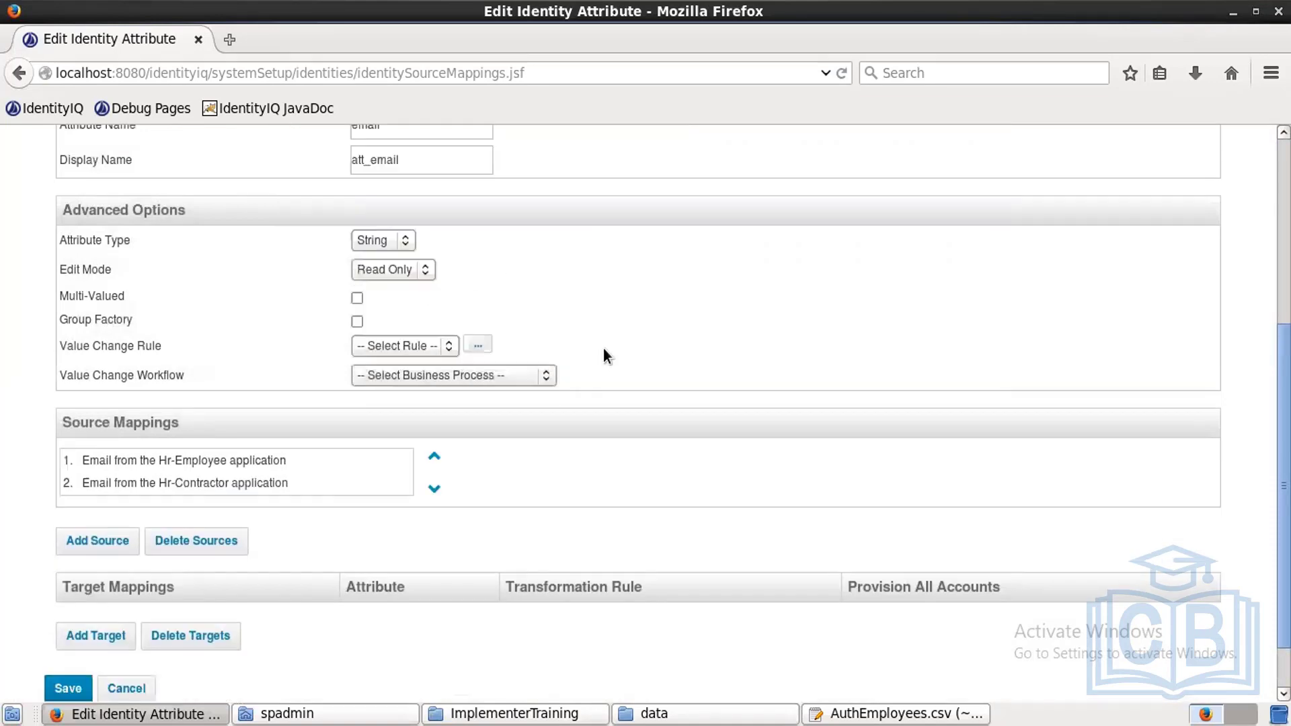
{"action": "left_click", "coordinate": [70, 686]}
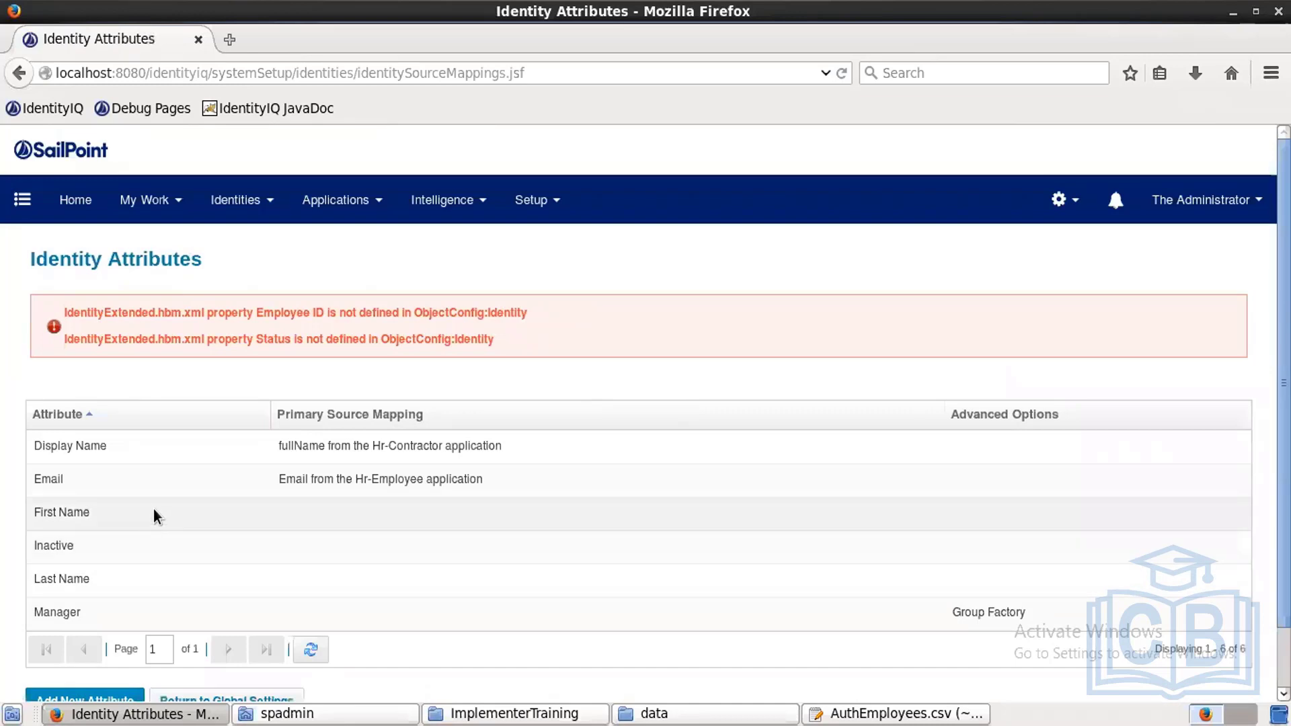
Step: Add Hr-Employee firstName as the first source for First Name
{"action": "left_click", "coordinate": [156, 517]}
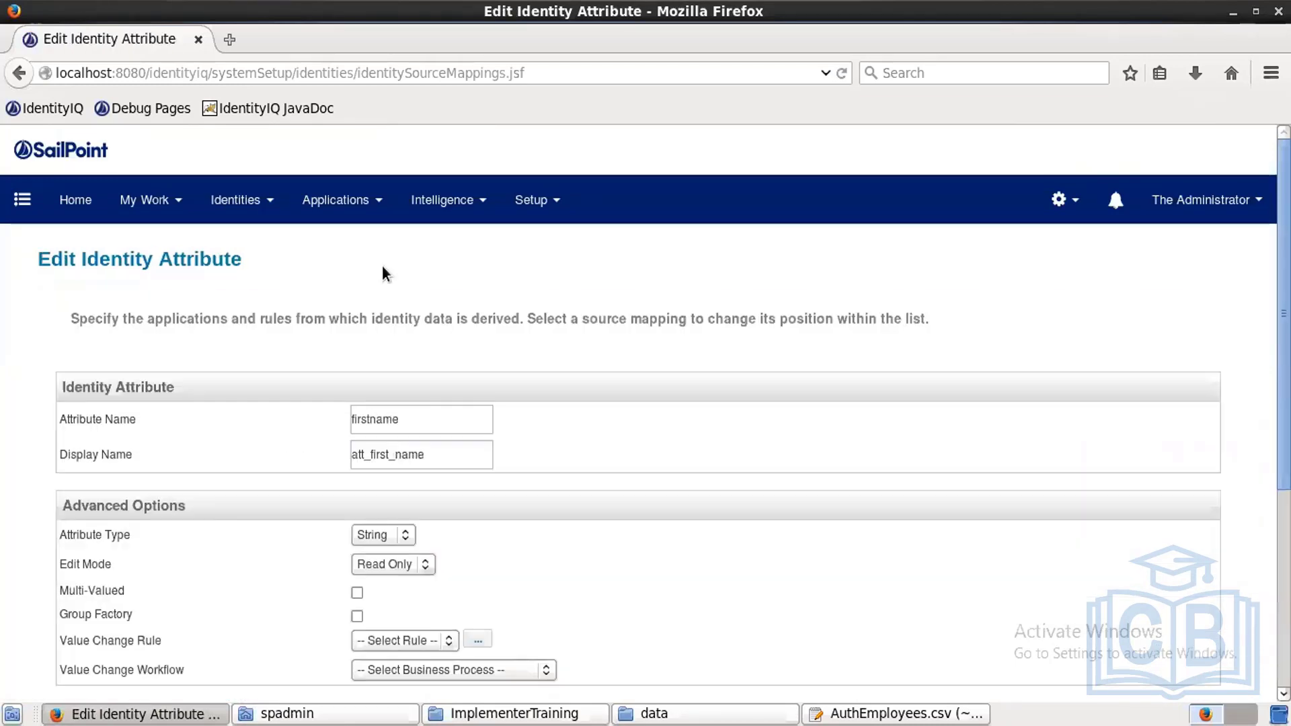
{"action": "scroll", "coordinate": [1211, 542], "scroll_direction": "down", "scroll_amount": 5}
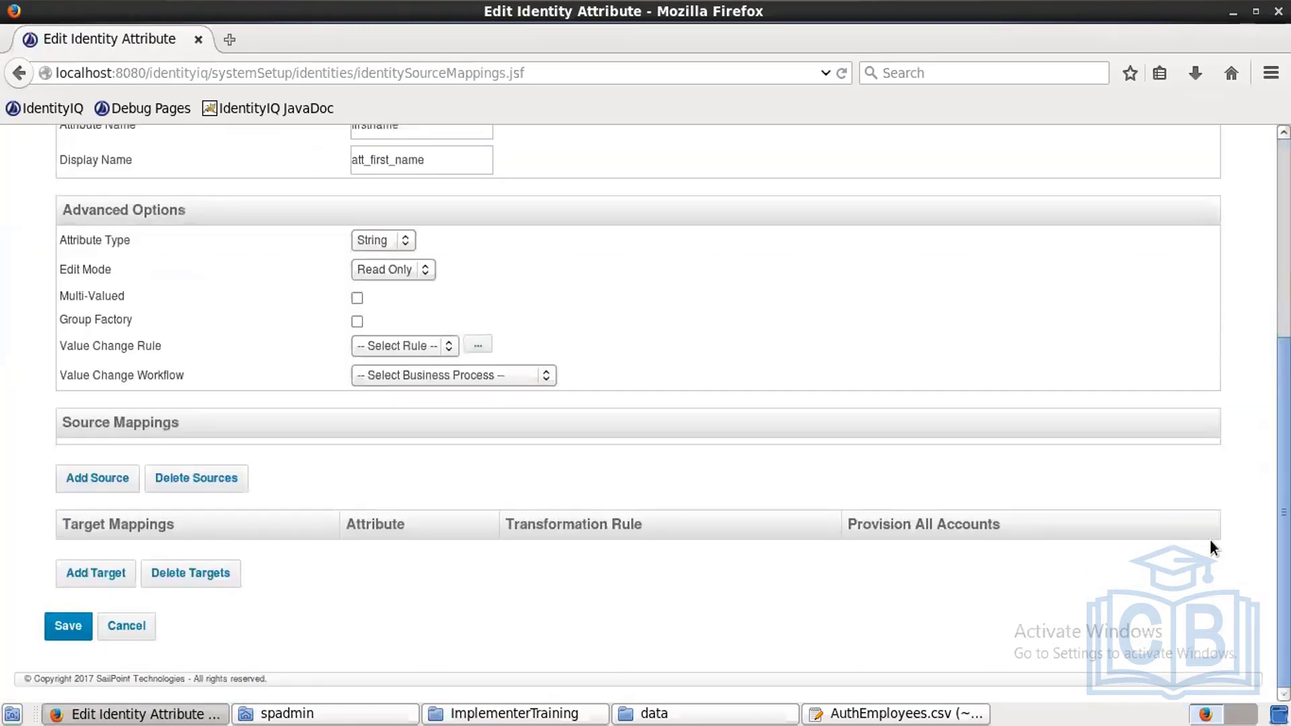
{"action": "left_click", "coordinate": [119, 485]}
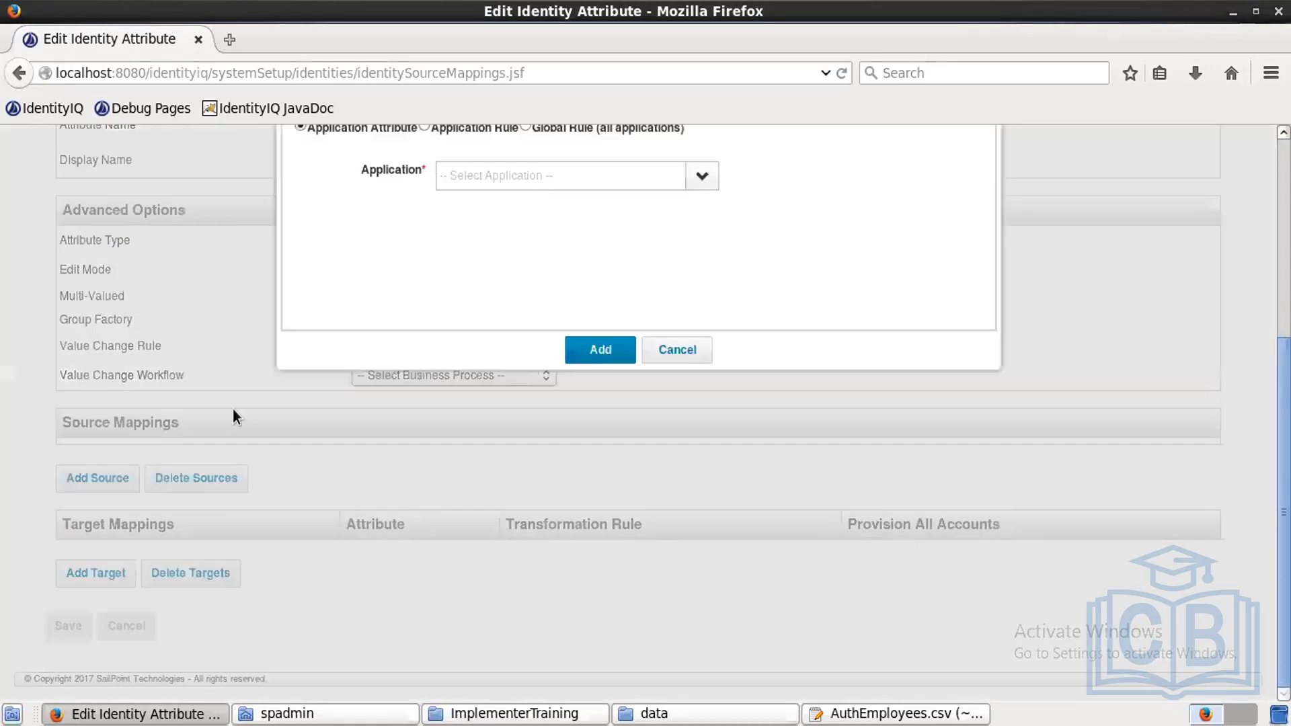
{"action": "left_click", "coordinate": [697, 178]}
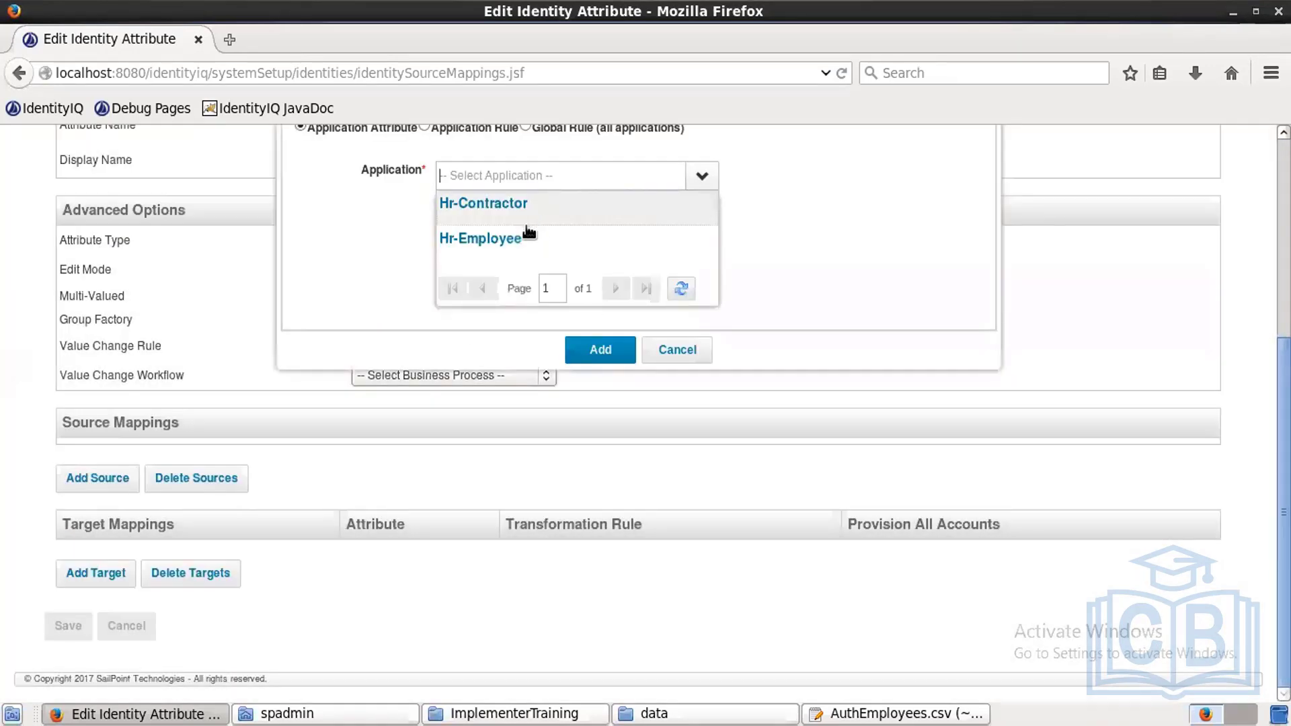
{"action": "left_click", "coordinate": [509, 239]}
{"action": "left_click", "coordinate": [495, 202]}
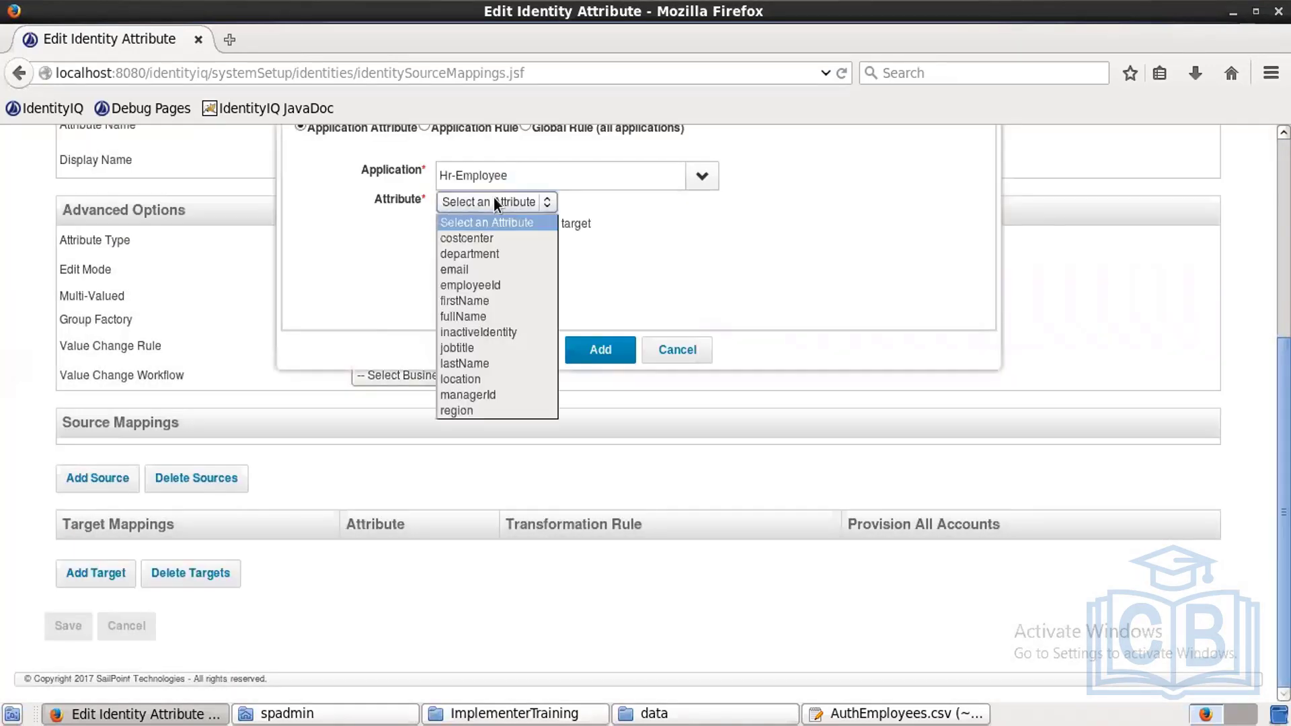
{"action": "left_click", "coordinate": [471, 298]}
{"action": "left_click", "coordinate": [605, 352]}
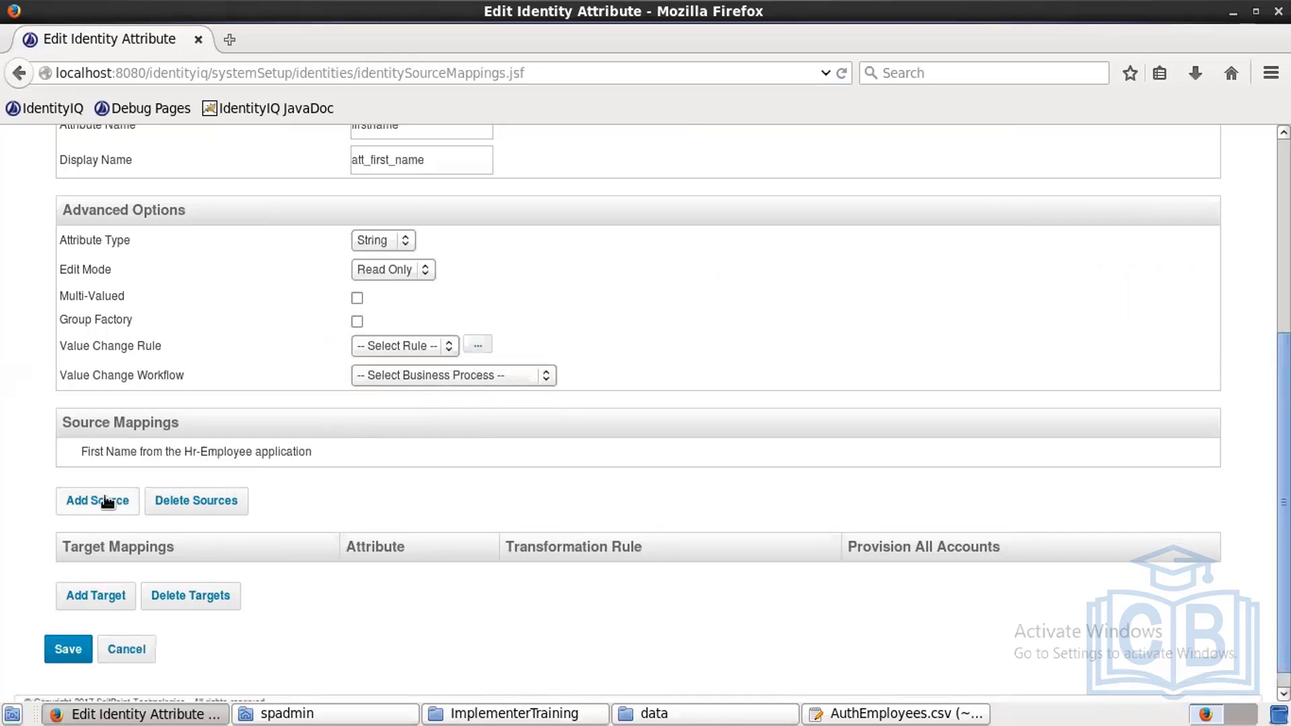
Step: Add Hr-Contractor firstName as a second First Name source and save
{"action": "left_click", "coordinate": [106, 502]}
{"action": "left_click", "coordinate": [702, 178]}
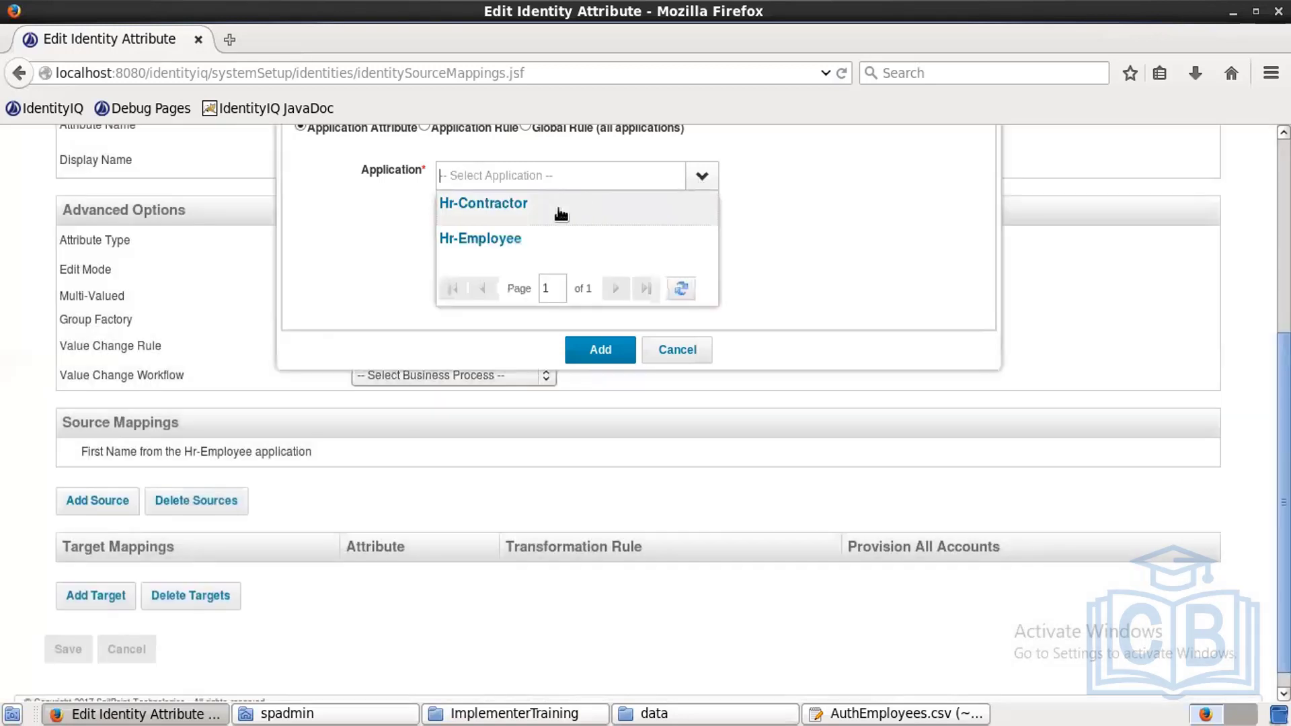
{"action": "left_click", "coordinate": [545, 210]}
{"action": "left_click", "coordinate": [475, 208]}
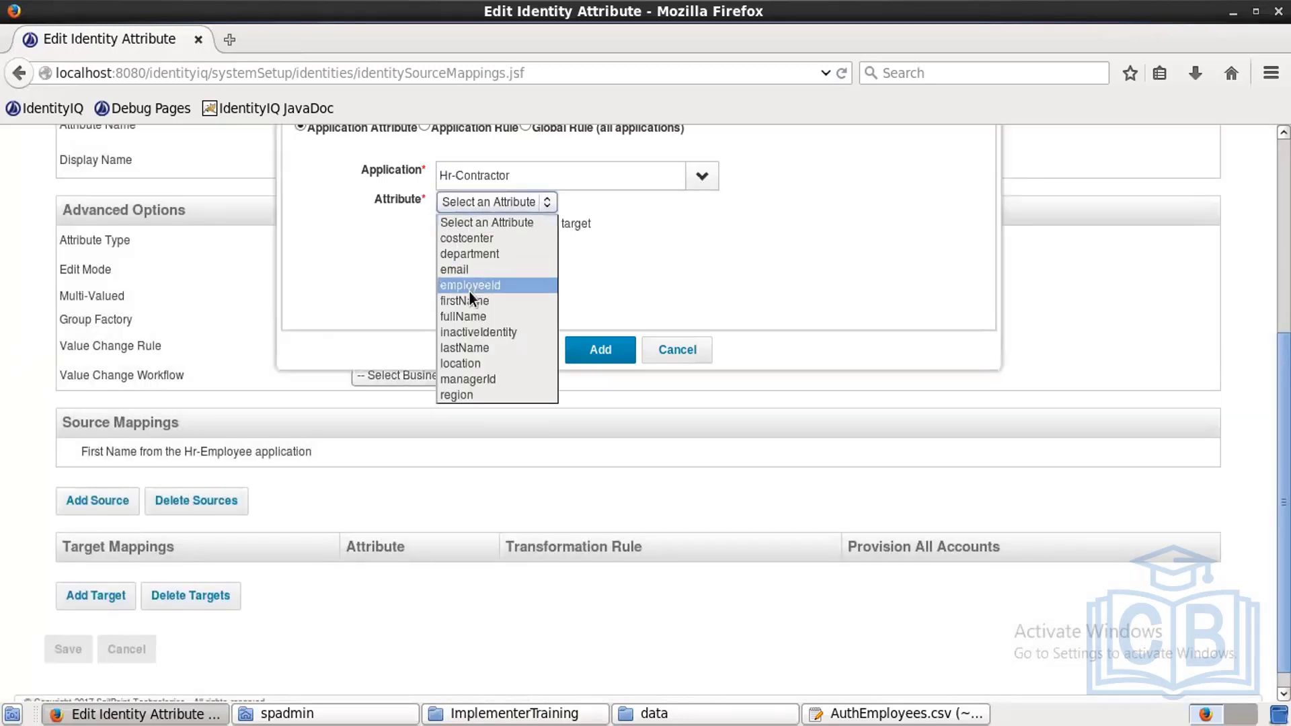
{"action": "left_click", "coordinate": [470, 297]}
{"action": "left_click", "coordinate": [584, 352]}
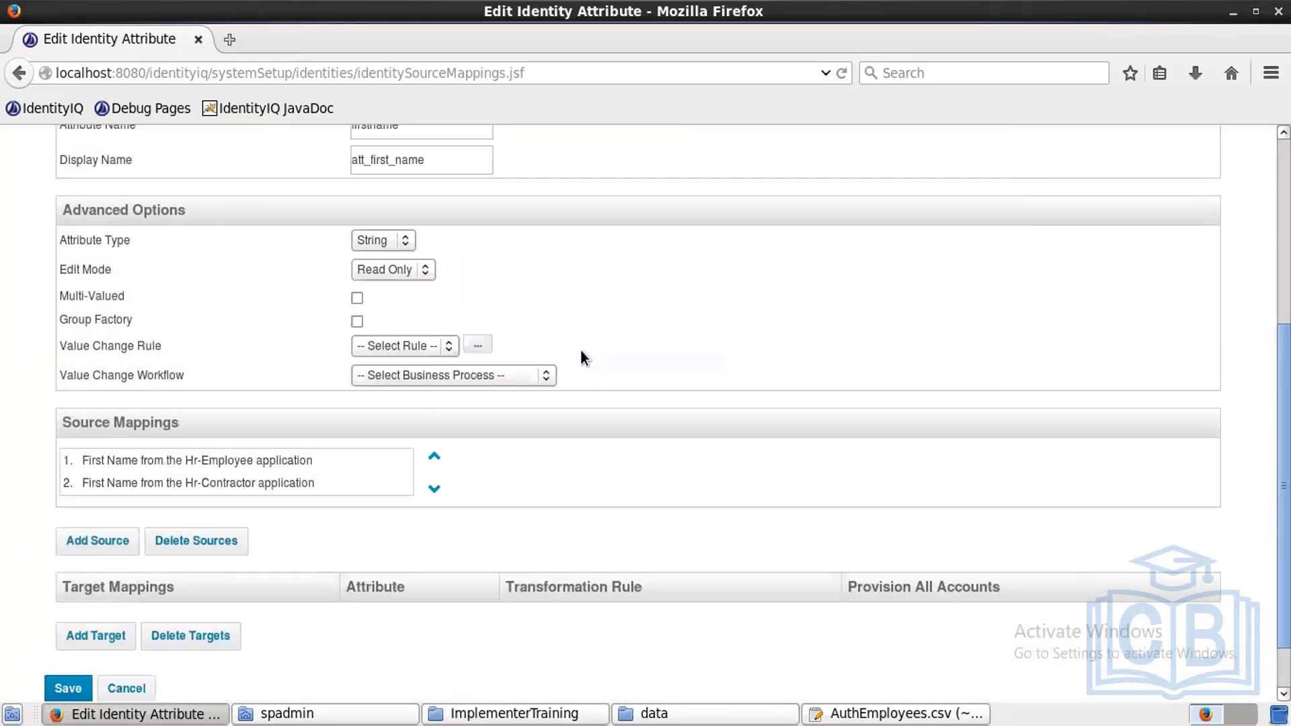
{"action": "left_click", "coordinate": [67, 689]}
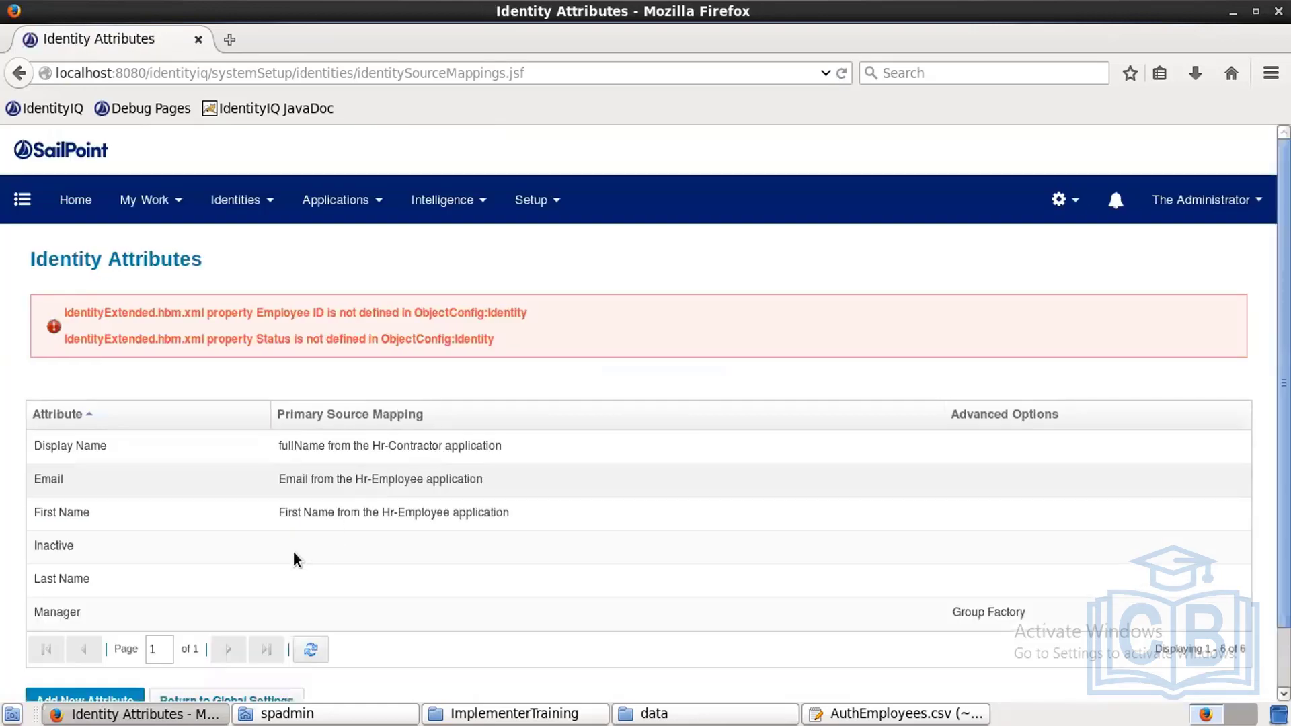
Step: Add Hr-Contractor inactiveIdentity as the first source for the Inactive attribute
{"action": "left_click", "coordinate": [286, 557]}
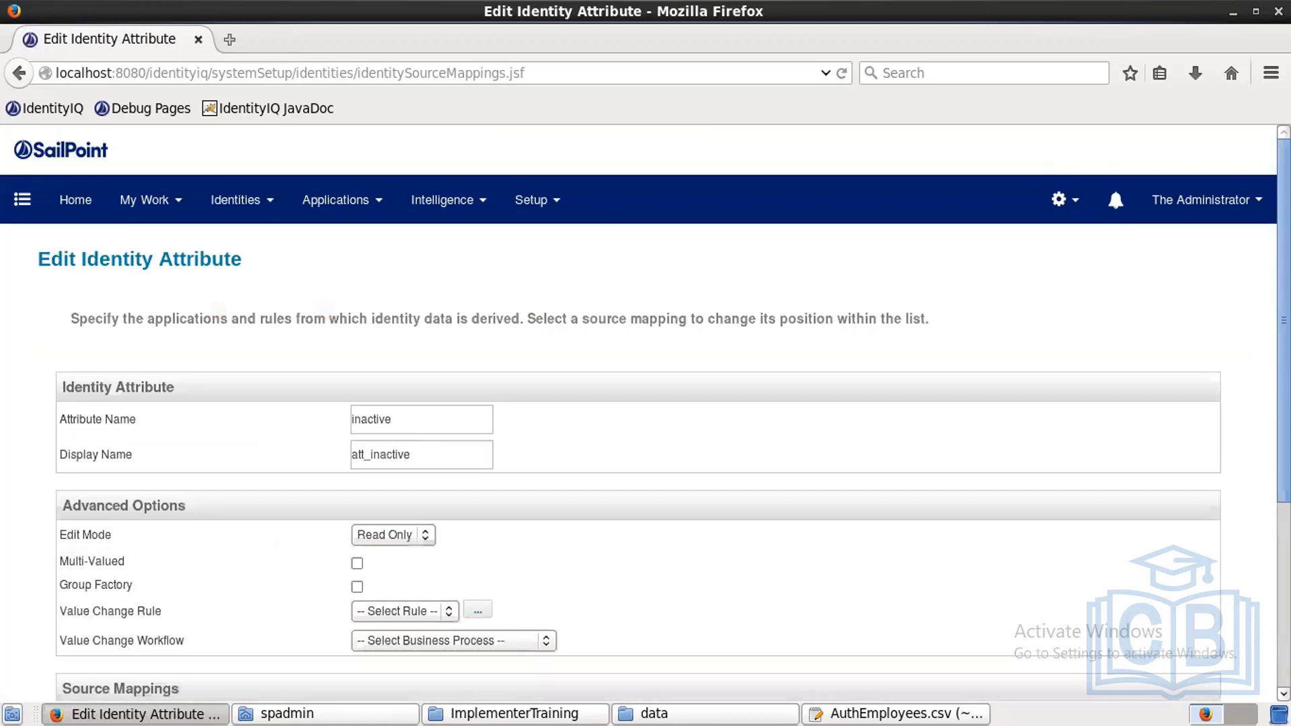
{"action": "scroll", "coordinate": [646, 403], "scroll_direction": "down", "scroll_amount": 5}
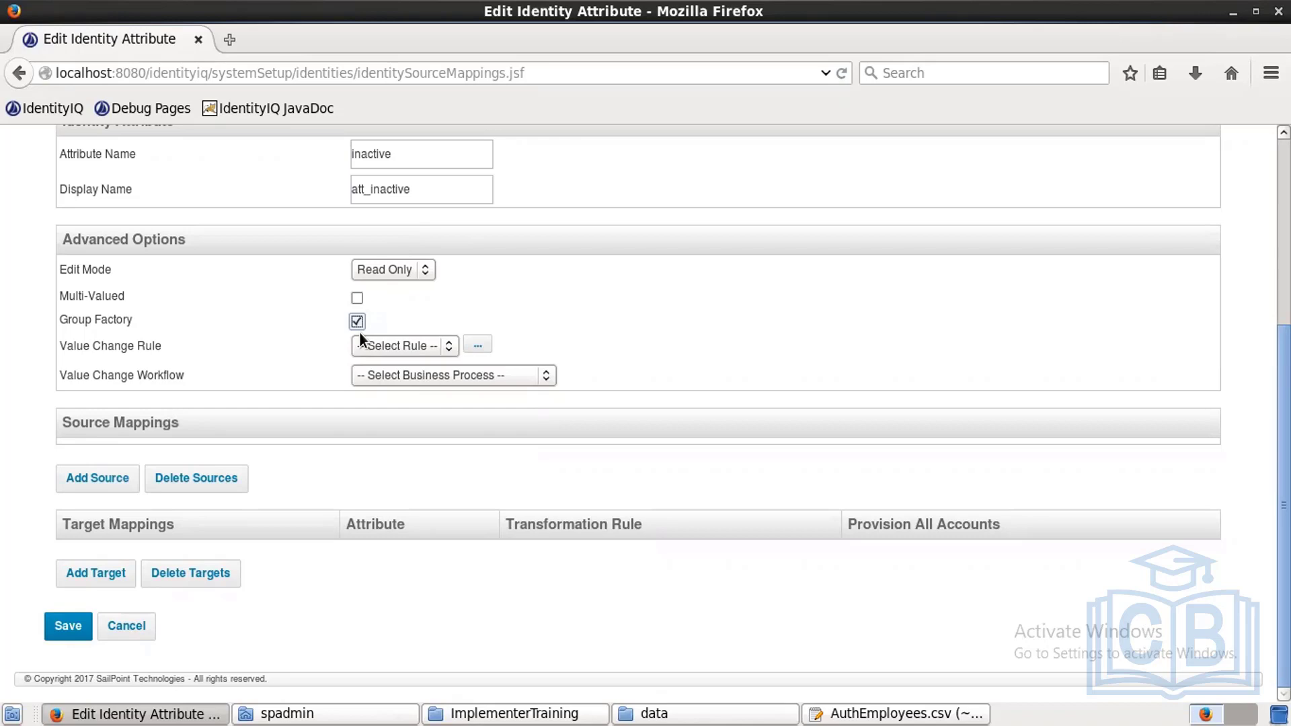
{"action": "left_click", "coordinate": [89, 486]}
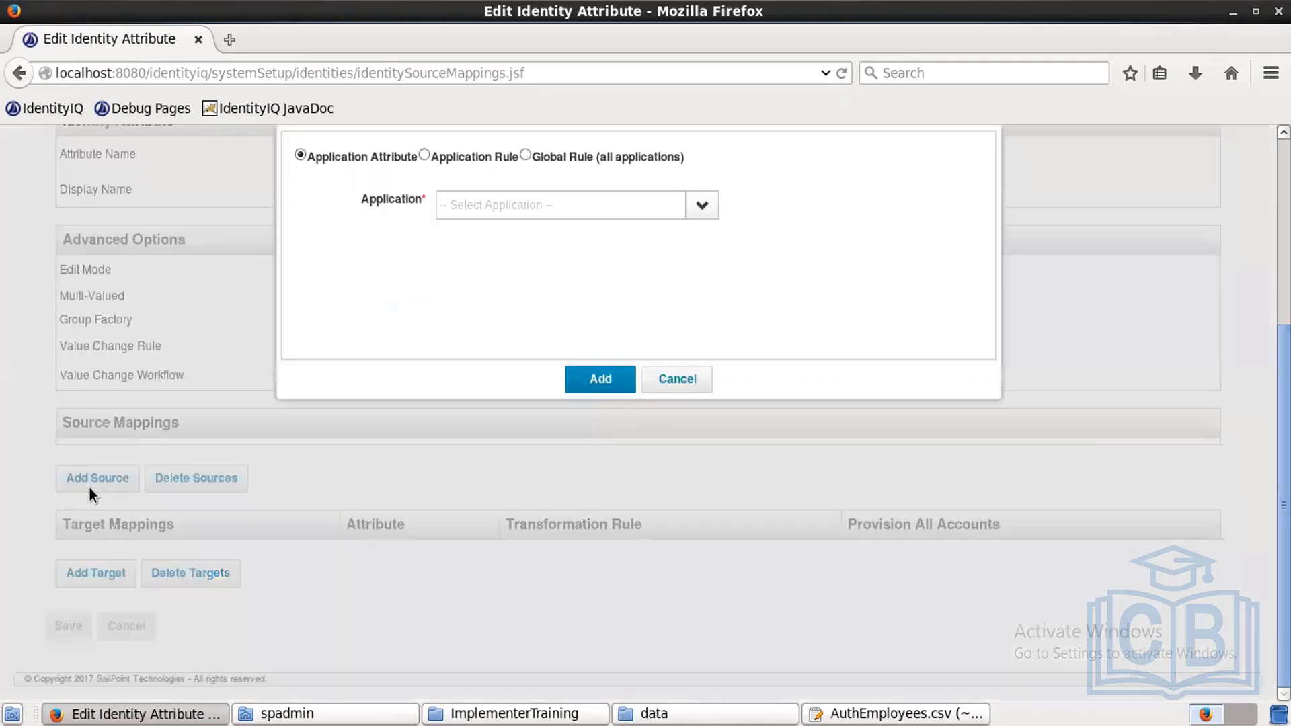
{"action": "left_click", "coordinate": [703, 207]}
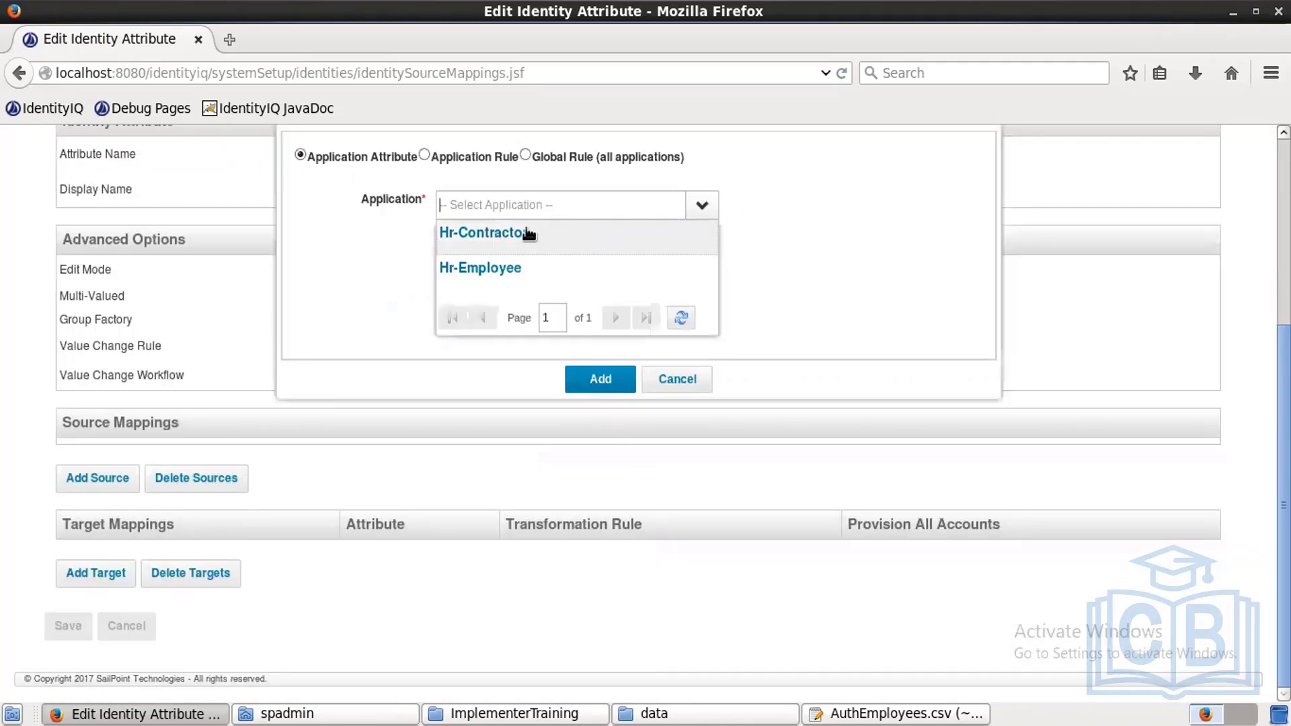
{"action": "left_click", "coordinate": [499, 240]}
{"action": "left_click", "coordinate": [499, 238]}
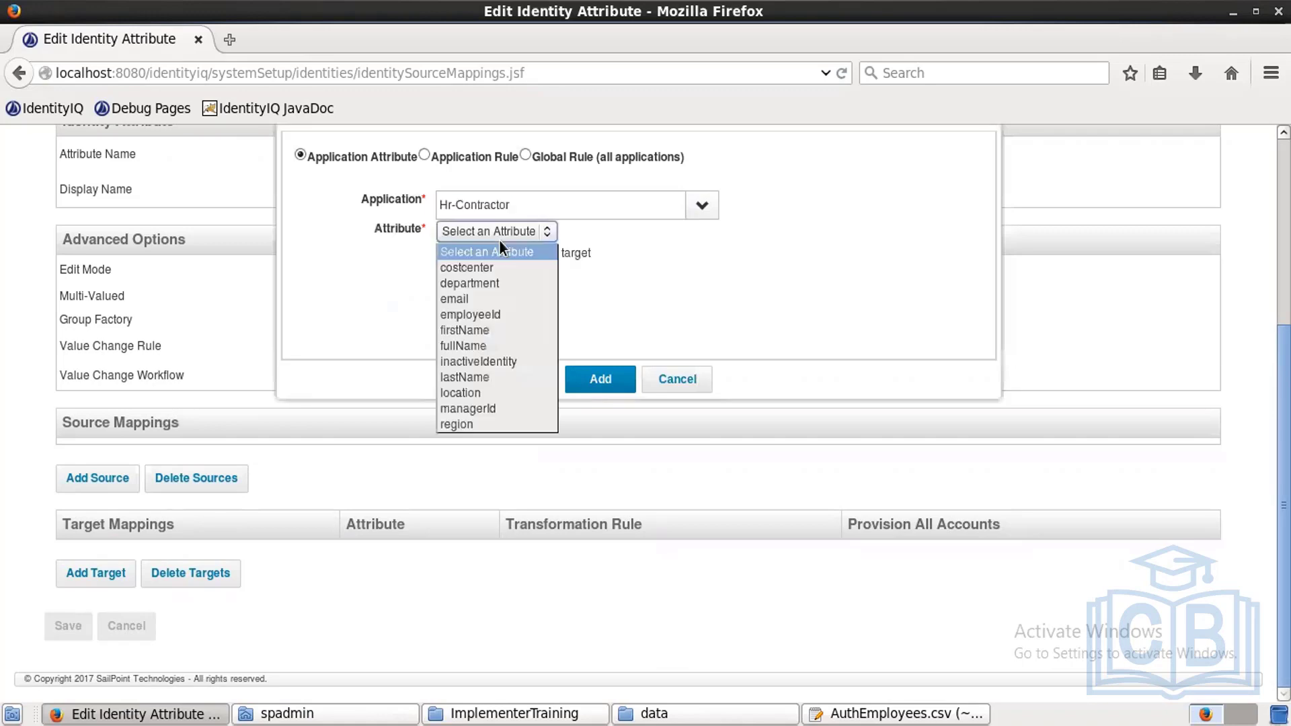
{"action": "left_click", "coordinate": [478, 365]}
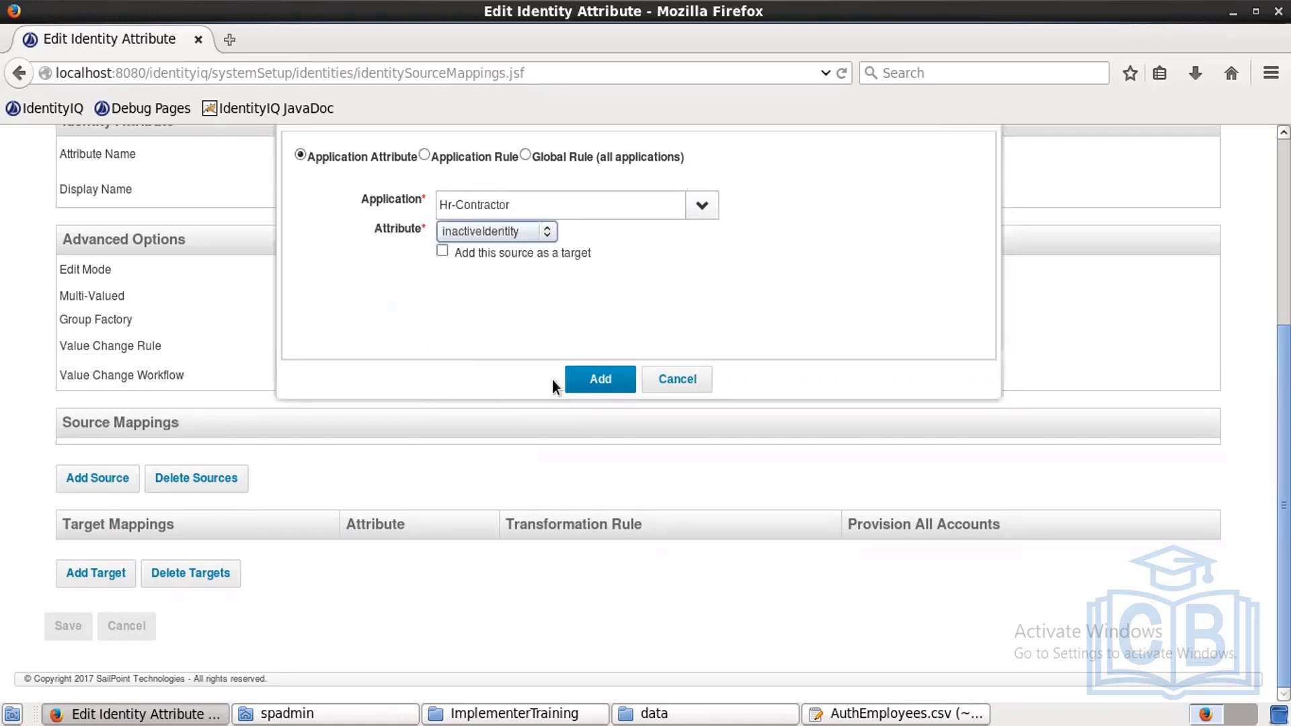
{"action": "left_click", "coordinate": [592, 378]}
Step: Add Hr-Employee inactiveIdentity as a second Inactive source and save
{"action": "left_click", "coordinate": [95, 506]}
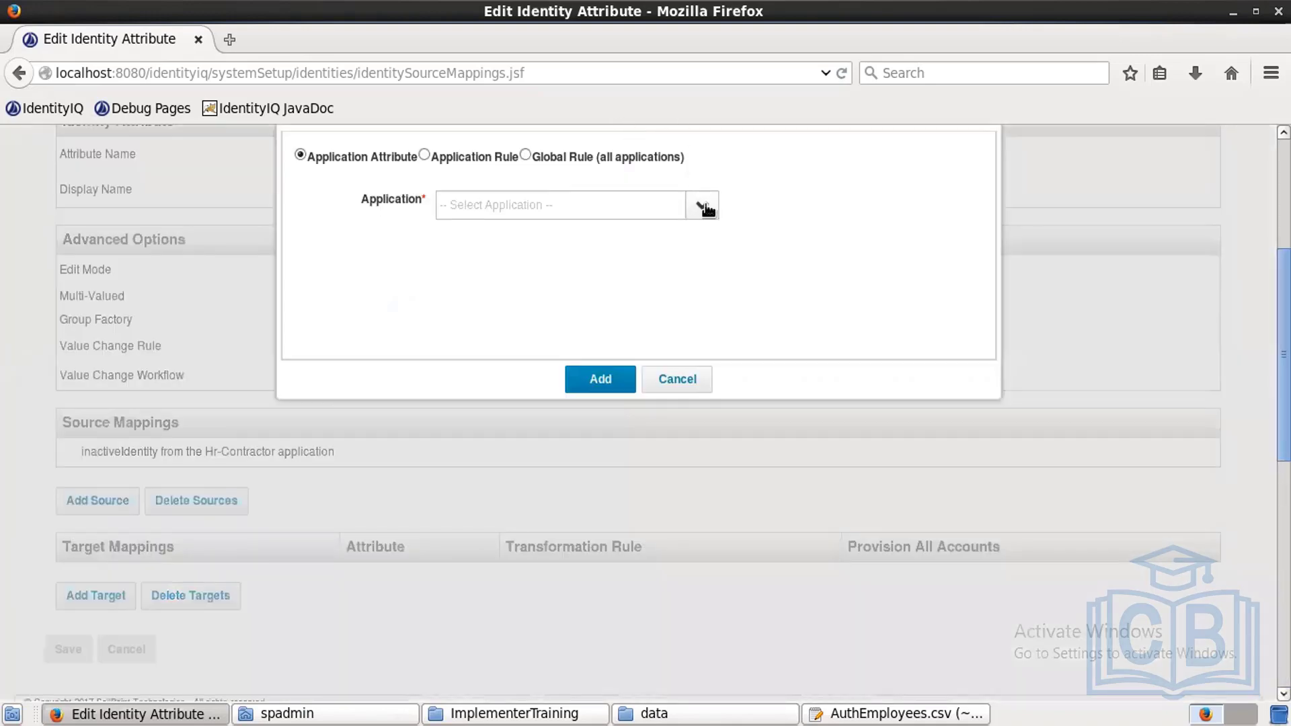
{"action": "left_click", "coordinate": [702, 206]}
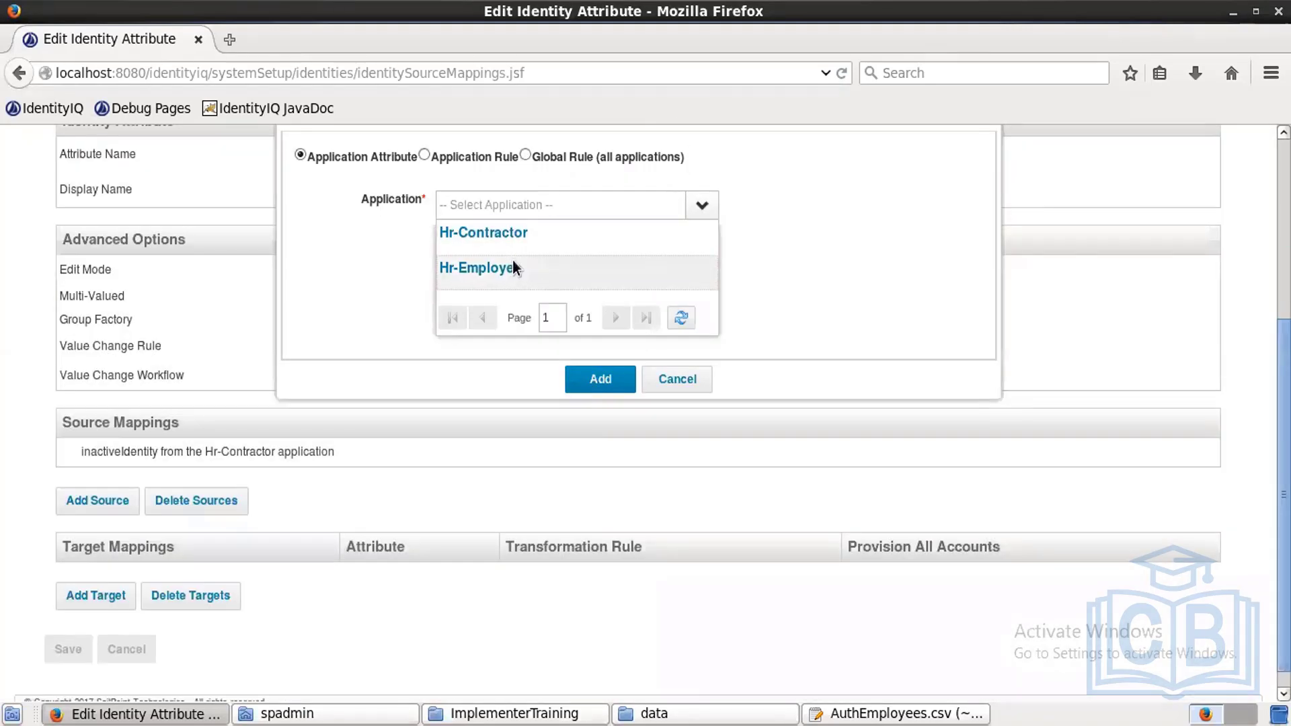
{"action": "left_click", "coordinate": [513, 264]}
{"action": "left_click", "coordinate": [506, 233]}
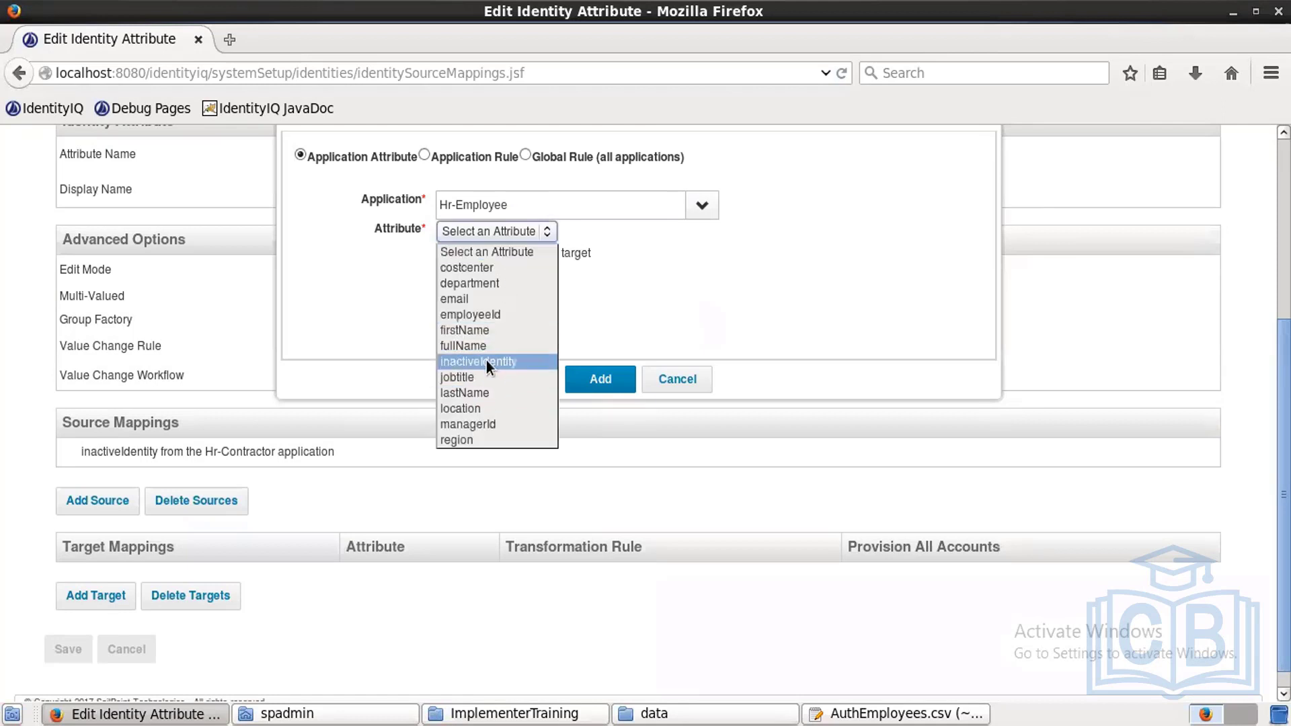
{"action": "left_click", "coordinate": [488, 360]}
{"action": "left_click", "coordinate": [595, 377]}
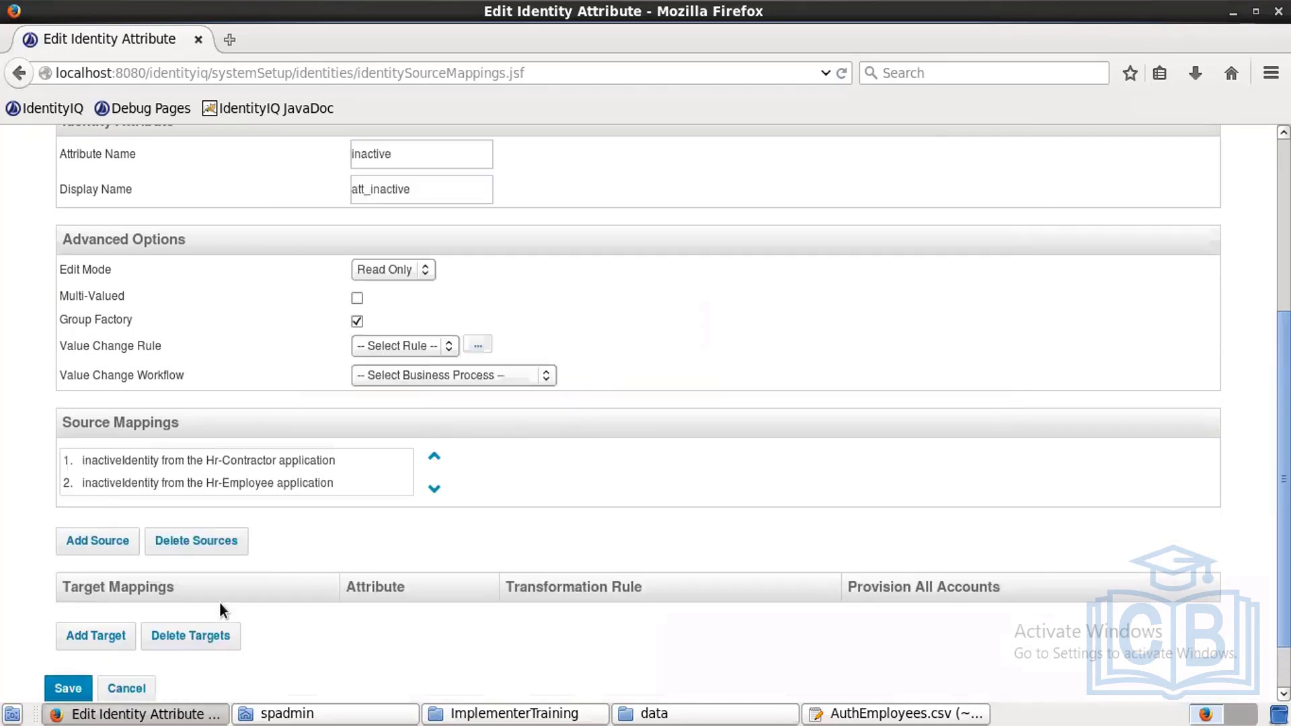
{"action": "left_click", "coordinate": [81, 684]}
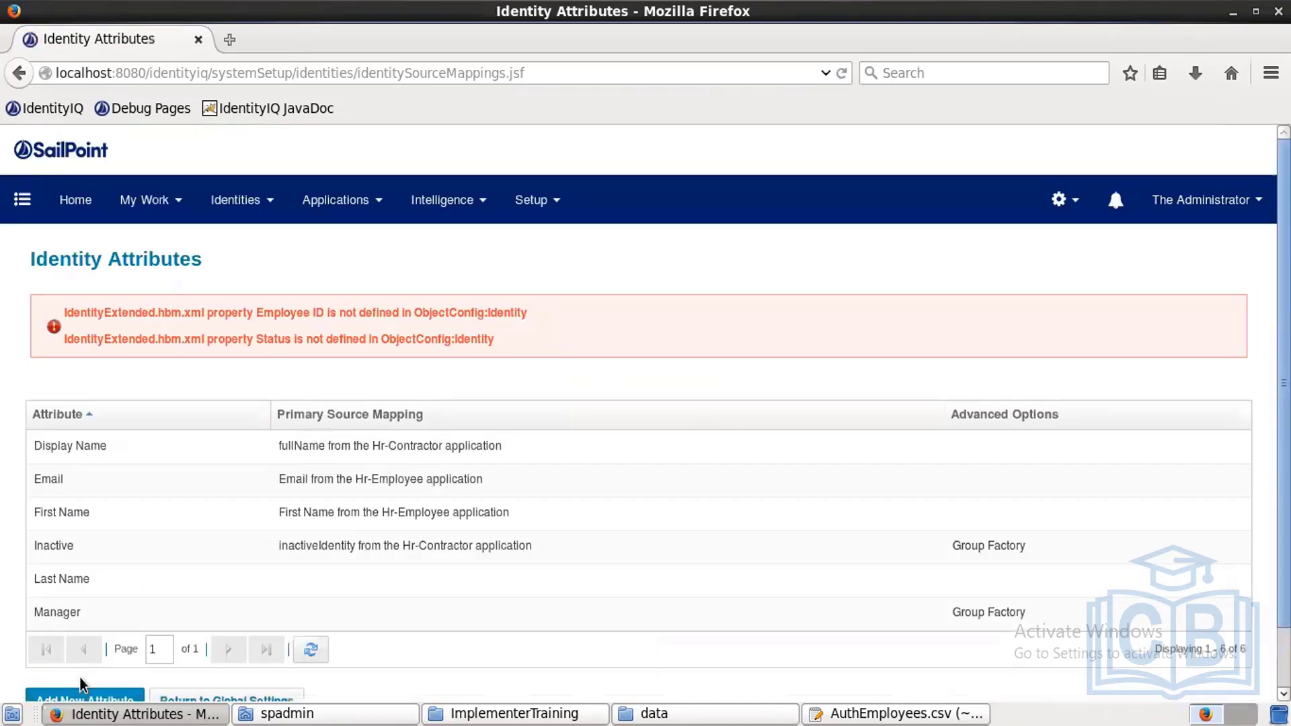
Step: Add Hr-Employee lastName as the first source for Last Name
{"action": "left_click", "coordinate": [308, 583]}
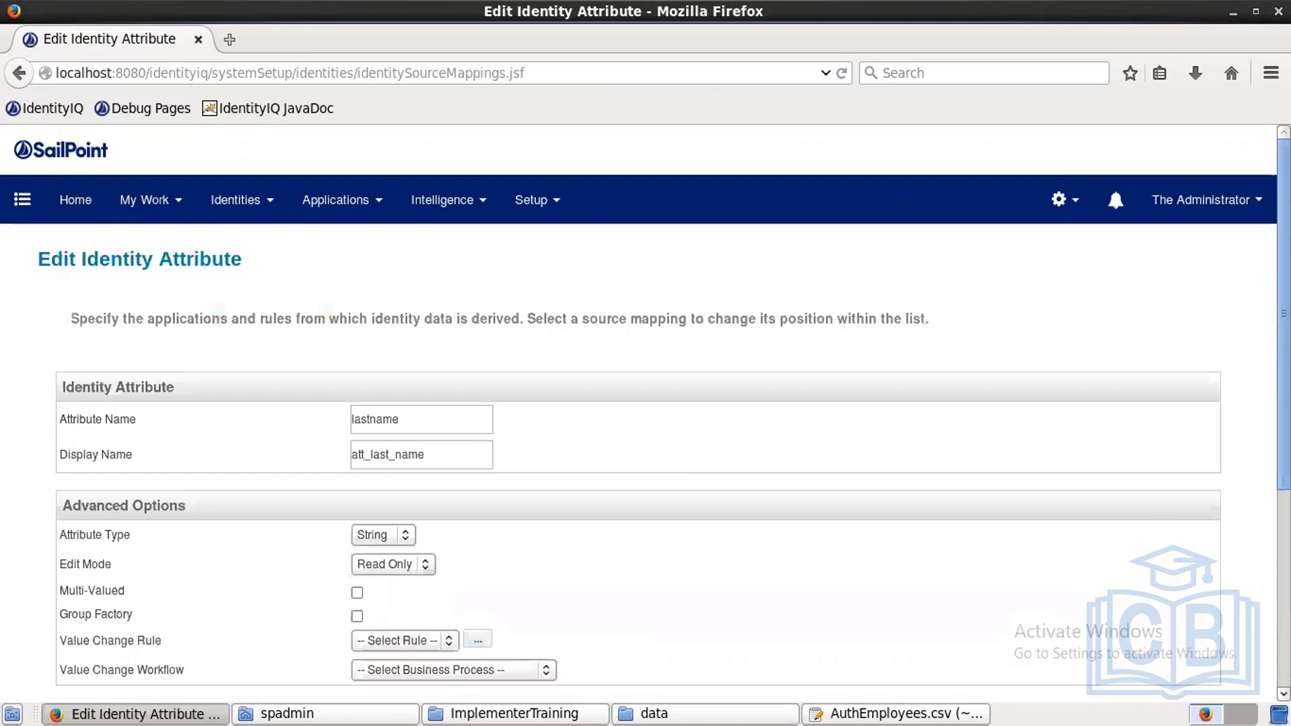
{"action": "scroll", "coordinate": [466, 527], "scroll_direction": "down", "scroll_amount": 5}
{"action": "left_click", "coordinate": [98, 478]}
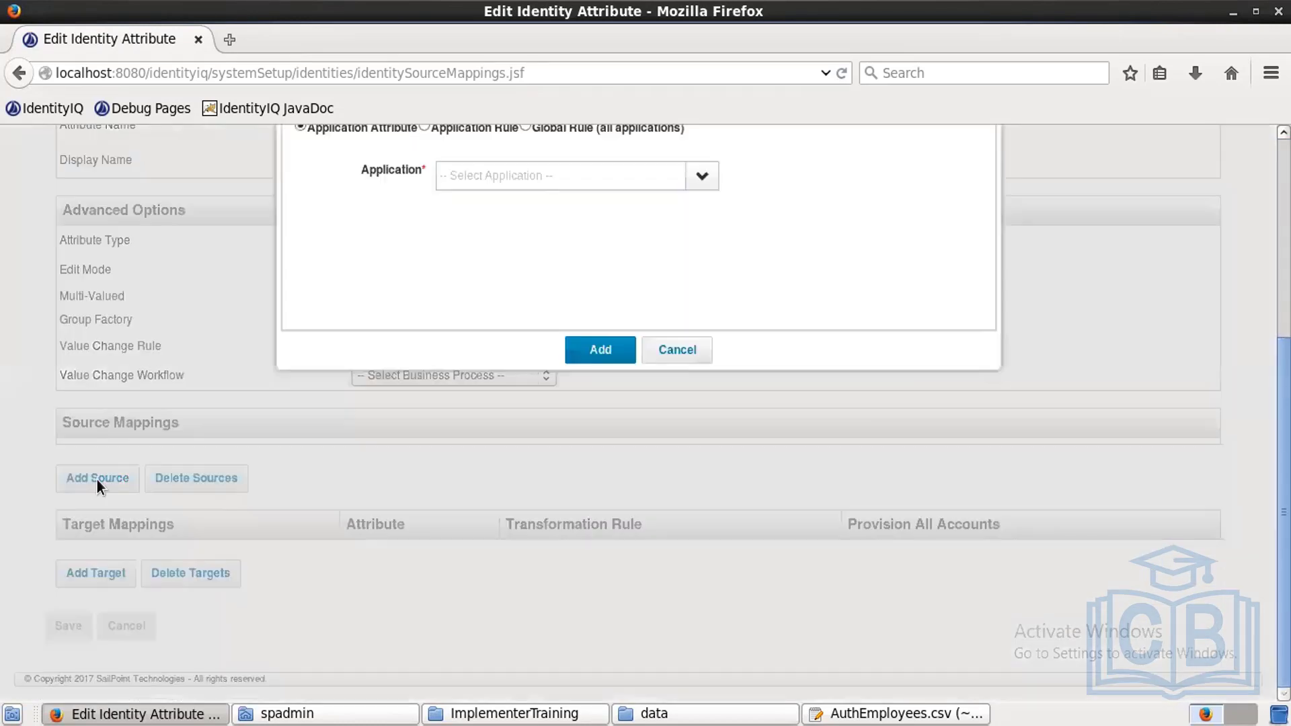
{"action": "left_click", "coordinate": [704, 176]}
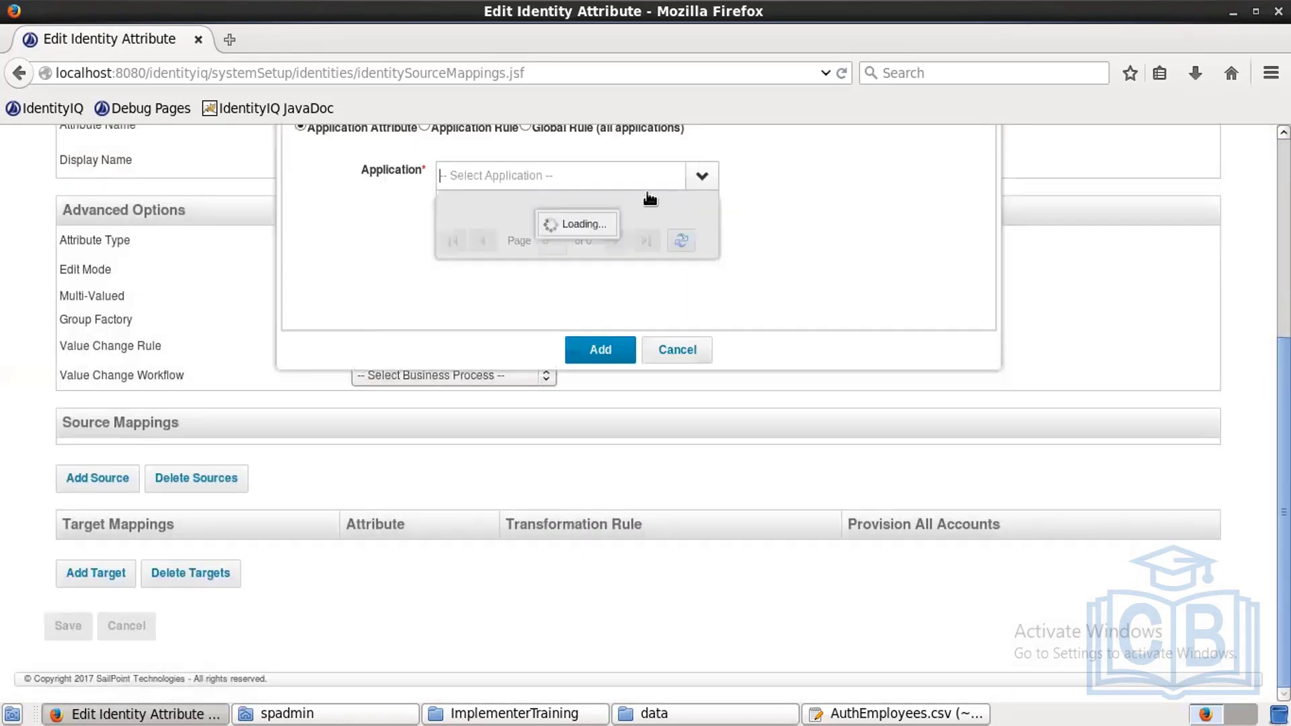
{"action": "left_click", "coordinate": [489, 239]}
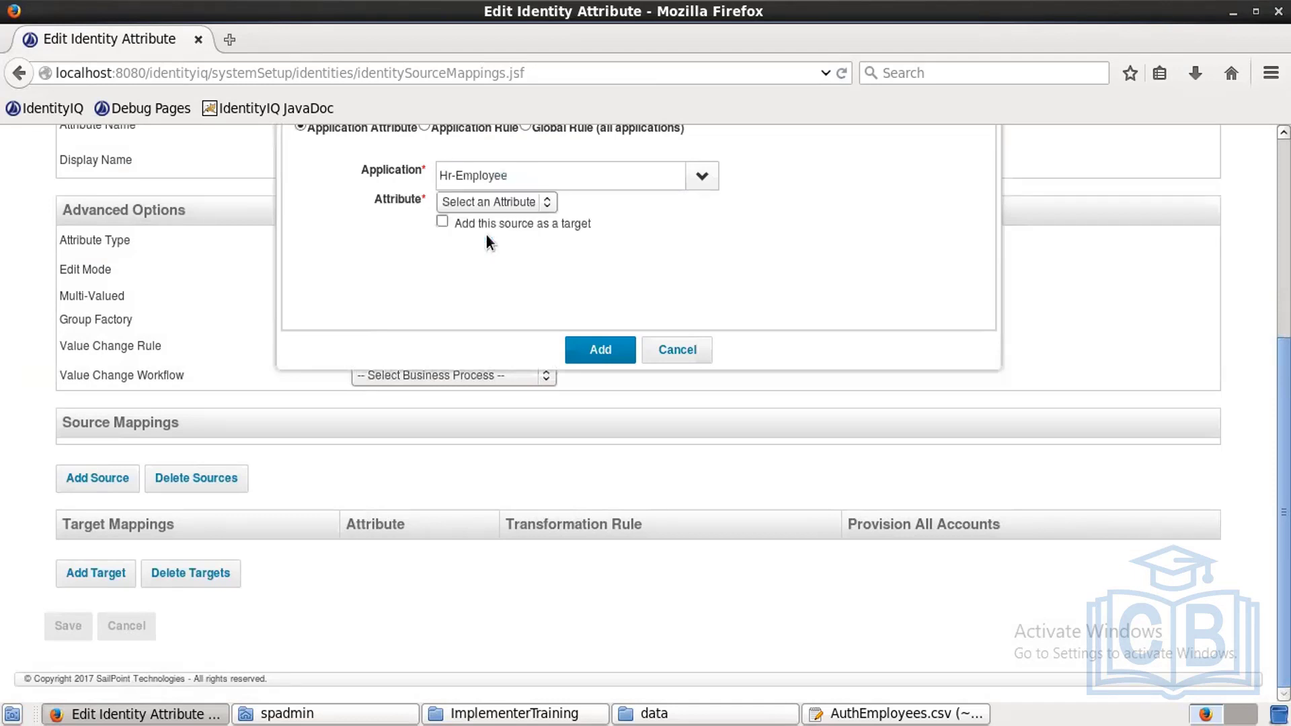
{"action": "left_click", "coordinate": [495, 200]}
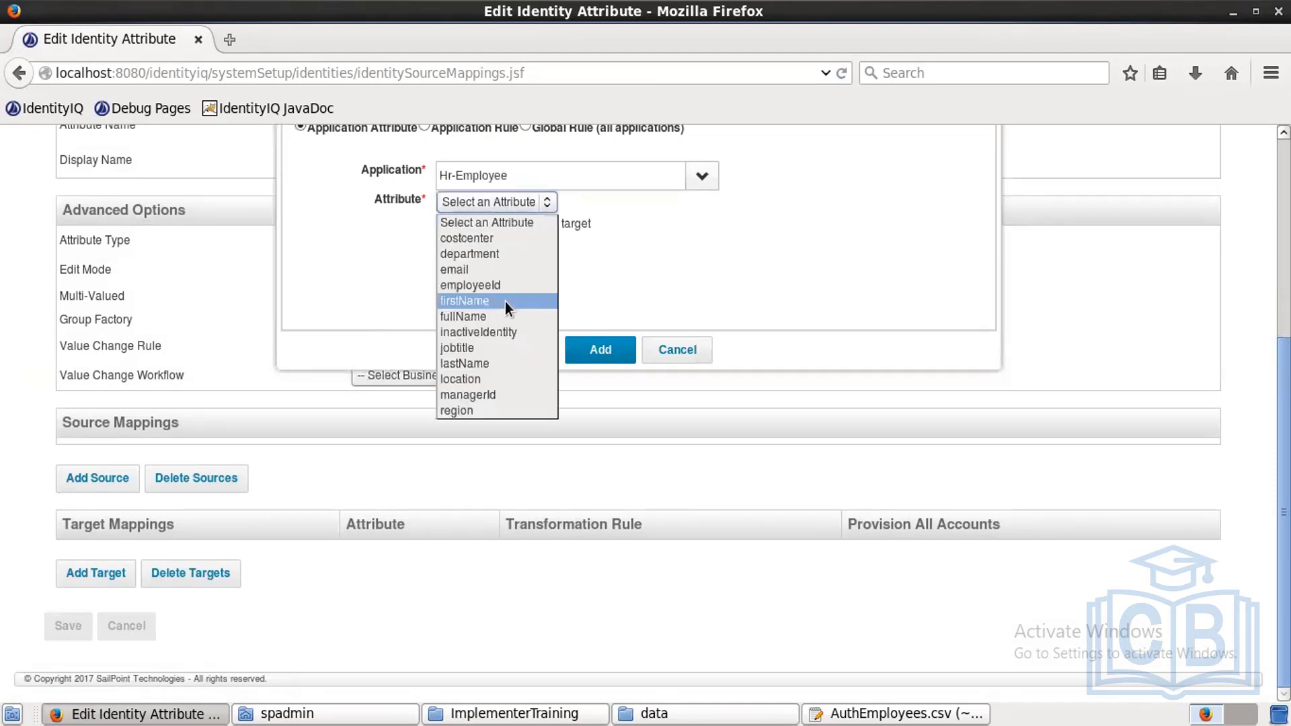
{"action": "left_click", "coordinate": [480, 362]}
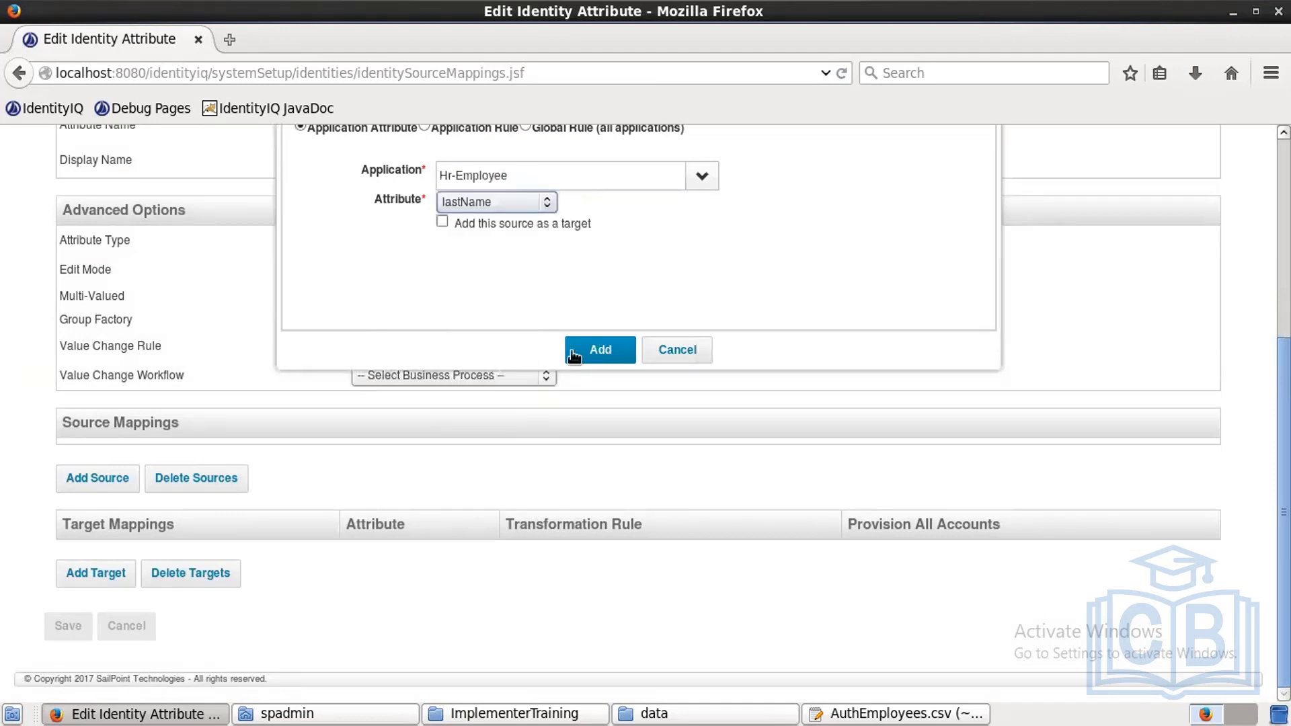
{"action": "left_click", "coordinate": [585, 352]}
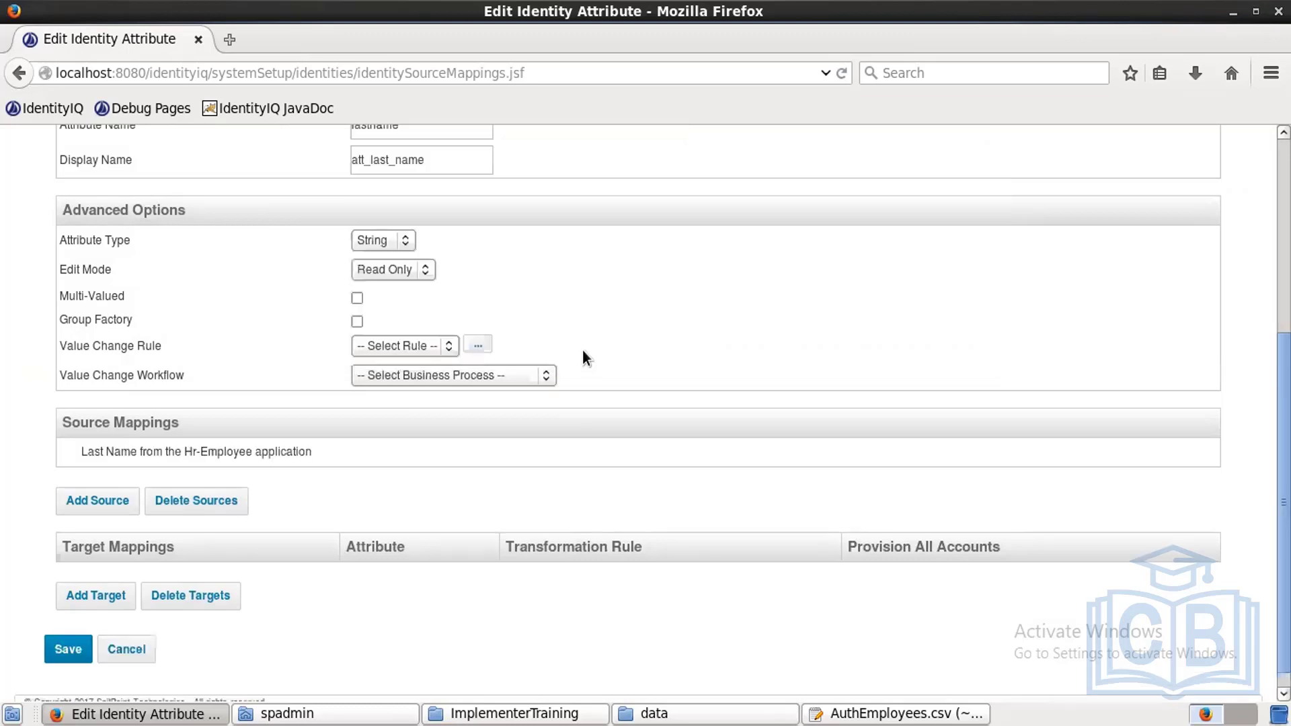
Step: Add Hr-Contractor lastName as a second Last Name source and save
{"action": "left_click", "coordinate": [108, 515]}
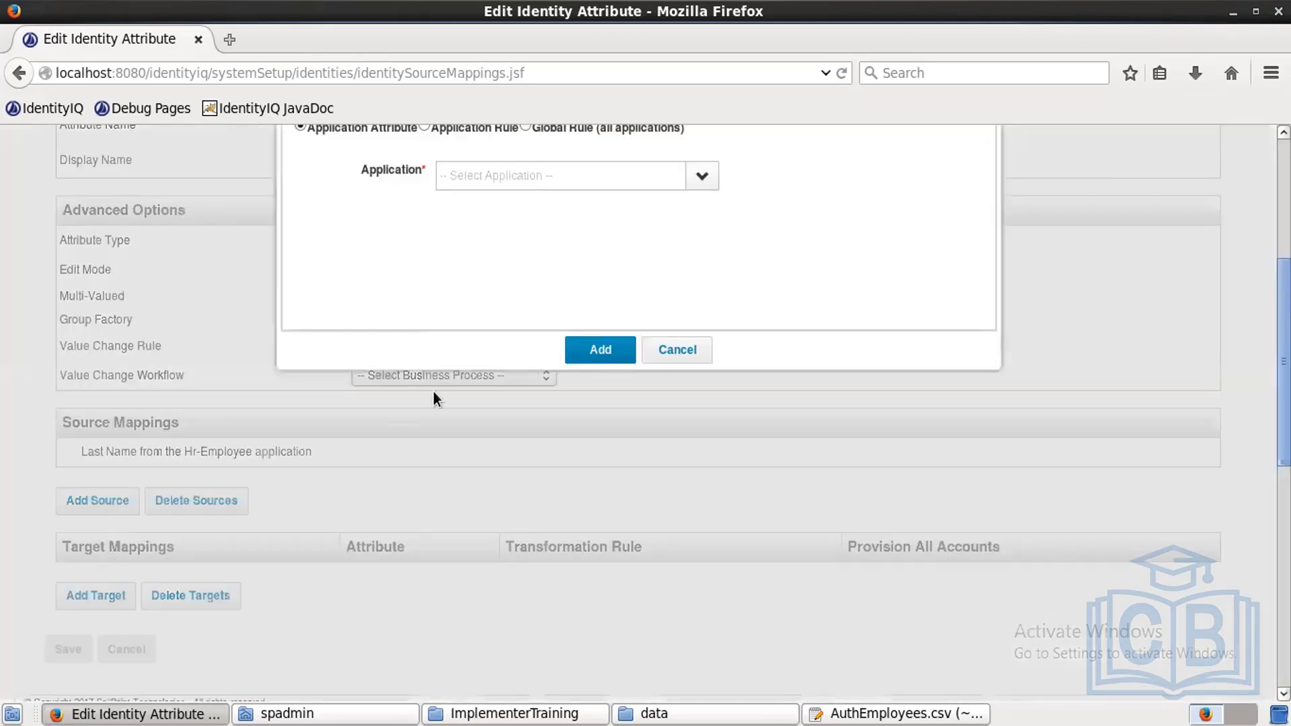
{"action": "left_click", "coordinate": [703, 178]}
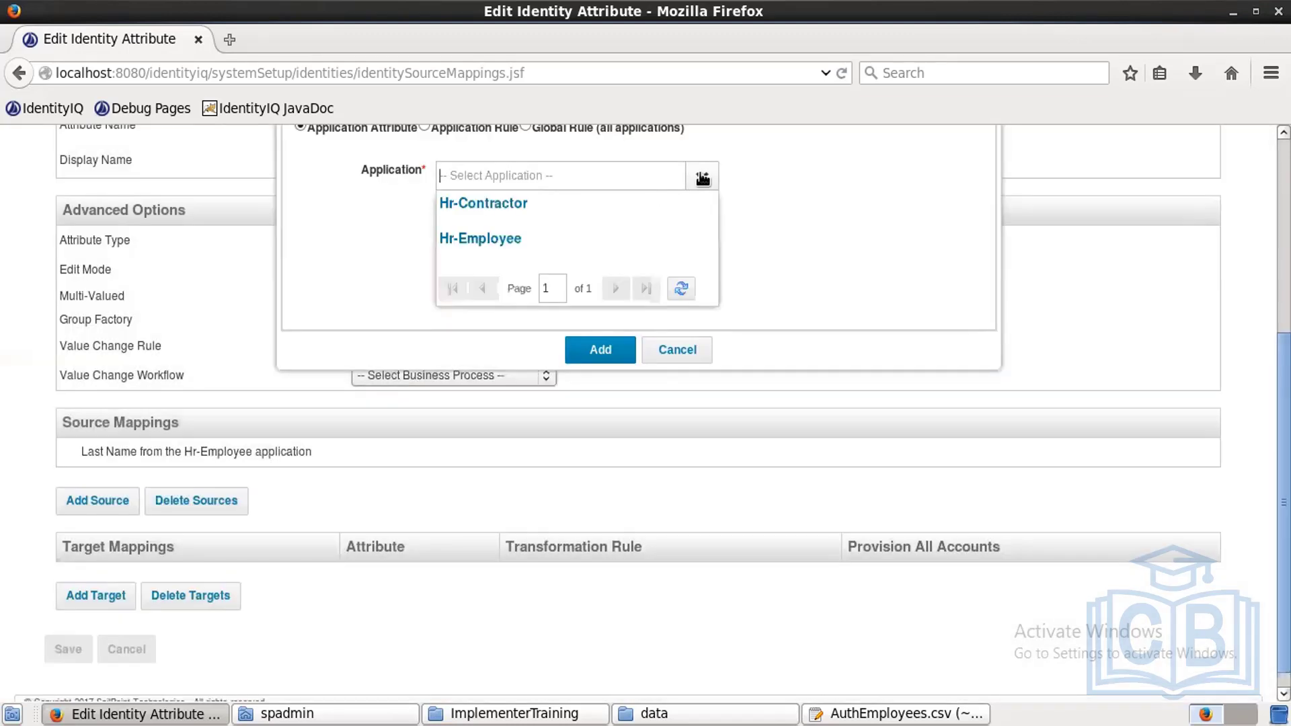
{"action": "left_click", "coordinate": [516, 212]}
{"action": "left_click", "coordinate": [513, 207]}
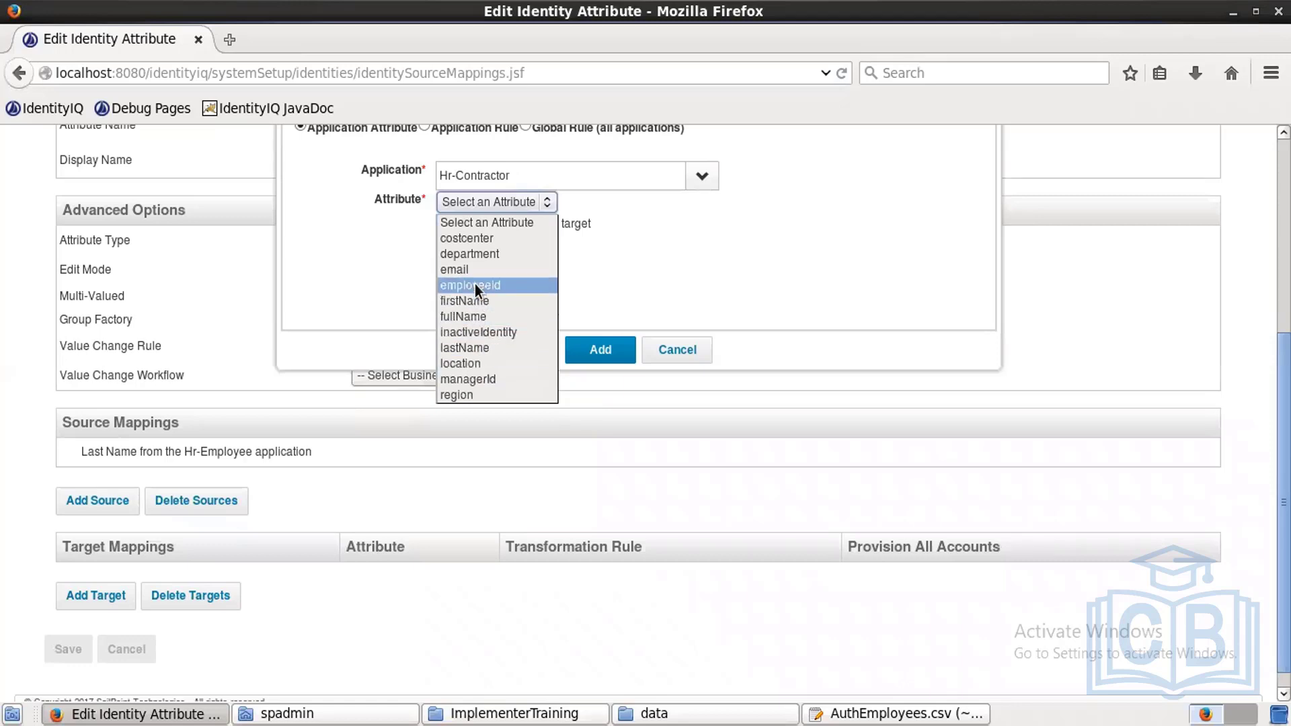
{"action": "left_click", "coordinate": [474, 348]}
{"action": "left_click", "coordinate": [594, 351]}
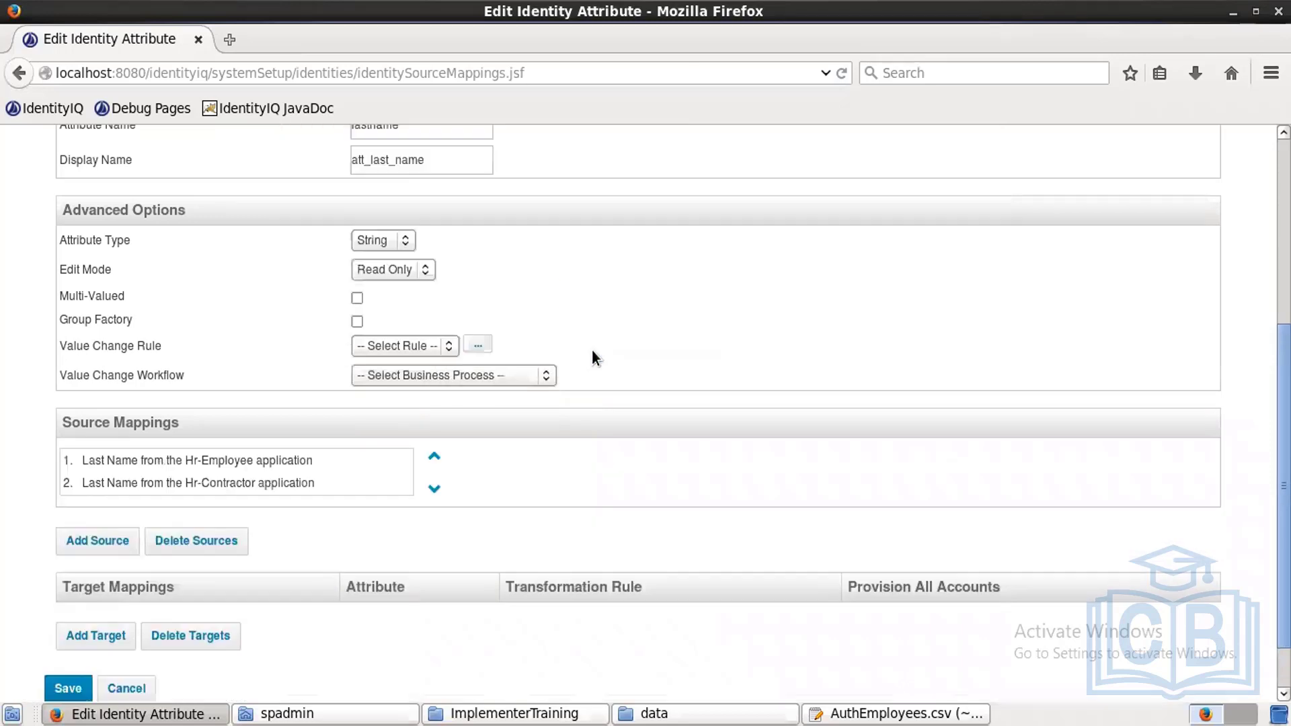
{"action": "left_click", "coordinate": [65, 686]}
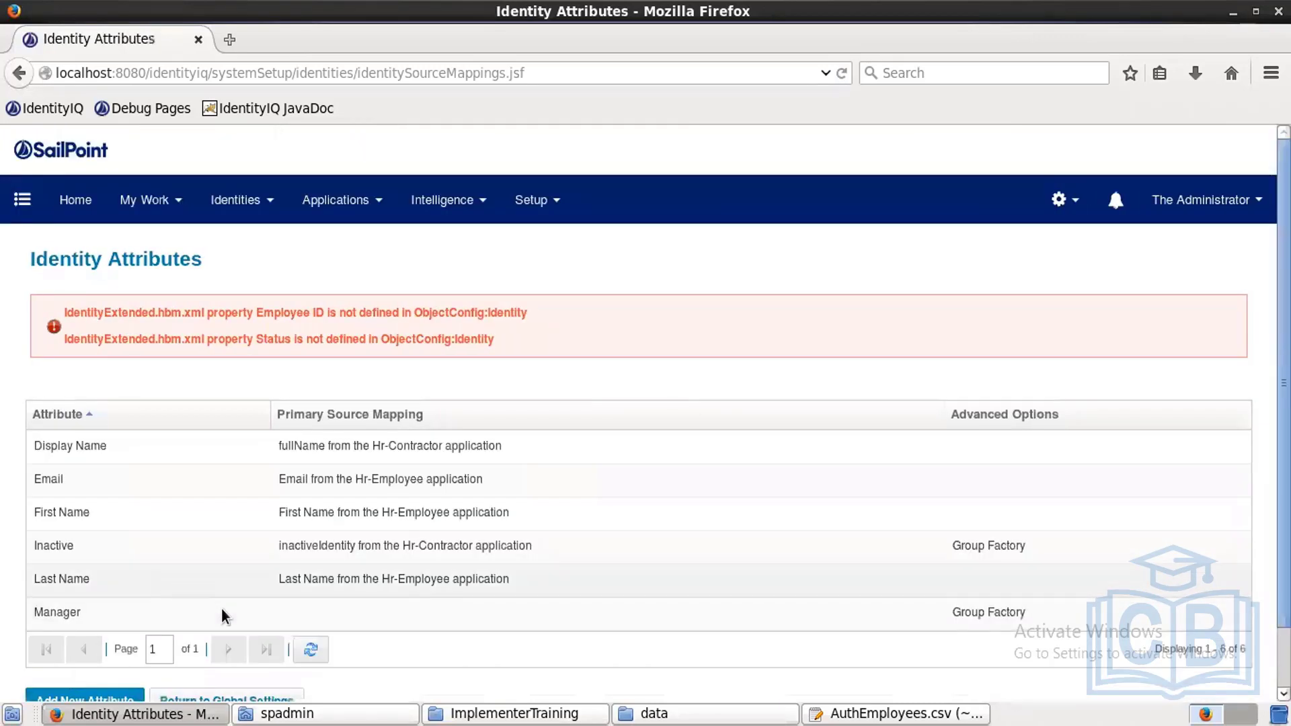
Step: Open the Manager attribute and add managerId from Hr-Contractor as a source
{"action": "left_click", "coordinate": [228, 618]}
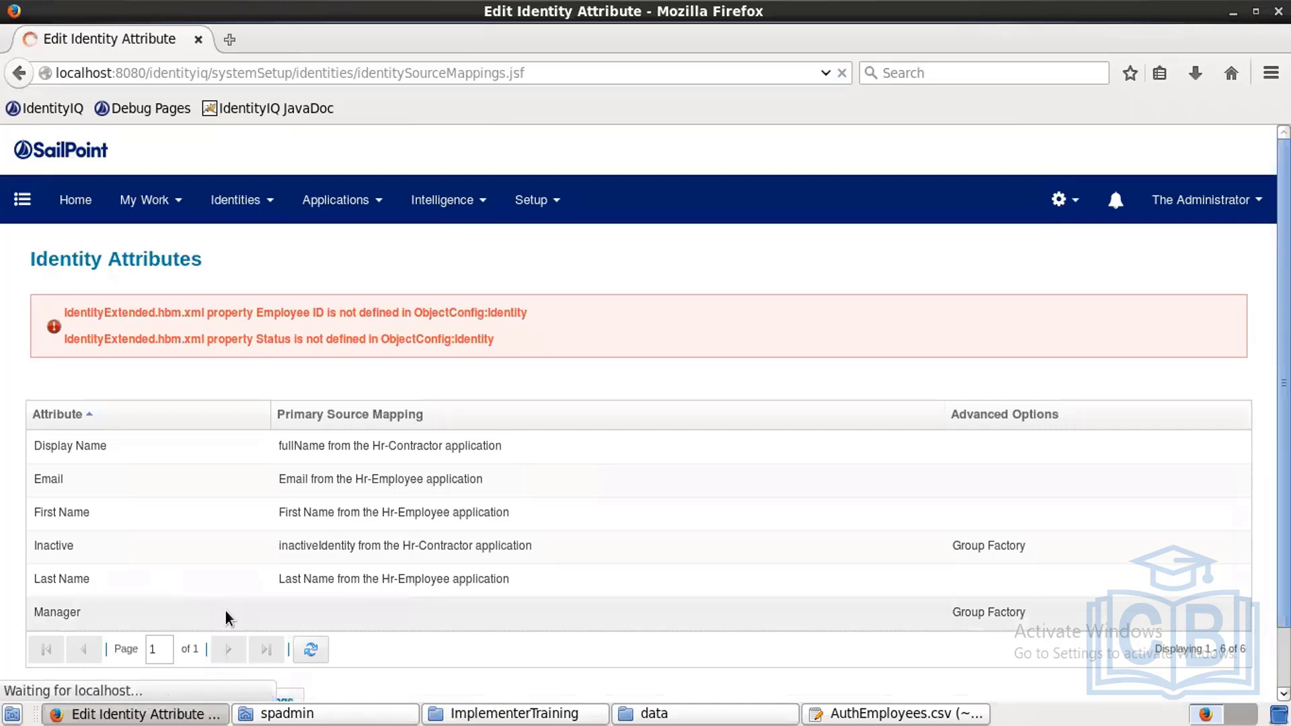
{"action": "scroll", "coordinate": [370, 450], "scroll_direction": "down", "scroll_amount": 5}
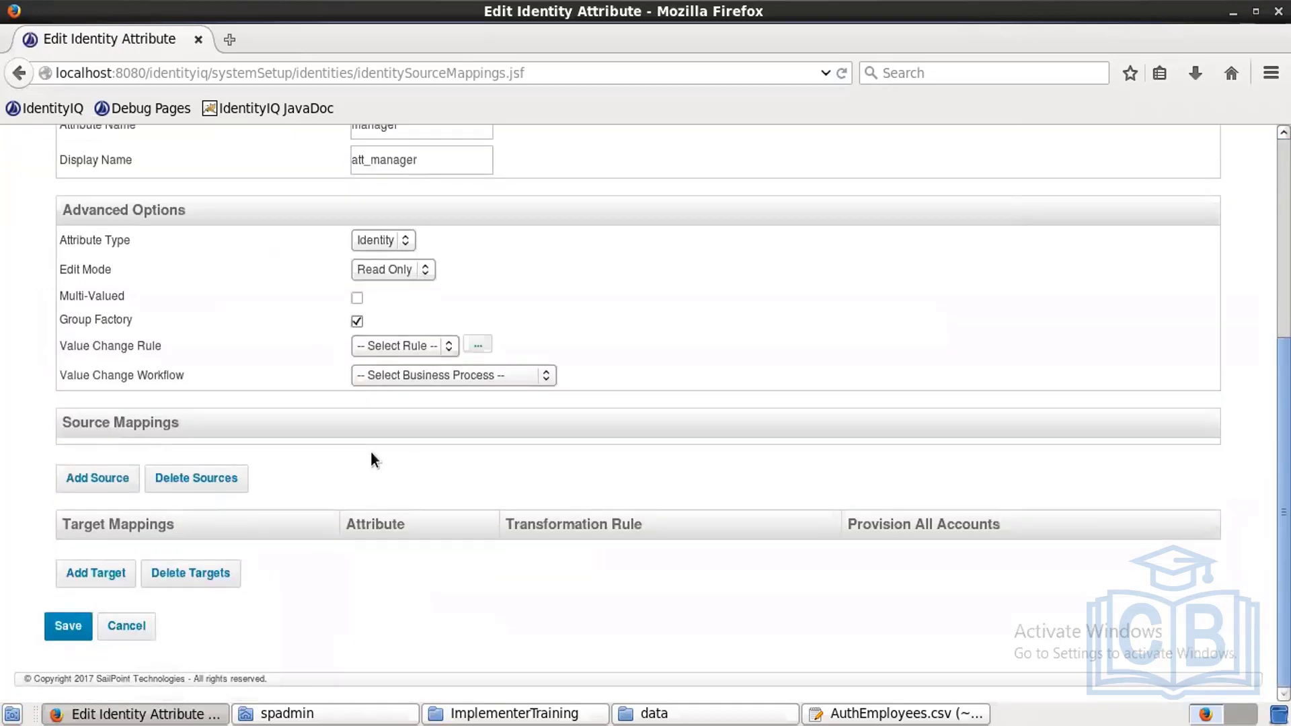
{"action": "left_click", "coordinate": [97, 478]}
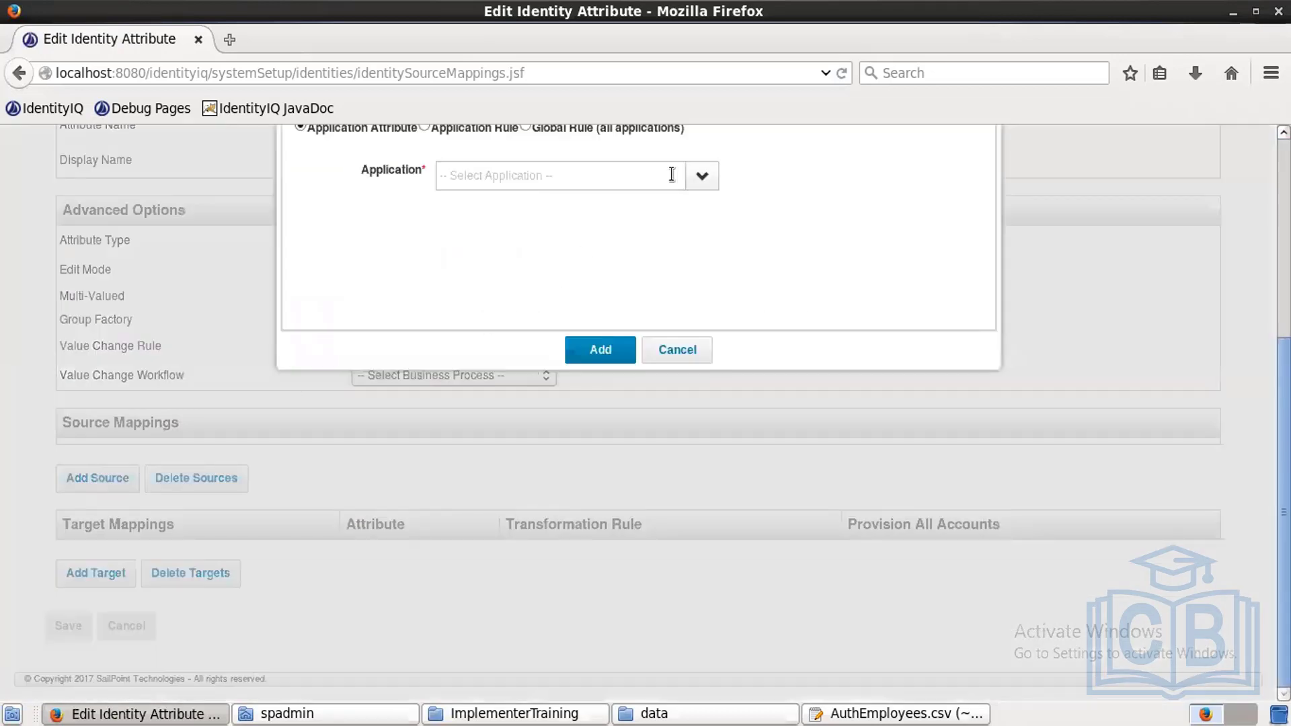
{"action": "left_click", "coordinate": [699, 190]}
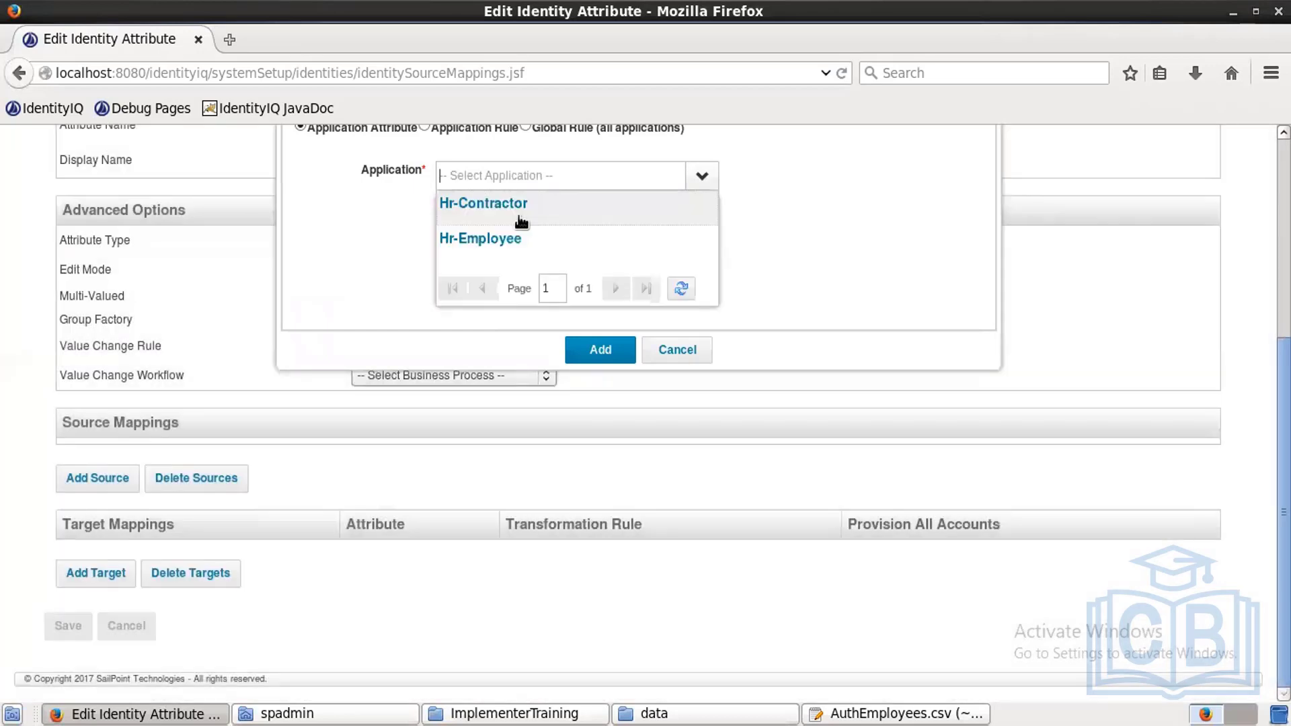
{"action": "left_click", "coordinate": [519, 214]}
{"action": "left_click", "coordinate": [512, 201]}
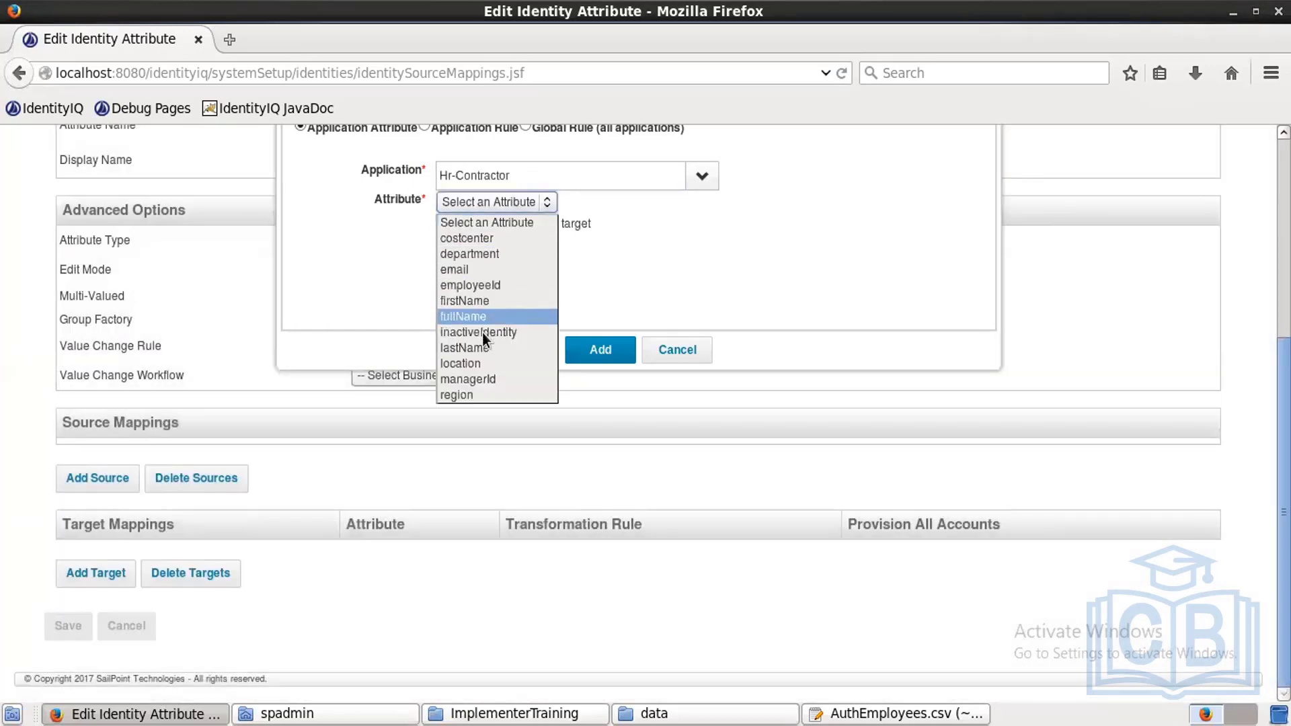
{"action": "left_click", "coordinate": [484, 380]}
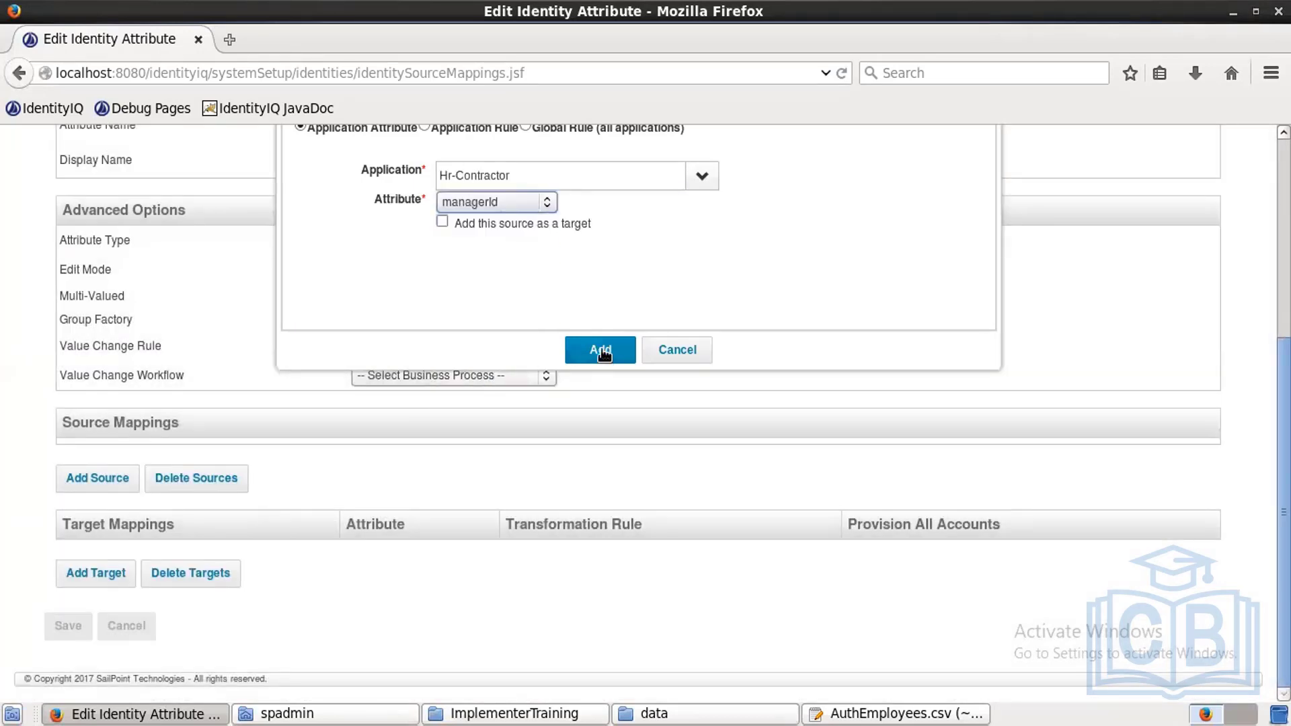
{"action": "left_click", "coordinate": [600, 350]}
Step: Add Hr-Employee managerId as a second Manager source and save
{"action": "left_click", "coordinate": [97, 501]}
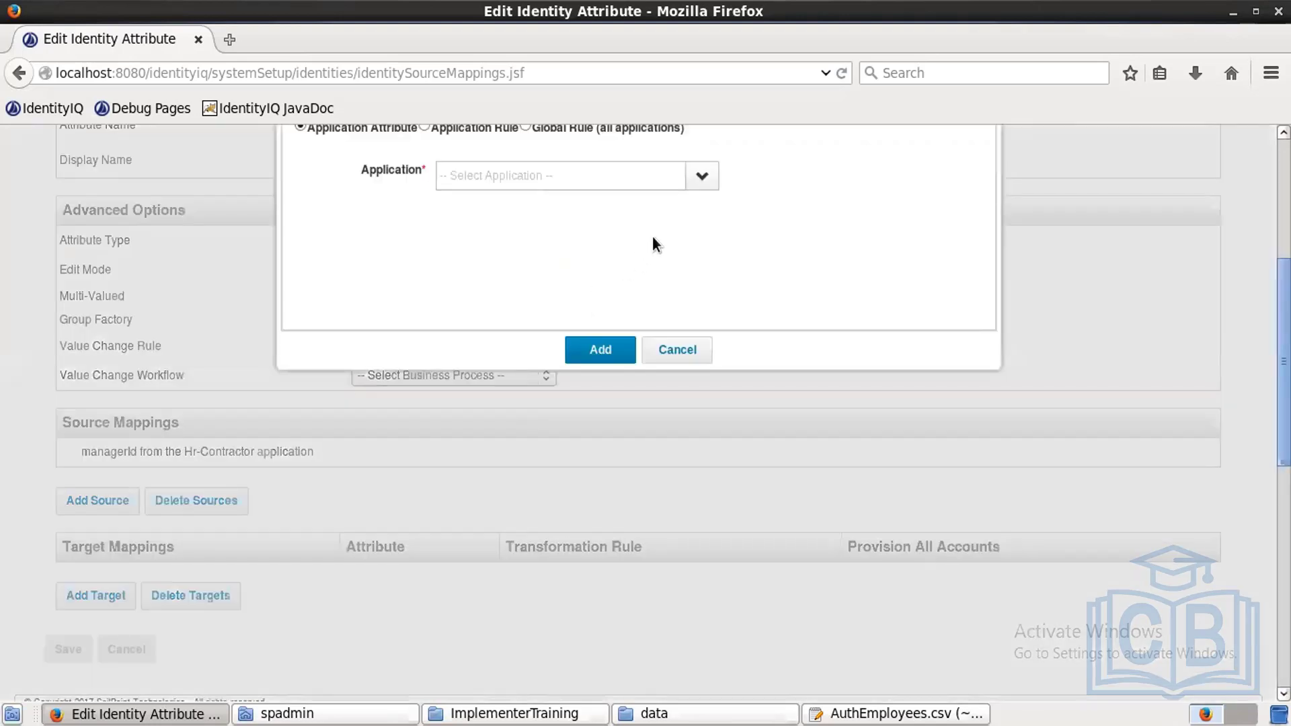
{"action": "left_click", "coordinate": [696, 176]}
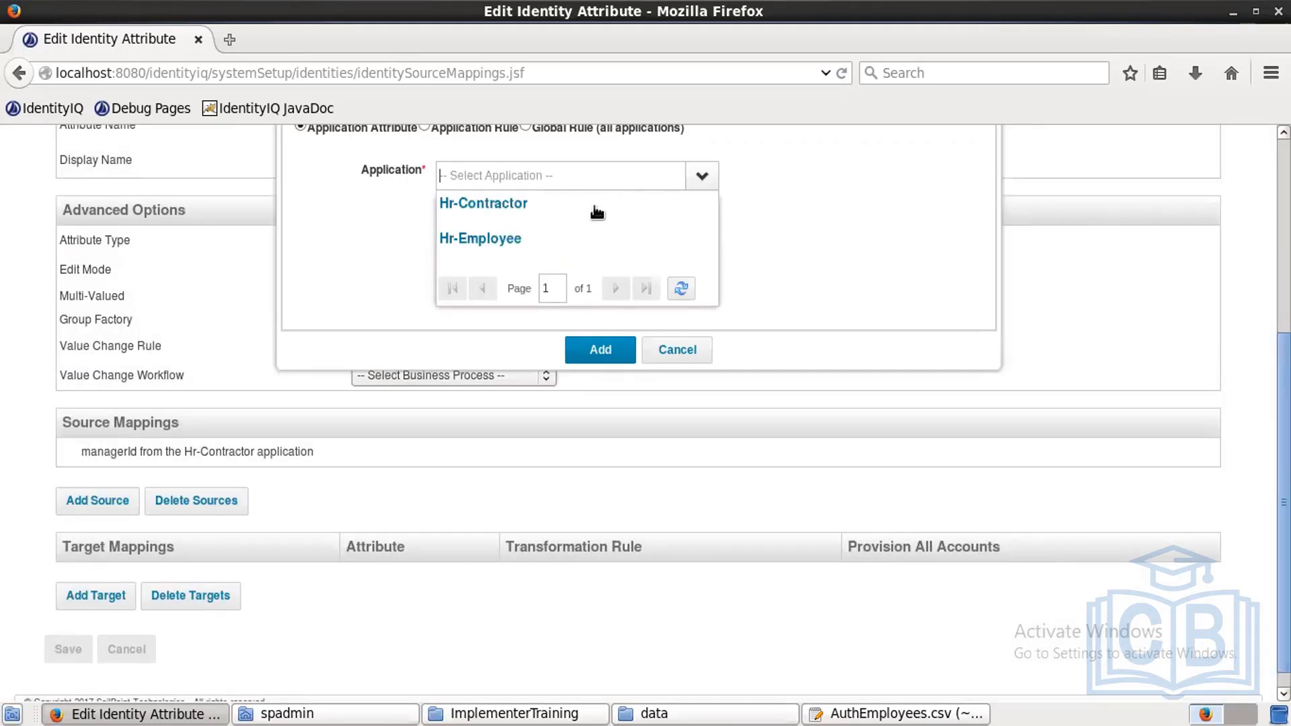
{"action": "left_click", "coordinate": [568, 238]}
{"action": "left_click", "coordinate": [549, 204]}
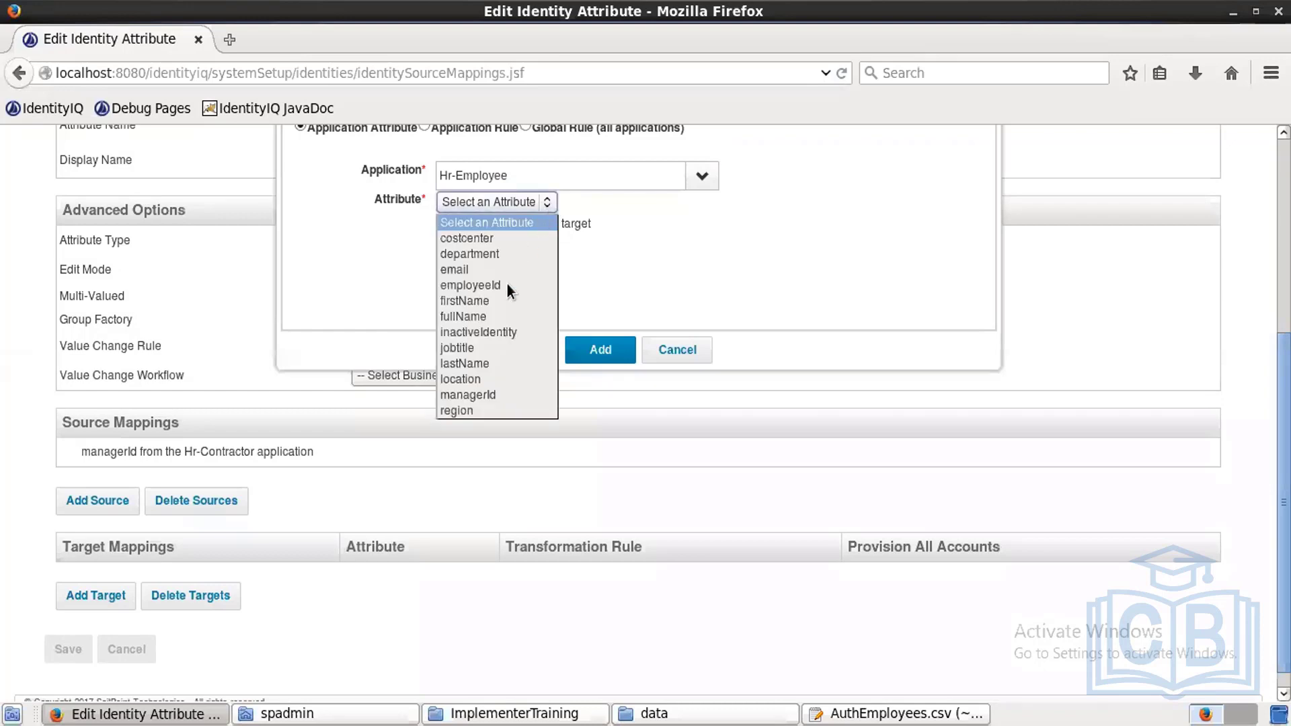
{"action": "left_click", "coordinate": [486, 394]}
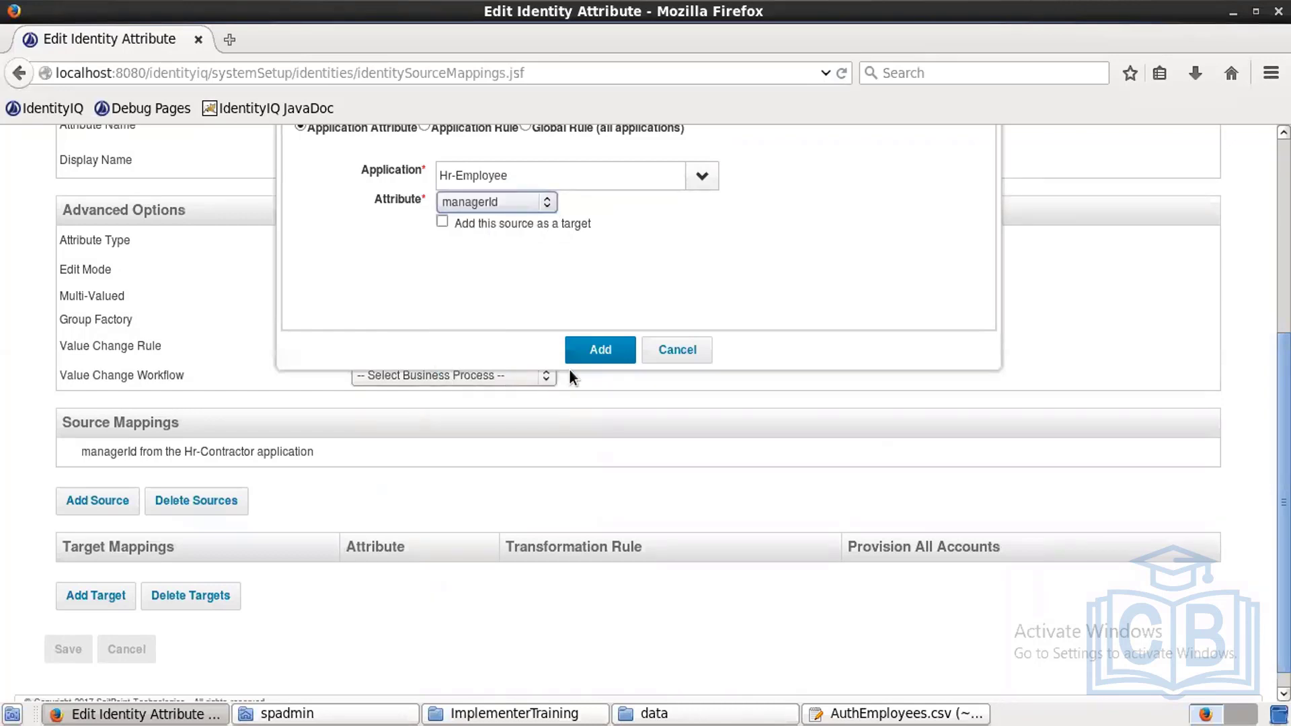
{"action": "left_click", "coordinate": [601, 351]}
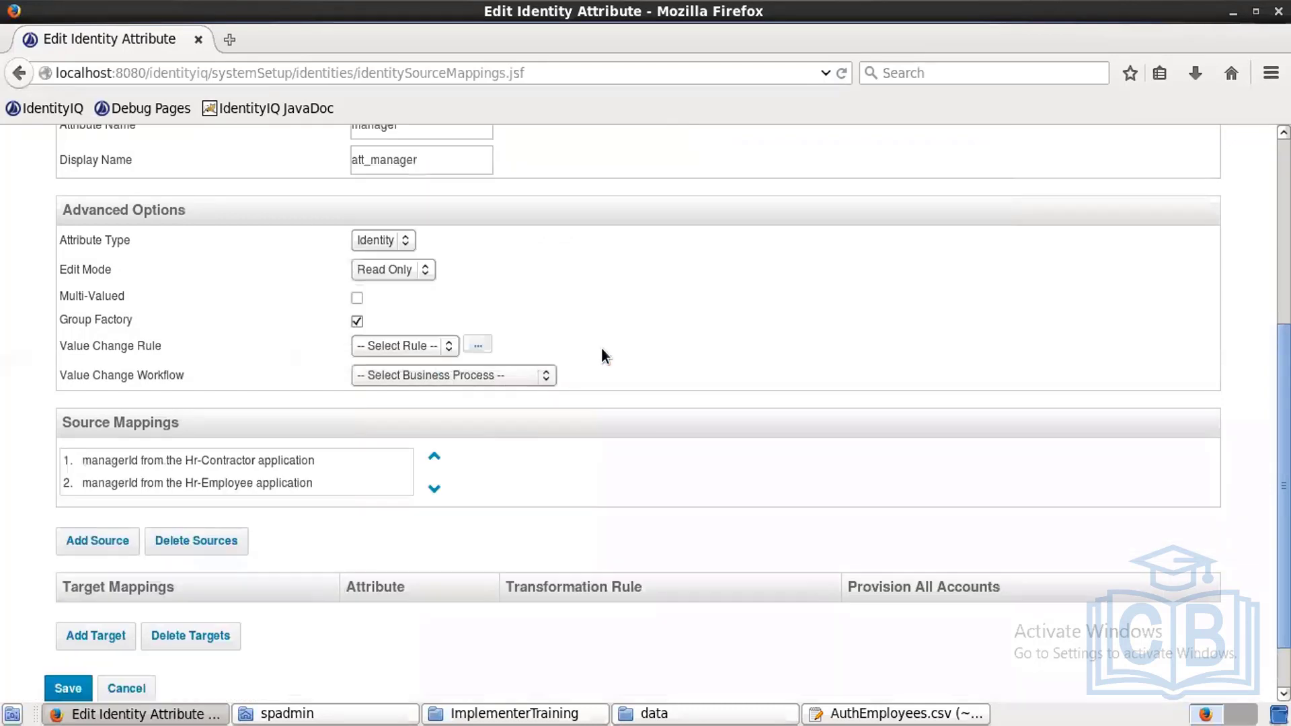
{"action": "left_click", "coordinate": [68, 689]}
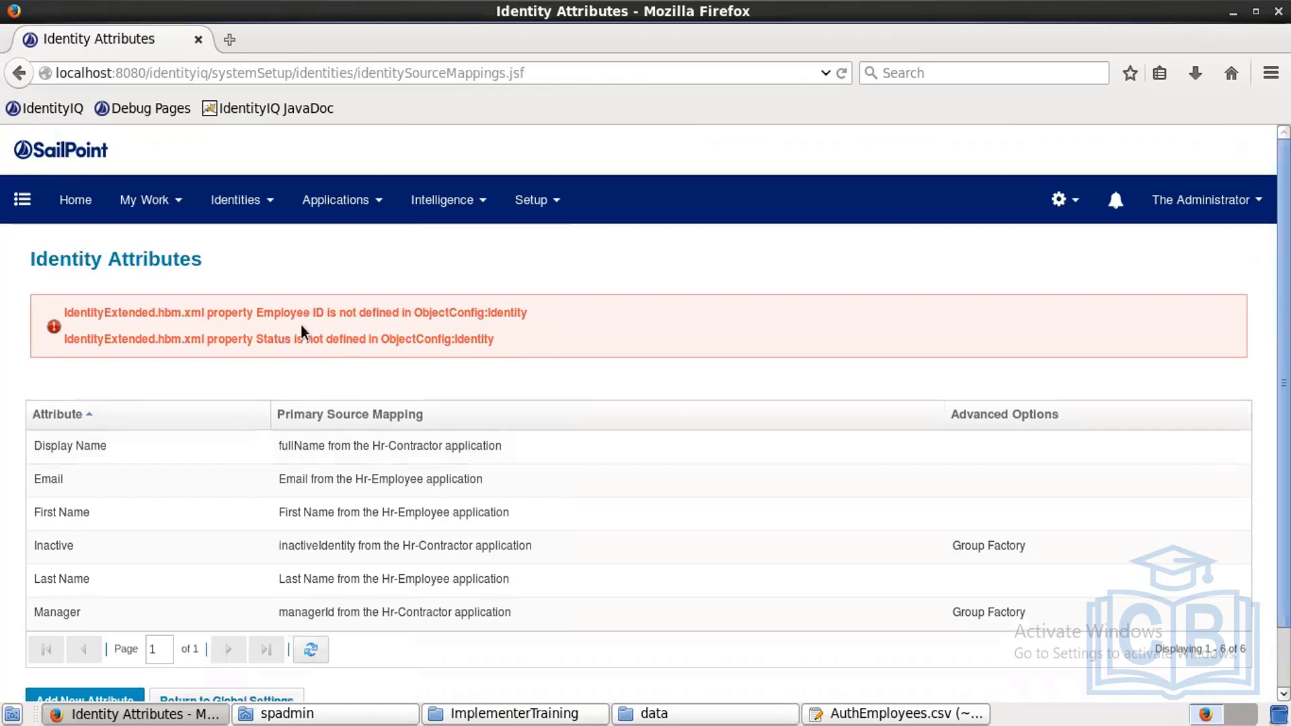
Step: Start a new identity attribute from the Identity Attributes page
{"action": "left_click", "coordinate": [107, 700]}
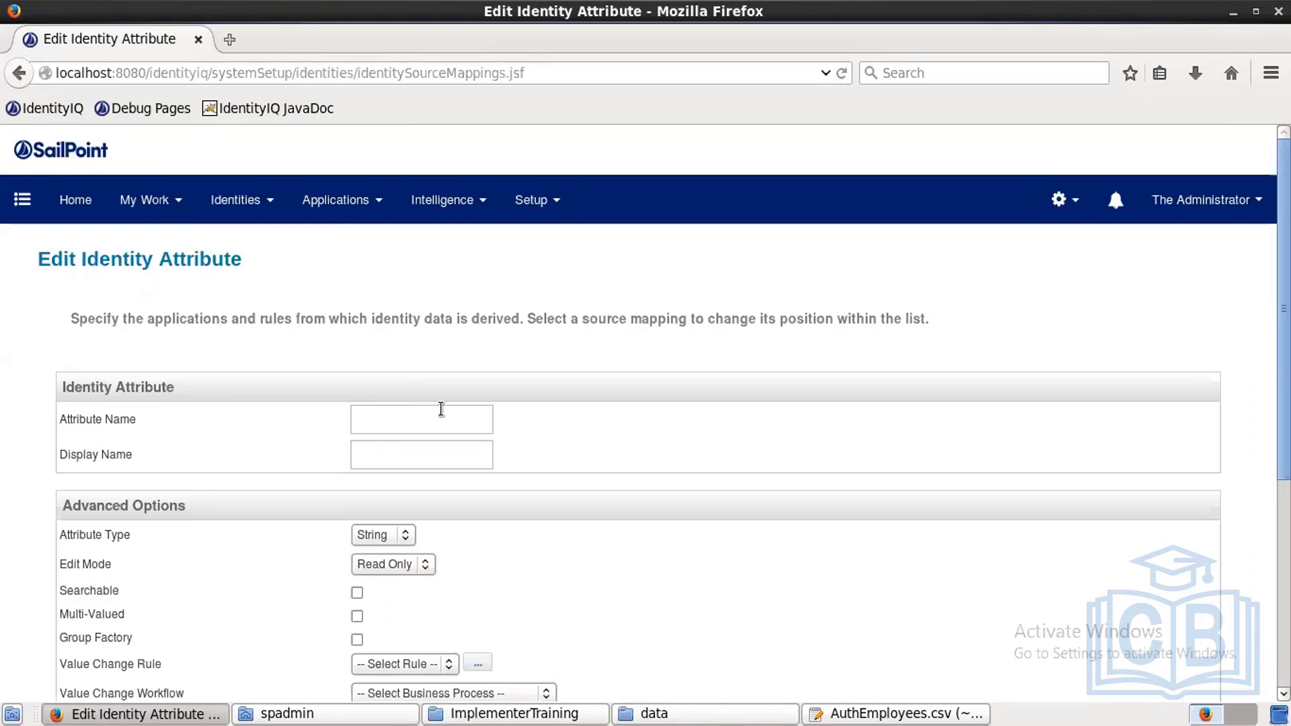
Step: Name the new attribute empId with display name 'Employee ID'
{"action": "type", "text": "emp"}
{"action": "type", "text": "l"}
{"action": "type", "text": "d"}
{"action": "left_click", "coordinate": [438, 455]}
{"action": "type", "text": "Emplo"}
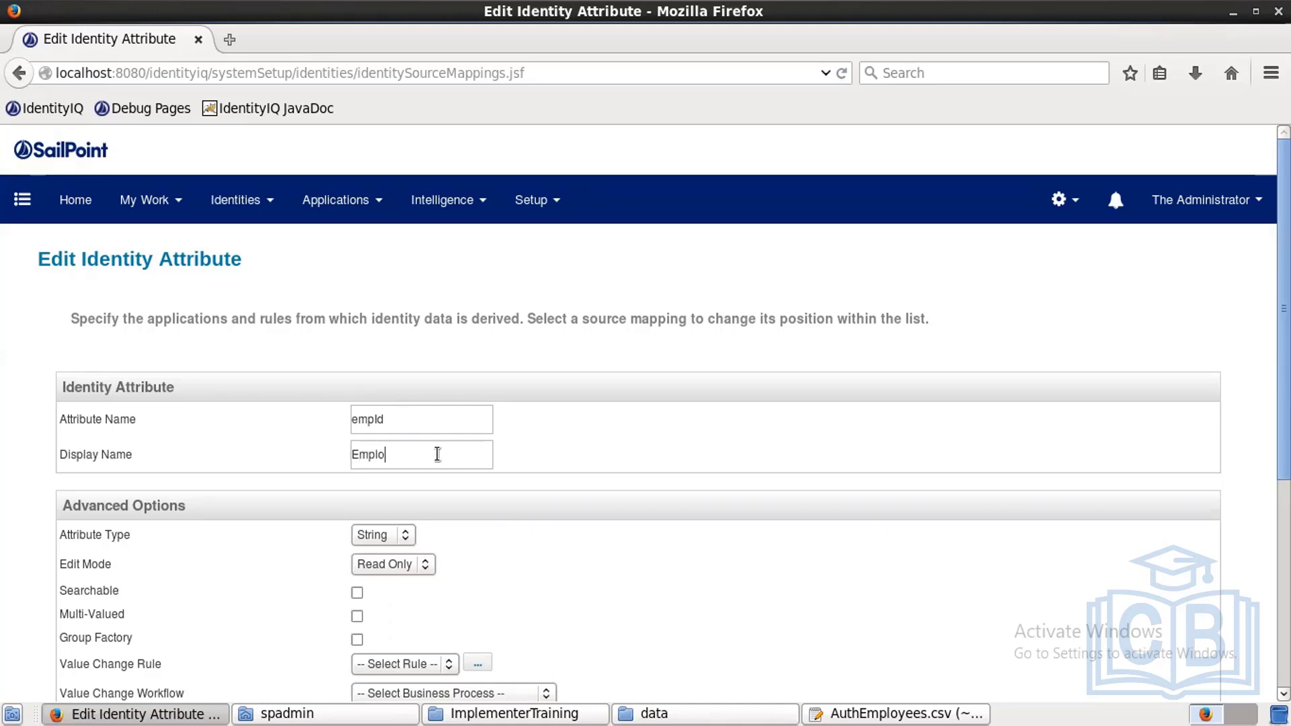
{"action": "type", "text": "yee ID"}
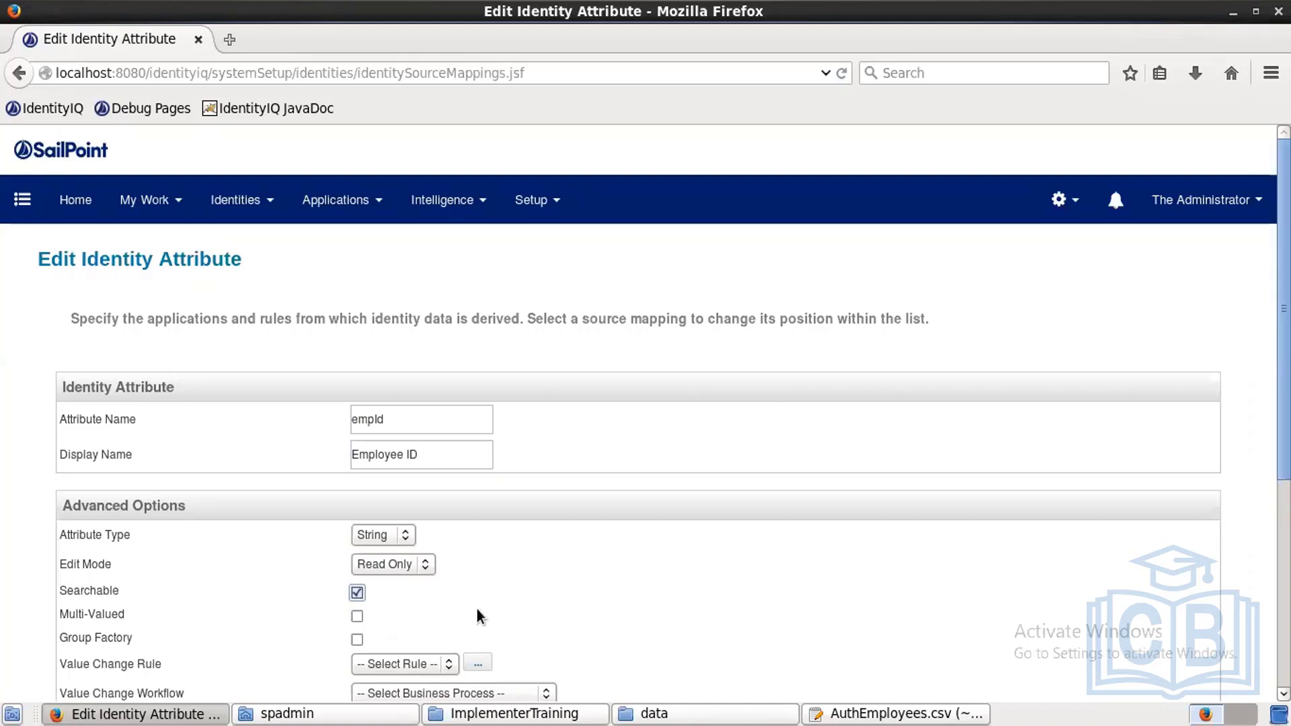
{"action": "scroll", "coordinate": [323, 544], "scroll_direction": "down", "scroll_amount": 5}
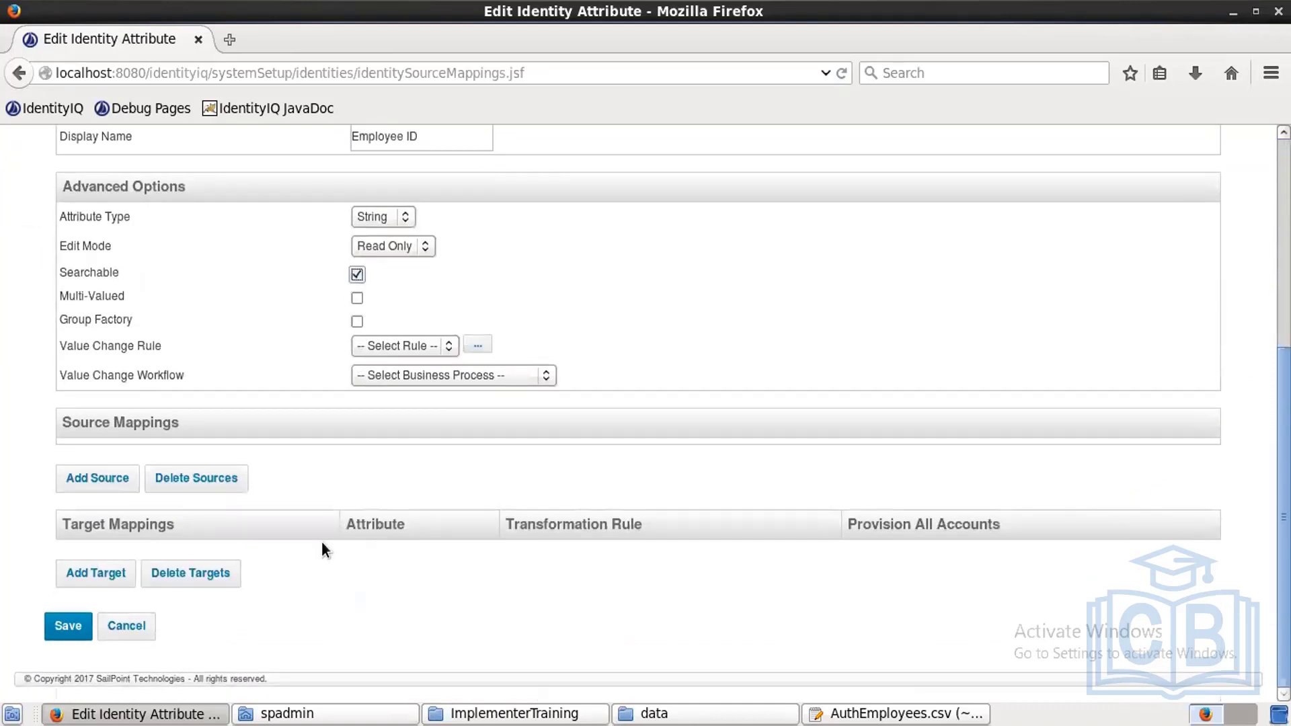
Step: Map Employee ID to employeeId from Hr-Employee as its first source
{"action": "left_click", "coordinate": [125, 482]}
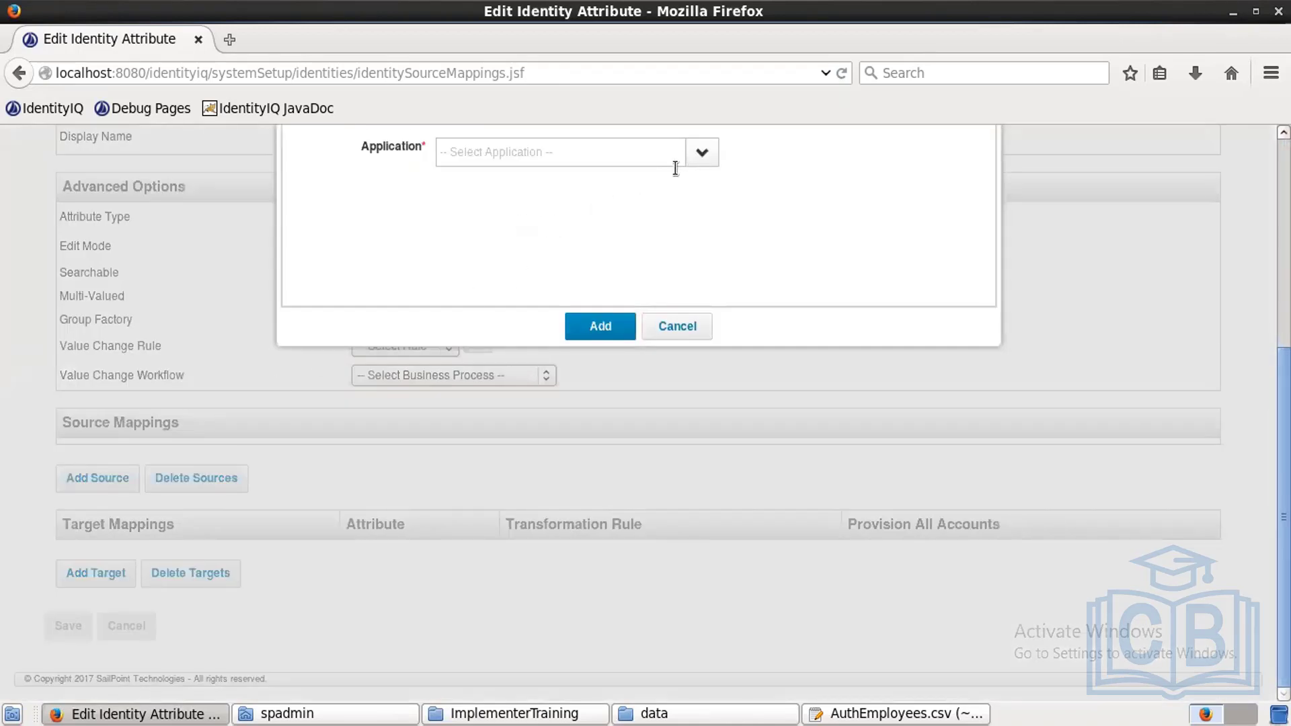
{"action": "left_click", "coordinate": [697, 154]}
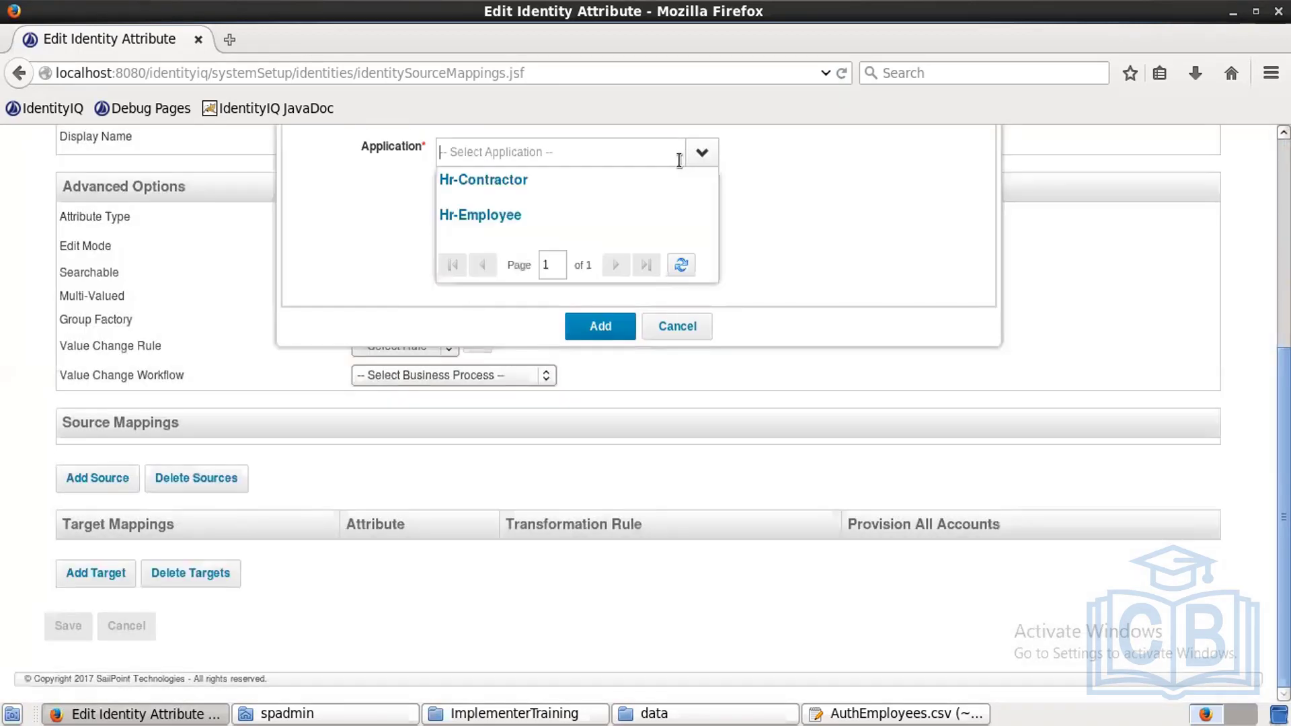
{"action": "left_click", "coordinate": [515, 223]}
{"action": "left_click", "coordinate": [509, 179]}
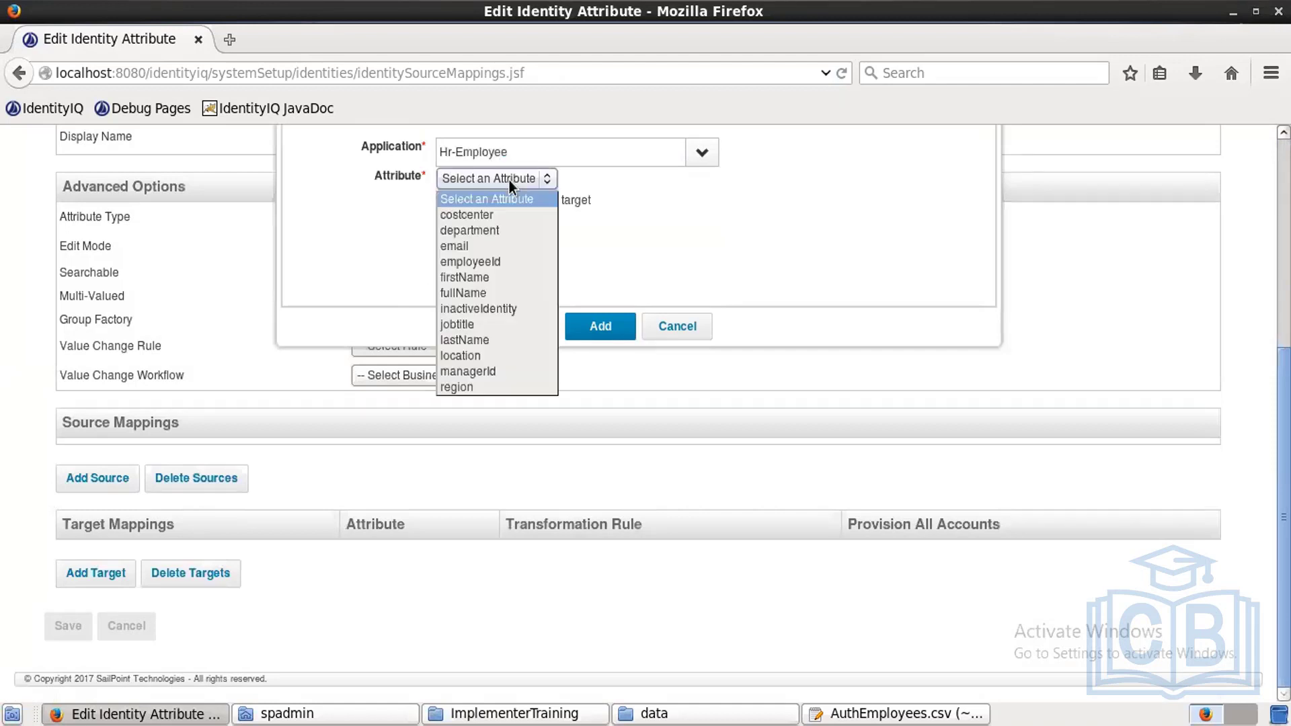
{"action": "left_click", "coordinate": [478, 263]}
{"action": "left_click", "coordinate": [582, 321]}
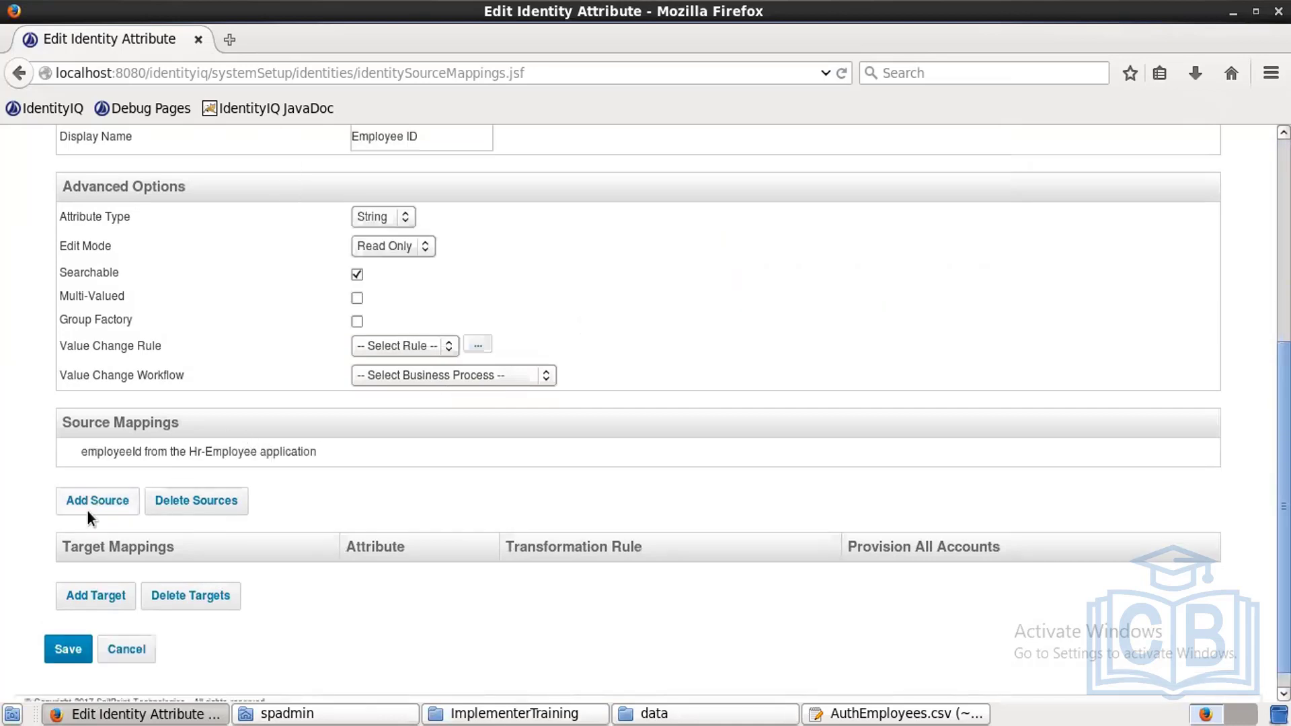
Step: Add Hr-Contractor employeeId as the second source and save the Employee ID attribute
{"action": "left_click", "coordinate": [88, 512]}
{"action": "left_click", "coordinate": [706, 159]}
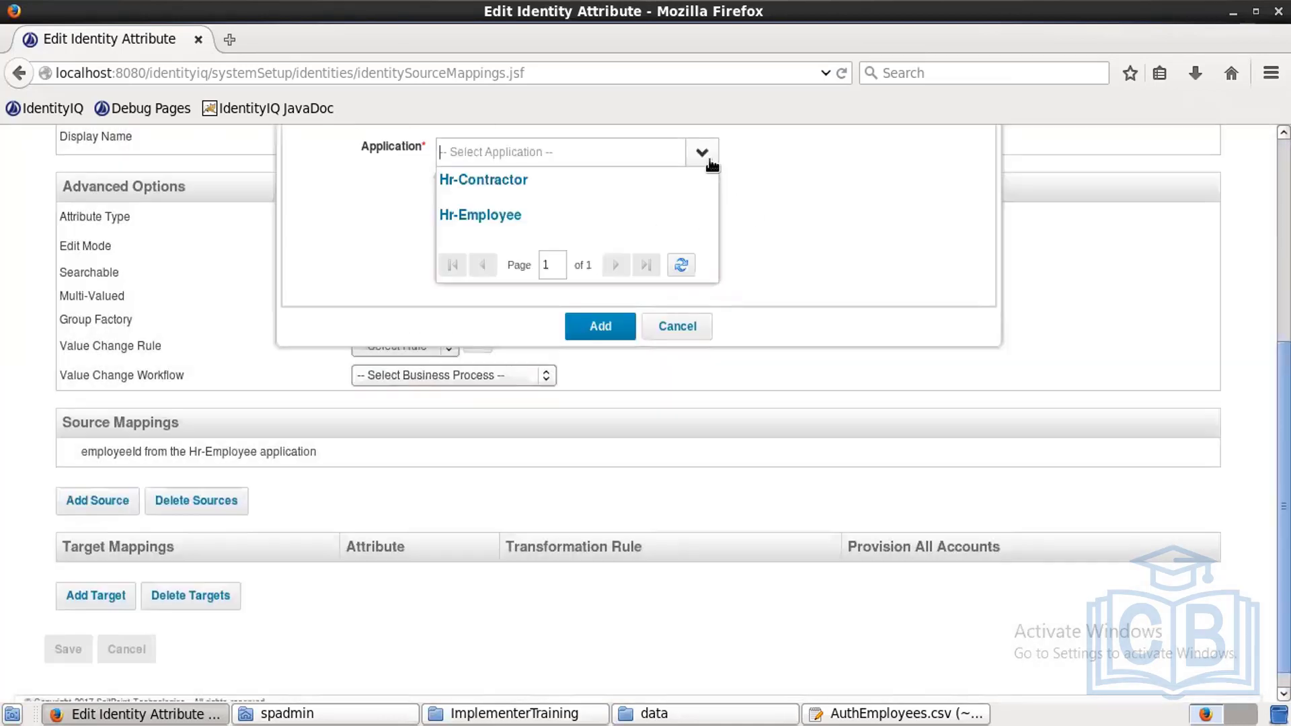
{"action": "left_click", "coordinate": [495, 182]}
{"action": "left_click", "coordinate": [496, 179]}
{"action": "left_click", "coordinate": [495, 176]}
{"action": "left_click", "coordinate": [495, 176]}
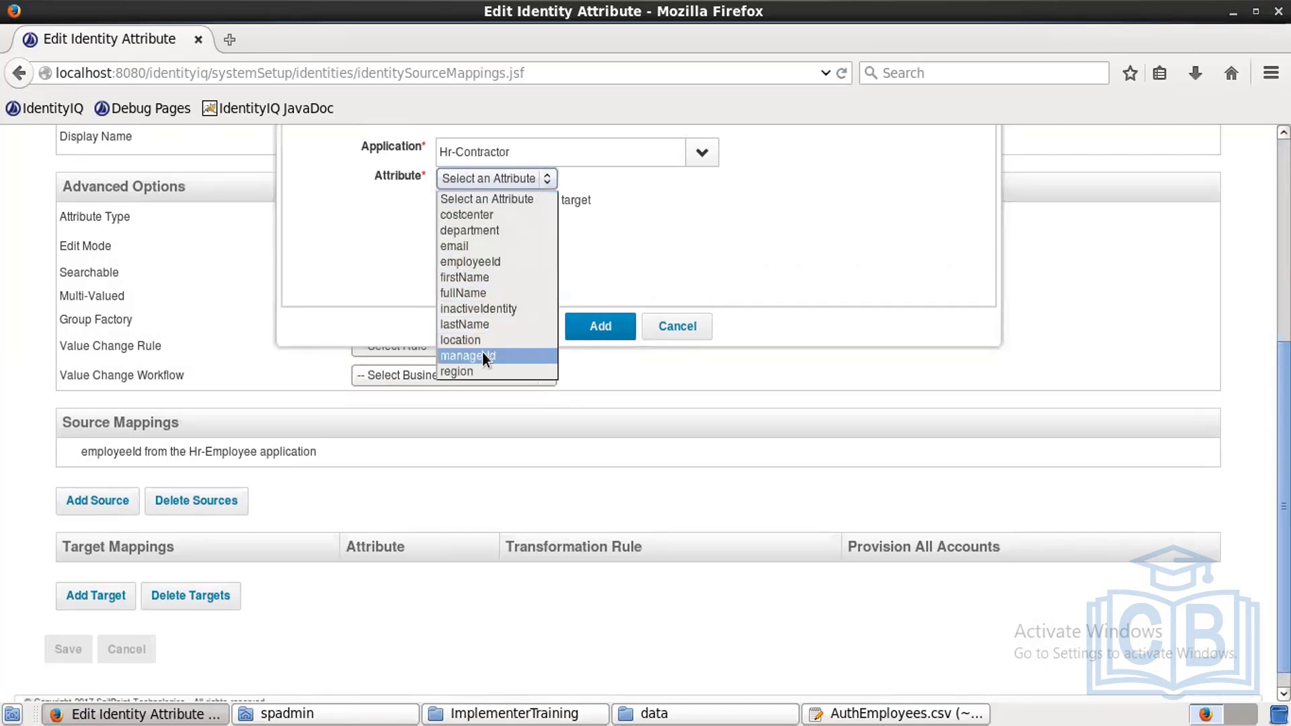
{"action": "left_click", "coordinate": [489, 264]}
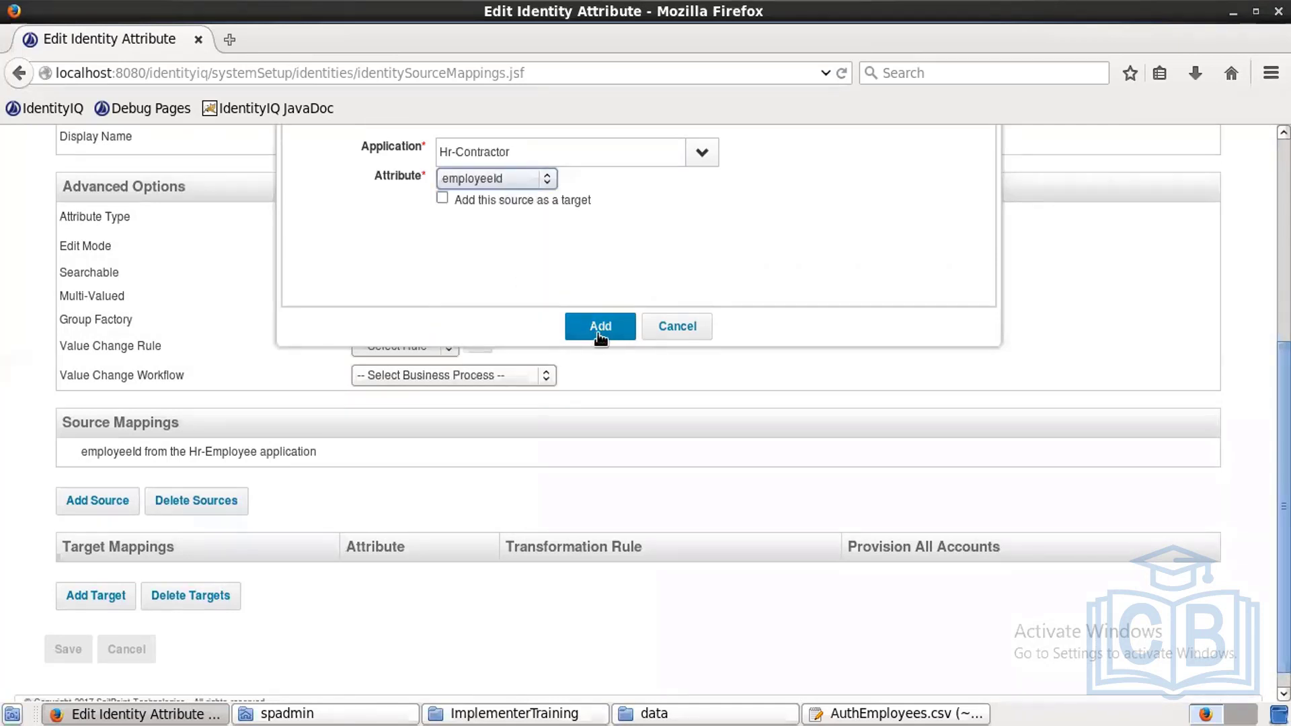
{"action": "left_click", "coordinate": [601, 332]}
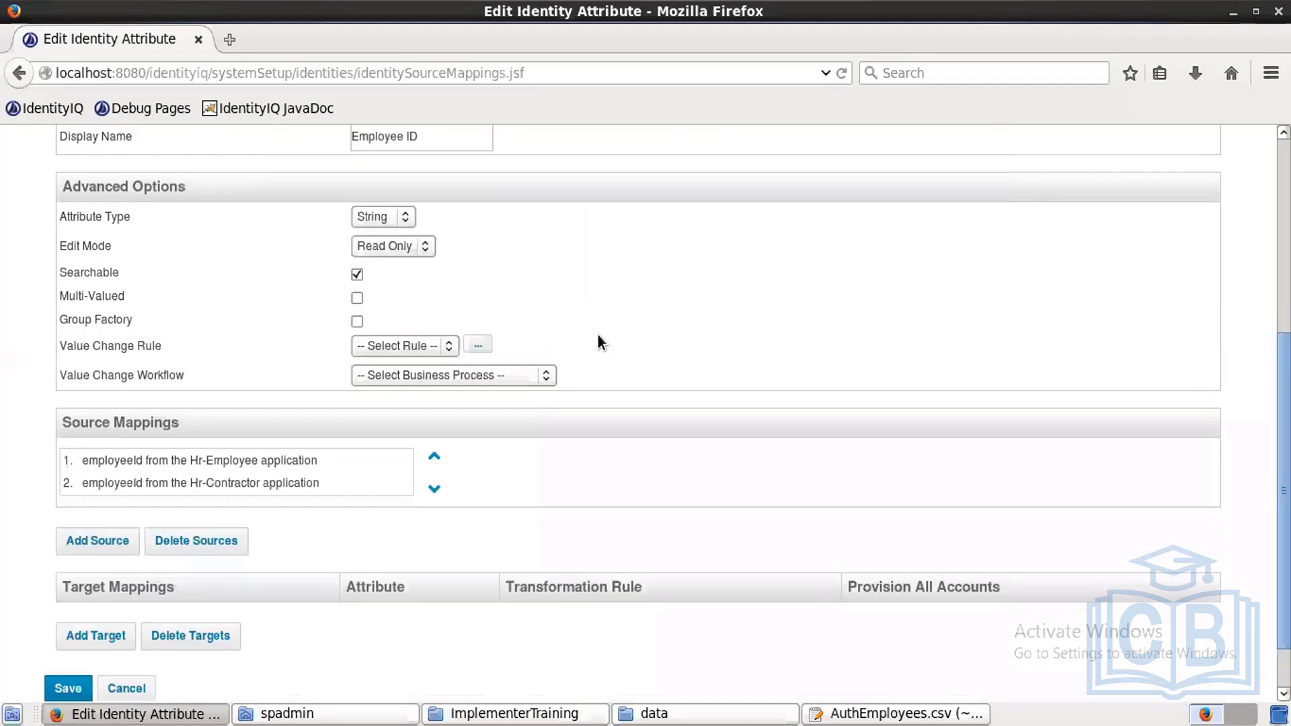
{"action": "left_click", "coordinate": [67, 687]}
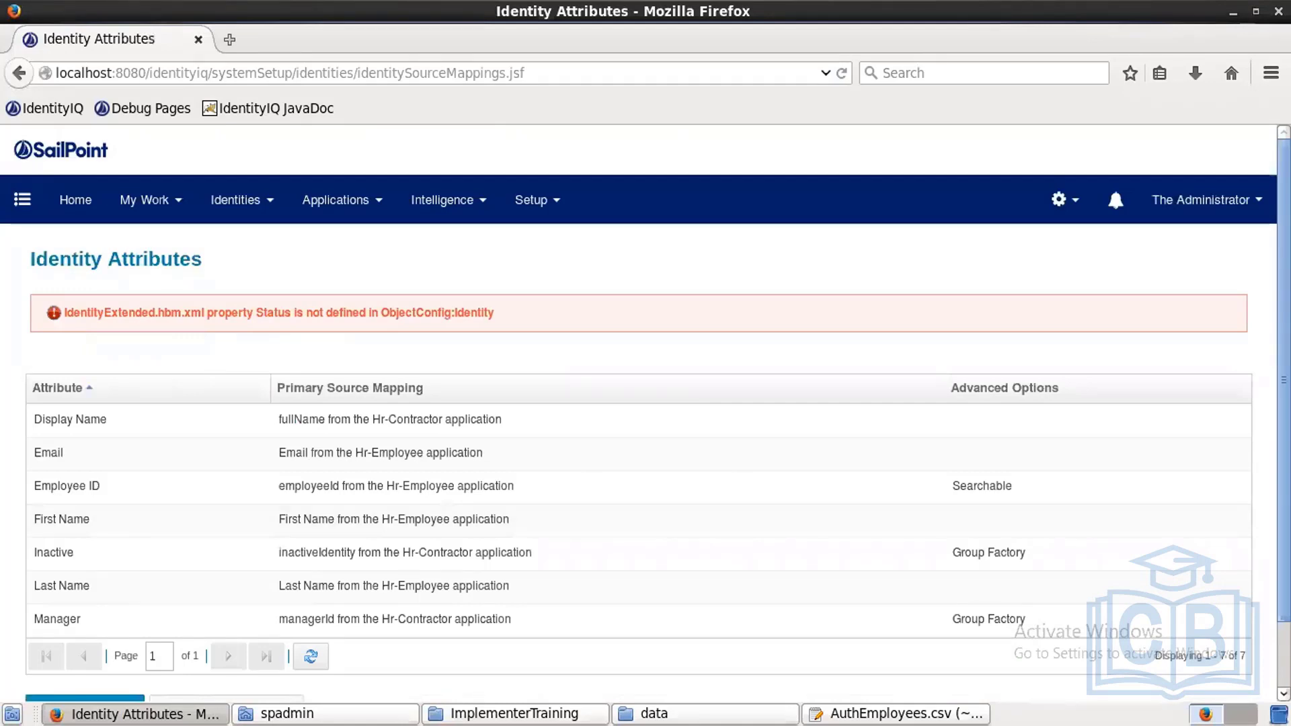
Step: Create another identity attribute named status with display name 'Status'
{"action": "left_click", "coordinate": [1273, 715]}
{"action": "scroll", "coordinate": [646, 404], "scroll_direction": "down", "scroll_amount": 2}
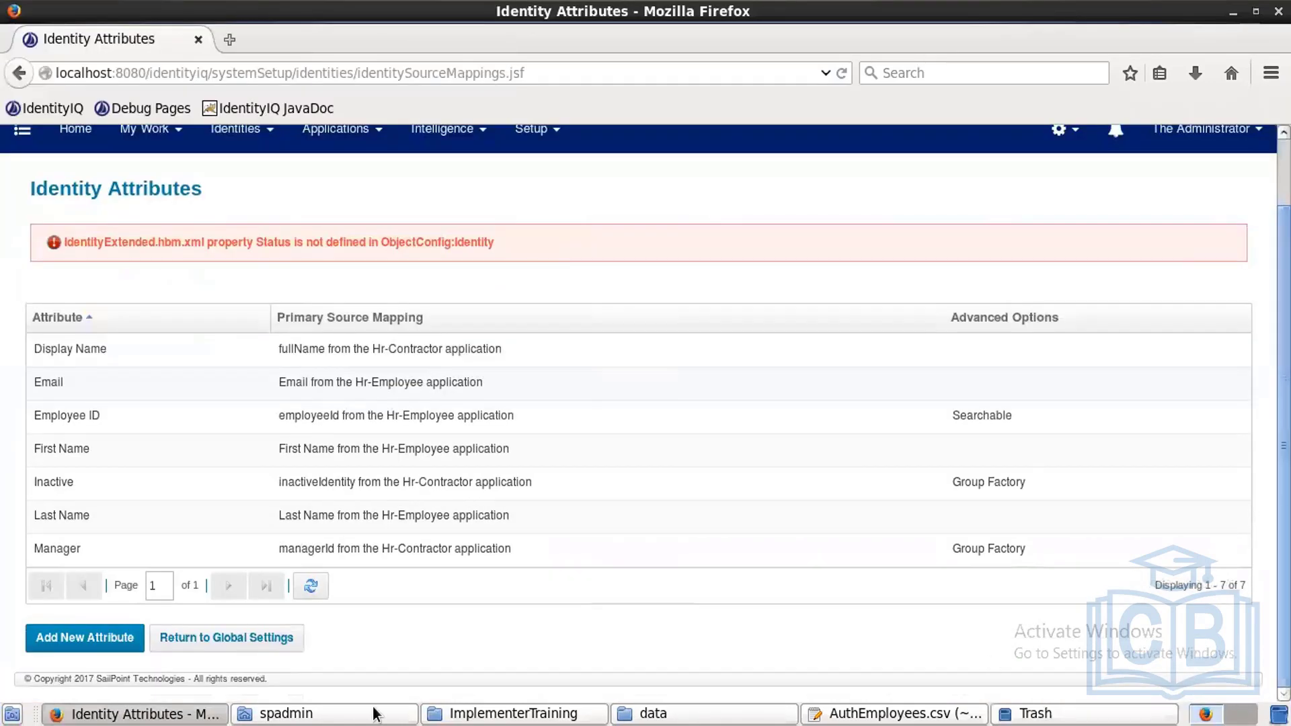
{"action": "left_click", "coordinate": [111, 643]}
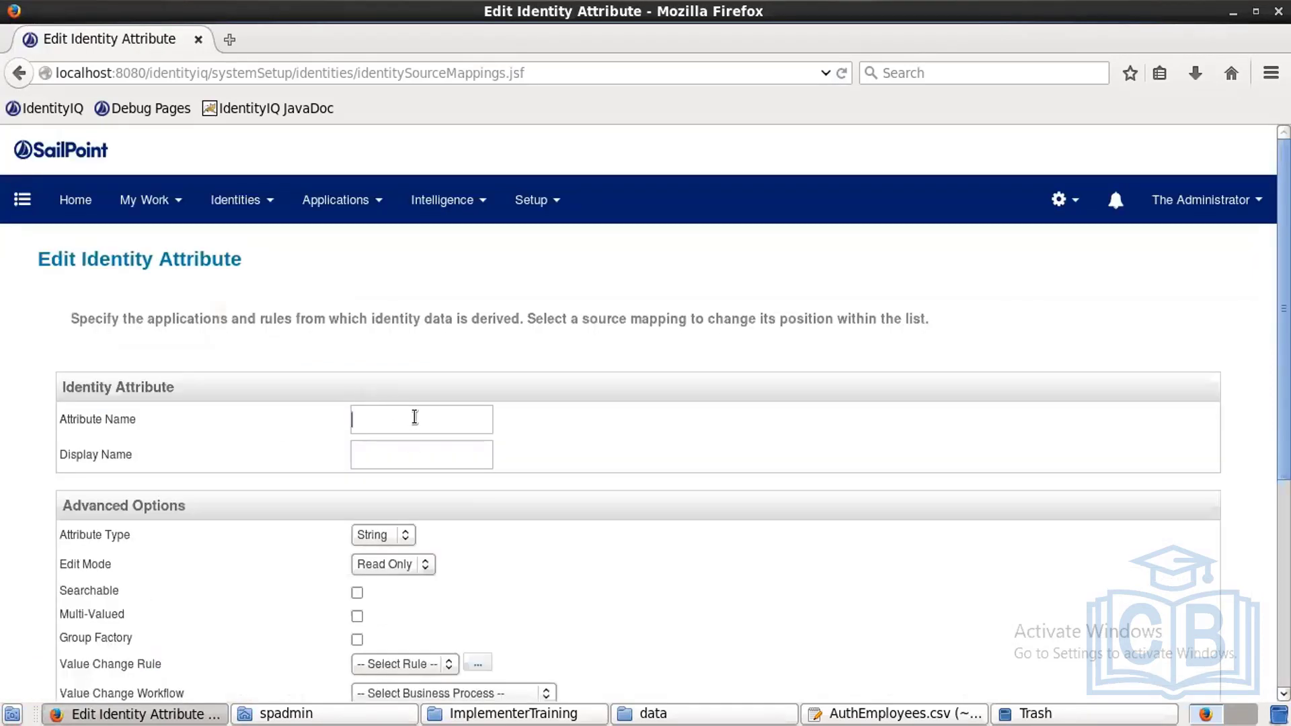
{"action": "type", "text": "status"}
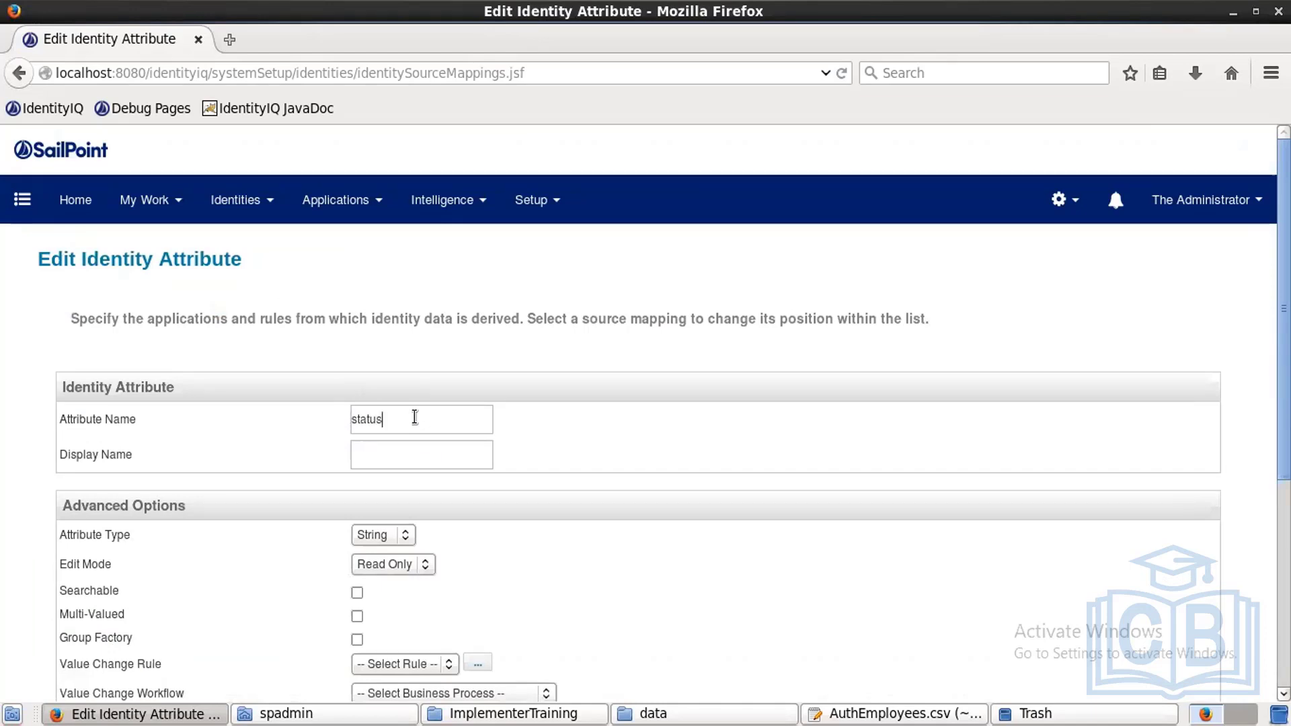
{"action": "type", "text": "Status"}
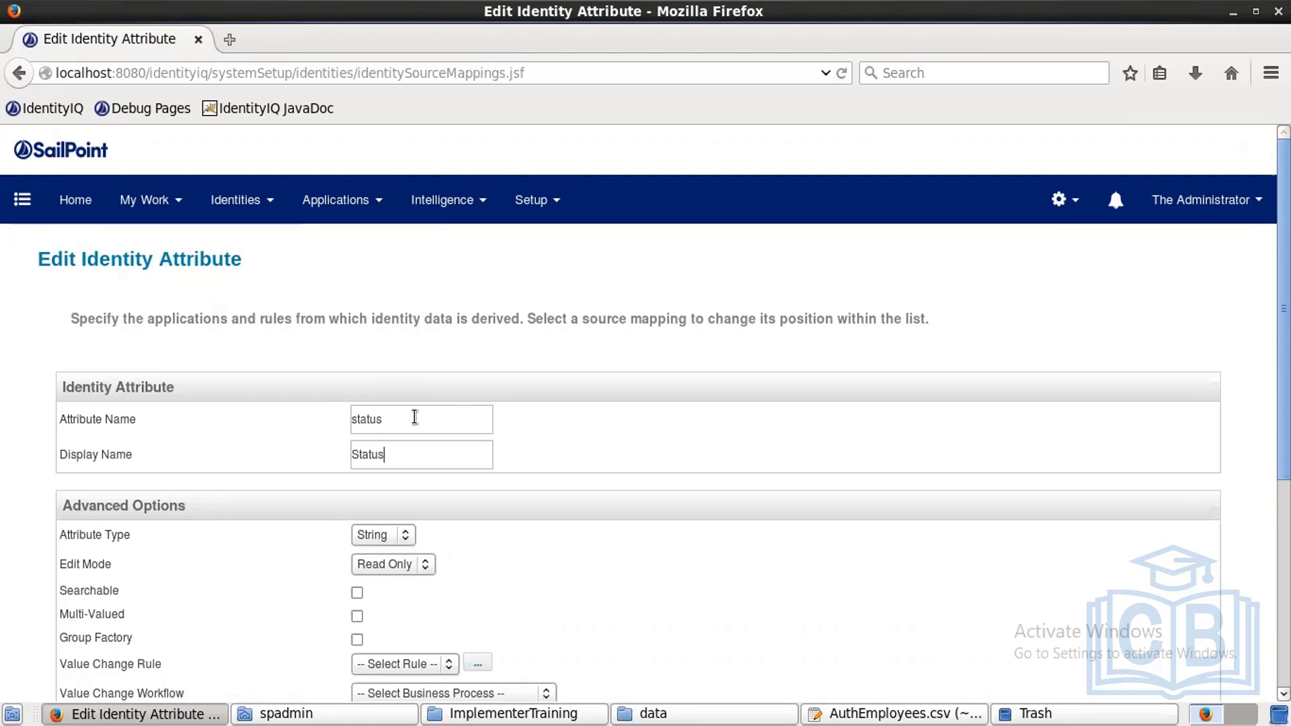
Step: Check the column names in the AuthEmployees.csv header in gedit, then return to the form
{"action": "left_click", "coordinate": [945, 713]}
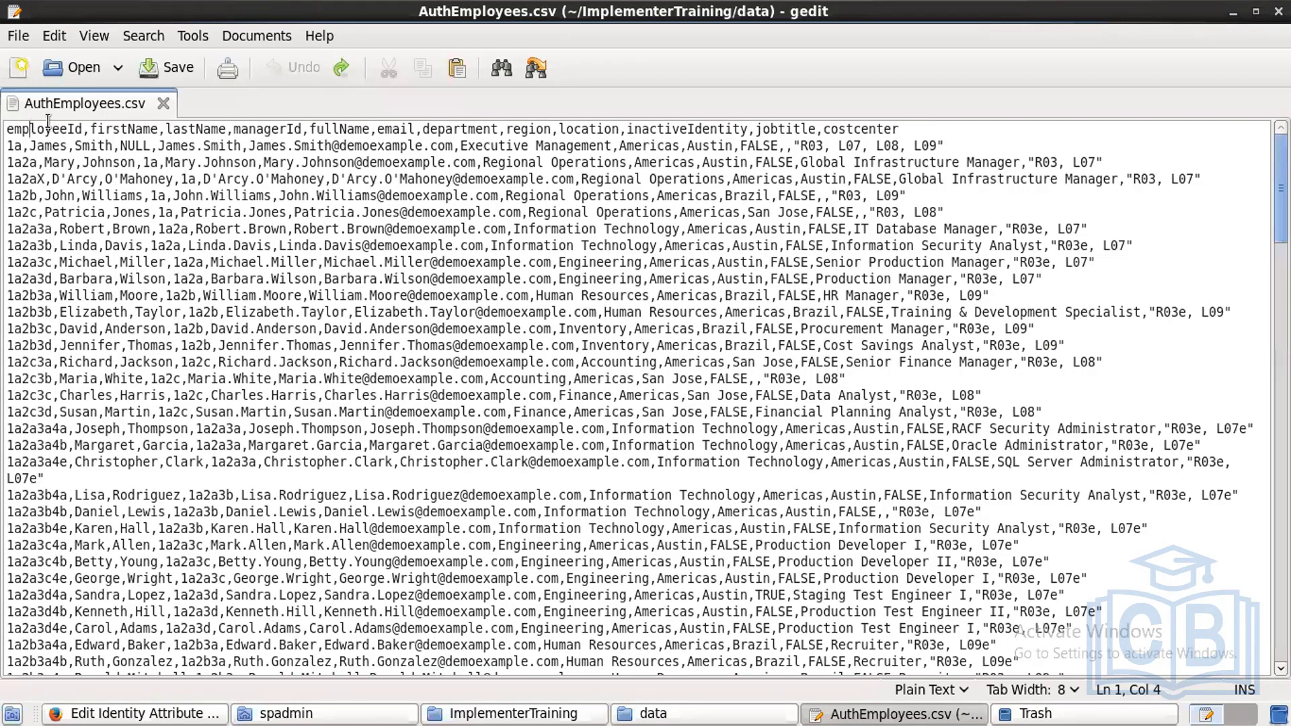
{"action": "mouse_move", "coordinate": [29, 128]}
{"action": "left_mouse_down"}
{"action": "mouse_move", "coordinate": [483, 98]}
{"action": "mouse_move", "coordinate": [636, 104]}
{"action": "left_mouse_up"}
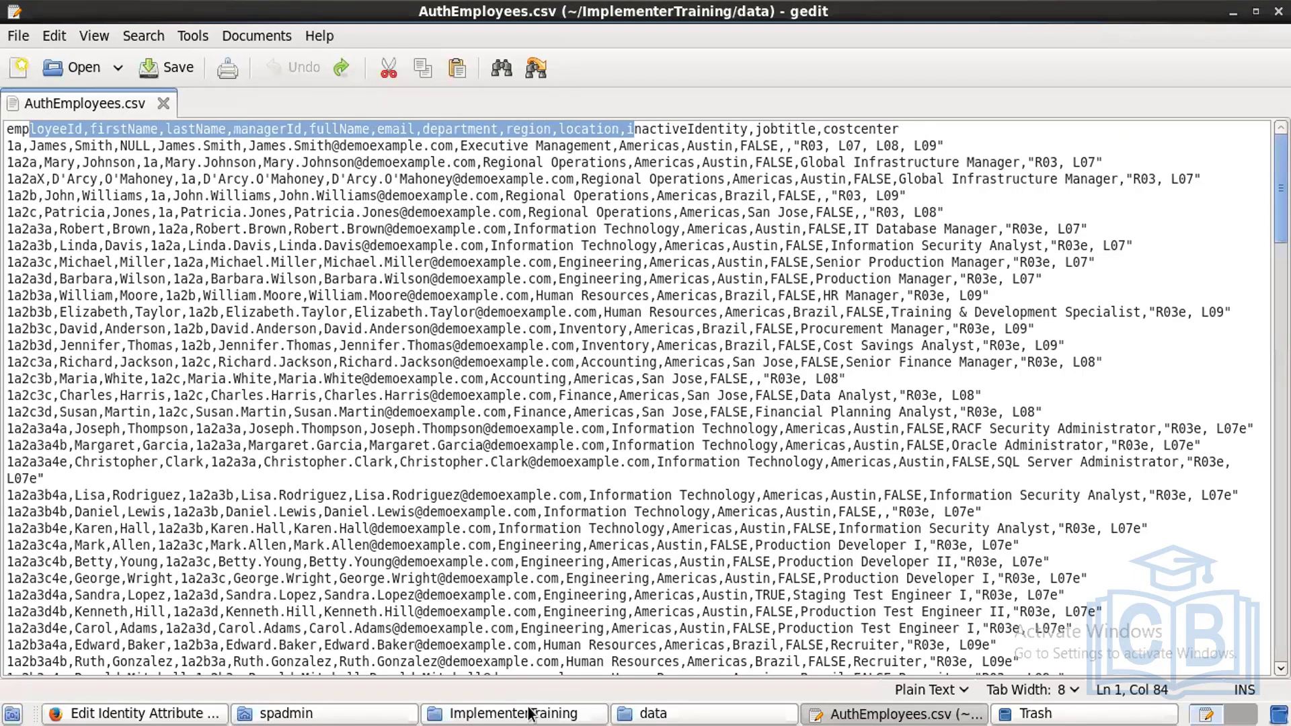
{"action": "left_click", "coordinate": [141, 714]}
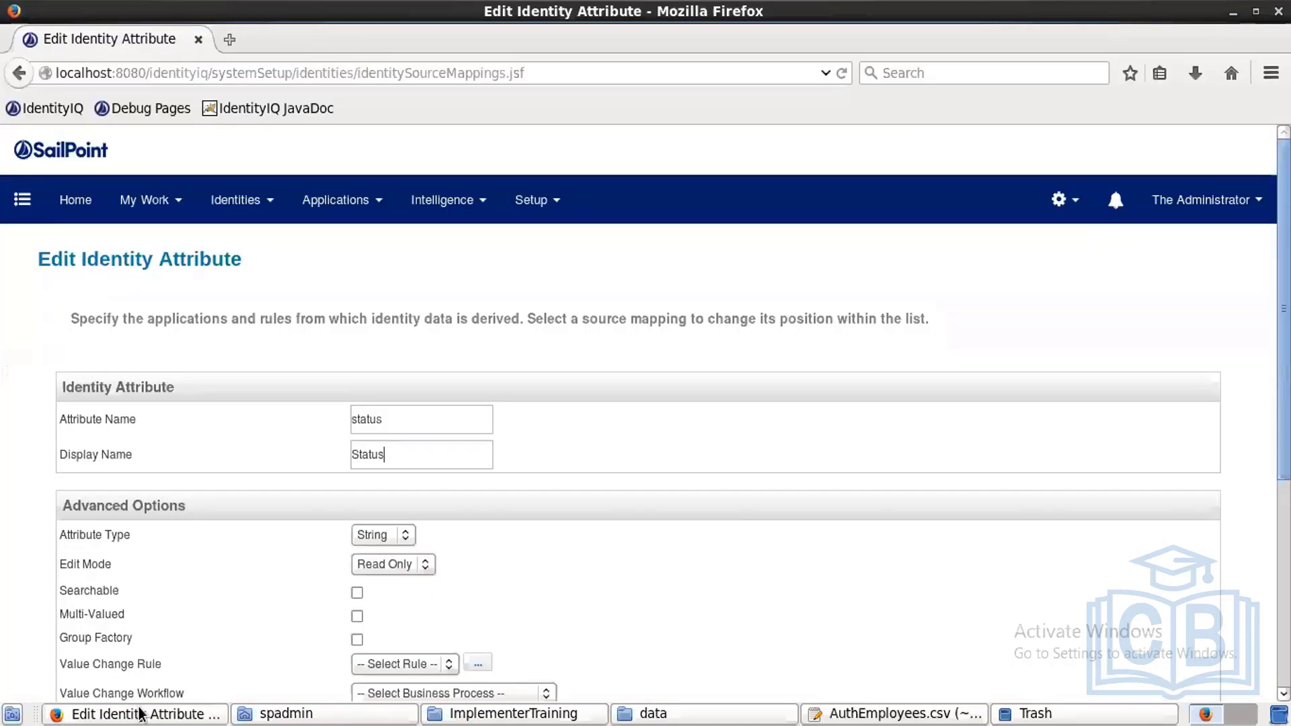
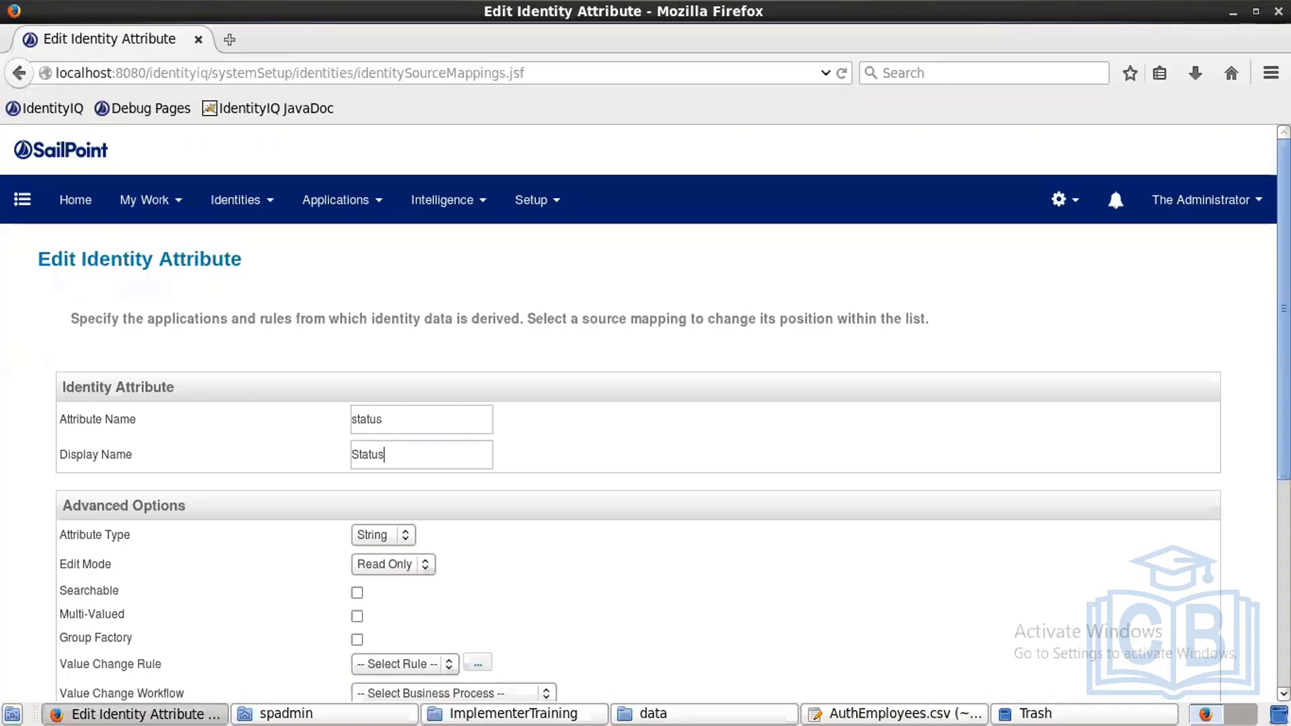
Step: Mark the status attribute as a Group Factory, keeping its attribute name as status
{"action": "scroll", "coordinate": [646, 404], "scroll_direction": "down", "scroll_amount": 5}
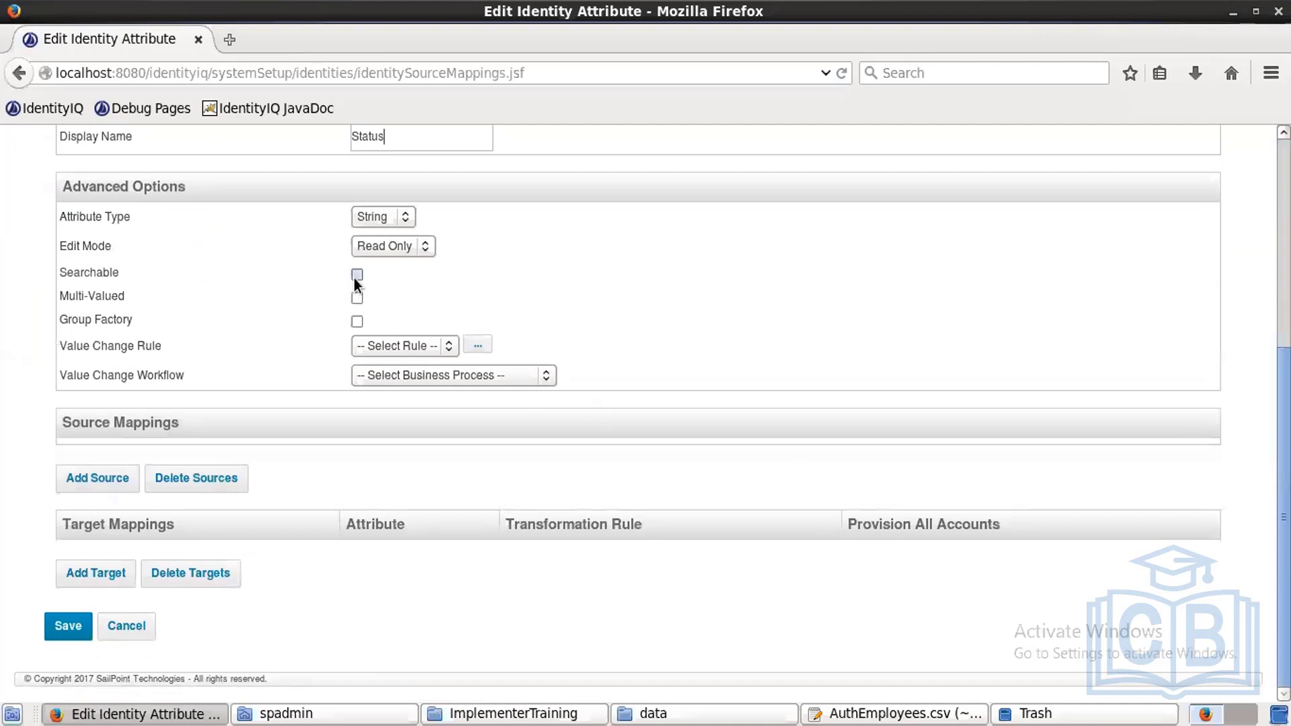
{"action": "left_click", "coordinate": [357, 322]}
{"action": "scroll", "coordinate": [448, 446], "scroll_direction": "up", "scroll_amount": 5}
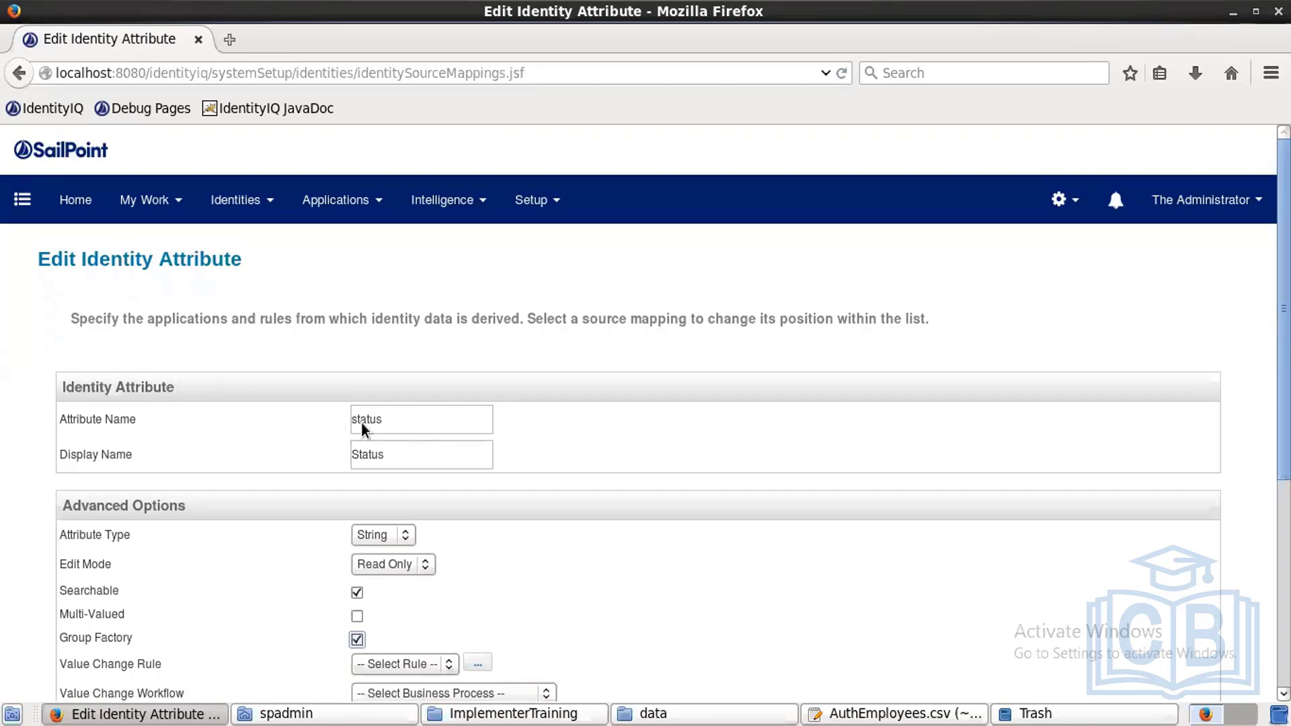
{"action": "left_click_drag", "start_coordinate": [406, 418], "coordinate": [299, 415]}
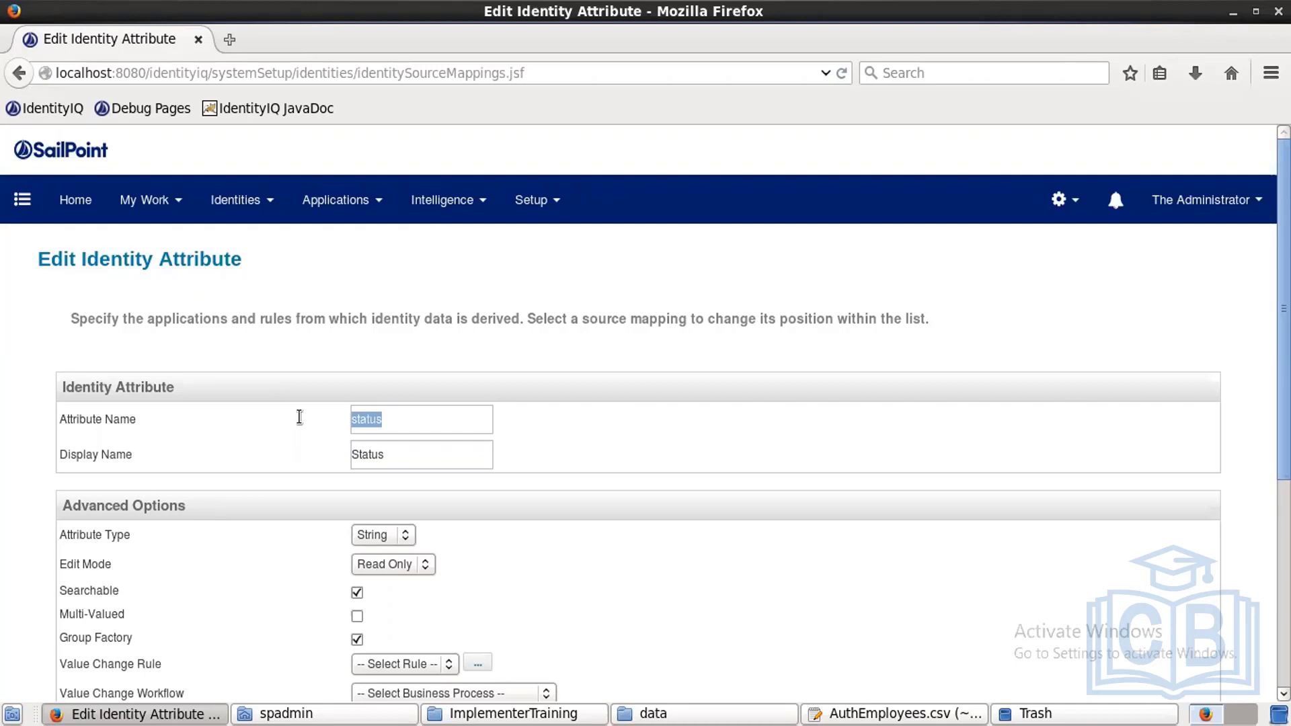
{"action": "left_click", "coordinate": [412, 422]}
{"action": "type", "text": "Attribute"}
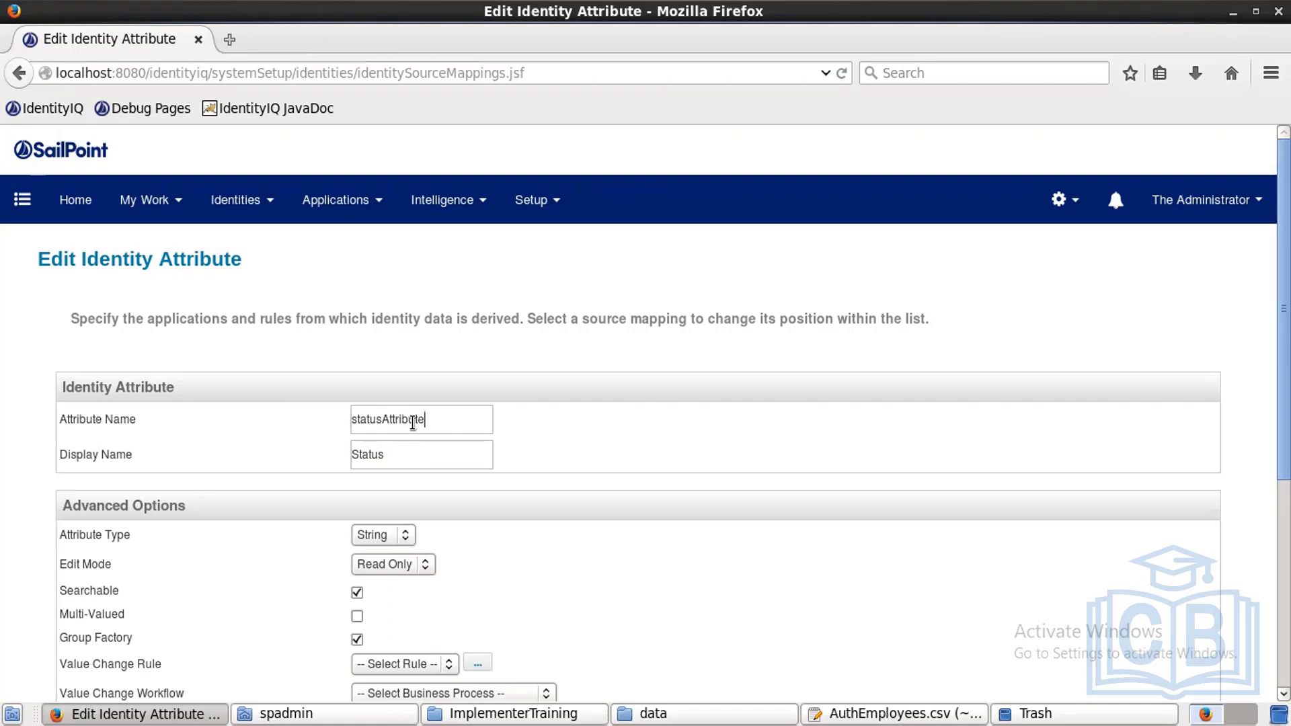
{"action": "key", "text": "BackSpace"}
{"action": "key", "text": "BackSpace"}
{"action": "key", "text": "BackSpace"}
{"action": "key", "text": "BackSpace"}
{"action": "key", "text": "BackSpace"}
{"action": "key", "text": "BackSpace"}
{"action": "key", "text": "BackSpace"}
{"action": "key", "text": "BackSpace"}
{"action": "key", "text": "BackSpace"}
{"action": "scroll", "coordinate": [413, 422], "scroll_direction": "down", "scroll_amount": 5}
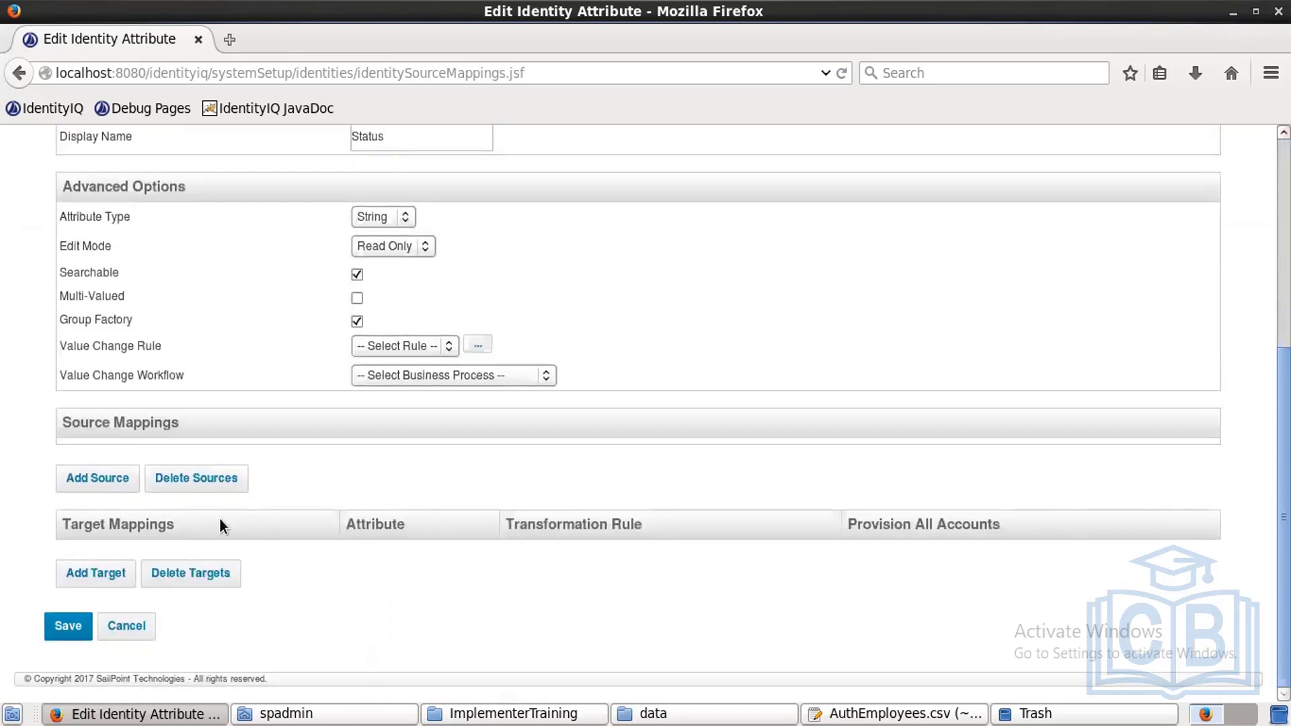
Step: Add a status source from the Hr-Employee application using the Application Rule option
{"action": "left_click", "coordinate": [95, 477]}
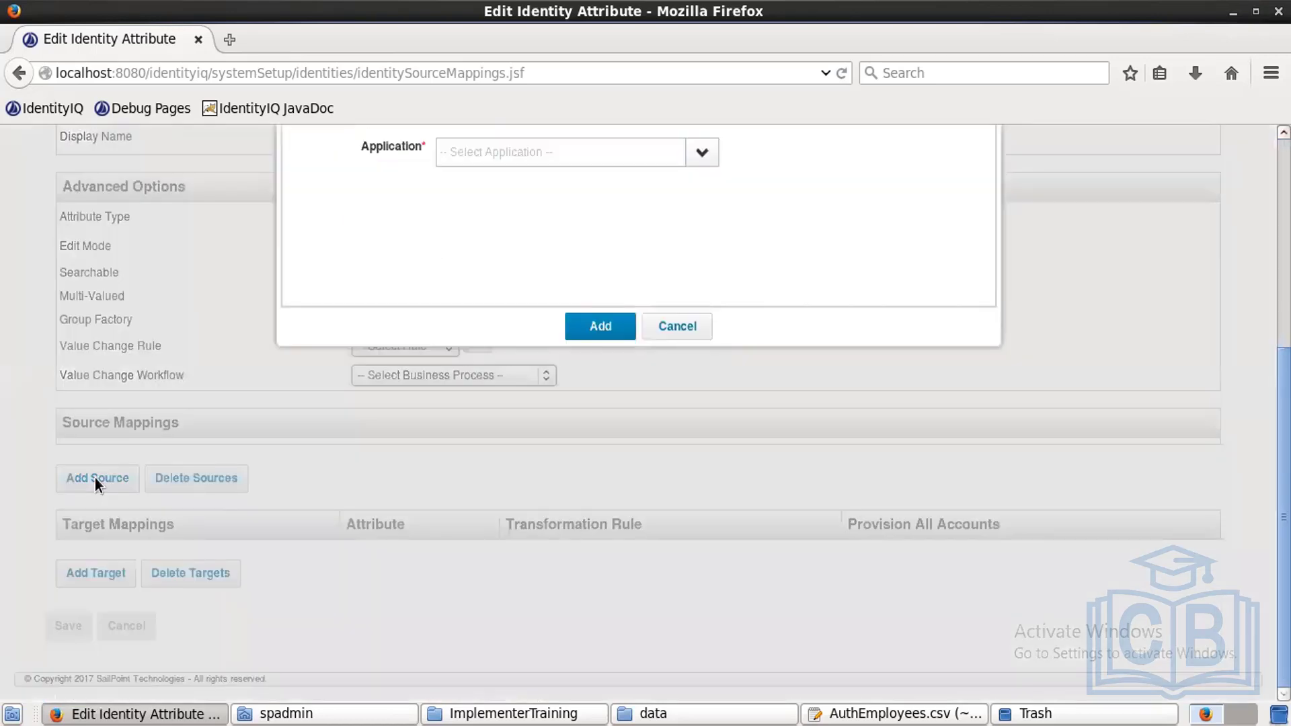
{"action": "left_click", "coordinate": [704, 153]}
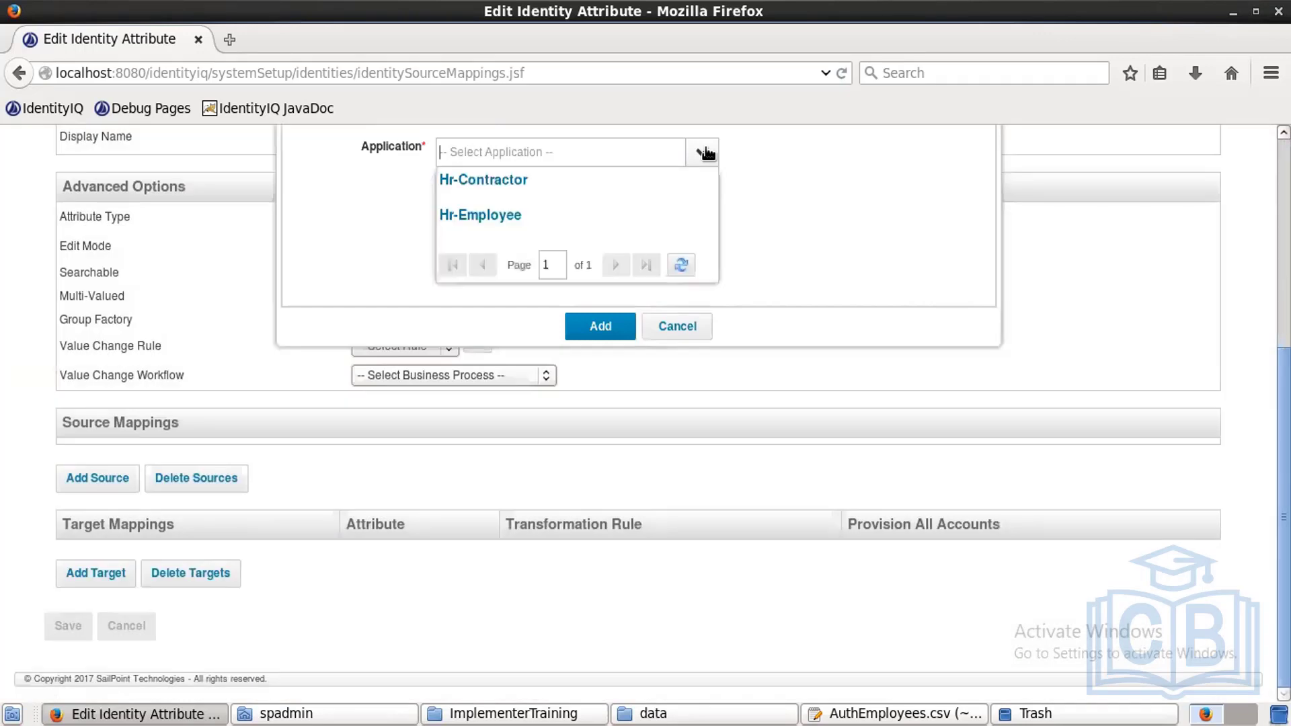
{"action": "left_click", "coordinate": [508, 214]}
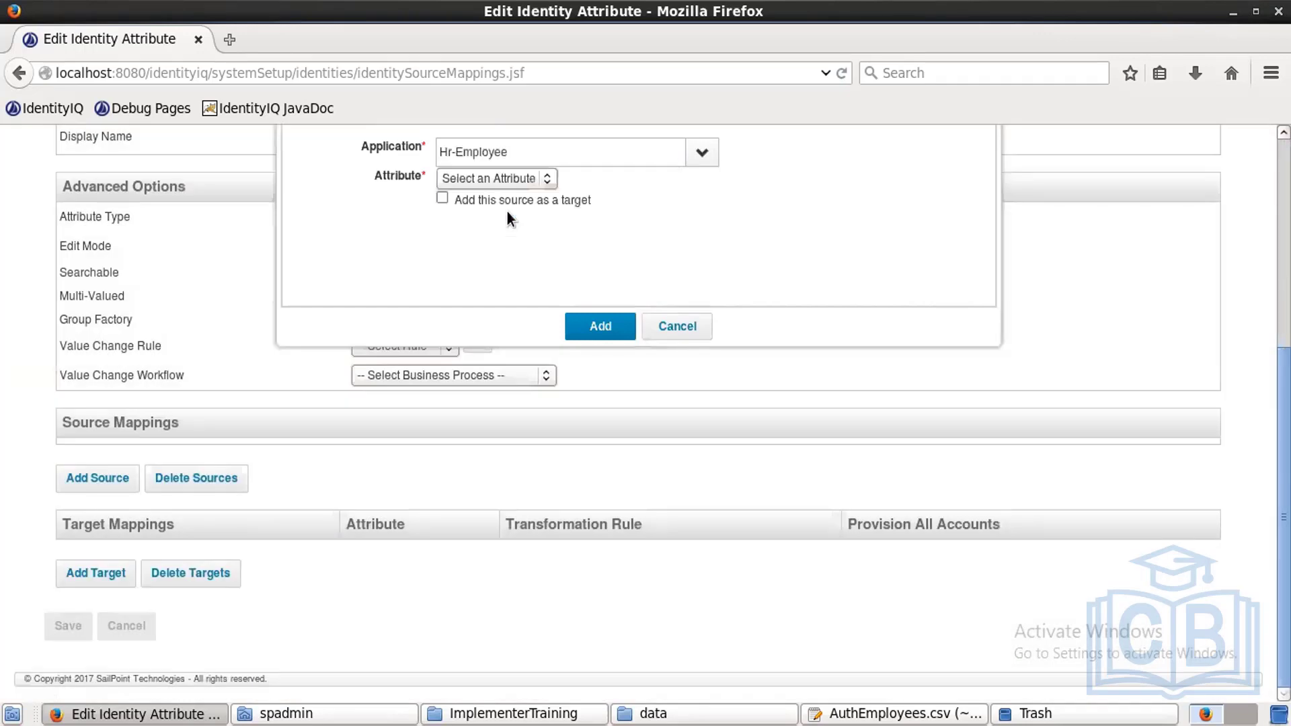
{"action": "left_click", "coordinate": [516, 172]}
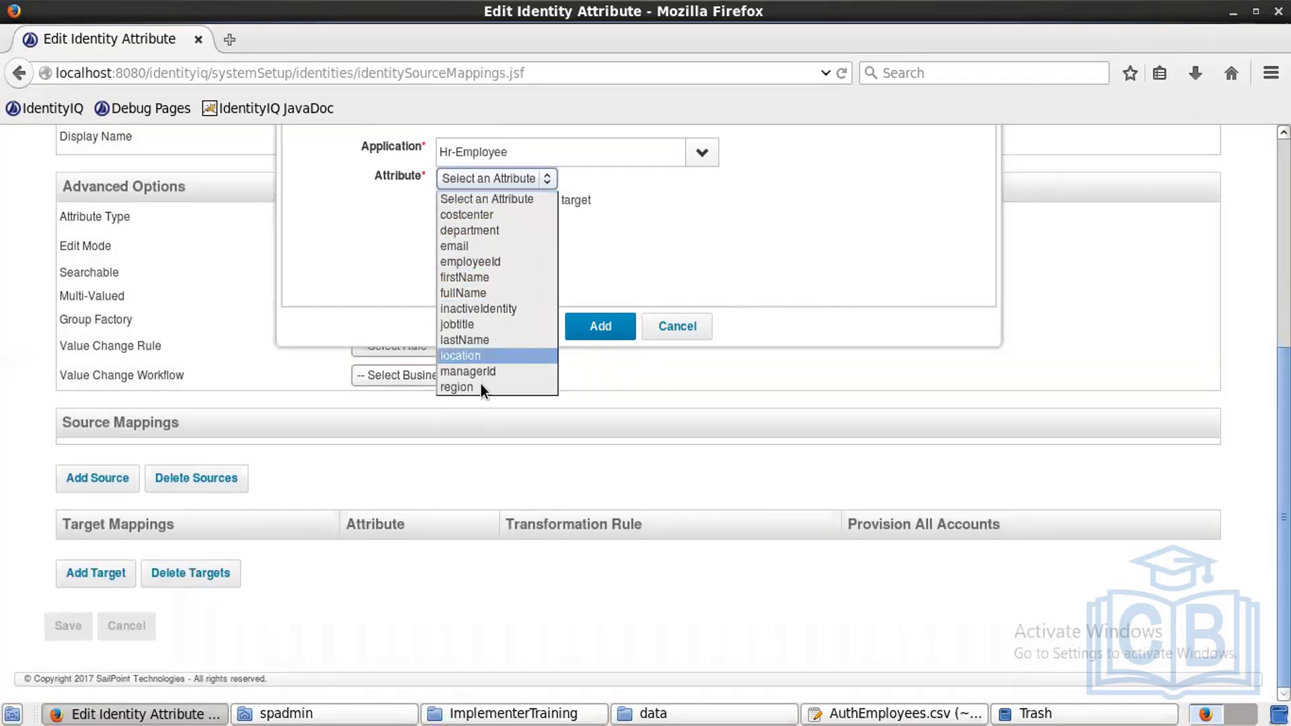
{"action": "left_click", "coordinate": [498, 199]}
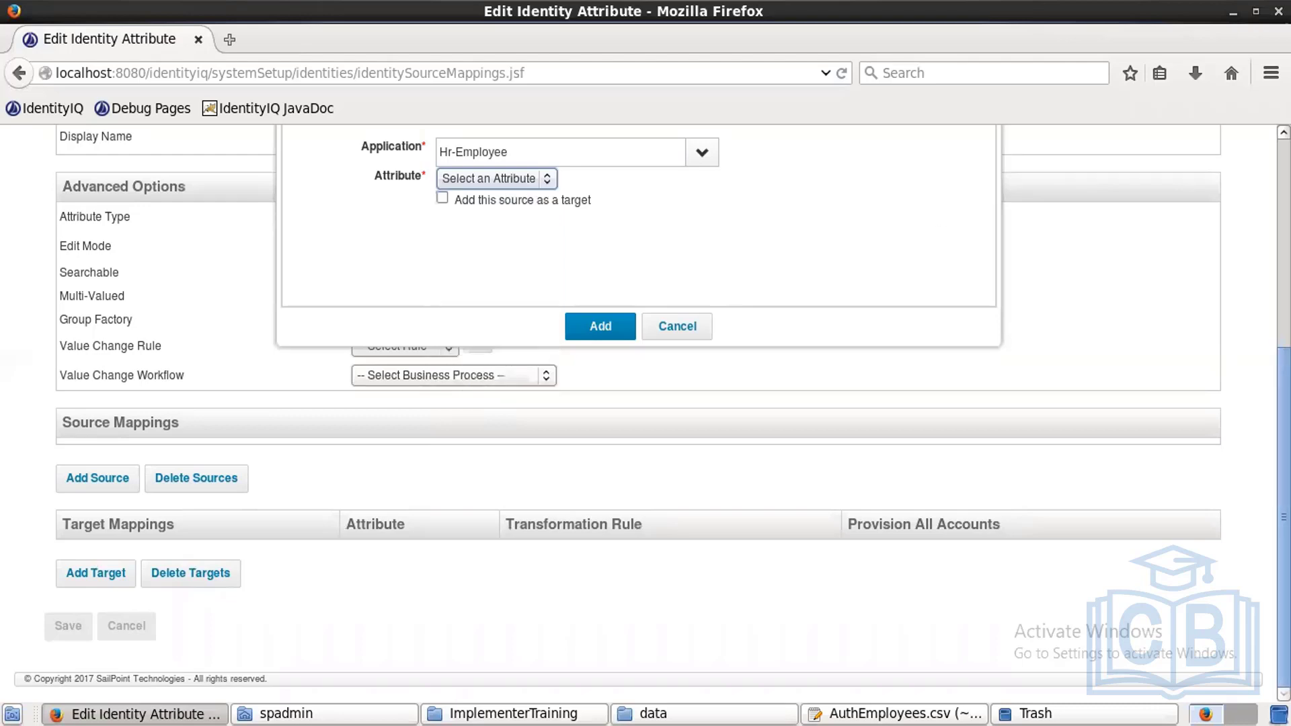
{"action": "scroll", "coordinate": [639, 403], "scroll_direction": "up", "scroll_amount": 5}
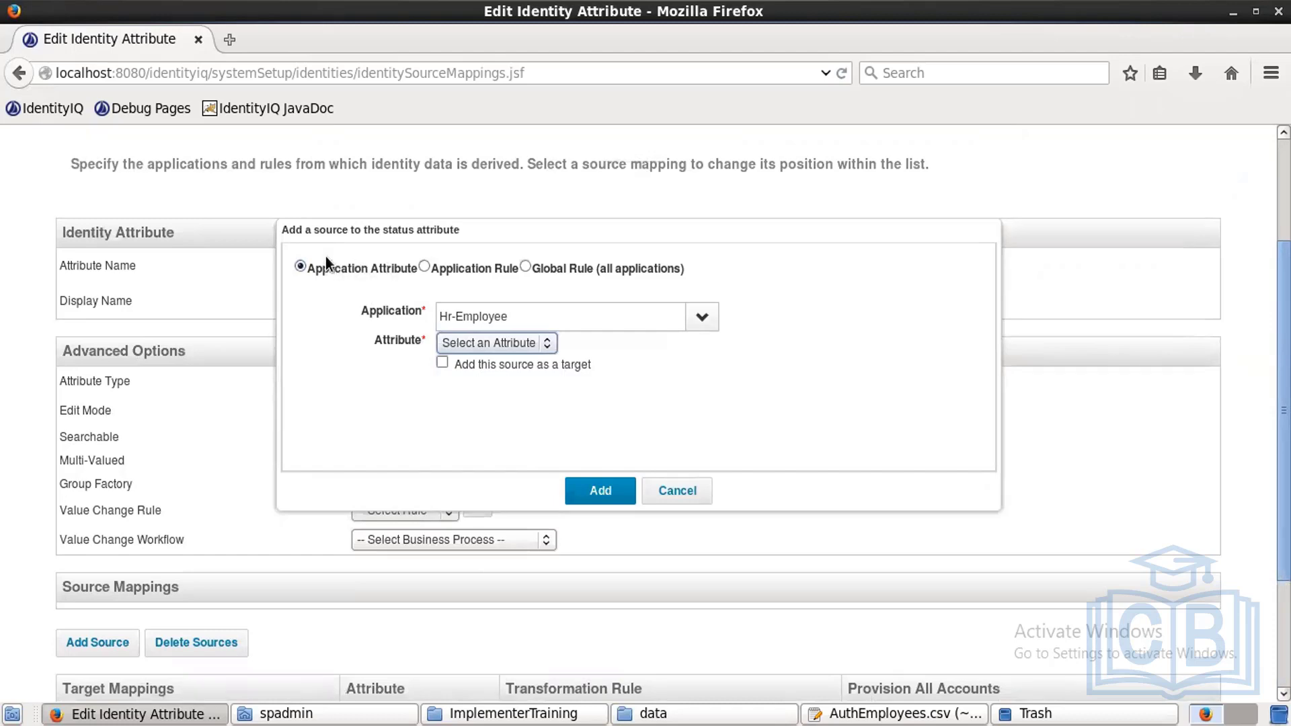
{"action": "left_click", "coordinate": [423, 266]}
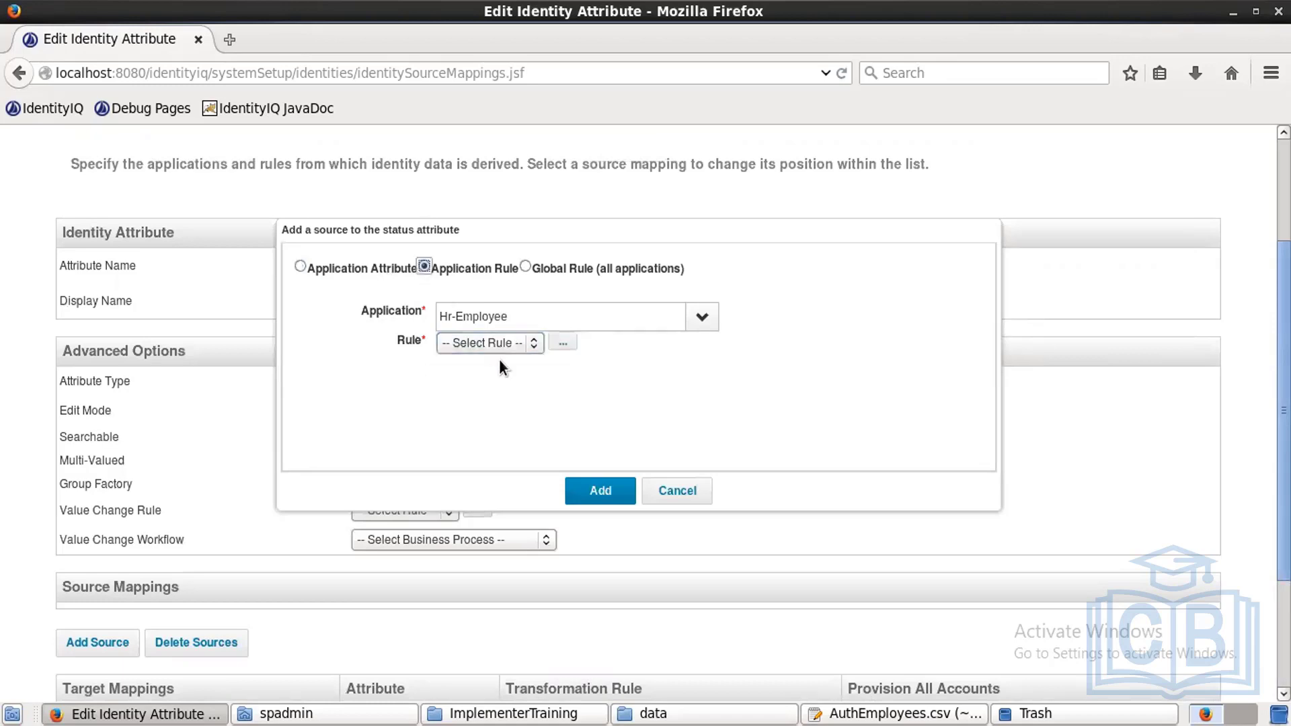
Step: Write and save a new rule 'Emp status rule' that returns "Employee"
{"action": "left_click", "coordinate": [568, 336]}
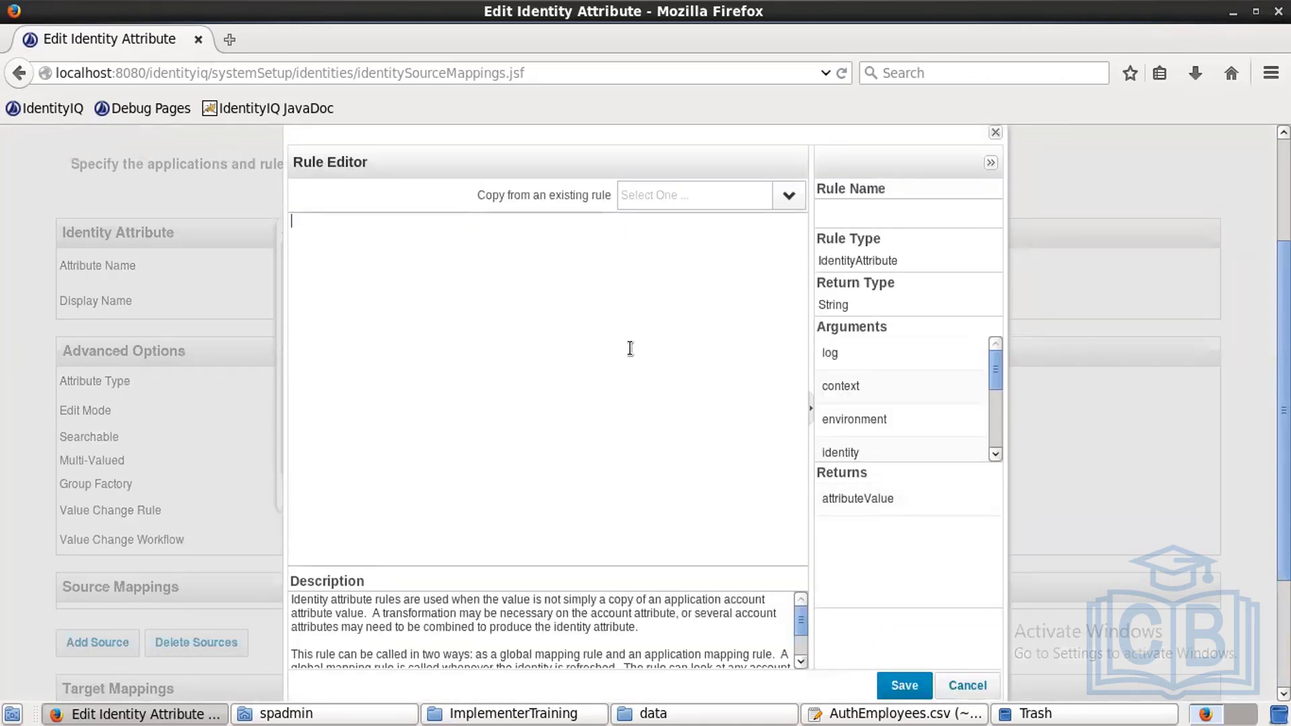
{"action": "type", "text": "return \"Employee\";"}
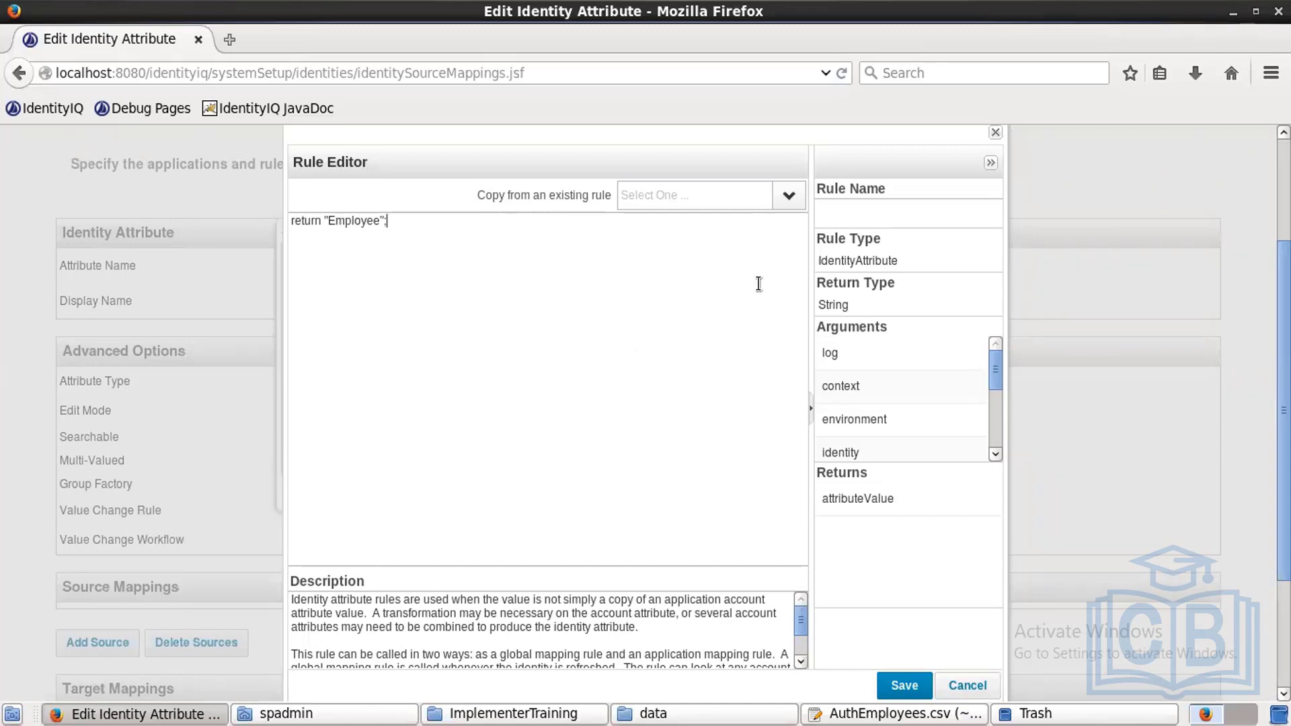
{"action": "left_click", "coordinate": [857, 219]}
{"action": "type", "text": "Emp status rule"}
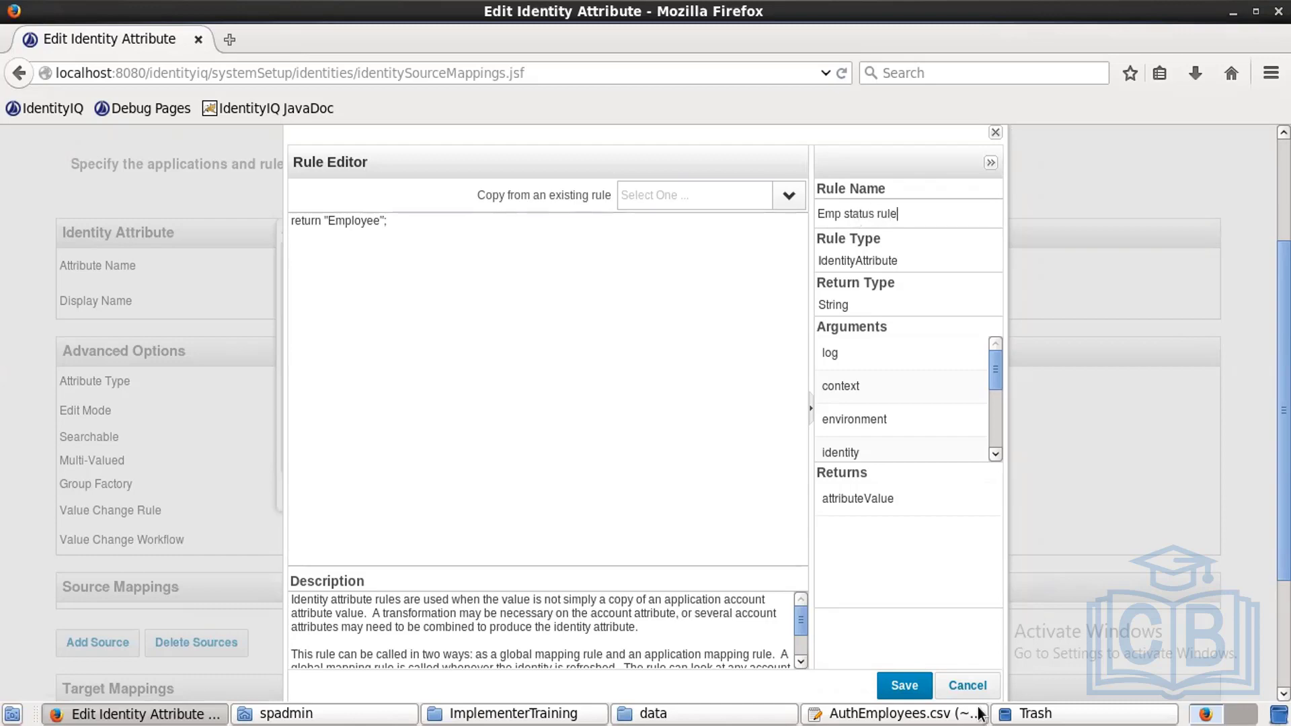
{"action": "left_click", "coordinate": [901, 691]}
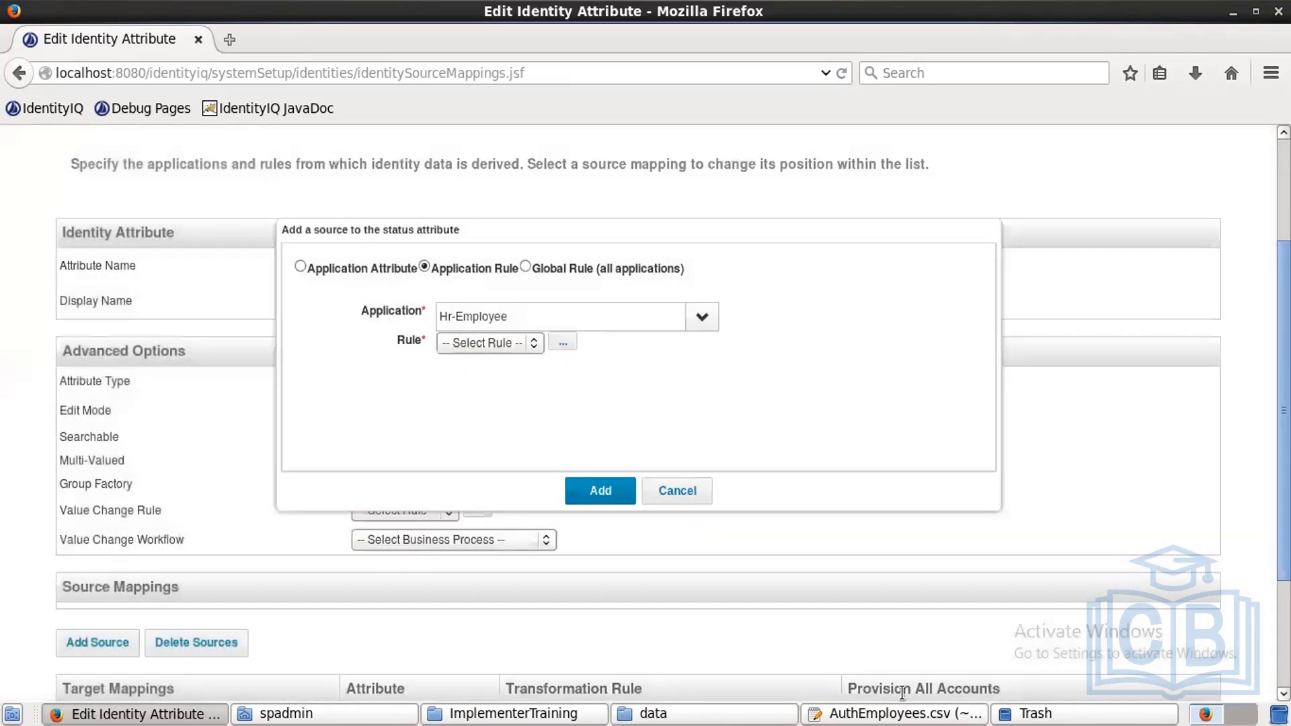
Step: Select Emp status rule for the Hr-Employee source and add the mapping
{"action": "left_click", "coordinate": [526, 341]}
{"action": "left_click", "coordinate": [518, 377]}
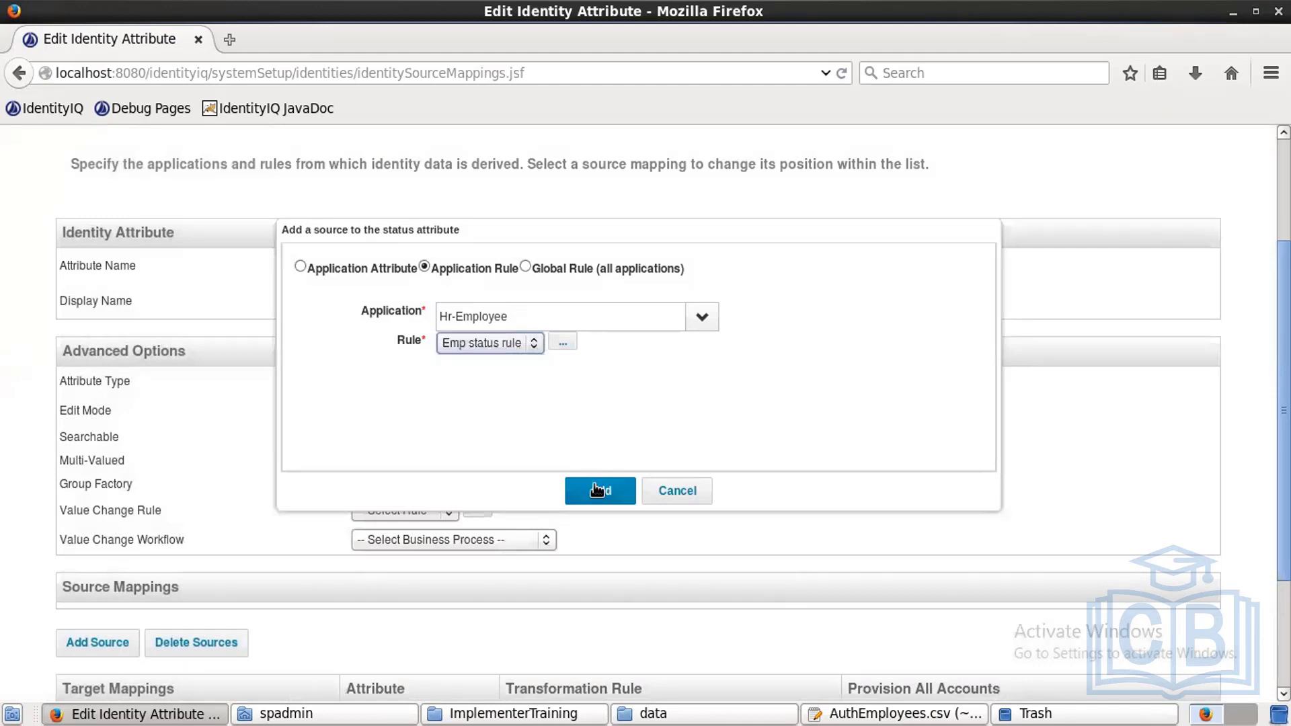
{"action": "left_click", "coordinate": [597, 482]}
{"action": "left_click", "coordinate": [118, 666]}
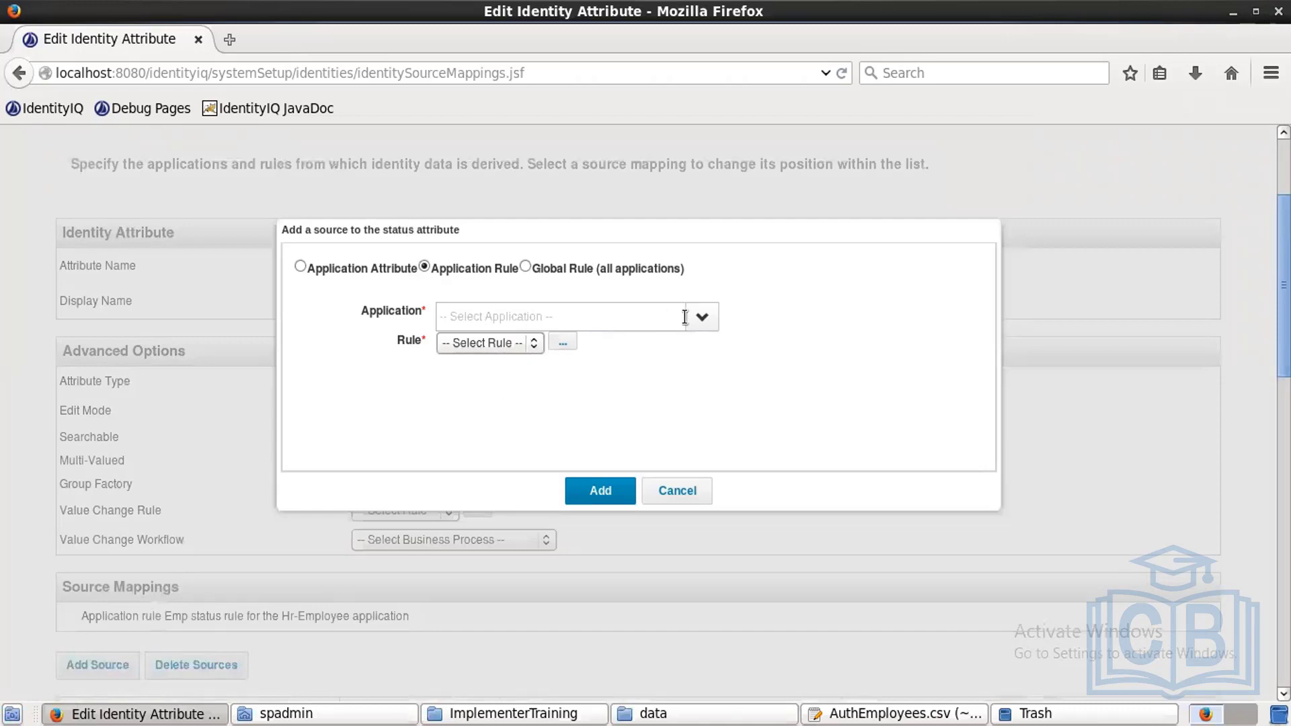
Step: For an Hr-Contractor source, write and save 'Contractor rule' returning "Contractor"
{"action": "left_click", "coordinate": [701, 319]}
{"action": "left_click", "coordinate": [544, 347]}
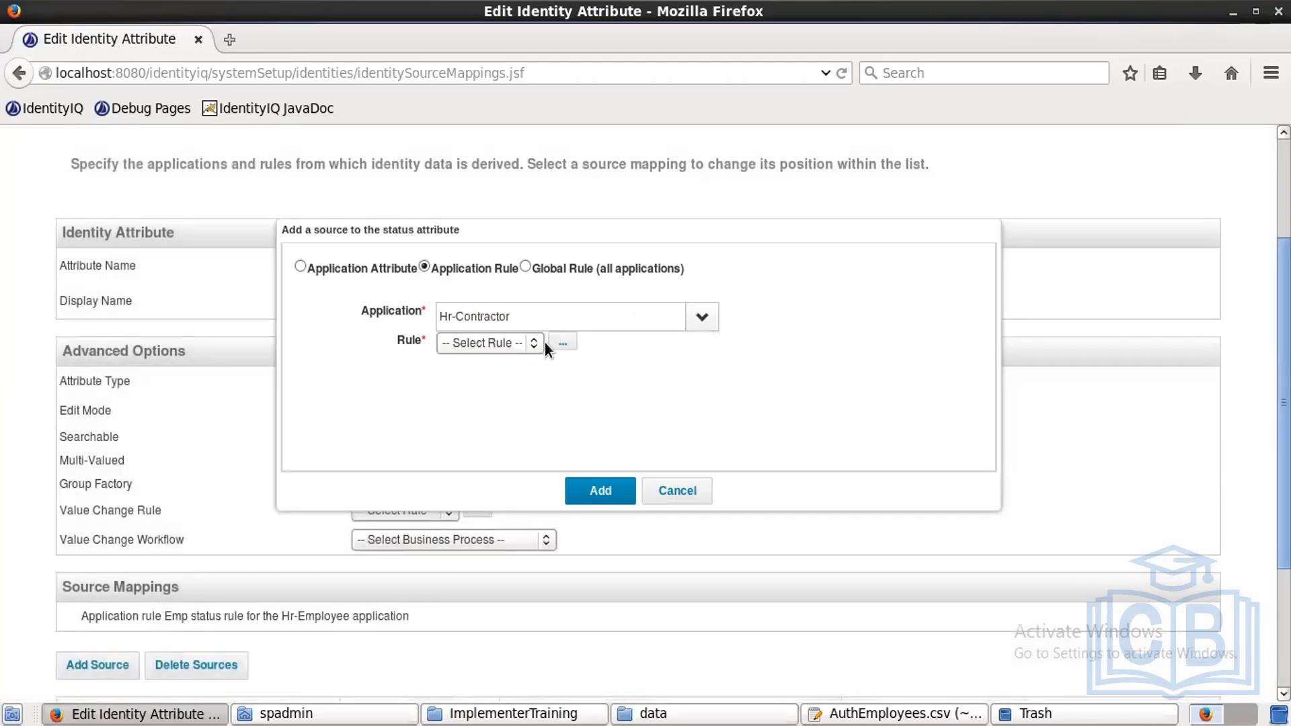
{"action": "left_click", "coordinate": [564, 344]}
{"action": "type", "text": "retur"}
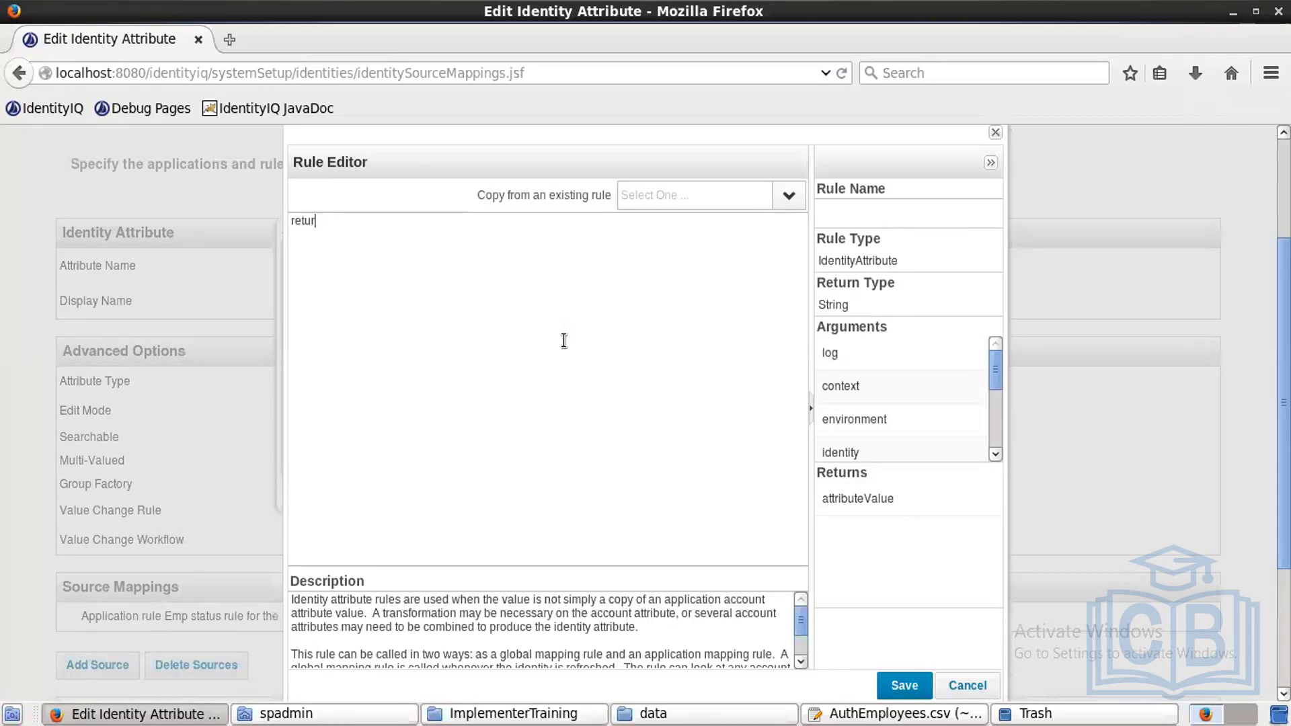
{"action": "type", "text": "n \"Contractor\";"}
{"action": "left_click", "coordinate": [872, 219]}
{"action": "type", "text": "Contractor rule"}
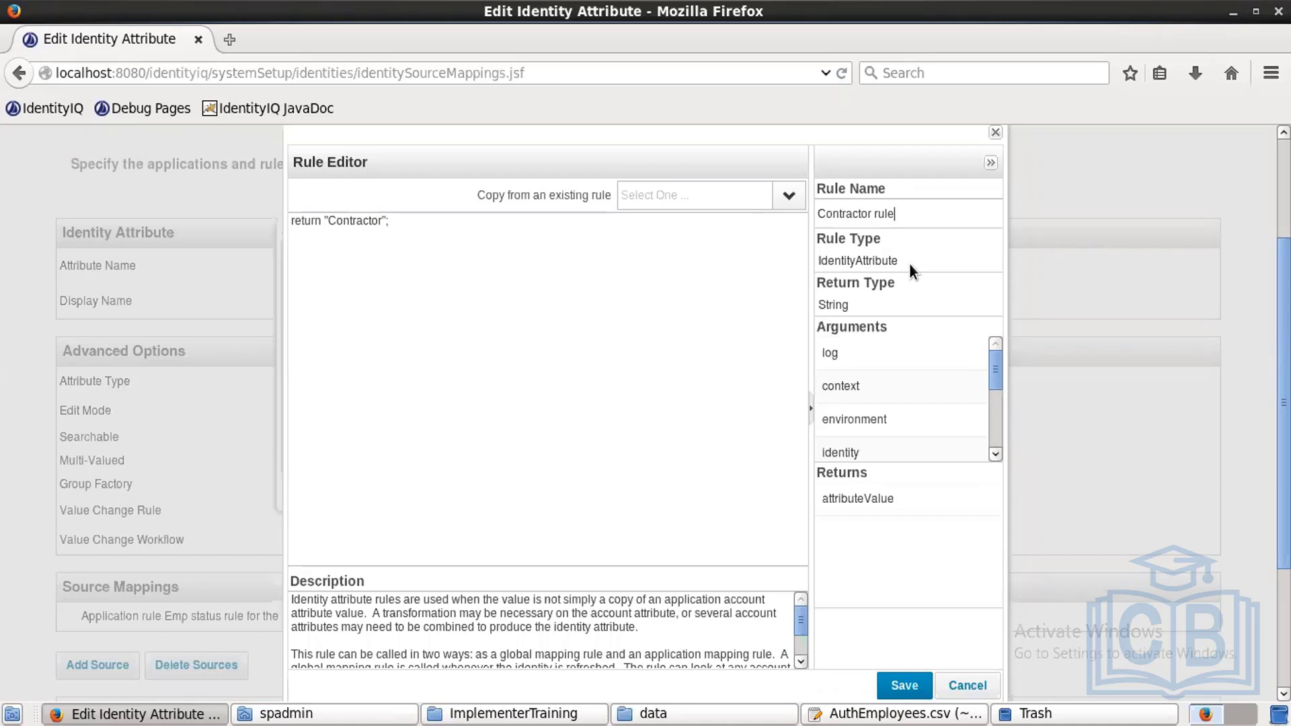
{"action": "left_click", "coordinate": [887, 692]}
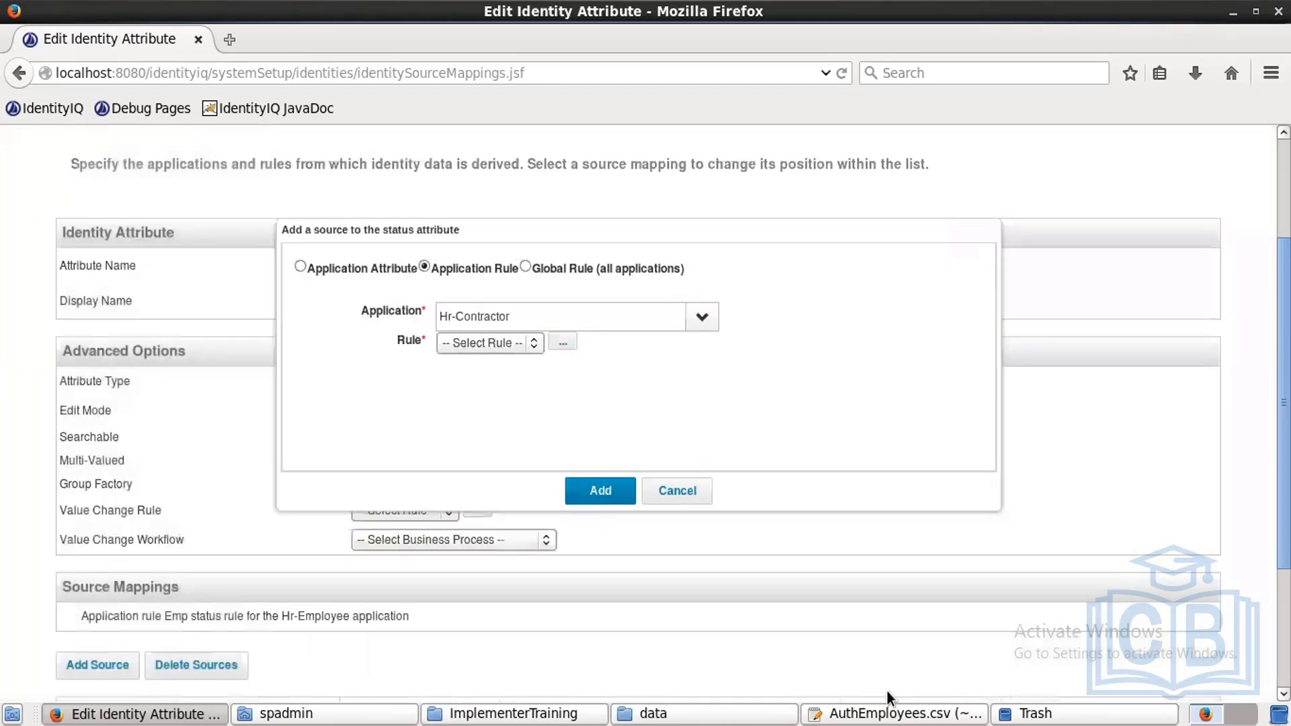
Step: Add Contractor rule as the Hr-Contractor source mapping and save the status attribute
{"action": "left_click", "coordinate": [526, 344]}
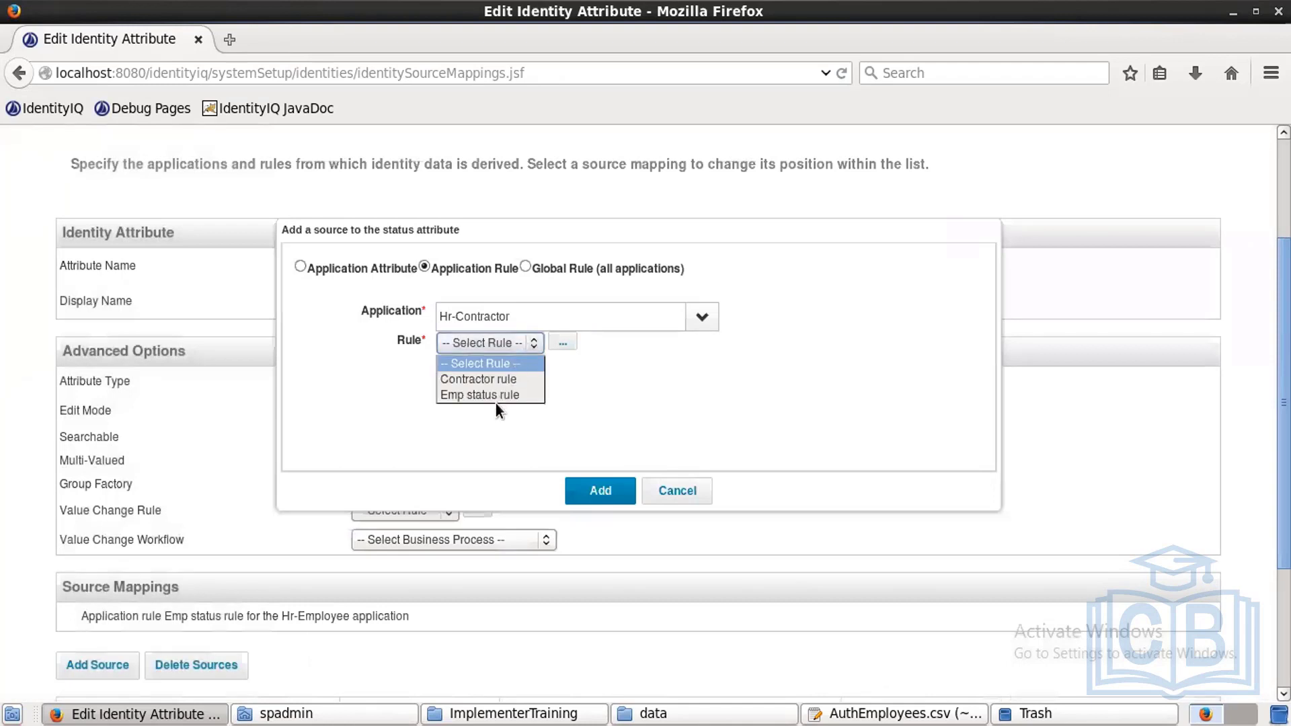
{"action": "left_click", "coordinate": [487, 381]}
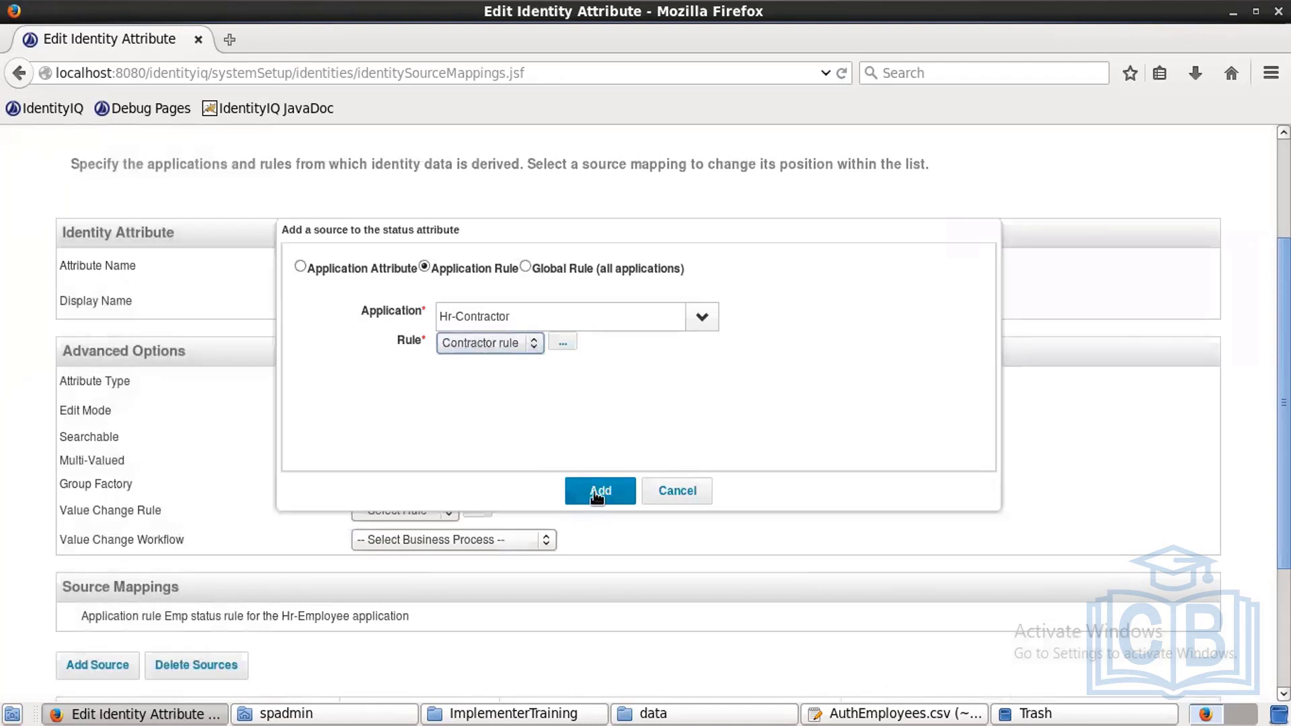
{"action": "left_click", "coordinate": [598, 494]}
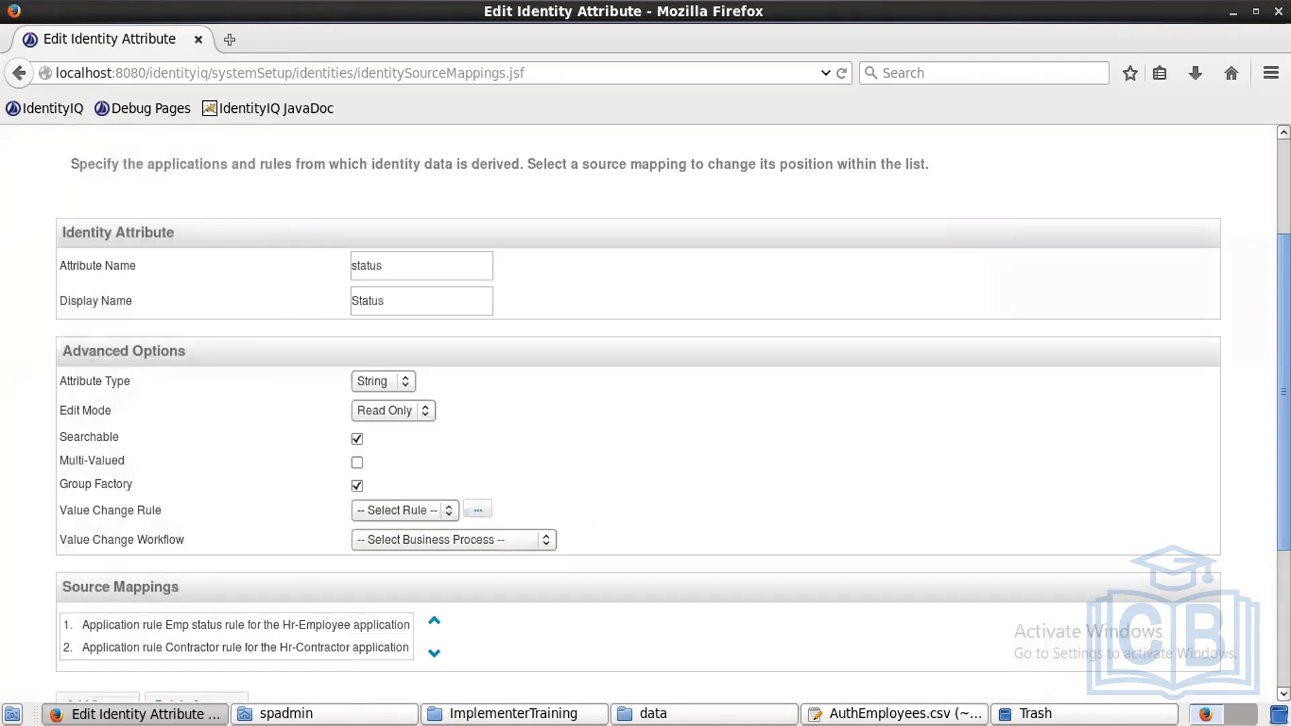
{"action": "scroll", "coordinate": [646, 403], "scroll_direction": "down", "scroll_amount": 3}
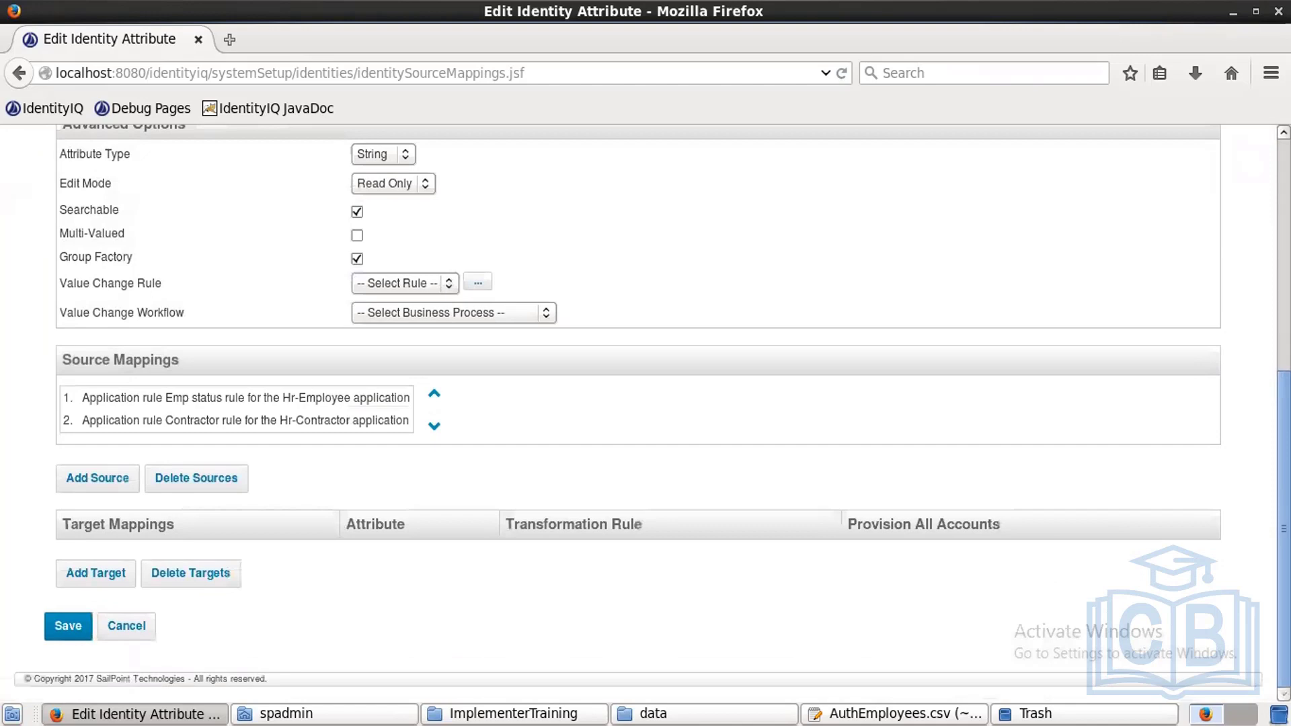
{"action": "left_click", "coordinate": [68, 620]}
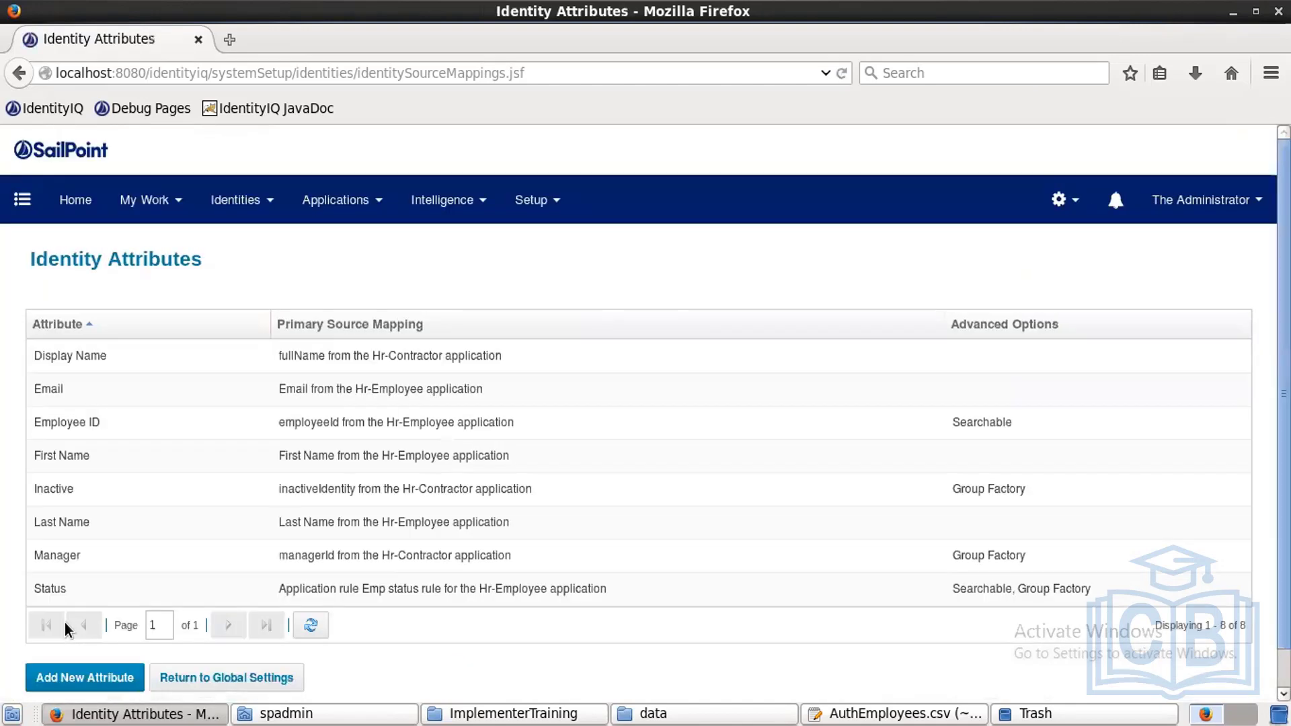
Step: Create a new attribute 'region' displayed as 'Region', checked Searchable and Group Factory
{"action": "left_click", "coordinate": [44, 684]}
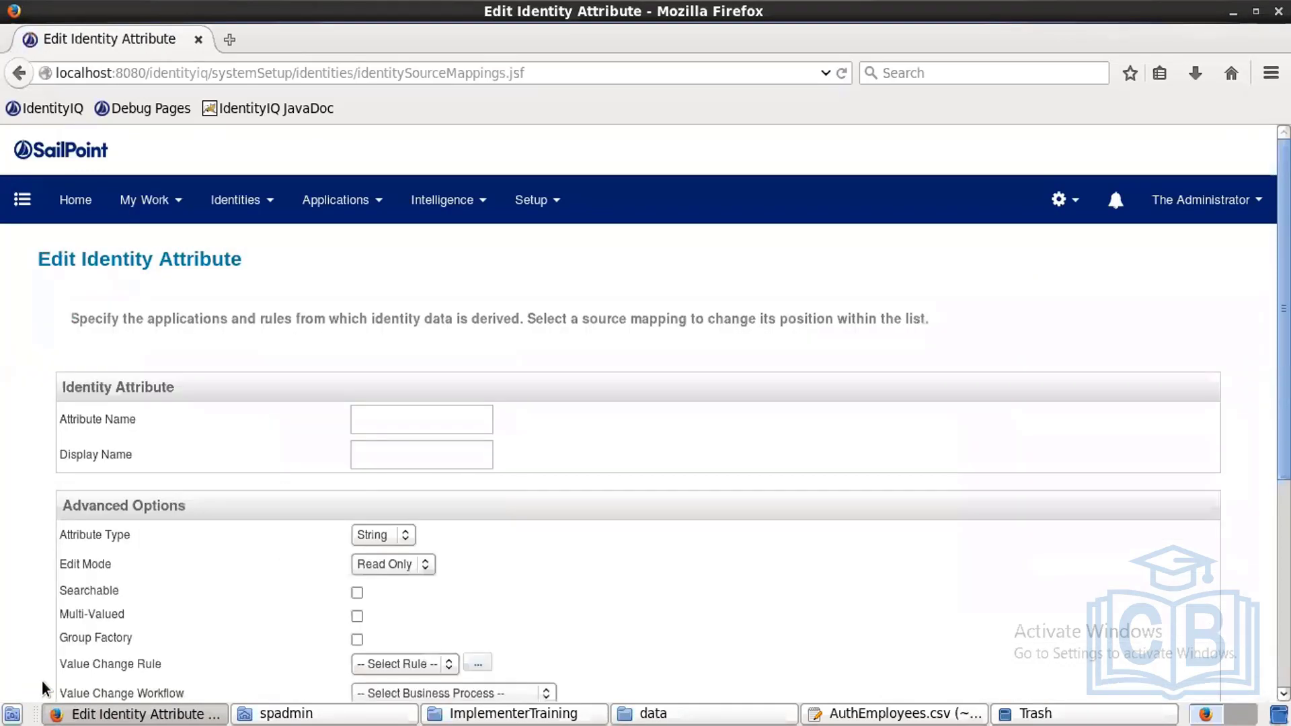
{"action": "left_click", "coordinate": [383, 411]}
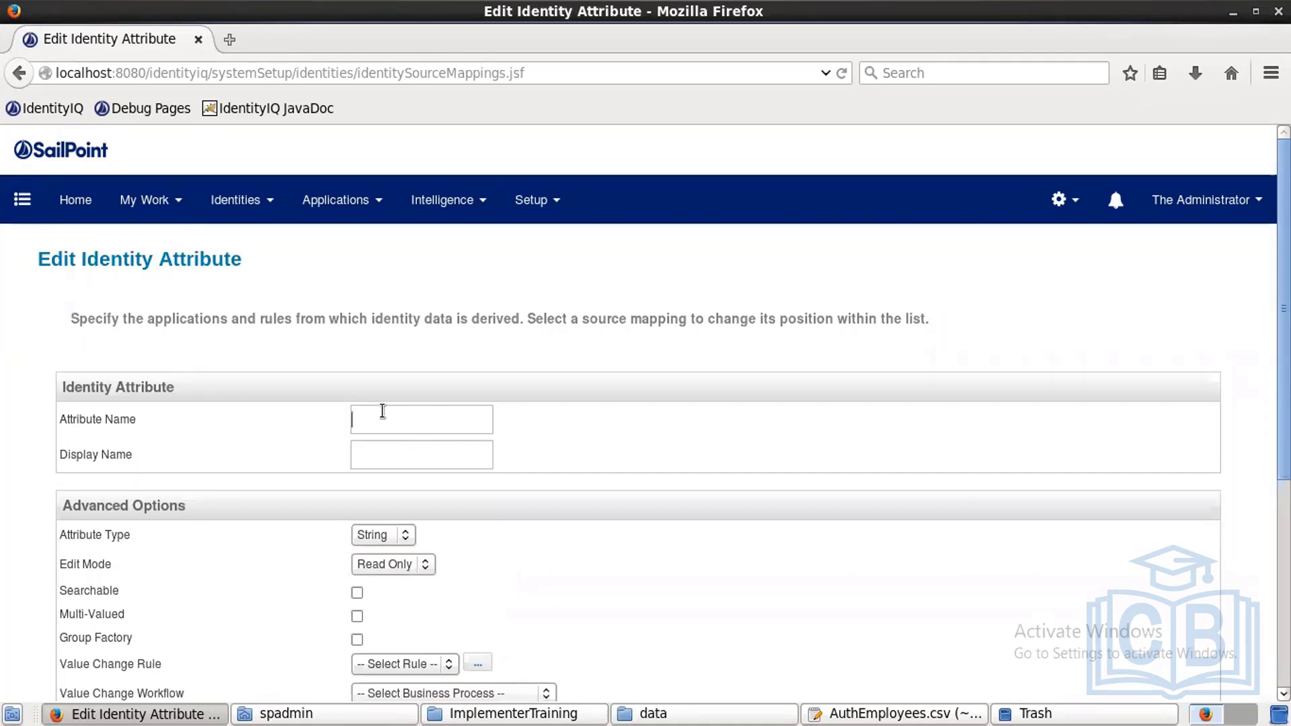
{"action": "type", "text": "region"}
{"action": "key", "text": "Tab"}
{"action": "type", "text": "Region"}
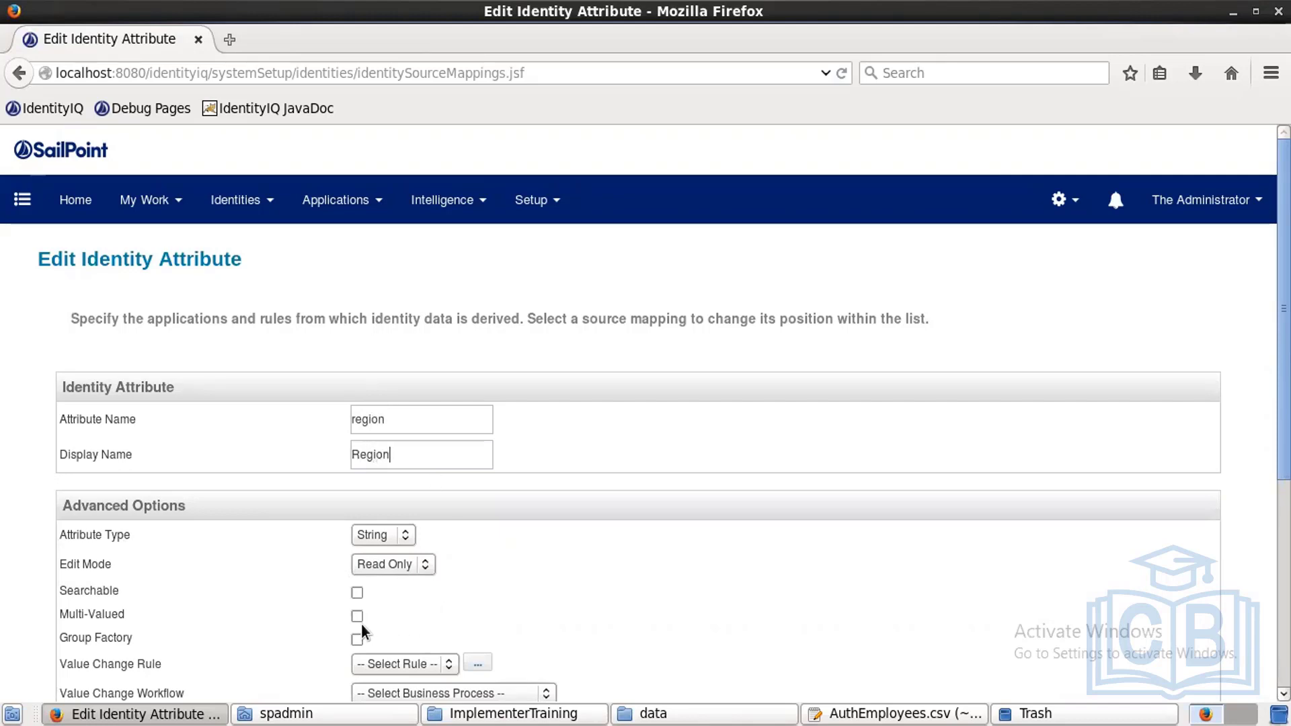
{"action": "left_click", "coordinate": [357, 640]}
{"action": "scroll", "coordinate": [1144, 578], "scroll_direction": "down", "scroll_amount": 5}
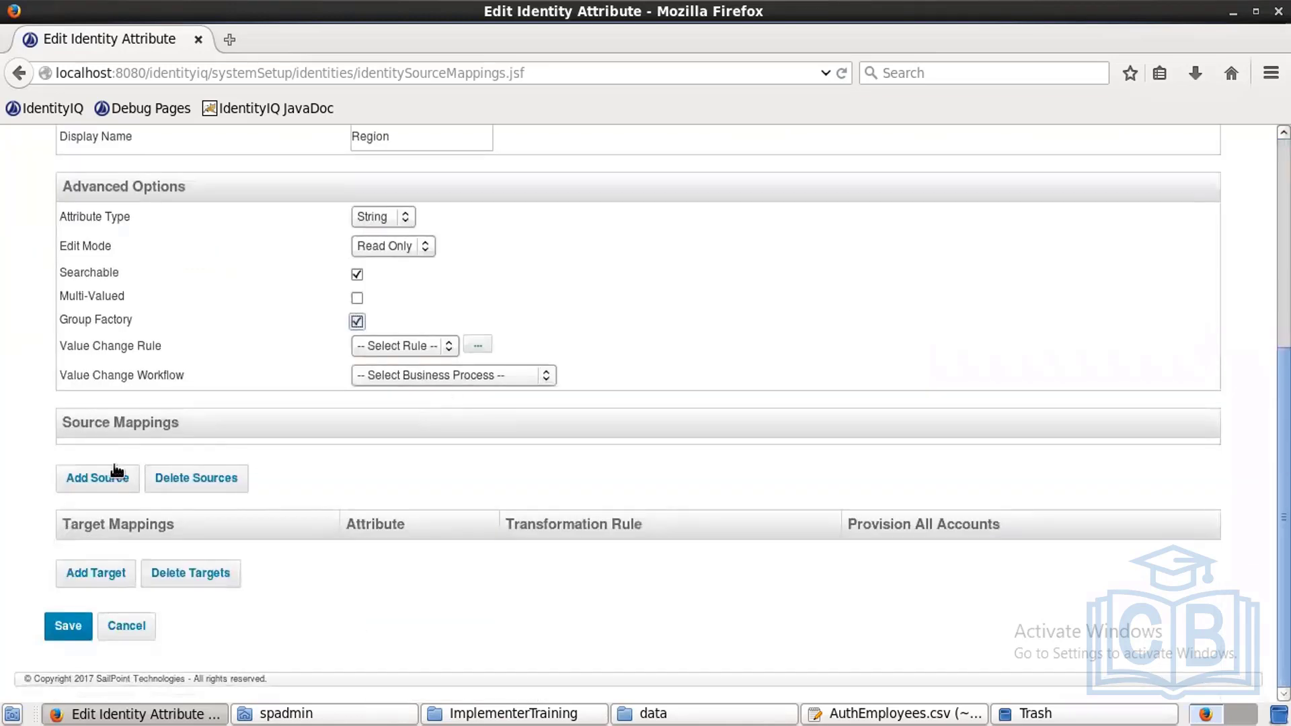
Step: Map region from the Hr-Employee application's region attribute
{"action": "left_click", "coordinate": [97, 475]}
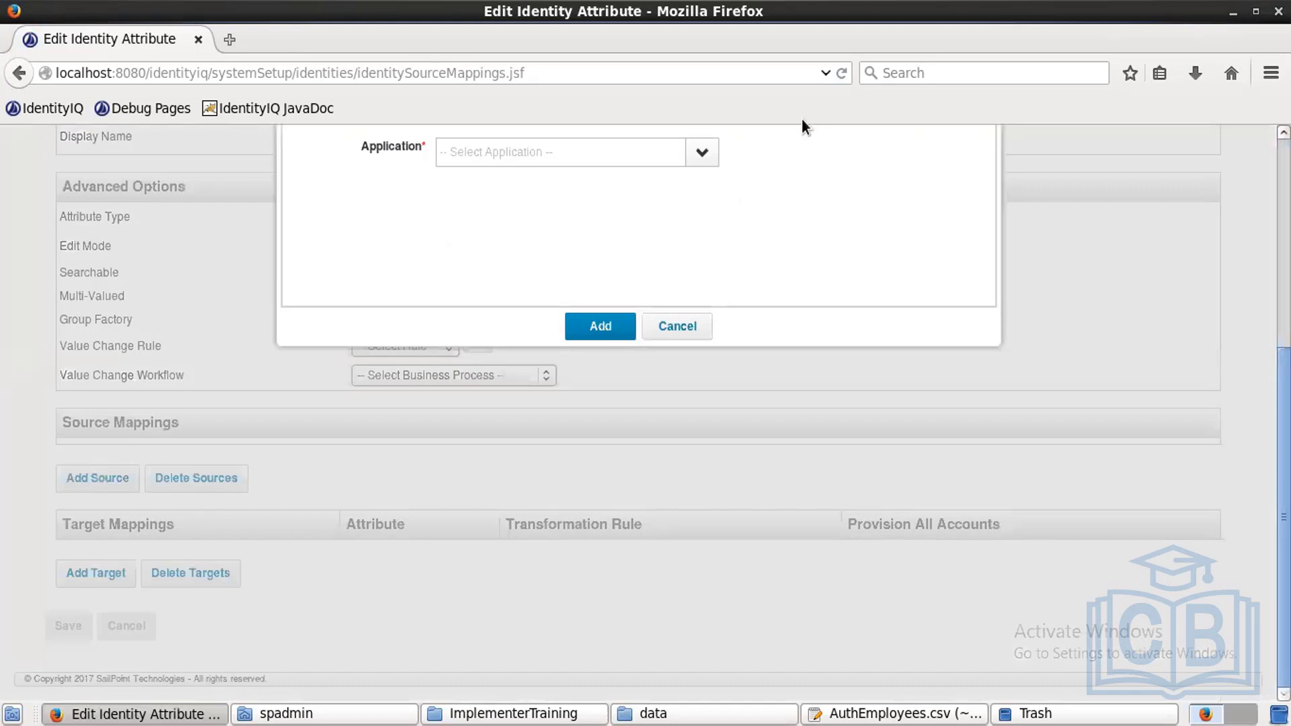
{"action": "left_click", "coordinate": [698, 153]}
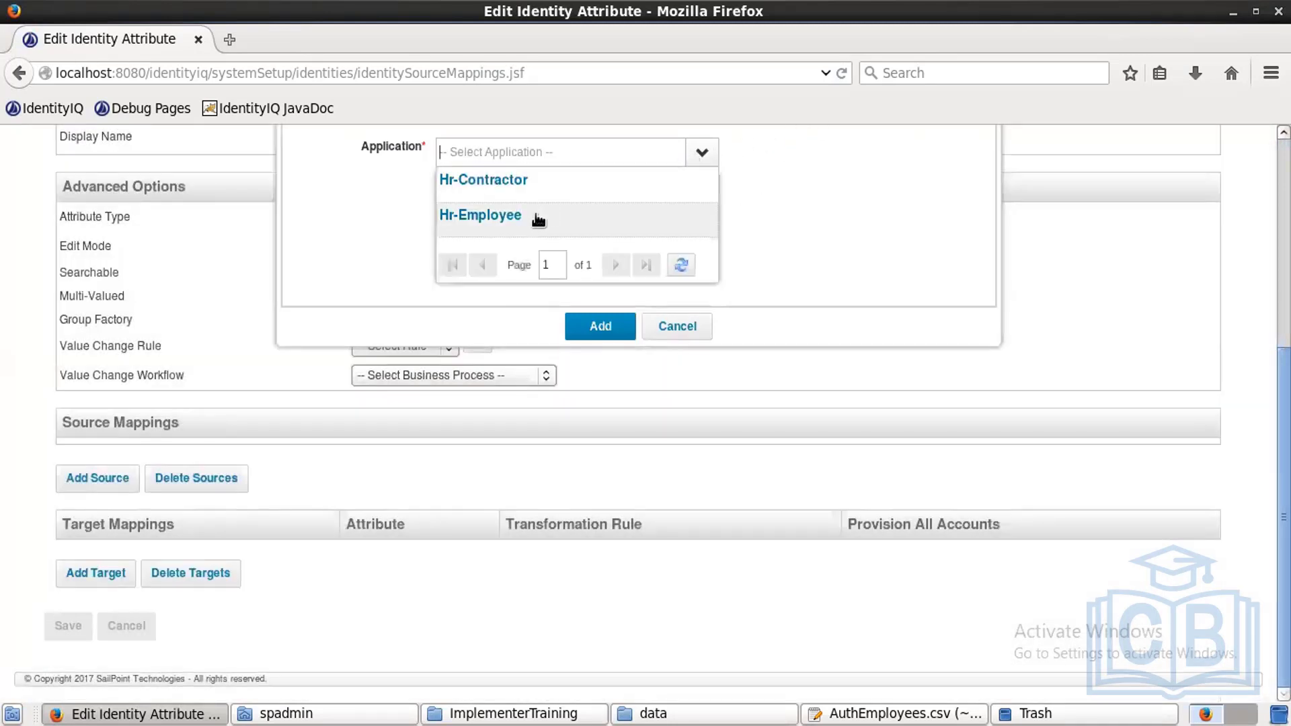
{"action": "left_click", "coordinate": [534, 214]}
{"action": "left_click", "coordinate": [510, 172]}
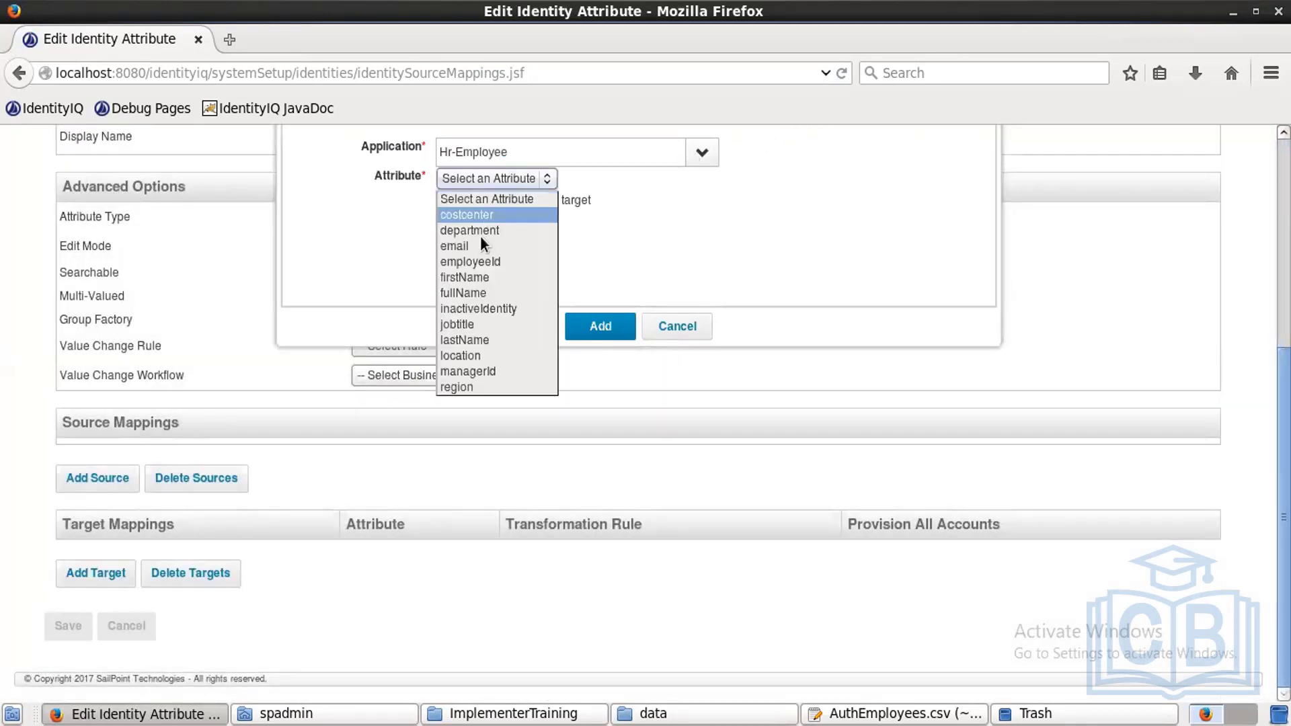
{"action": "left_click", "coordinate": [466, 386]}
{"action": "left_click", "coordinate": [588, 327]}
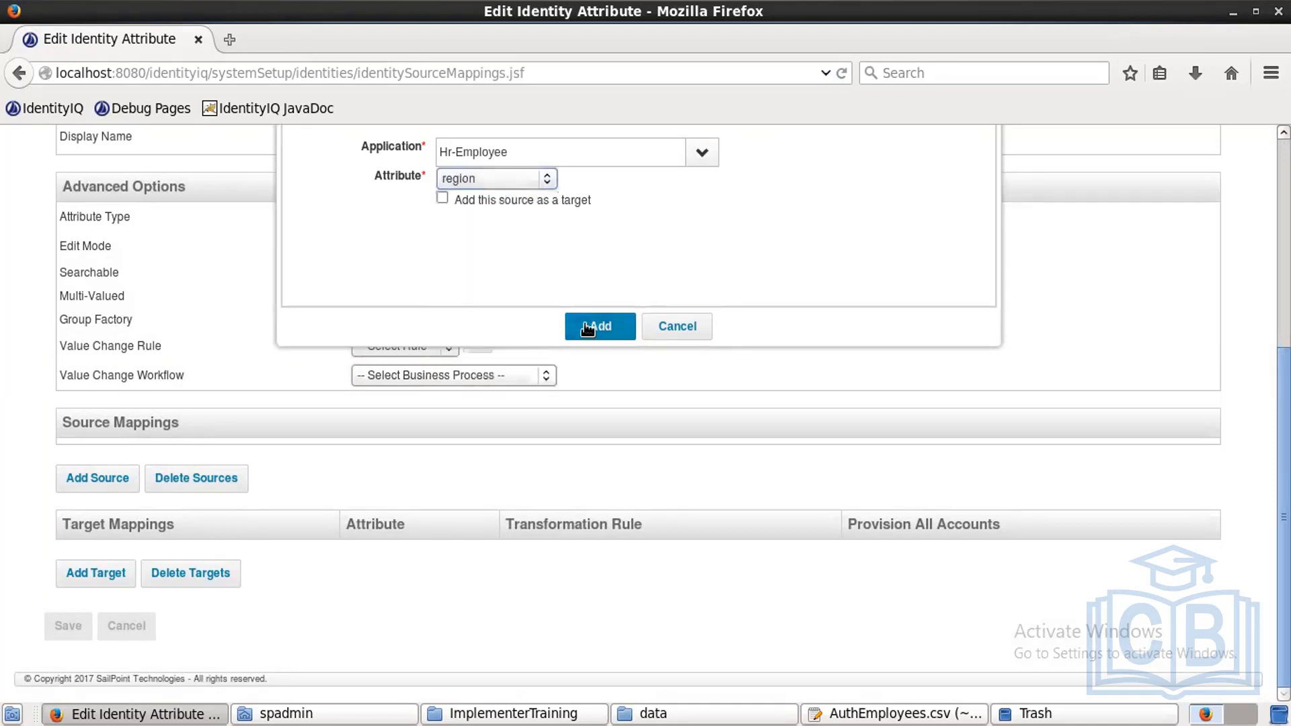
Step: Add Hr-Contractor's region as a second source and save the Region attribute
{"action": "left_click", "coordinate": [93, 510]}
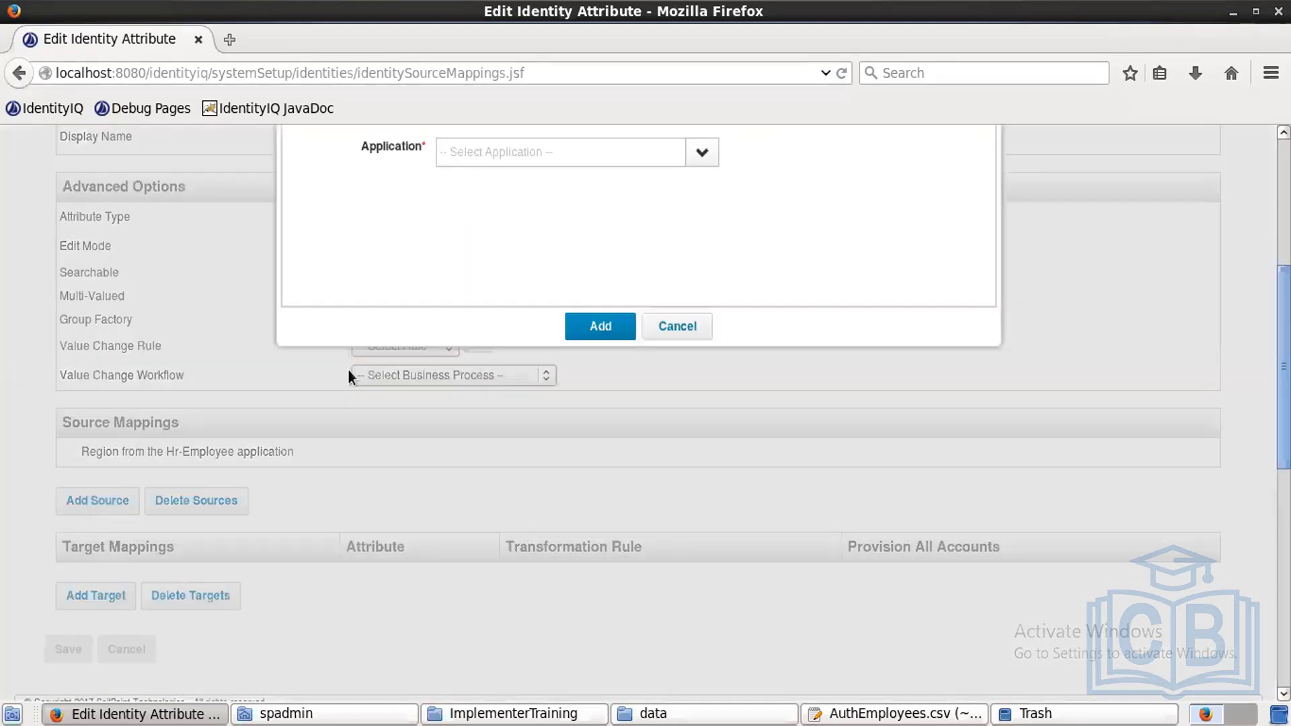
{"action": "left_click", "coordinate": [703, 153]}
{"action": "left_click", "coordinate": [501, 178]}
{"action": "left_click", "coordinate": [499, 180]}
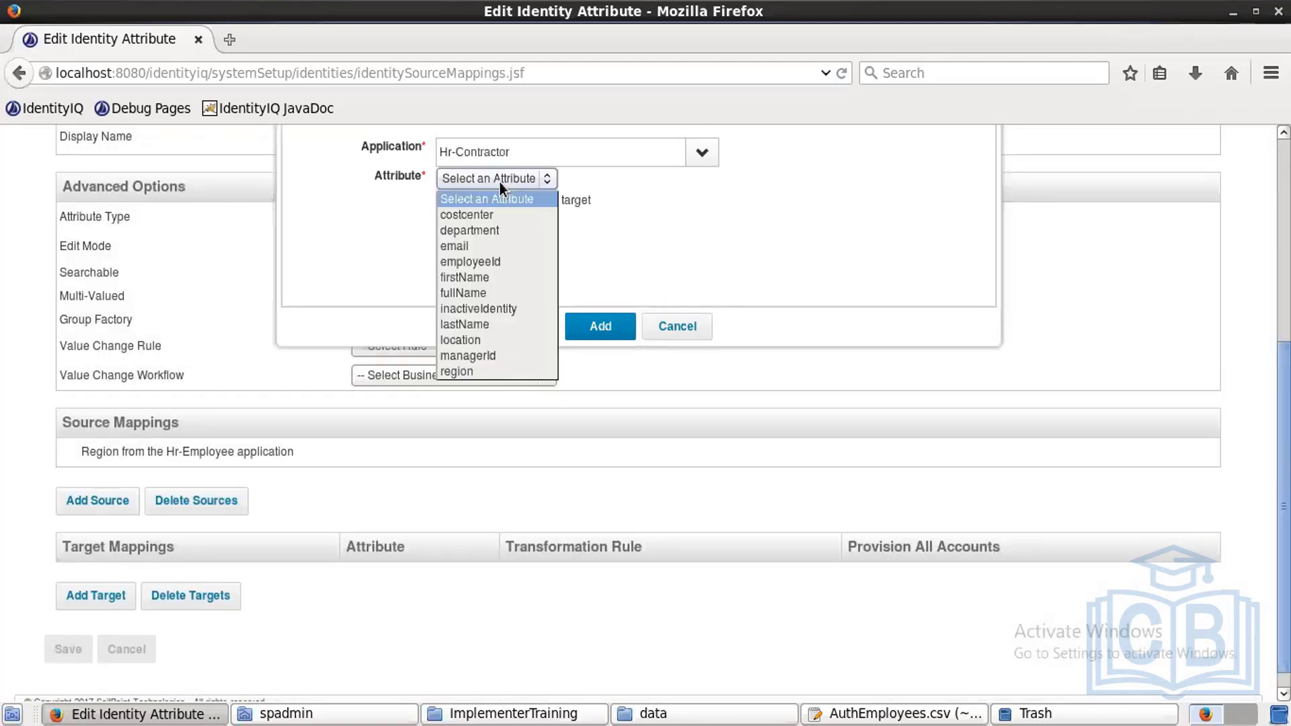
{"action": "left_click", "coordinate": [479, 372]}
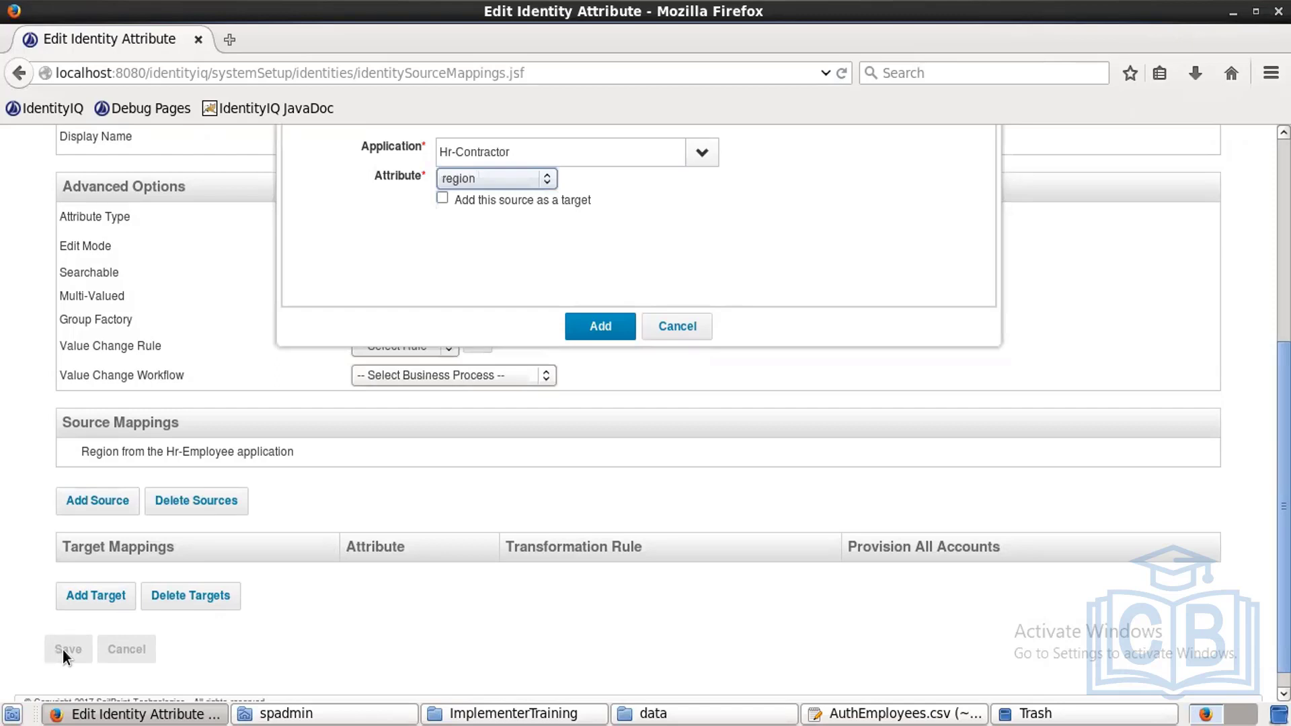
{"action": "left_click", "coordinate": [589, 324]}
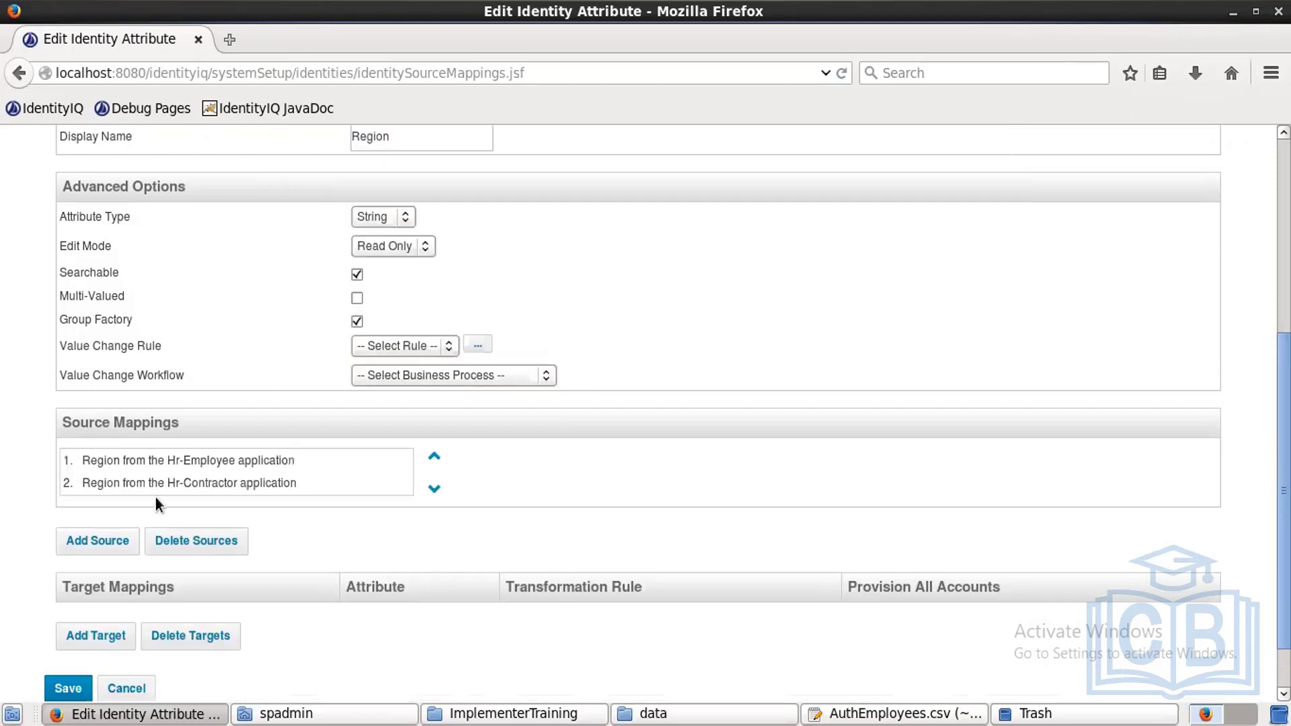
{"action": "left_click", "coordinate": [58, 693]}
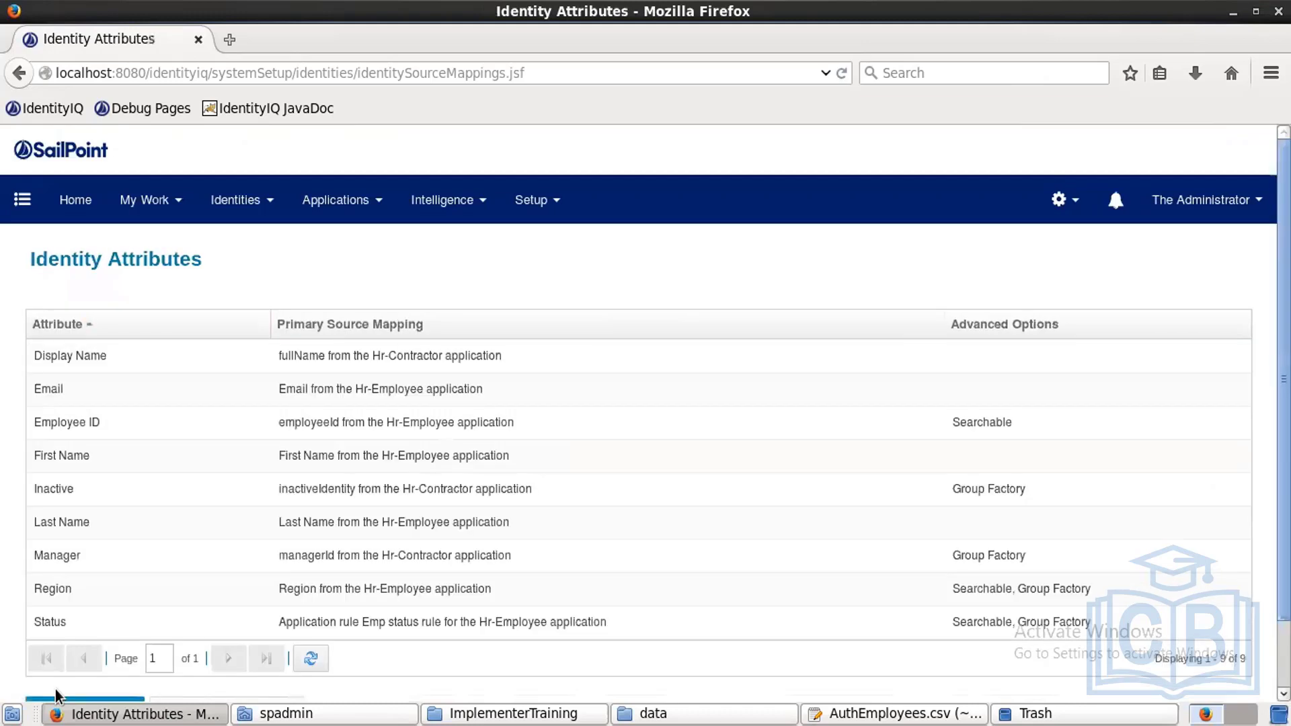
{"action": "scroll", "coordinate": [646, 403], "scroll_direction": "down", "scroll_amount": 2}
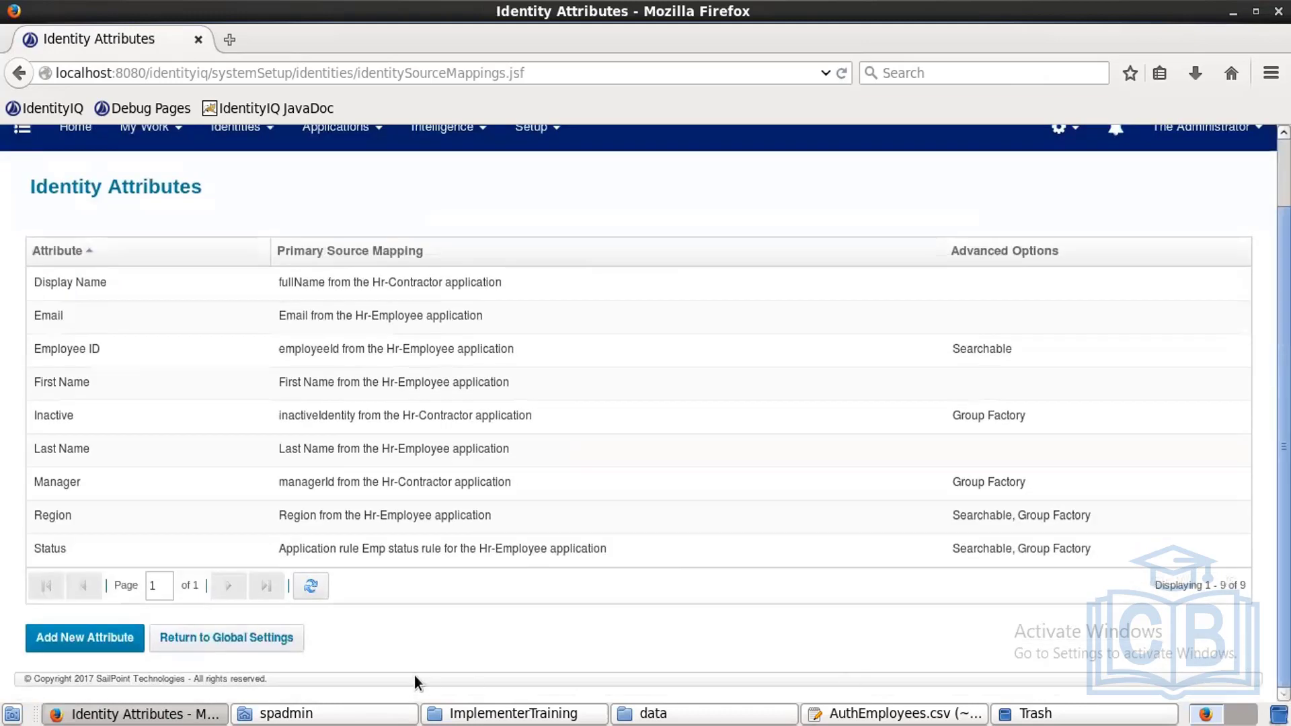
Step: Start another new identity attribute from the Identity Attributes list
{"action": "left_click", "coordinate": [113, 646]}
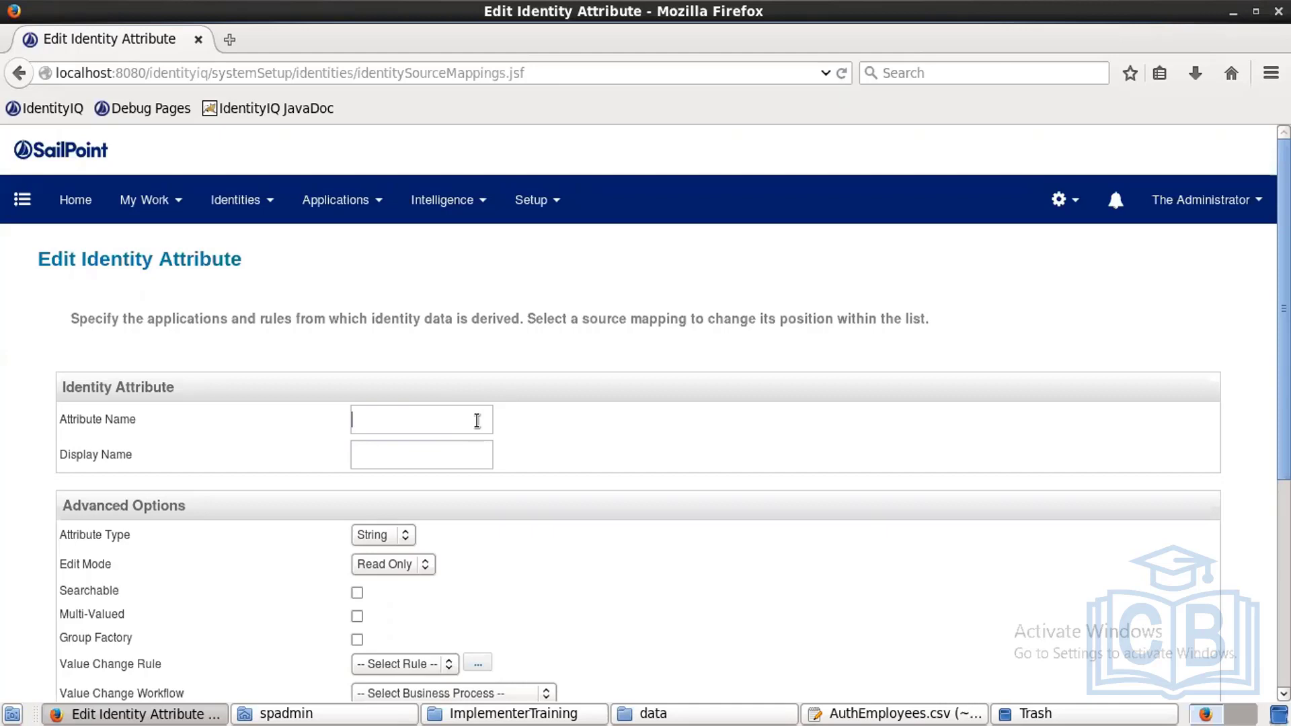
Step: Name the new attribute 'department' with display name 'Department'
{"action": "type", "text": "department"}
{"action": "key", "text": "Tab"}
{"action": "type", "text": "Department"}
{"action": "scroll", "coordinate": [253, 470], "scroll_direction": "down", "scroll_amount": 5}
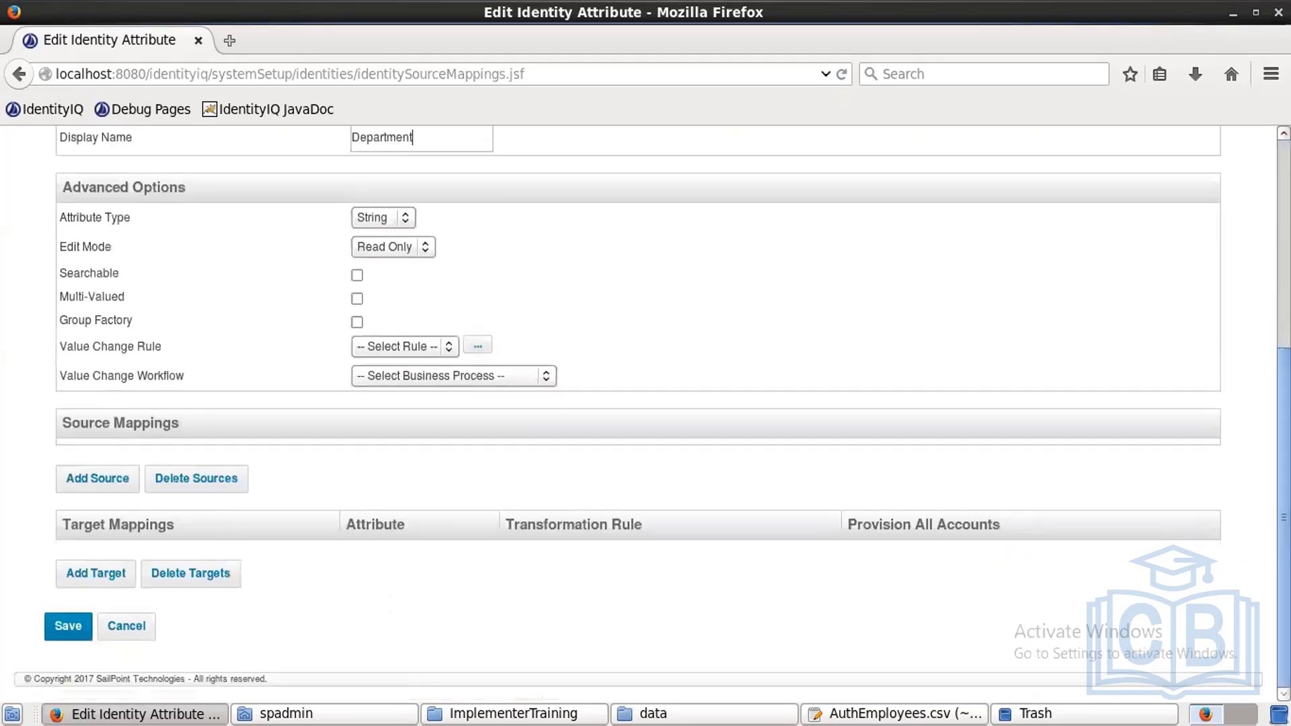
Step: Add a source mapping from Hr-Contractor's department attribute
{"action": "left_click", "coordinate": [112, 485]}
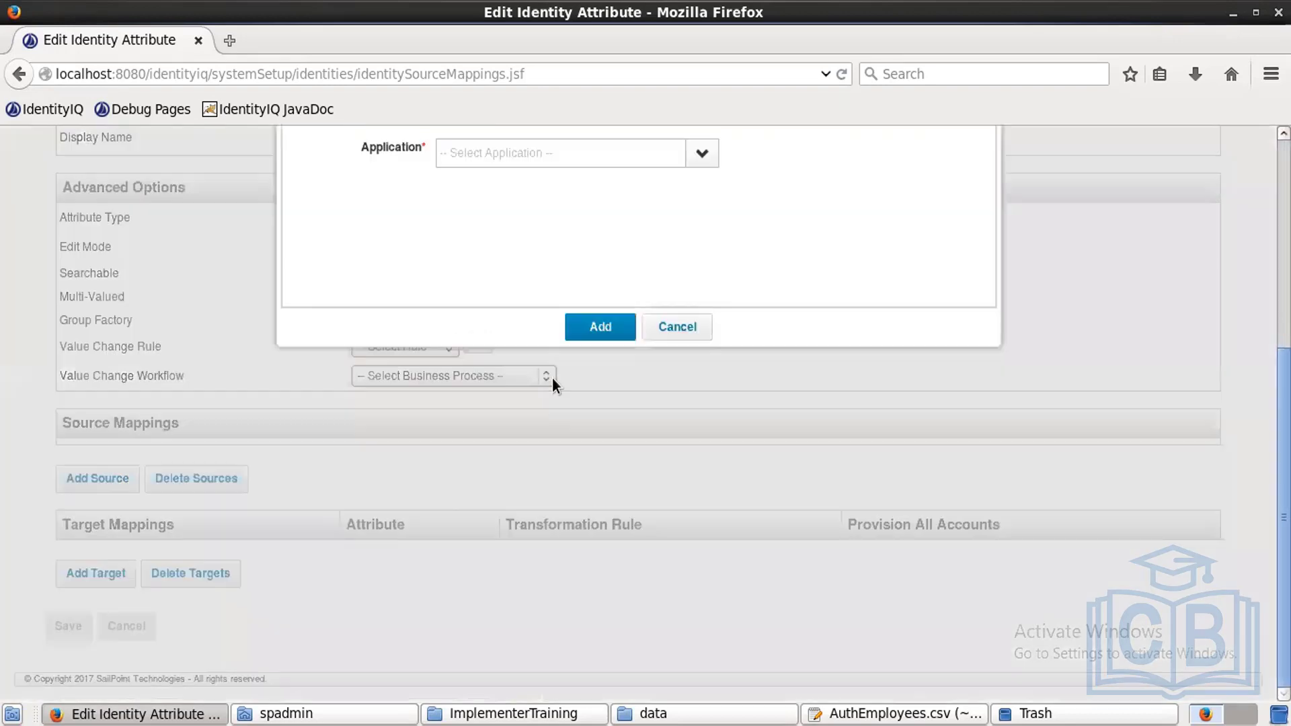
{"action": "left_click", "coordinate": [706, 152]}
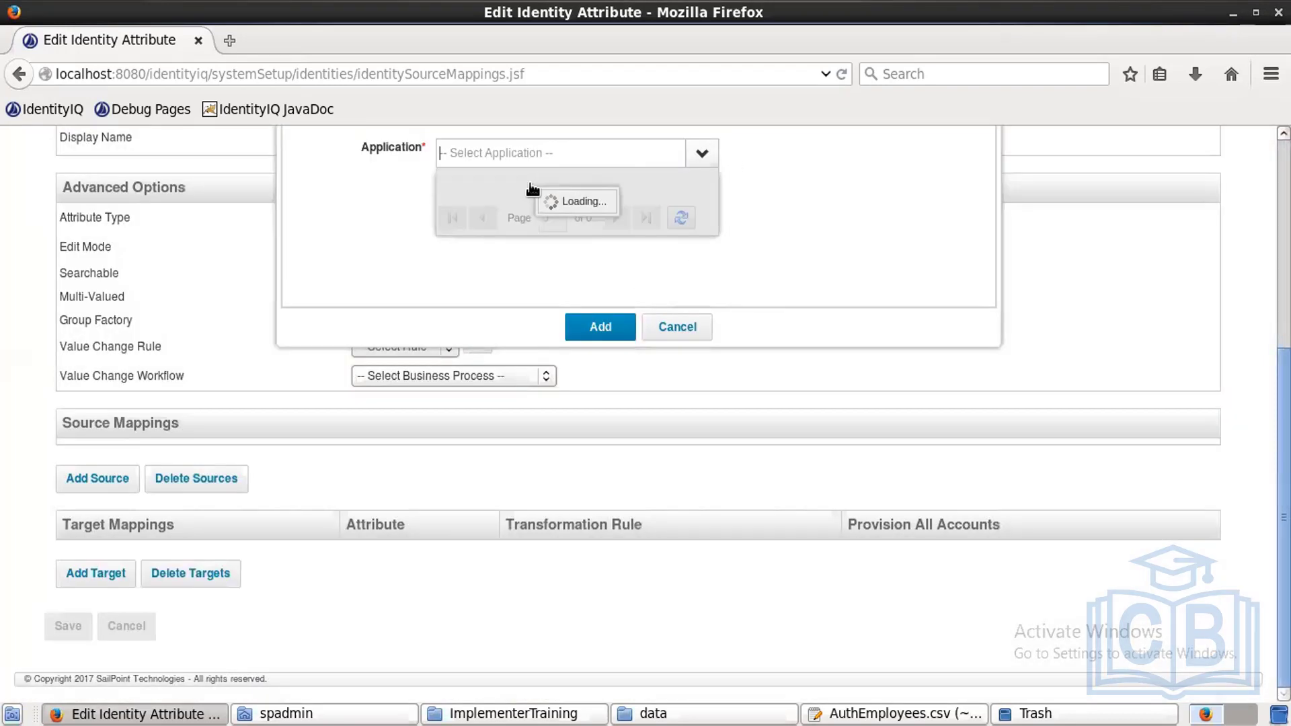
{"action": "left_click", "coordinate": [525, 183]}
{"action": "left_click", "coordinate": [519, 180]}
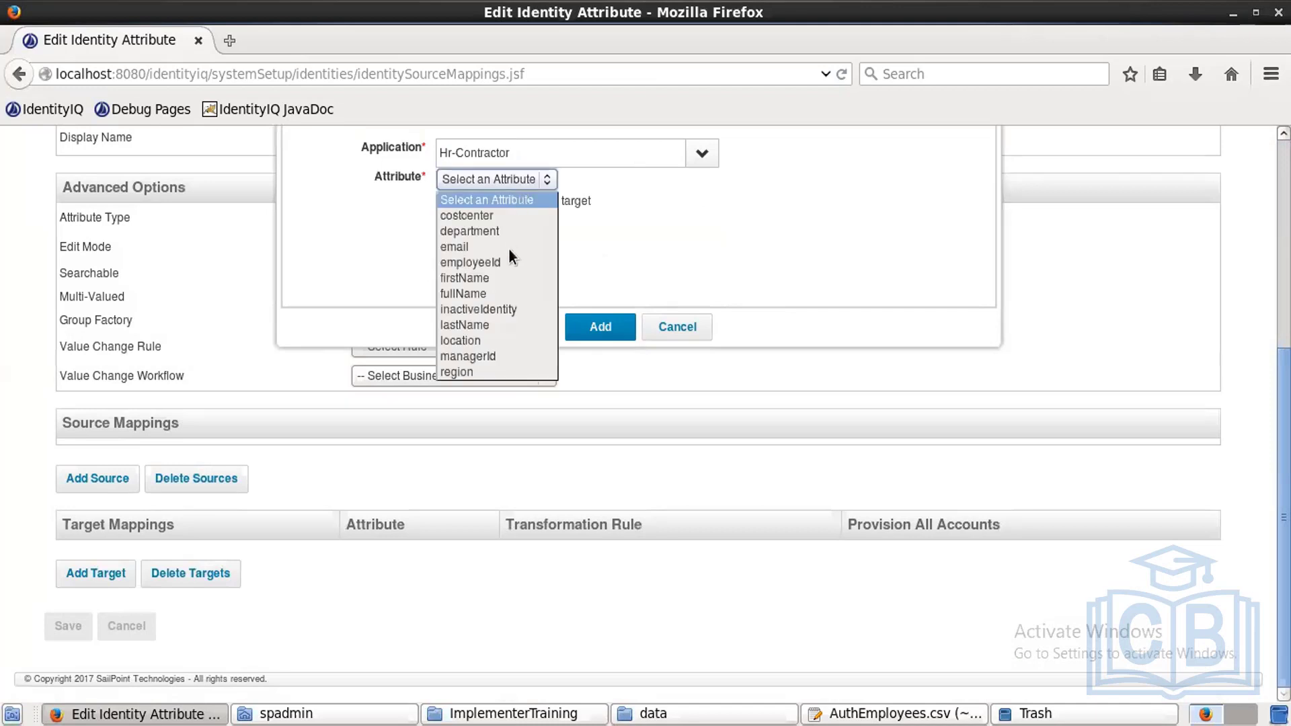
{"action": "left_click", "coordinate": [482, 232]}
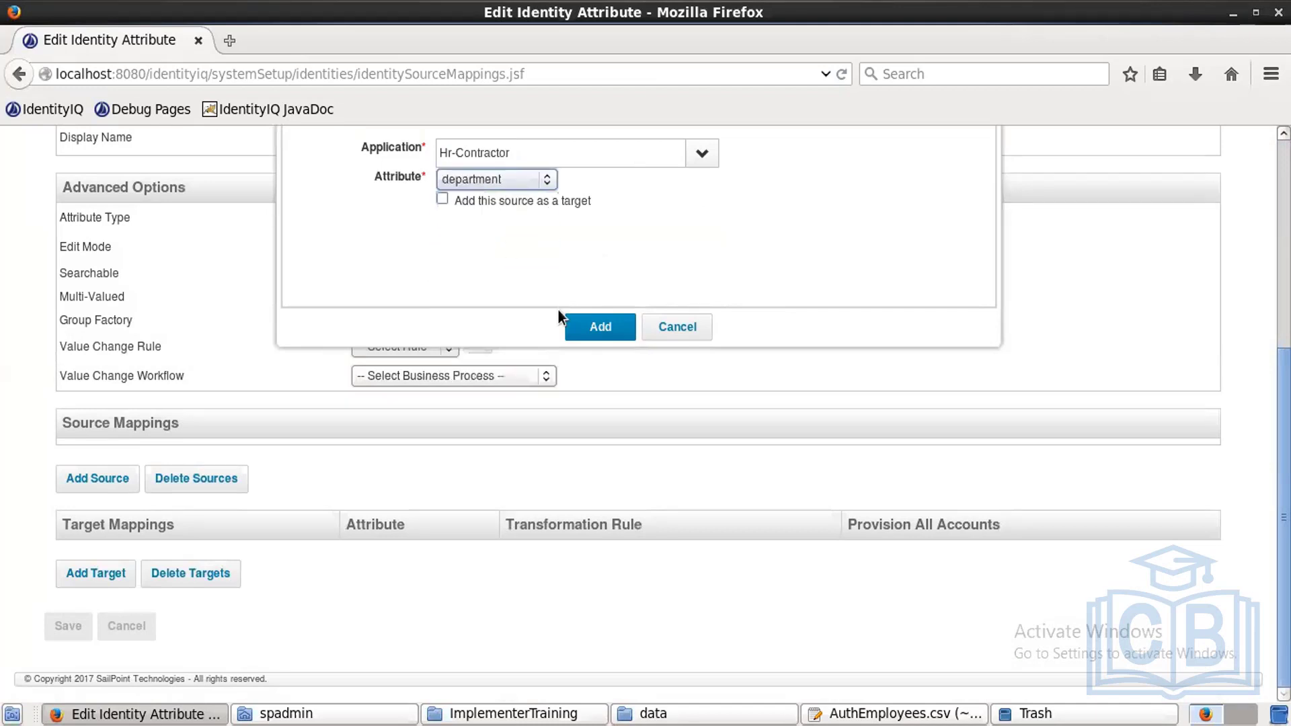
{"action": "left_click", "coordinate": [579, 323]}
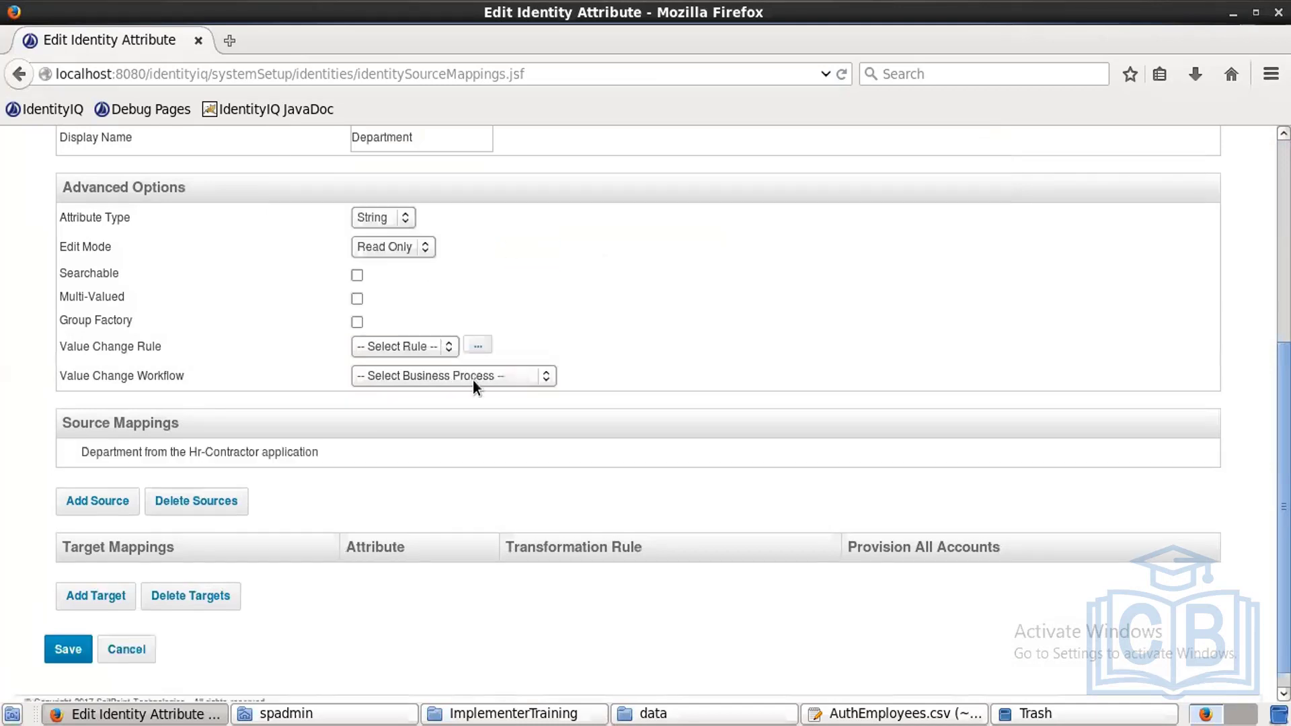
{"action": "left_click", "coordinate": [106, 498]}
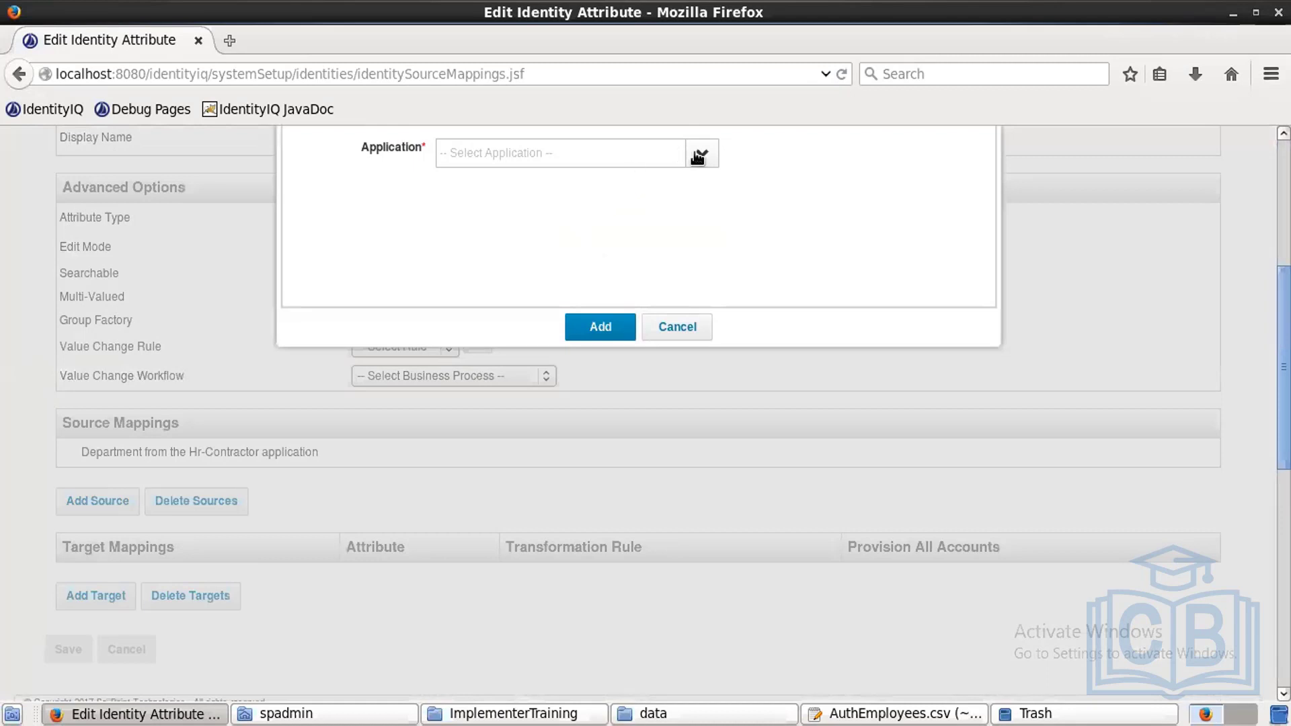
Step: Add Hr-Employee's department as a second source and save the Department attribute
{"action": "left_click", "coordinate": [697, 157]}
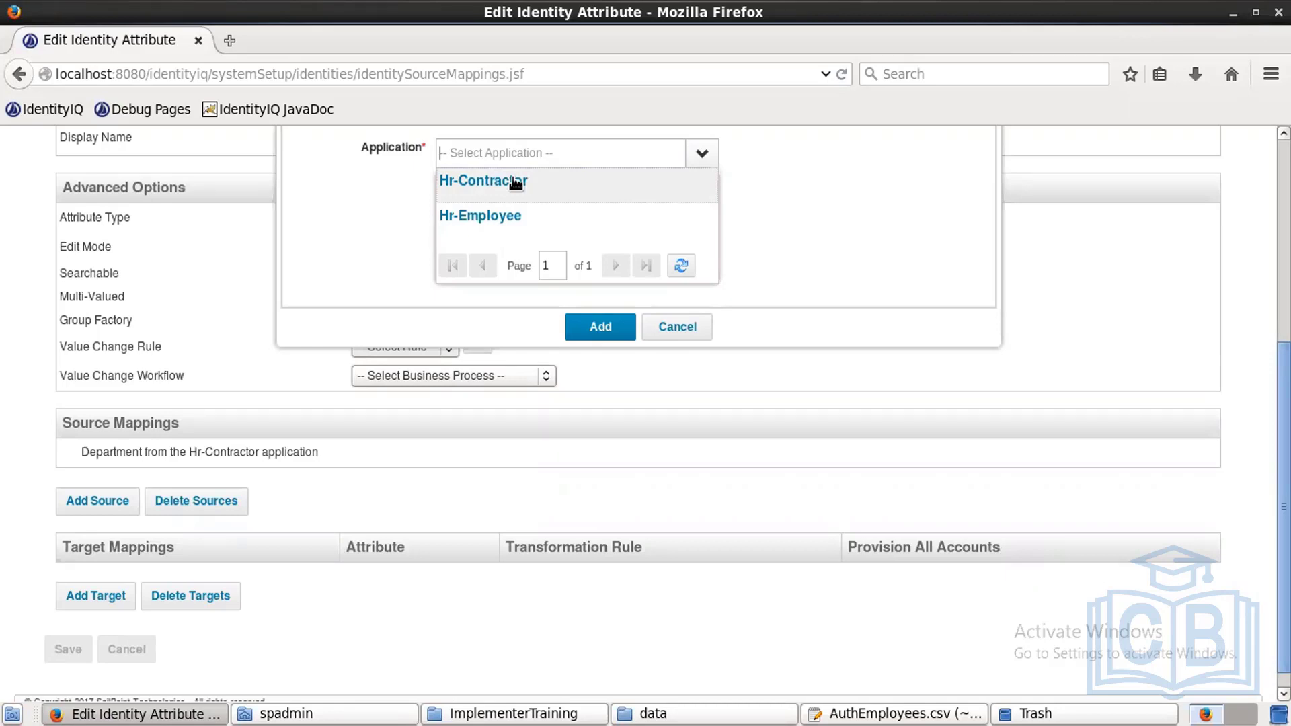
{"action": "left_click", "coordinate": [516, 182]}
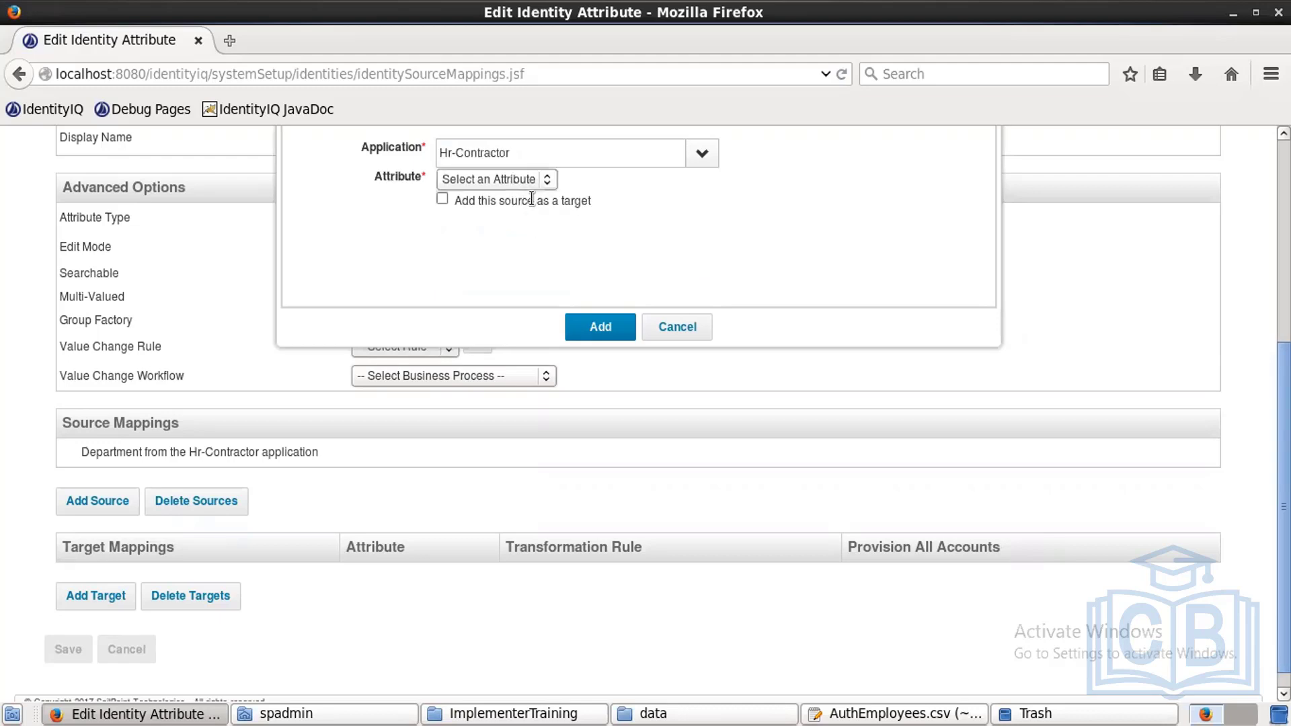
{"action": "left_click", "coordinate": [530, 180]}
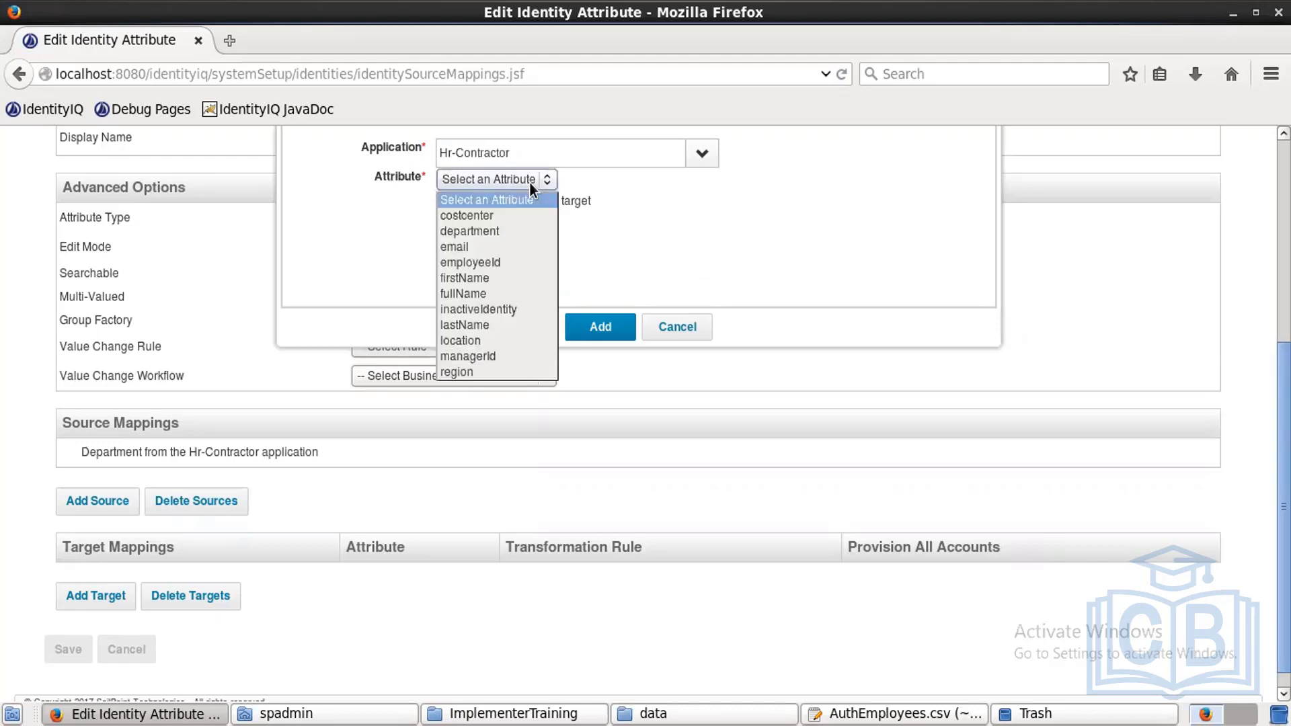
{"action": "left_click", "coordinate": [694, 162]}
{"action": "left_click", "coordinate": [694, 162]}
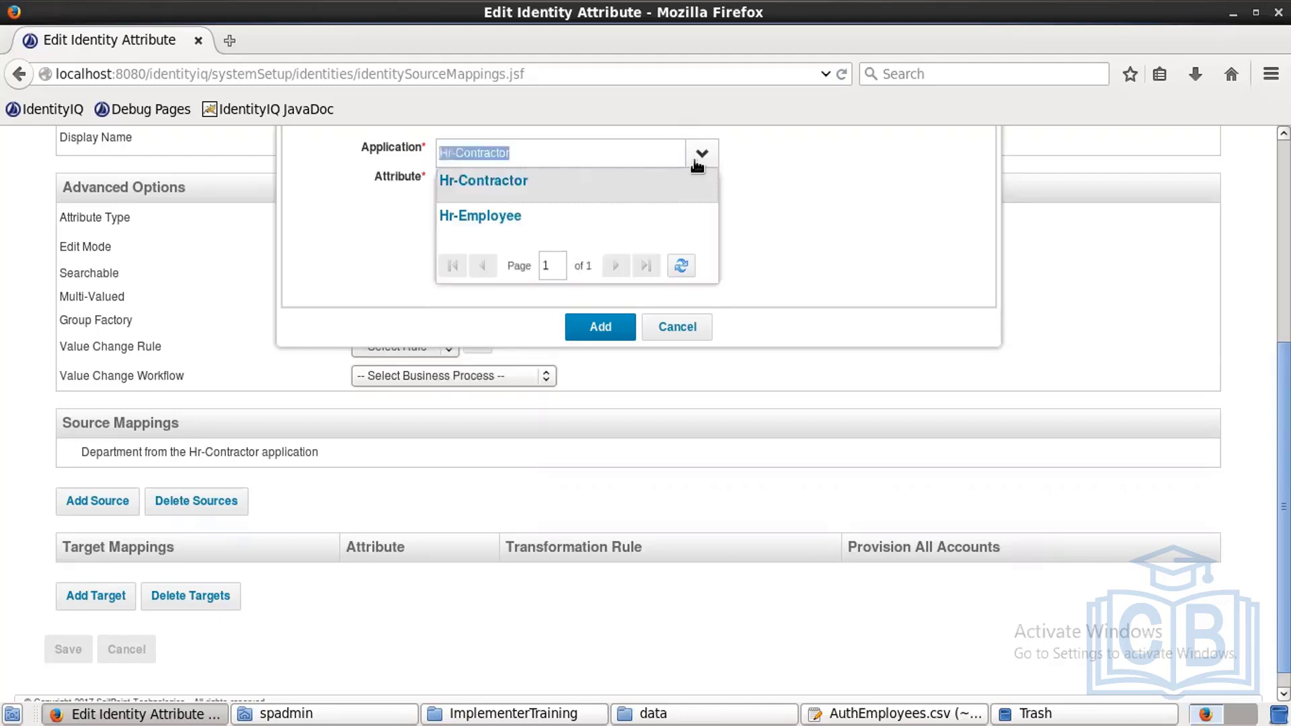
{"action": "left_click", "coordinate": [502, 221]}
{"action": "left_click", "coordinate": [510, 177]}
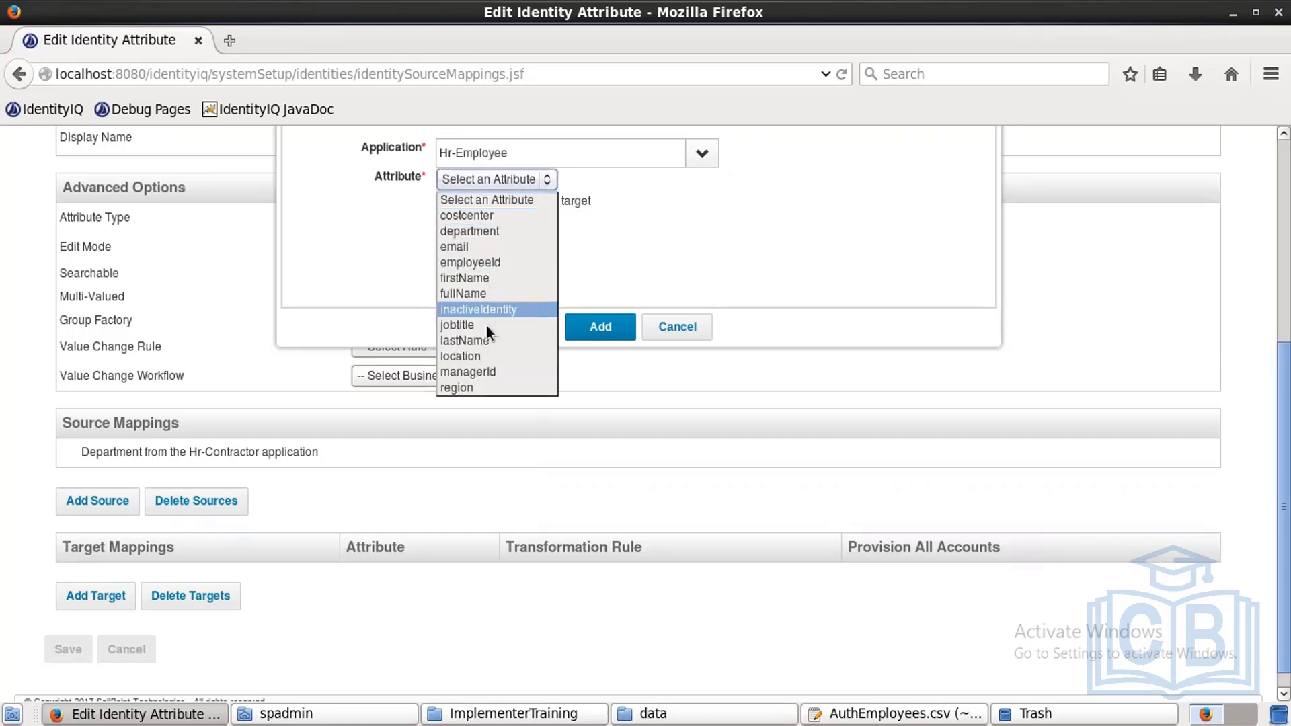
{"action": "left_click", "coordinate": [489, 231]}
{"action": "left_click", "coordinate": [613, 324]}
{"action": "left_click", "coordinate": [65, 687]}
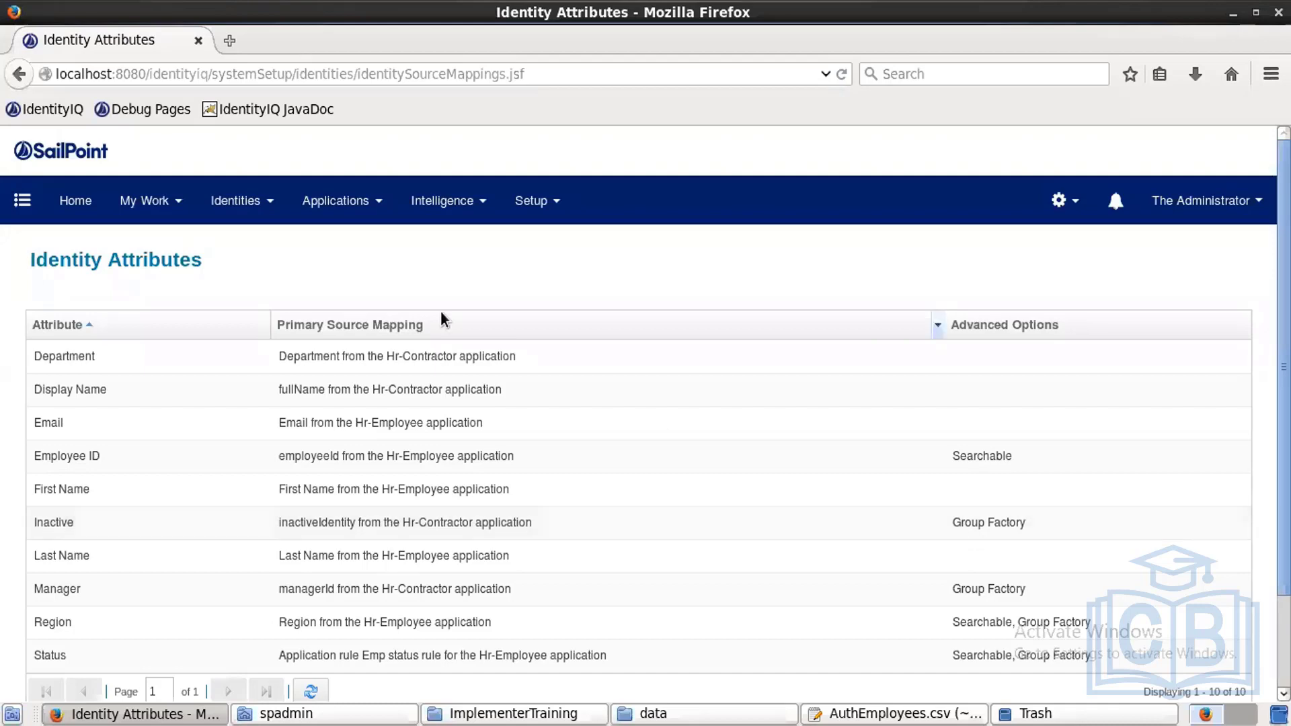
Step: Open the Hr-Employee application from Application Definitions
{"action": "left_click", "coordinate": [333, 212]}
{"action": "left_click", "coordinate": [335, 252]}
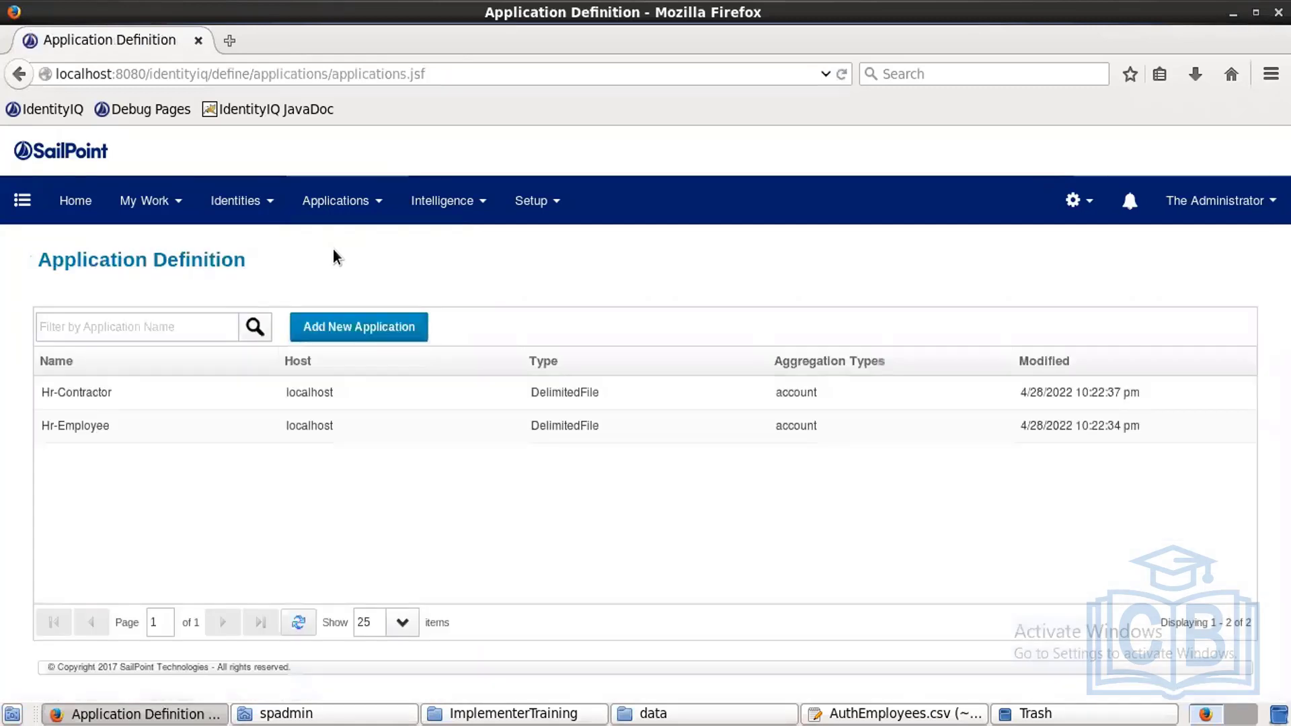
{"action": "left_click", "coordinate": [309, 420]}
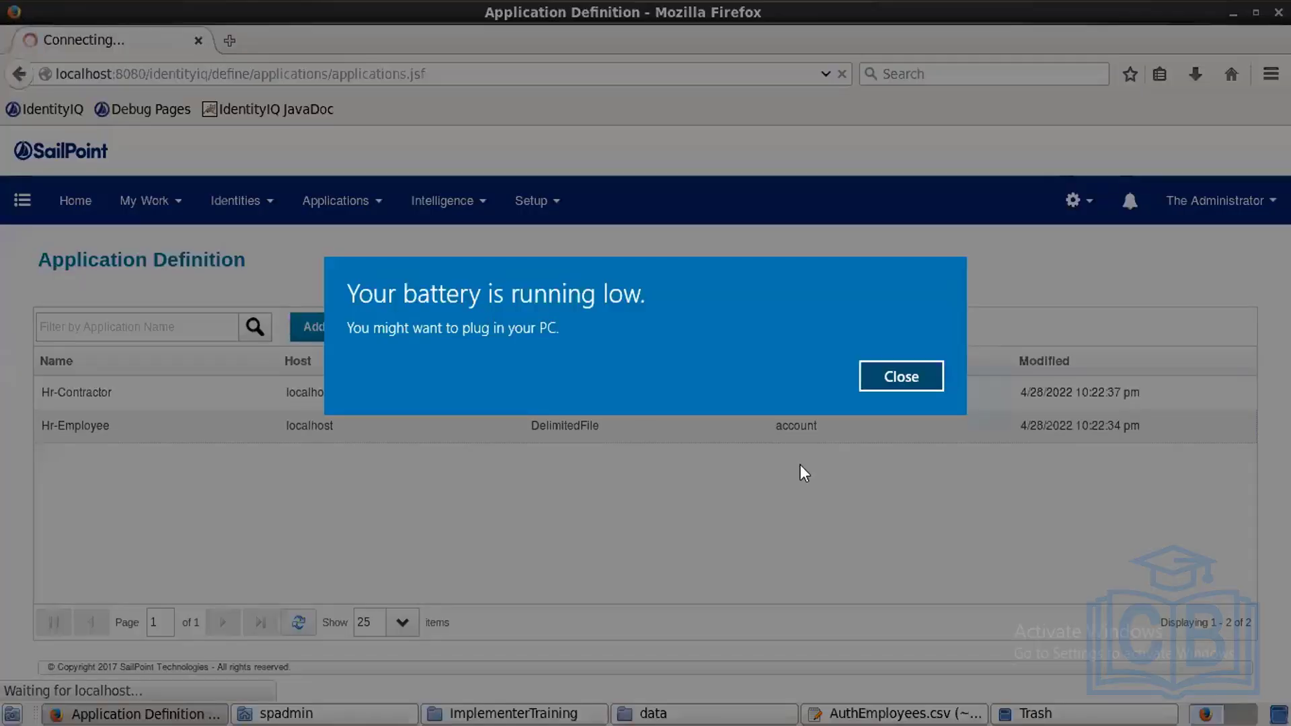
{"action": "left_click", "coordinate": [877, 374]}
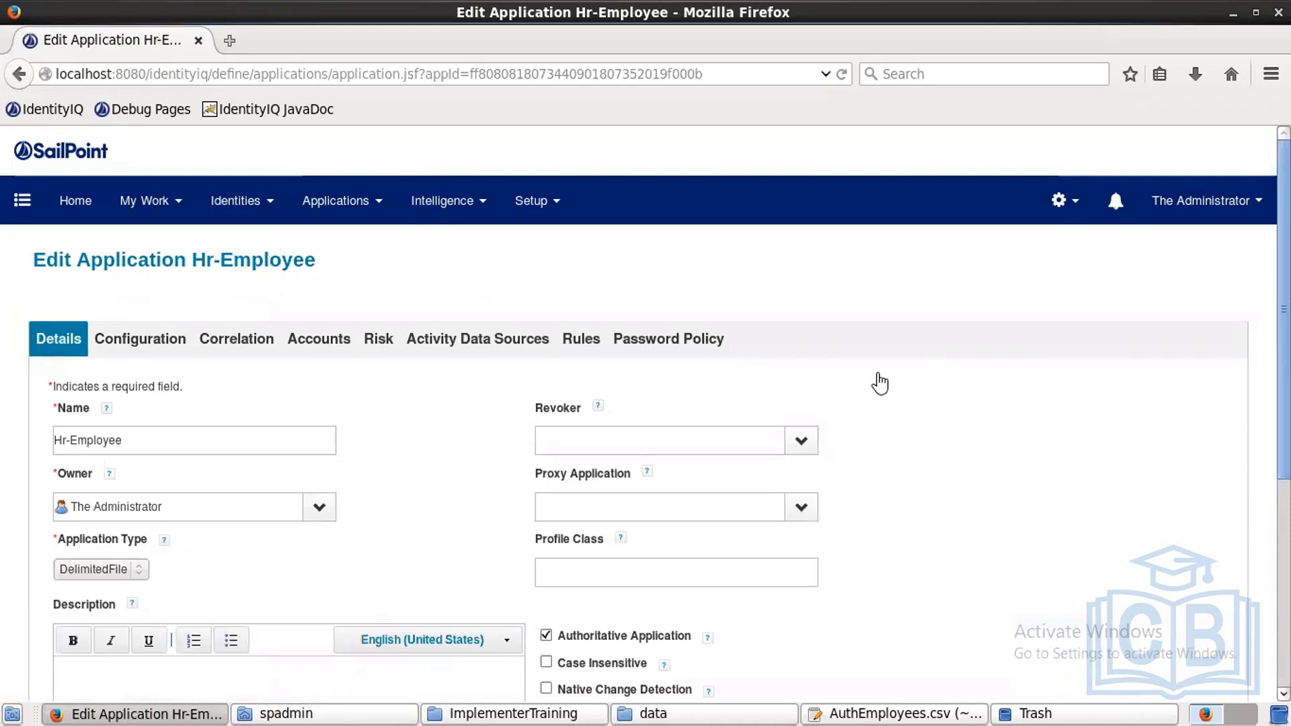
Step: Set Hr-Employee manager correlation to match managerId against Employee ID and save
{"action": "left_click", "coordinate": [254, 340]}
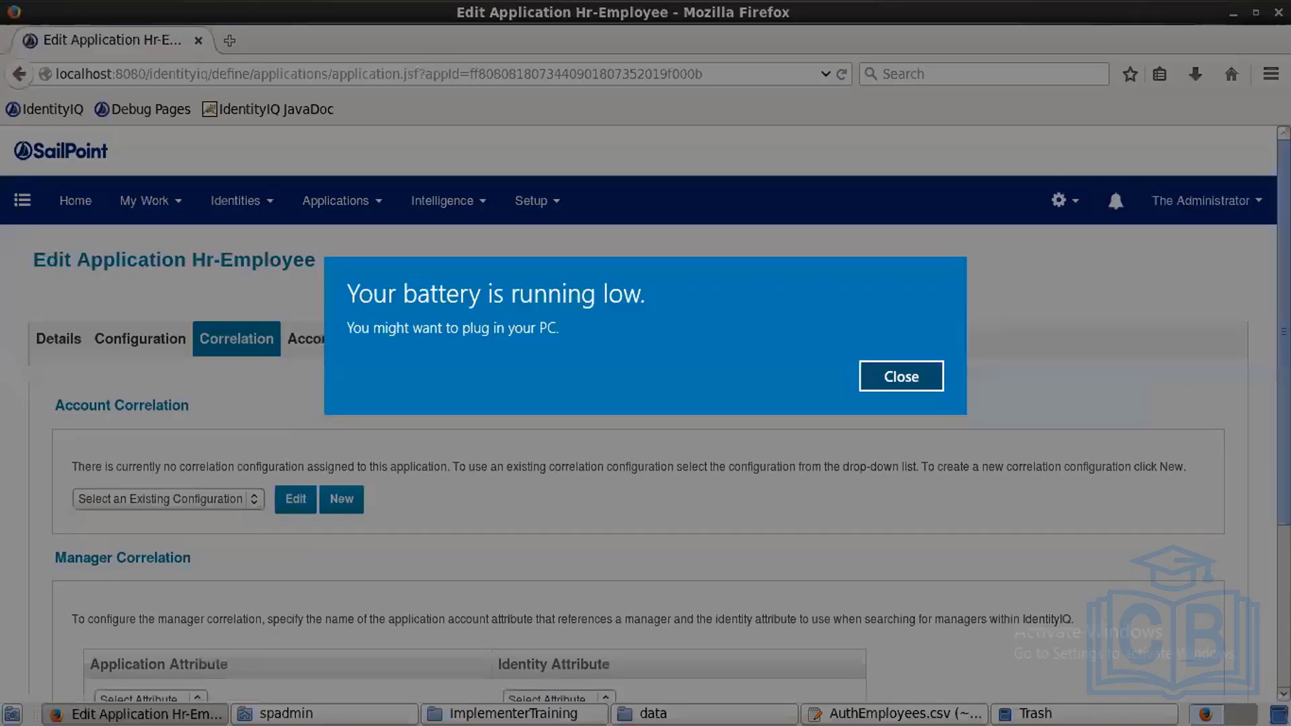
{"action": "left_click", "coordinate": [881, 374]}
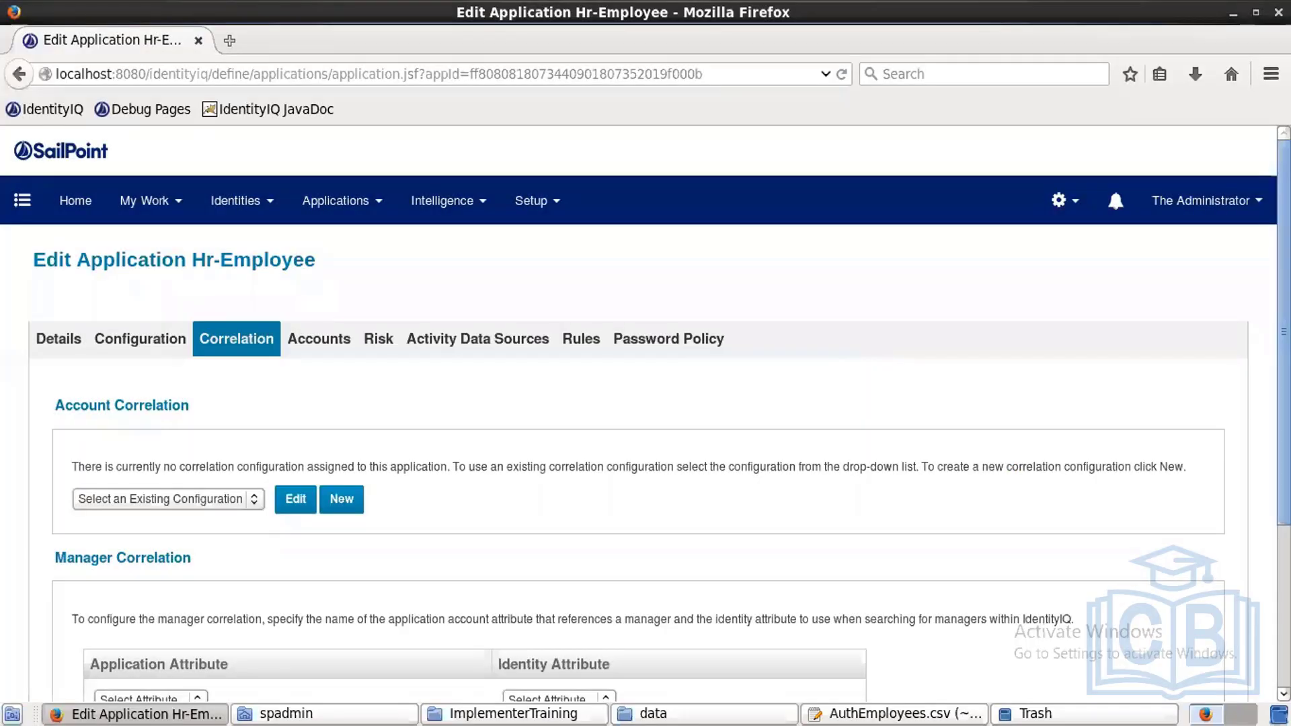
{"action": "scroll", "coordinate": [389, 431], "scroll_direction": "down", "scroll_amount": 5}
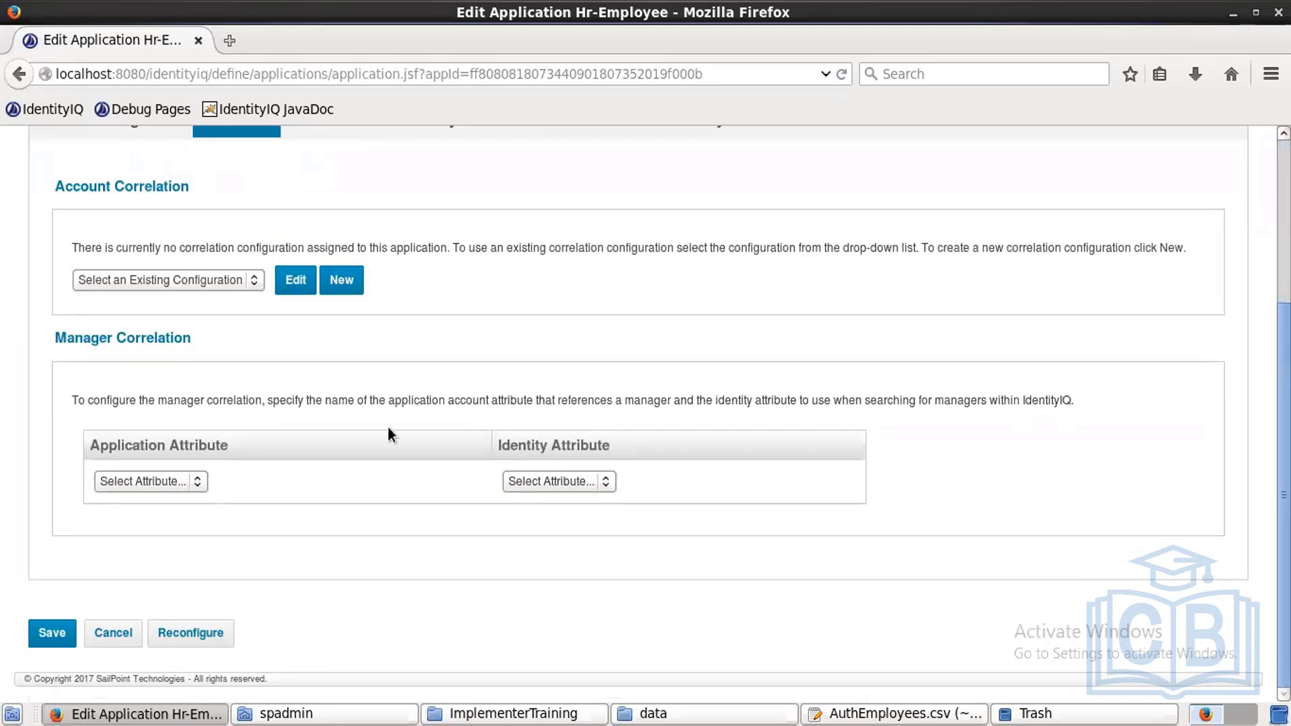
{"action": "left_click", "coordinate": [178, 485]}
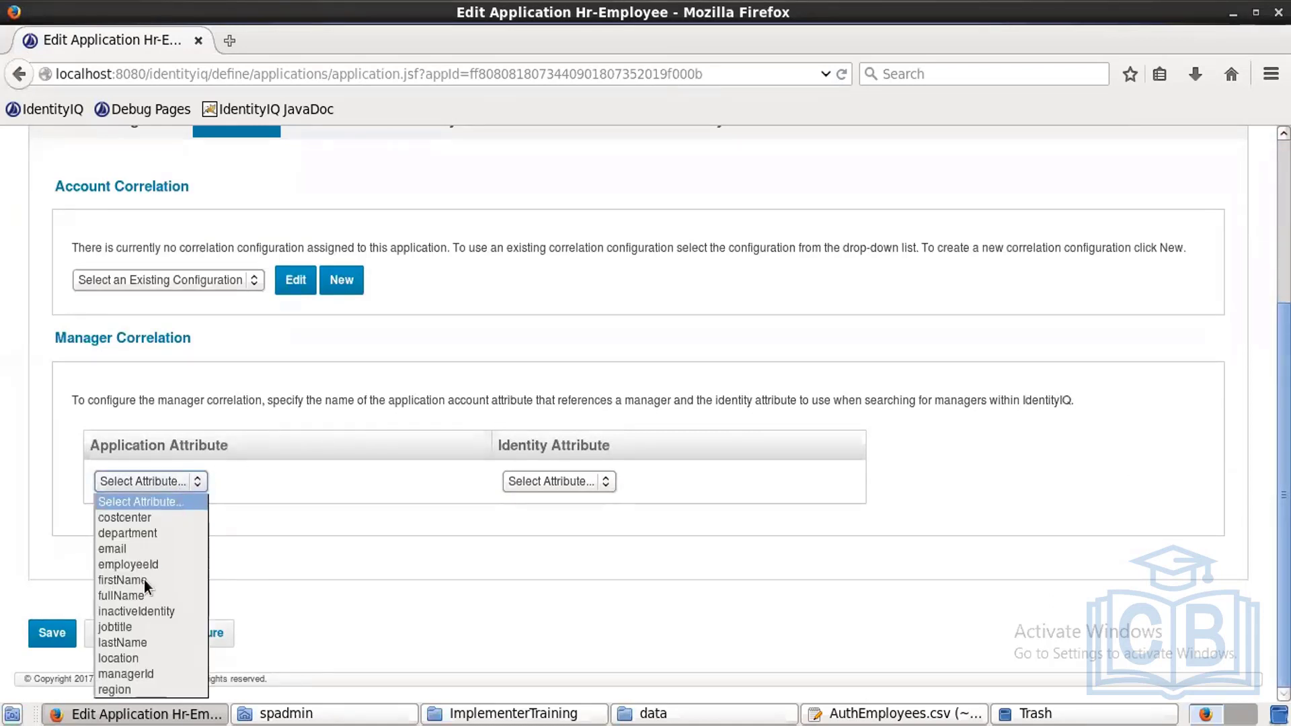
{"action": "left_click", "coordinate": [140, 673]}
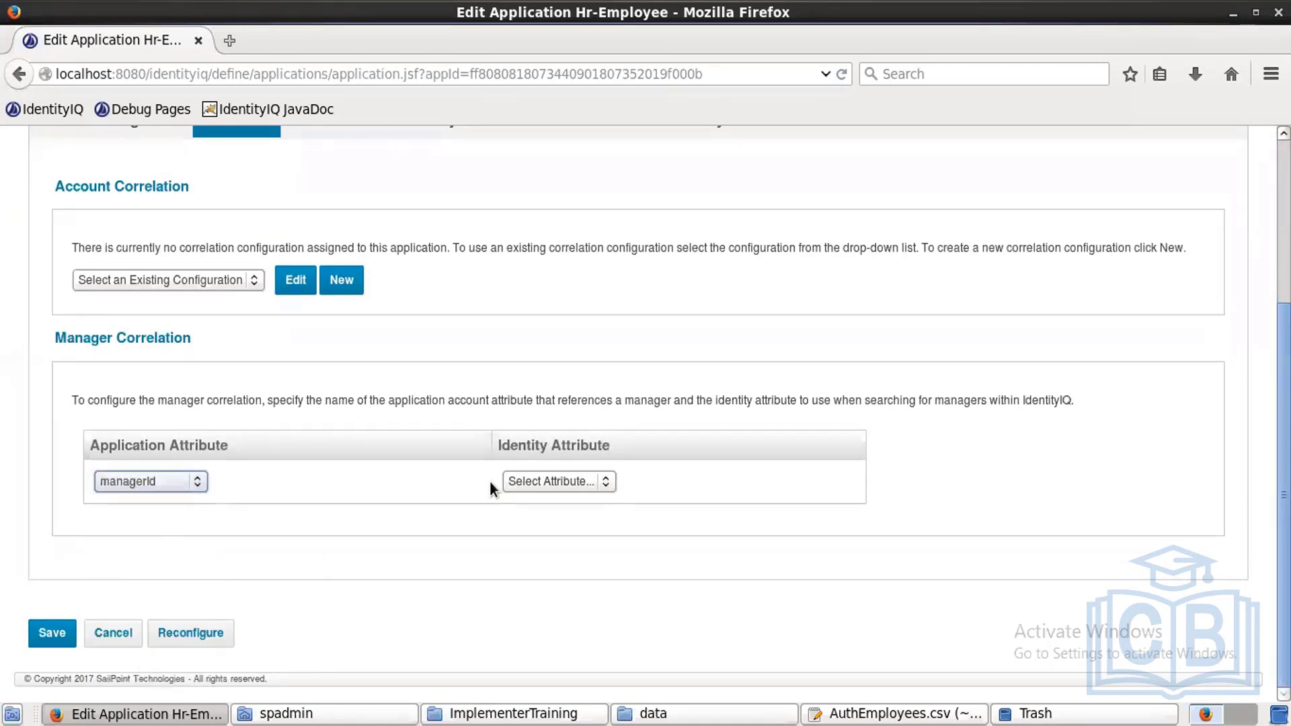
{"action": "left_click", "coordinate": [573, 480]}
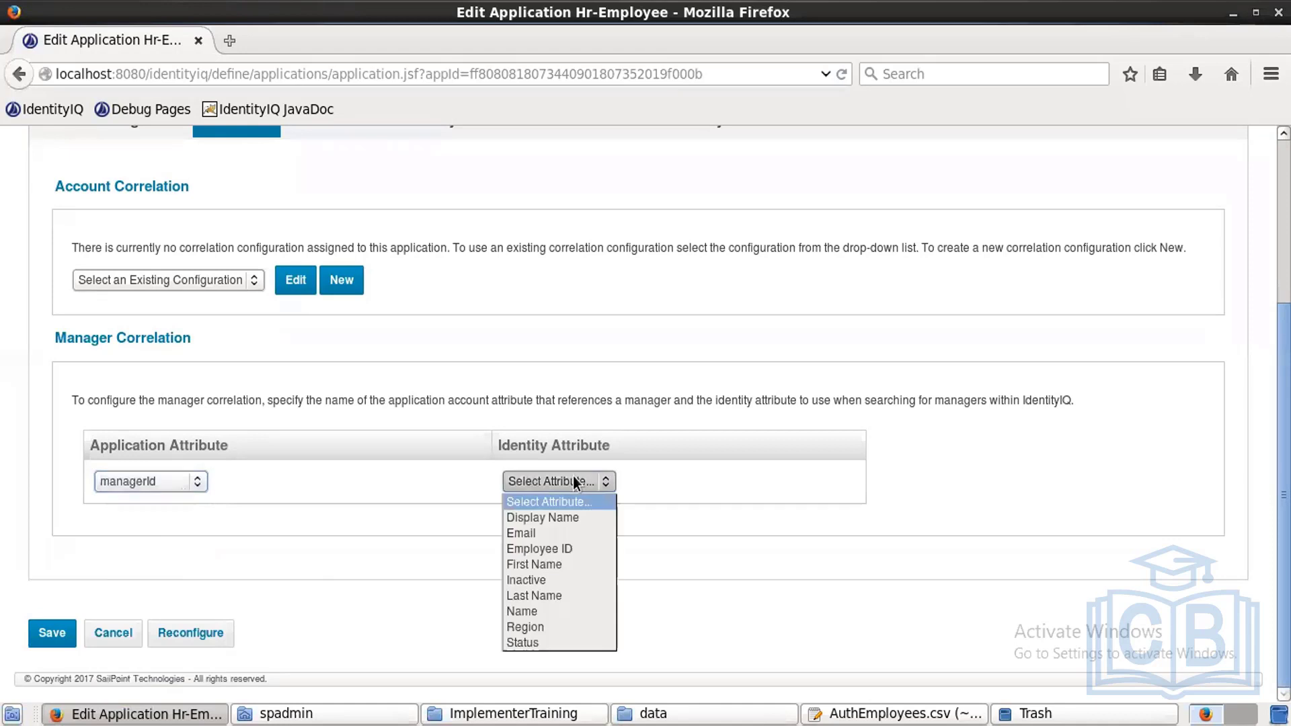
{"action": "left_click", "coordinate": [542, 548]}
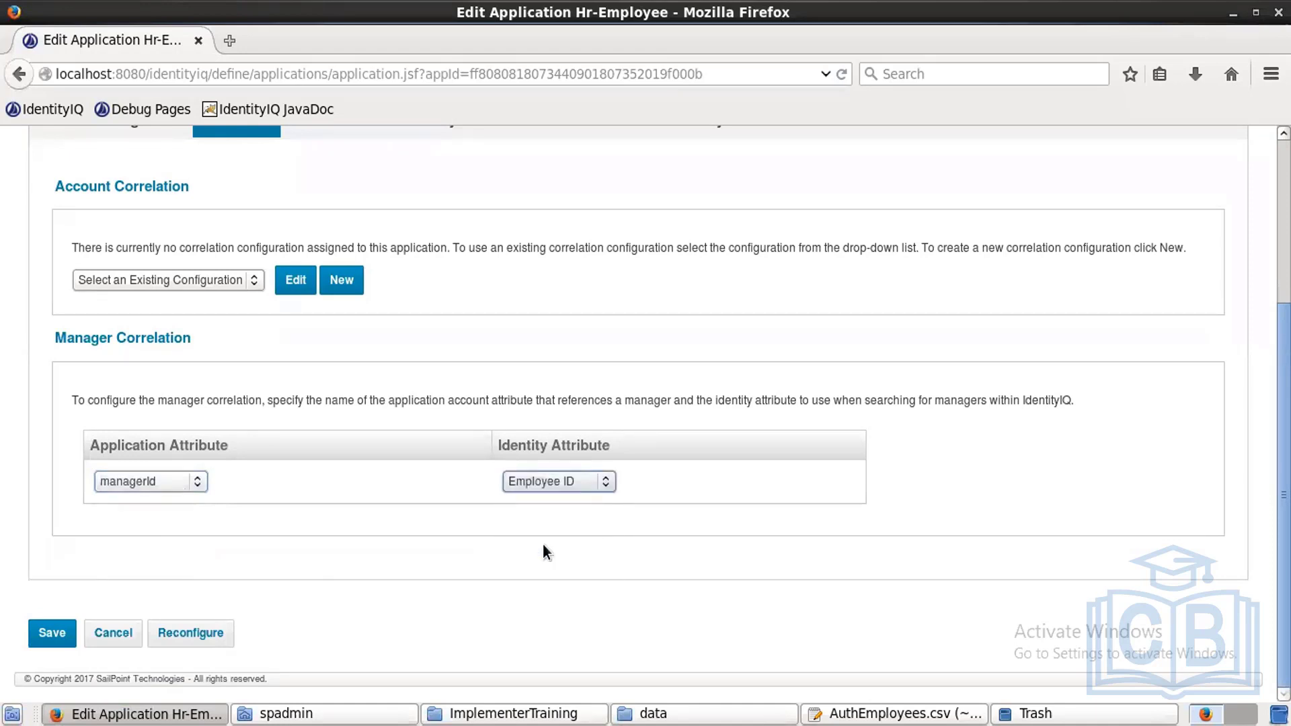
{"action": "left_click", "coordinate": [46, 634]}
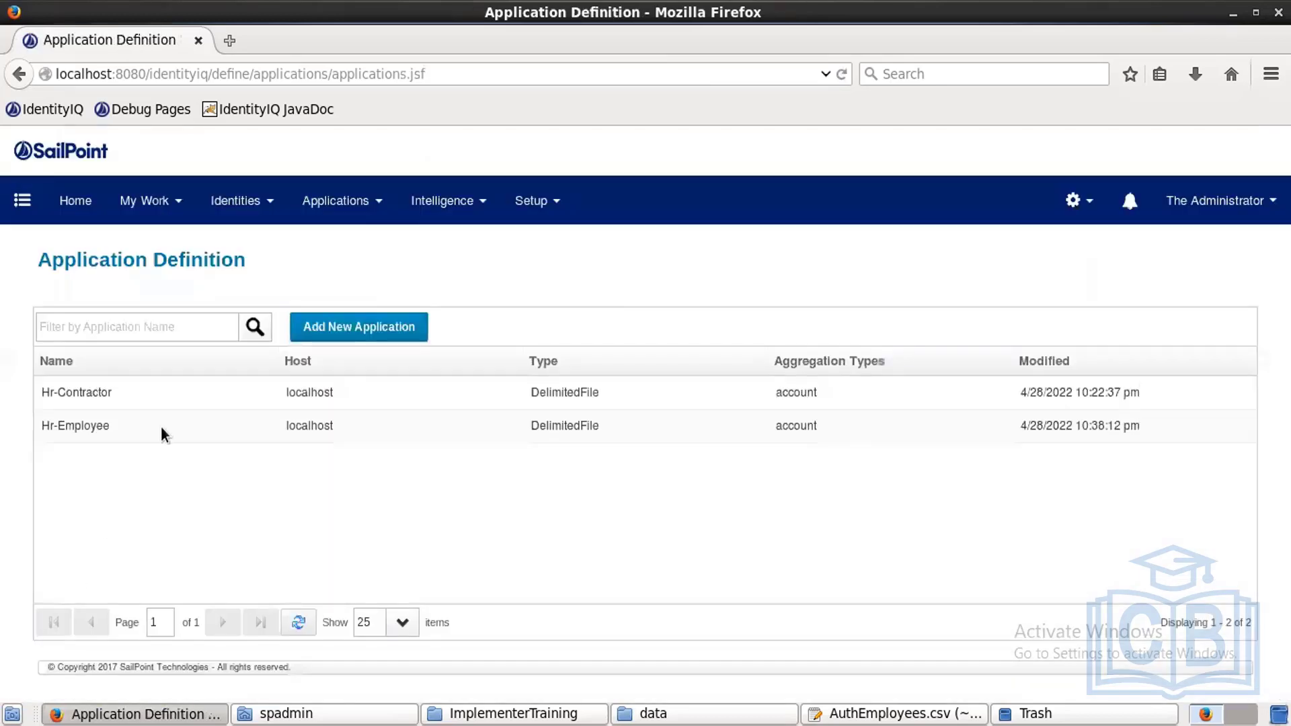
{"action": "left_click", "coordinate": [176, 398]}
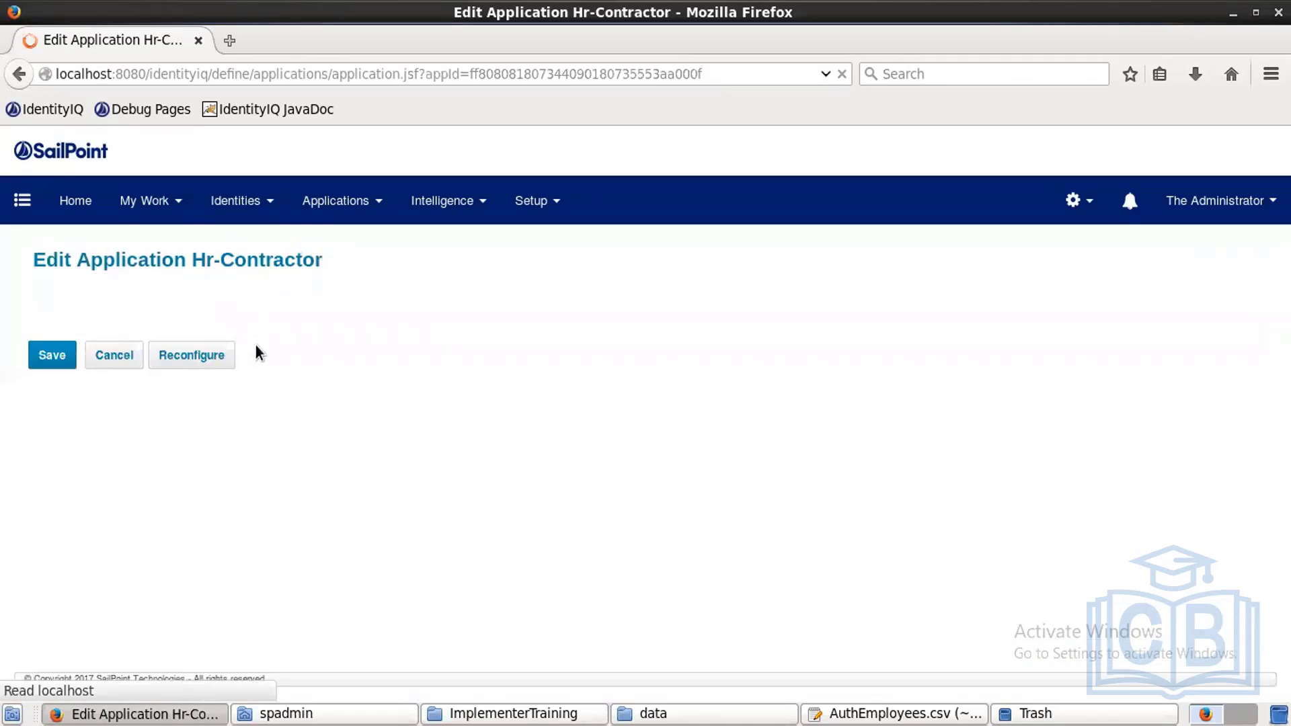
Step: Add Hr-Contractor manager correlation from managerId to Employee ID and save the application
{"action": "left_click", "coordinate": [258, 349]}
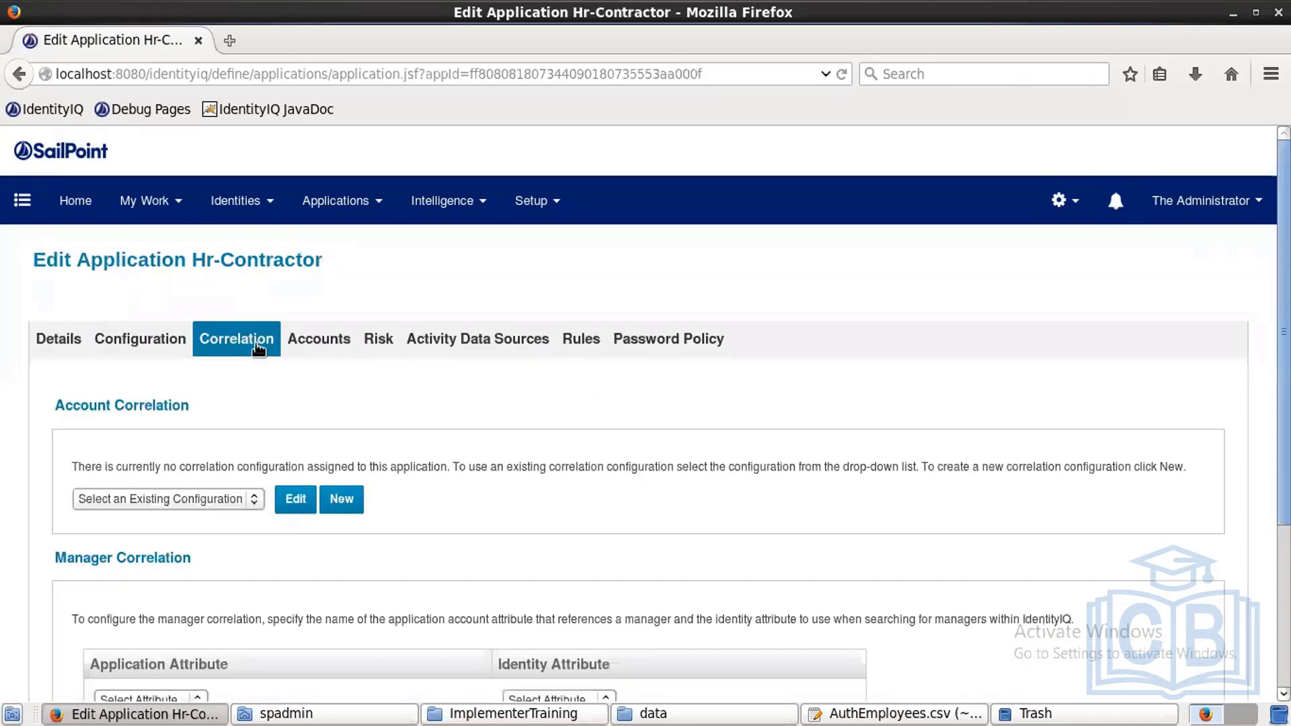
{"action": "scroll", "coordinate": [413, 552], "scroll_direction": "down", "scroll_amount": 5}
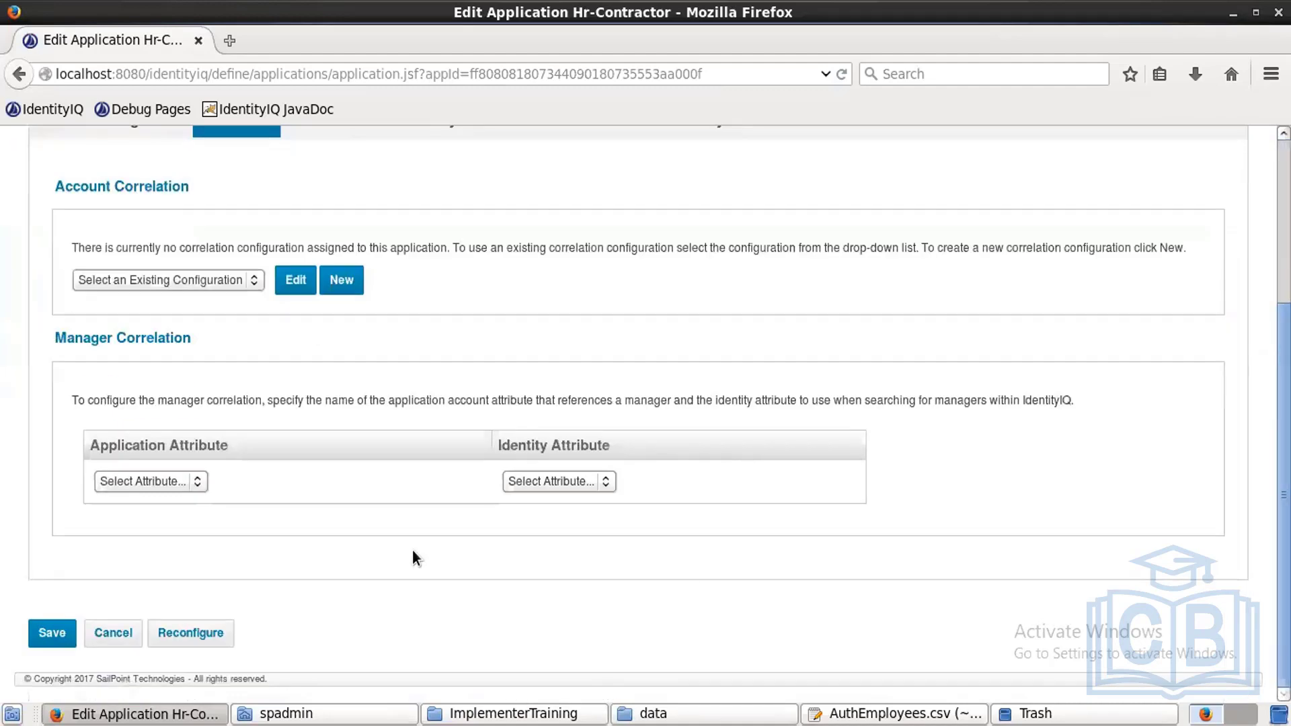
{"action": "left_click", "coordinate": [199, 483]}
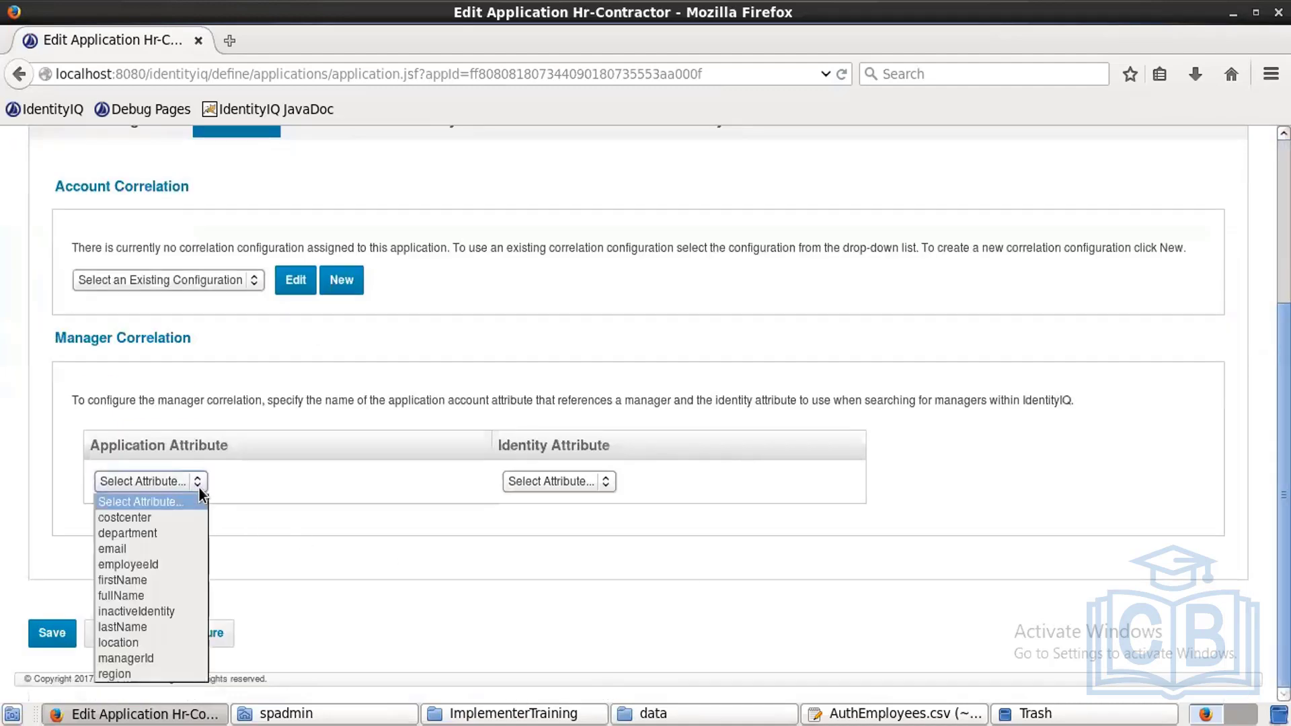
{"action": "left_click", "coordinate": [140, 658]}
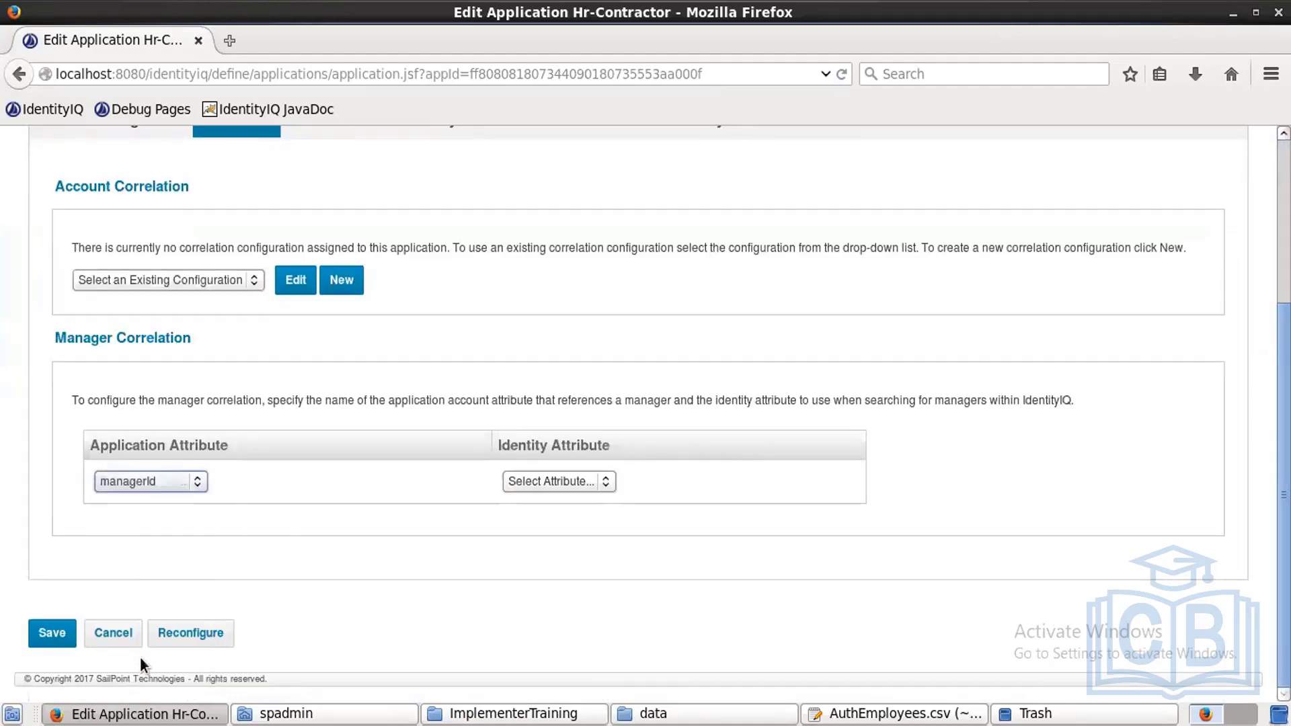
{"action": "left_click", "coordinate": [588, 482]}
{"action": "left_click", "coordinate": [548, 548]}
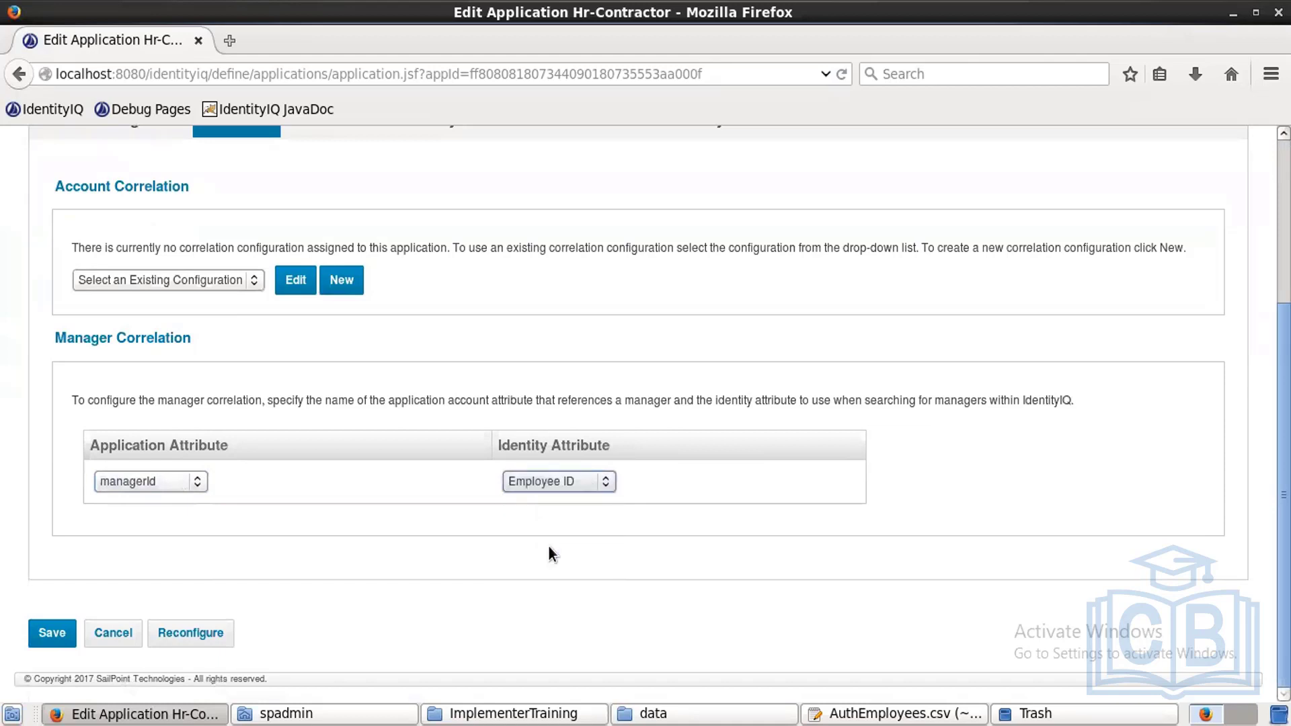
{"action": "left_click", "coordinate": [64, 633]}
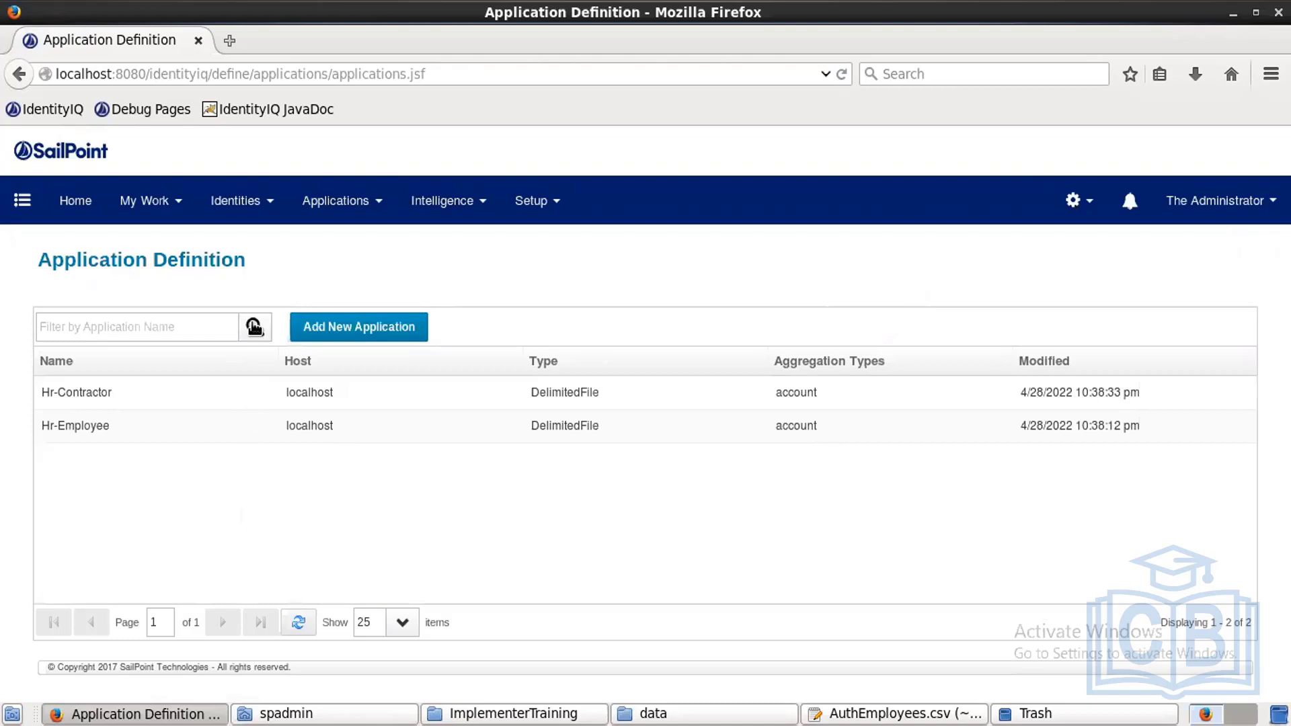
Step: Open the Identity Warehouse to see the 230 identities with blank Manager columns
{"action": "left_click", "coordinate": [250, 202]}
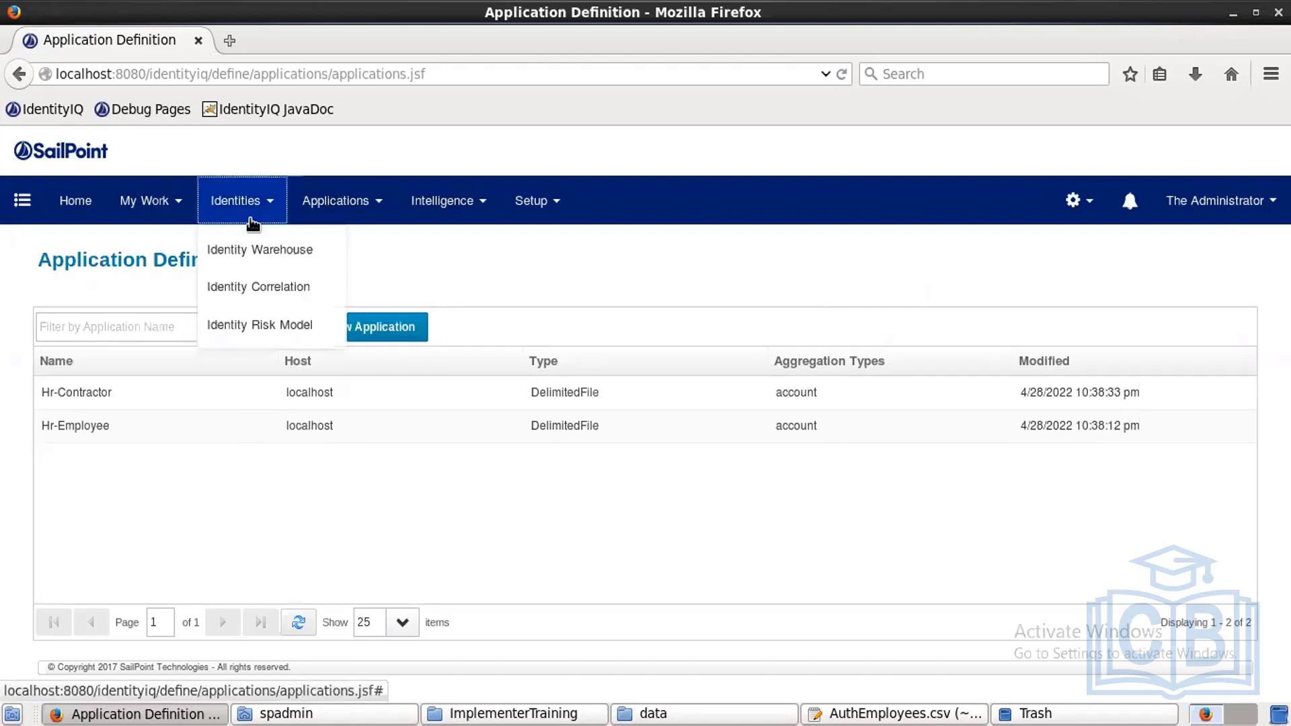
{"action": "left_click", "coordinate": [249, 251]}
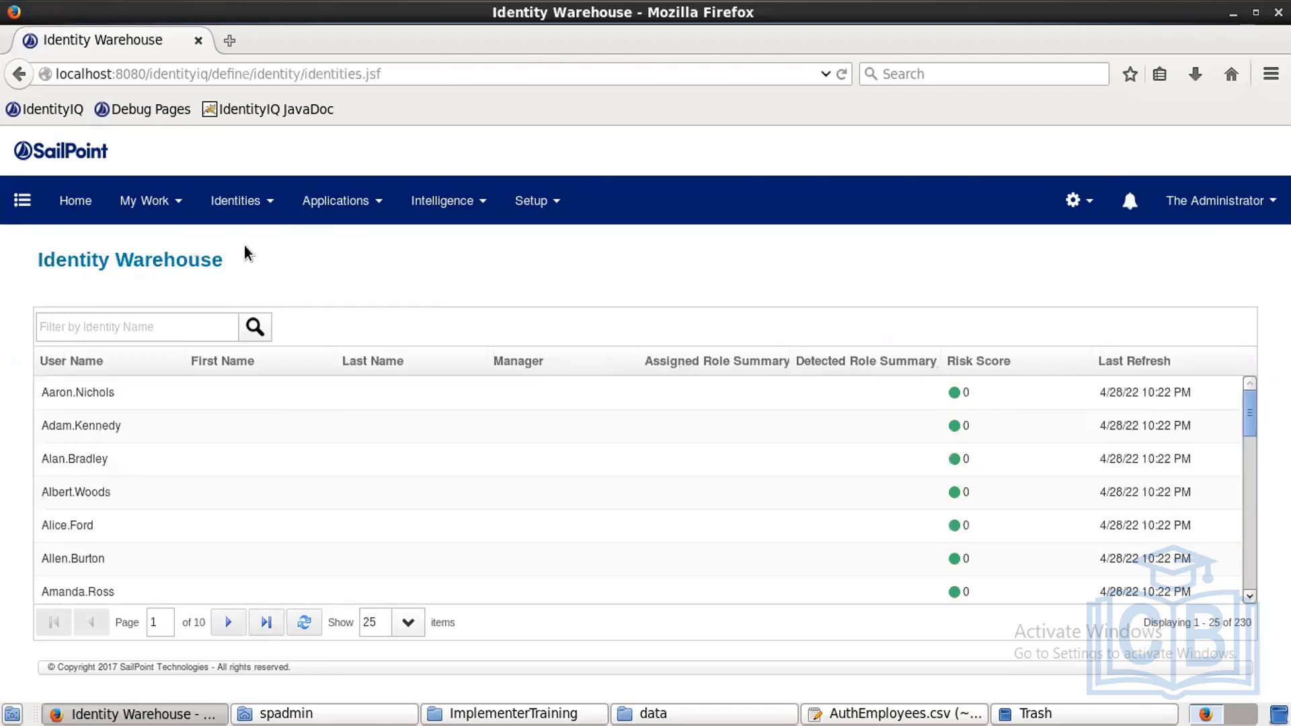
{"action": "left_click", "coordinate": [526, 203]}
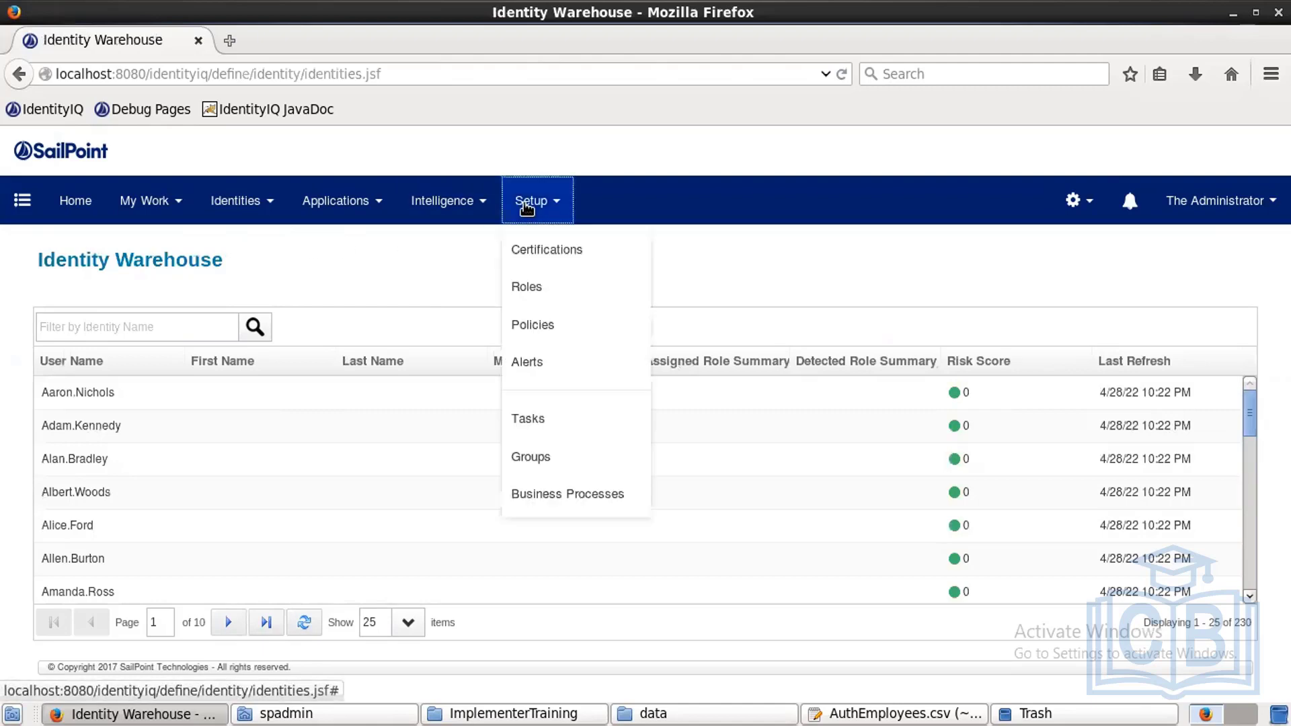
Step: Search Tasks for 'refresh i' and execute Refresh Identity Cube in the background
{"action": "left_click", "coordinate": [556, 415]}
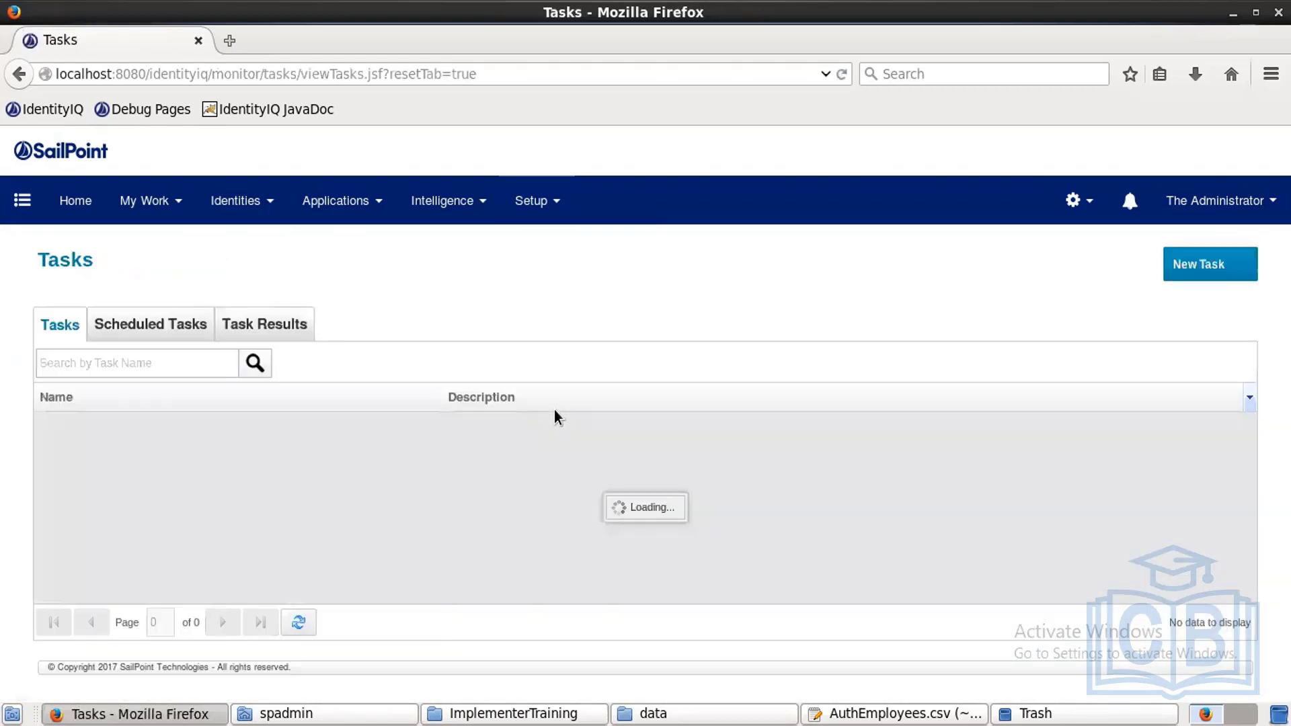
{"action": "left_click", "coordinate": [222, 362]}
{"action": "type", "text": "refresh i"}
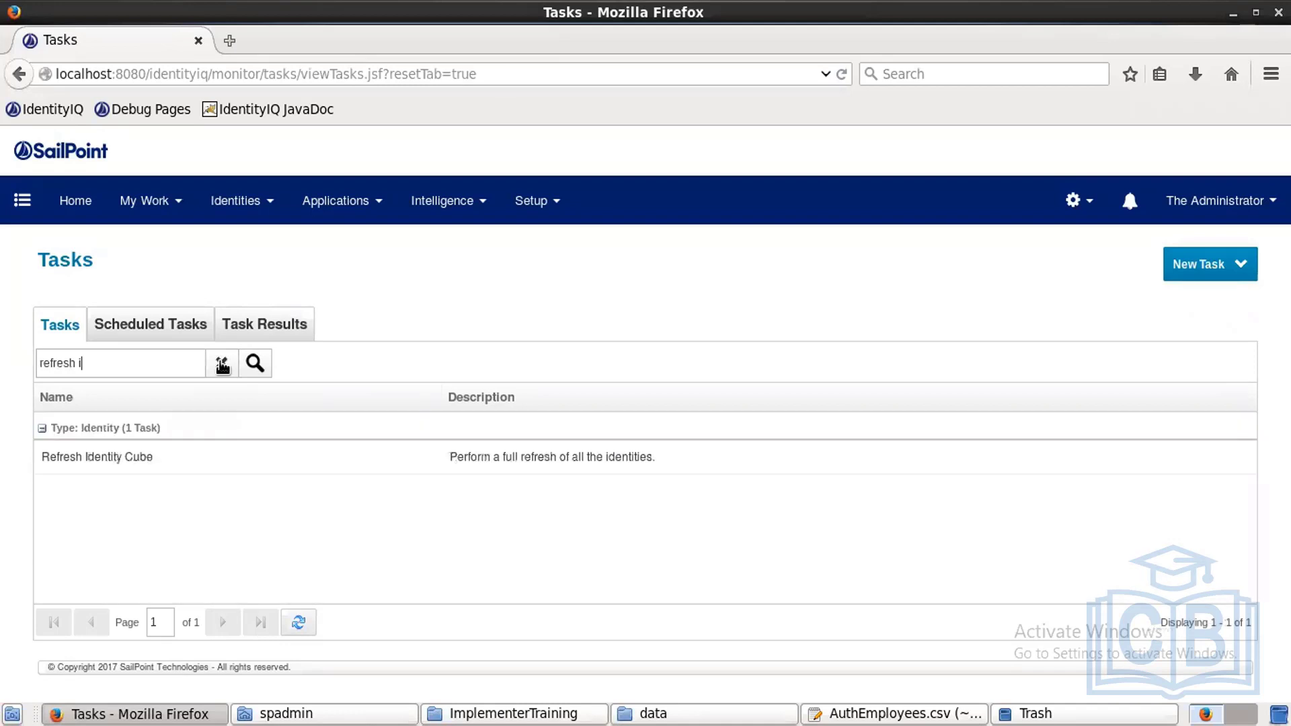
{"action": "left_click", "coordinate": [130, 458]}
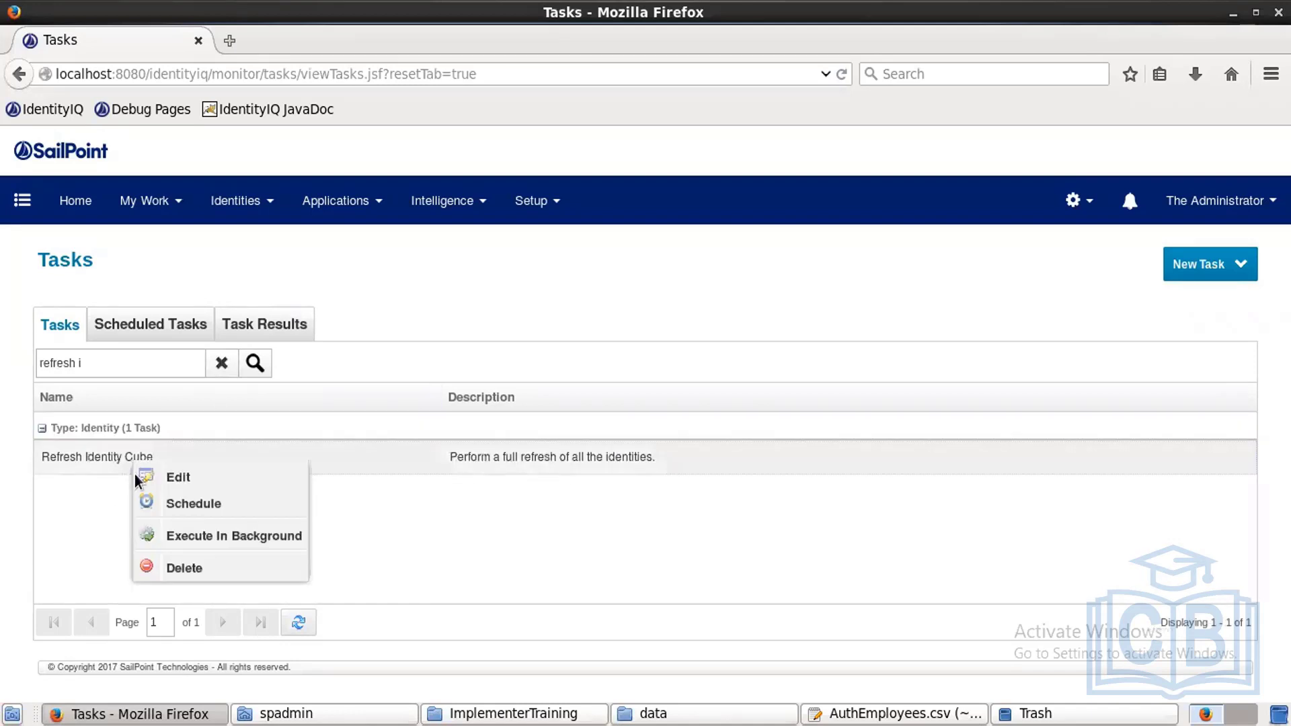
{"action": "left_click", "coordinate": [212, 538]}
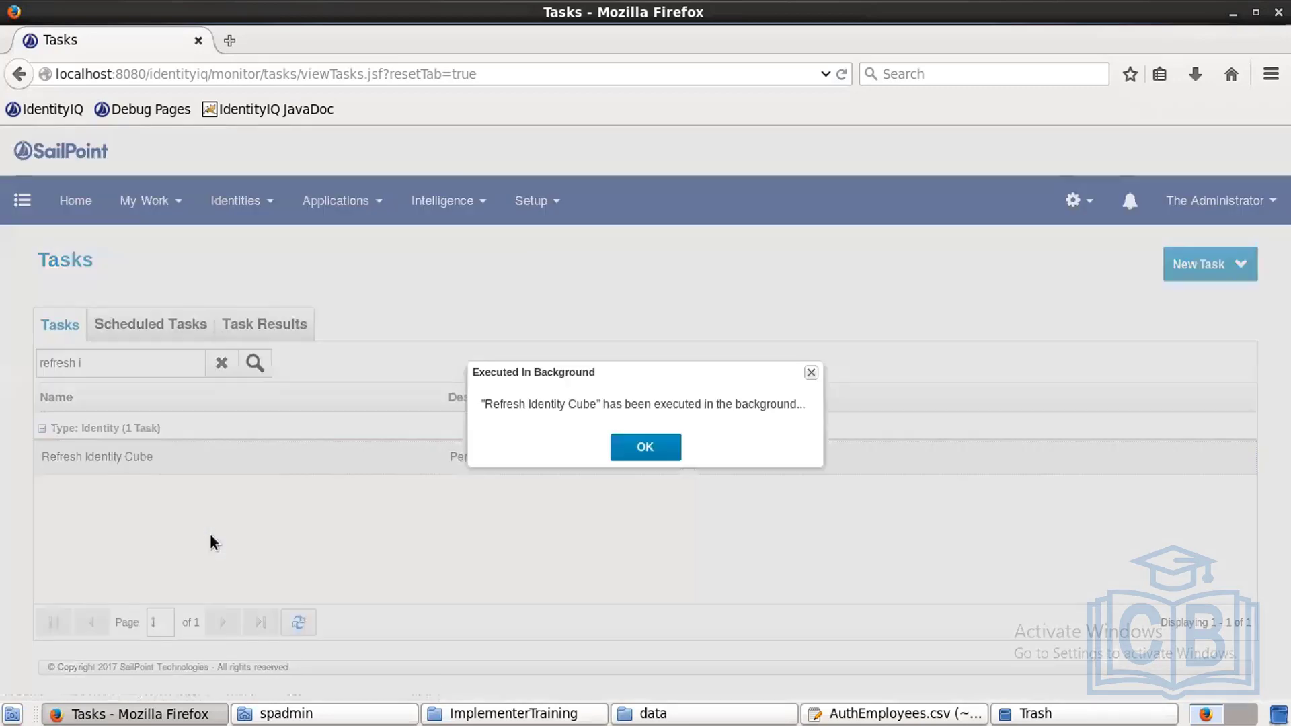
{"action": "left_click", "coordinate": [644, 448]}
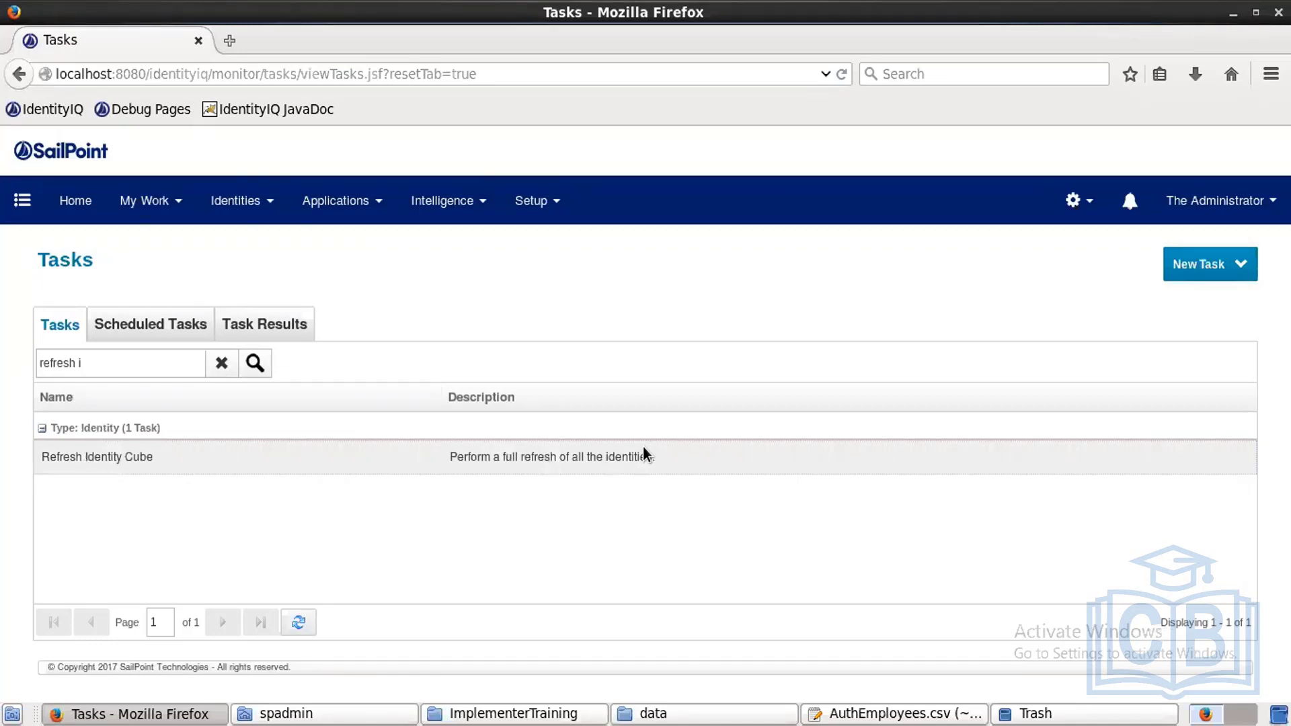
Step: Check the Refresh Identity Cube result: Success, 230 identities examined, 230 scores changed
{"action": "left_click", "coordinate": [300, 328]}
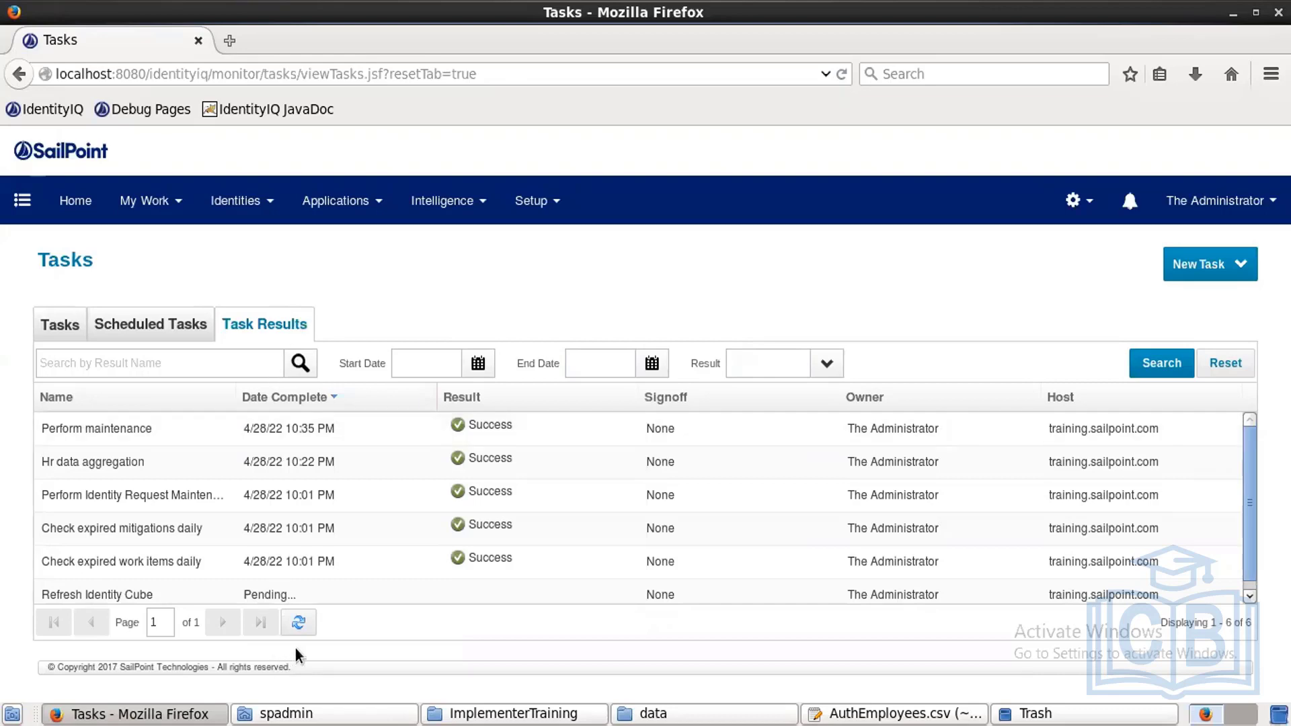
{"action": "left_click", "coordinate": [299, 625]}
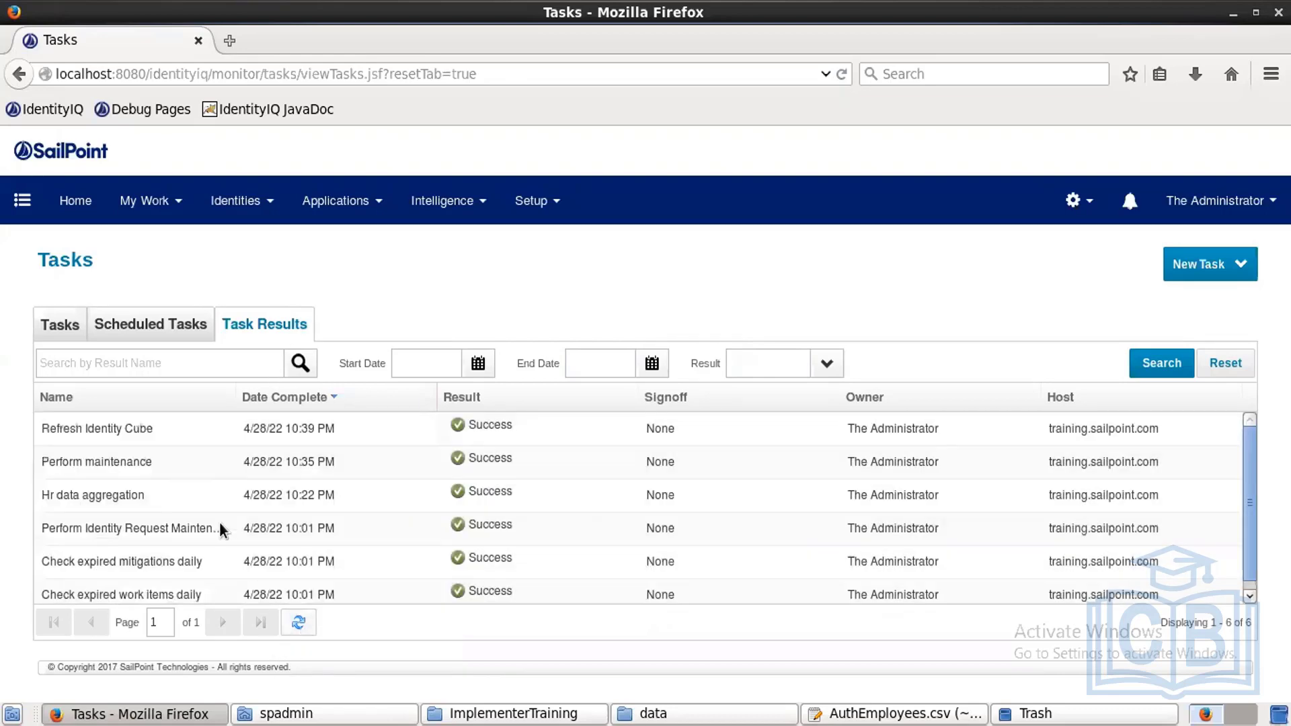
{"action": "left_click", "coordinate": [185, 428]}
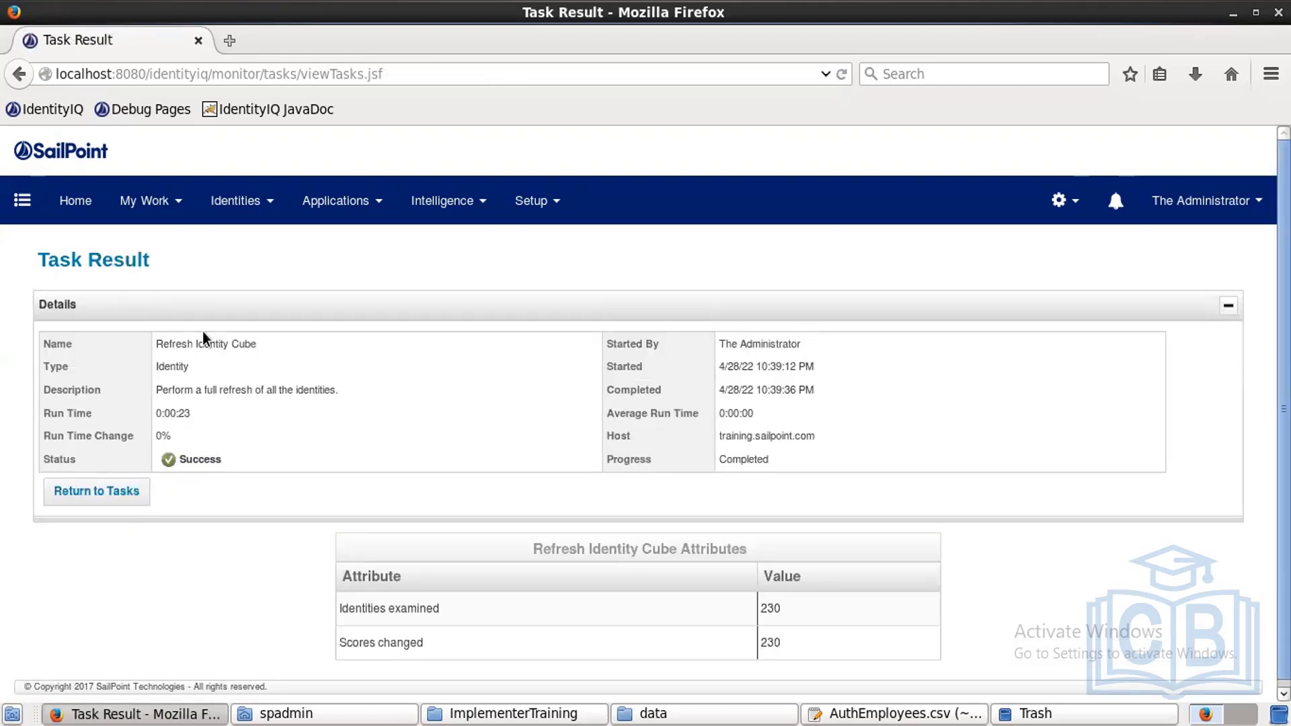
{"action": "left_click", "coordinate": [242, 202]}
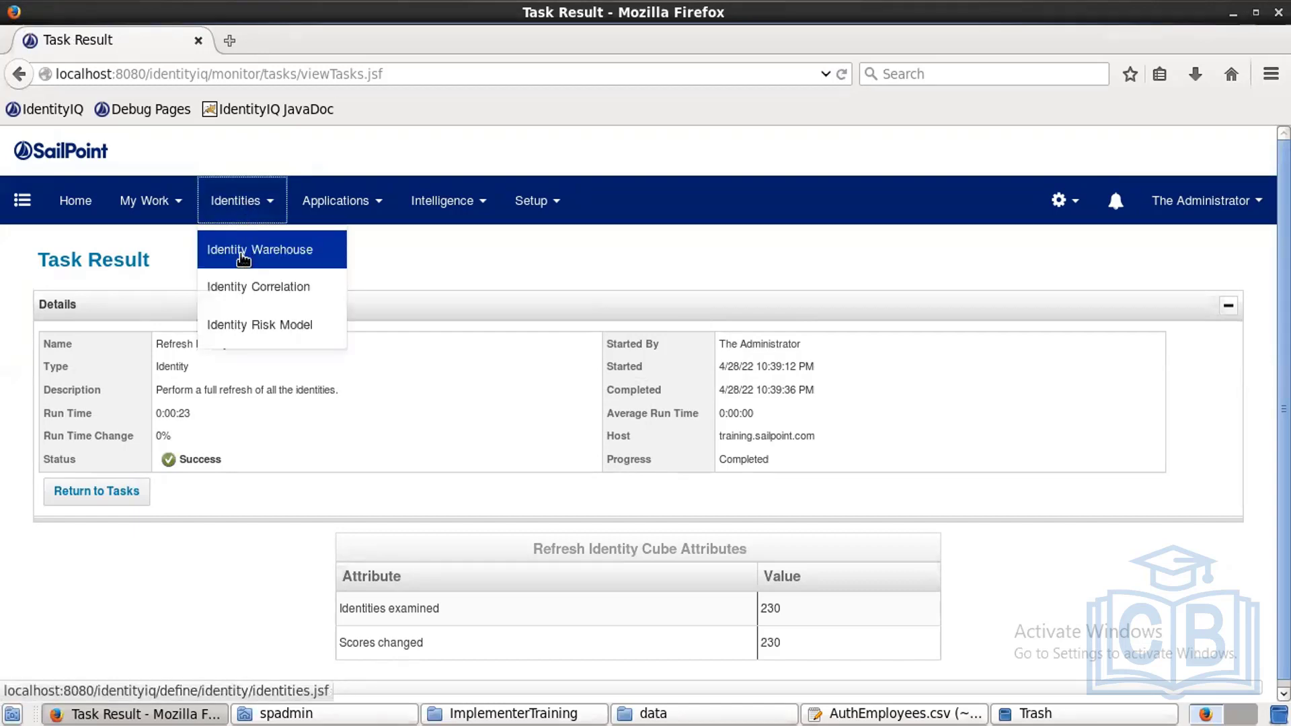
{"action": "left_click", "coordinate": [244, 252]}
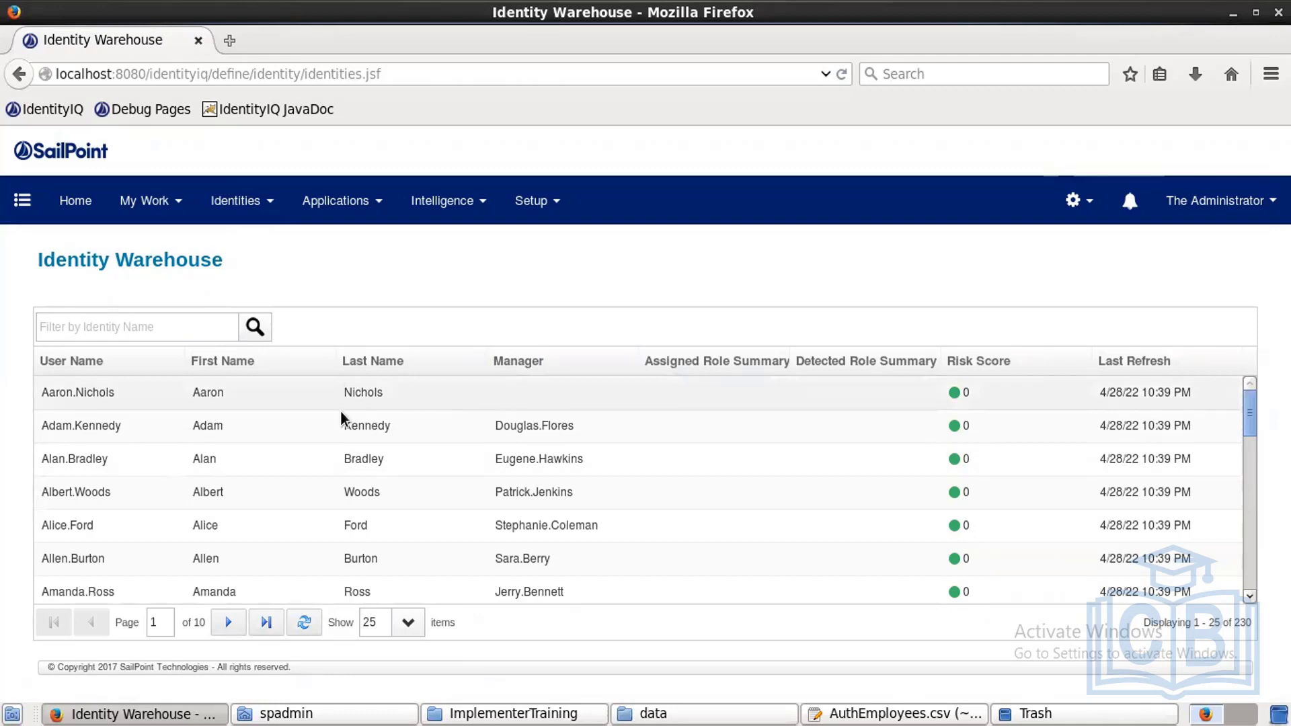
{"action": "left_click", "coordinate": [198, 427]}
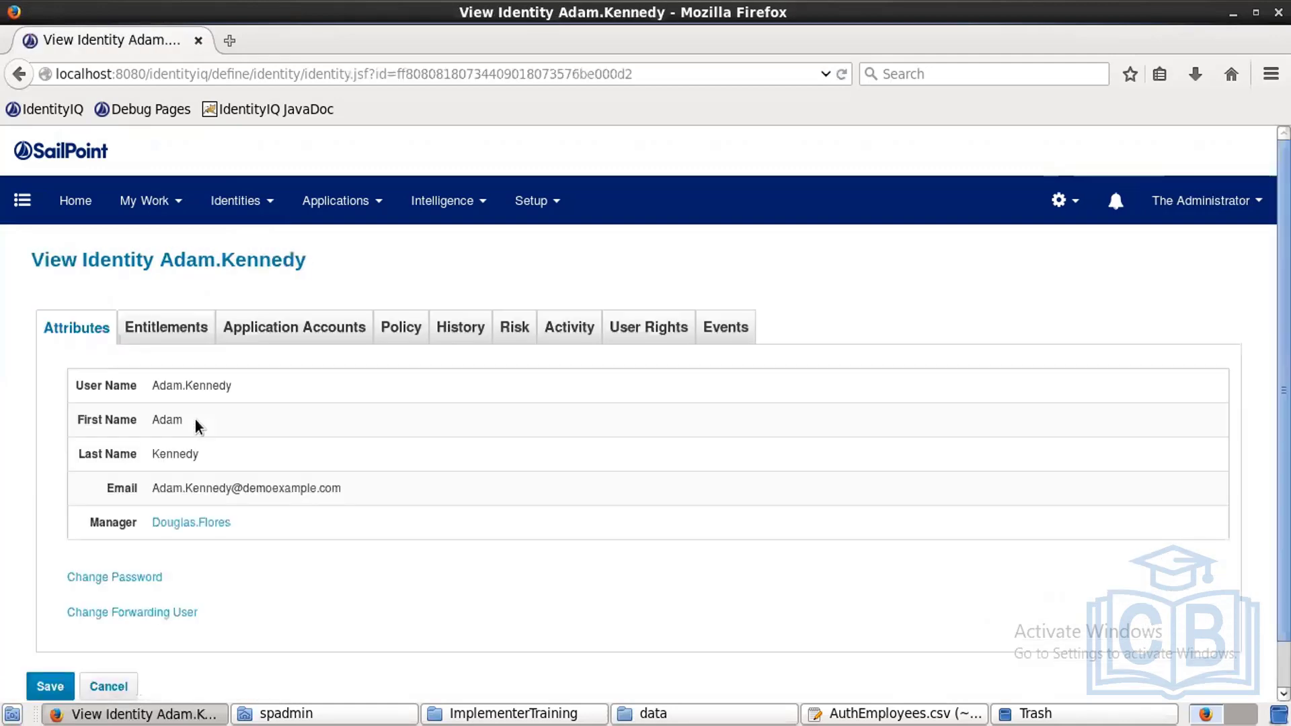
{"action": "left_click", "coordinate": [191, 522]}
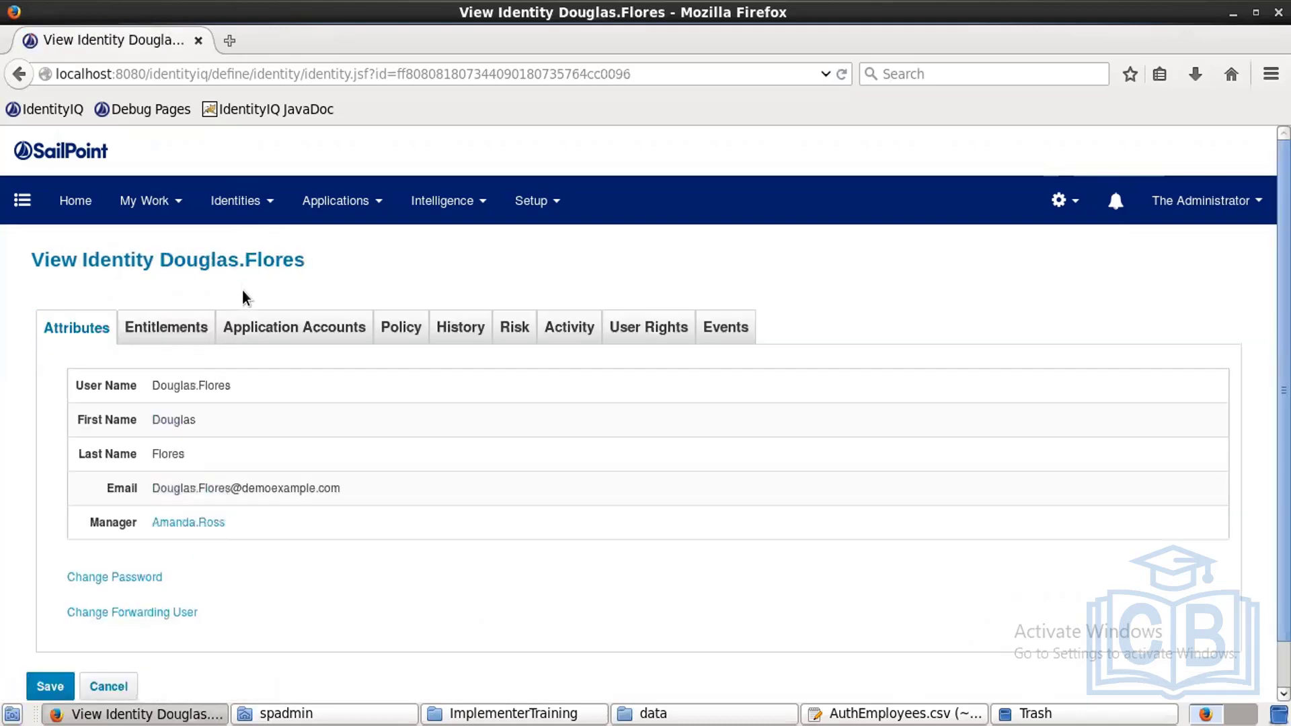
{"action": "left_click", "coordinate": [190, 522]}
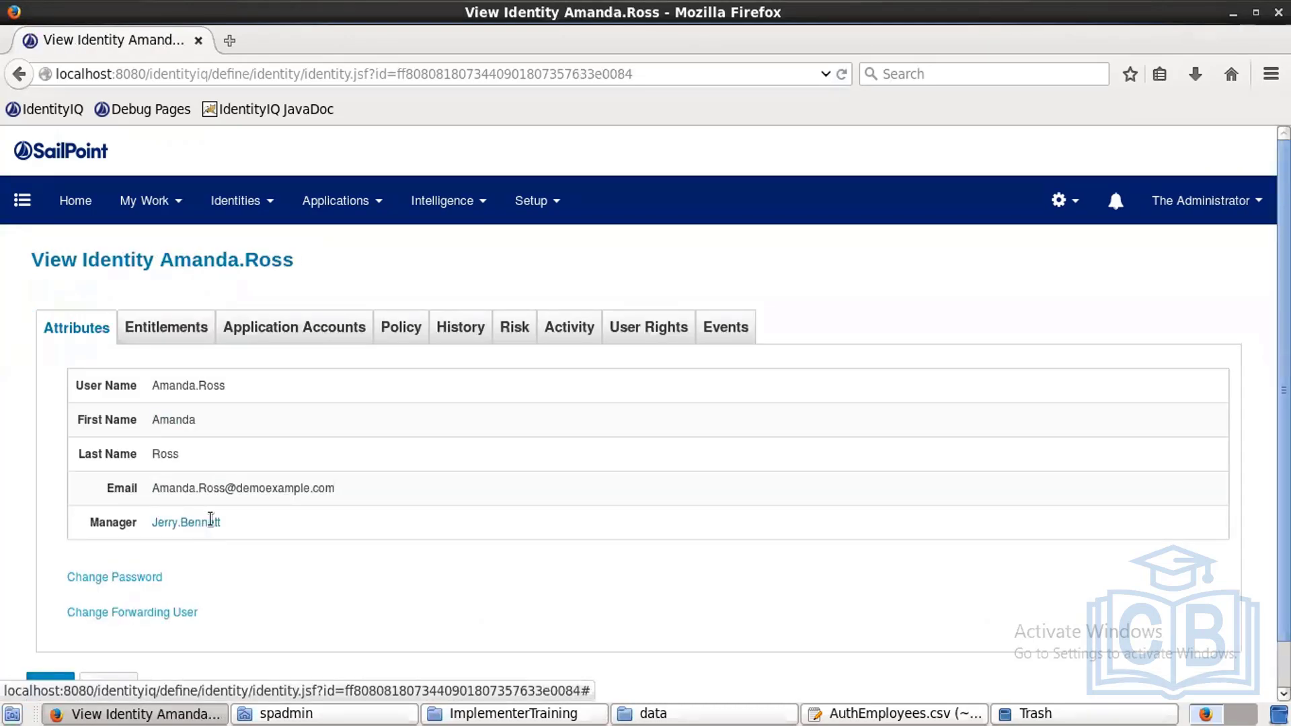
{"action": "left_click", "coordinate": [216, 522]}
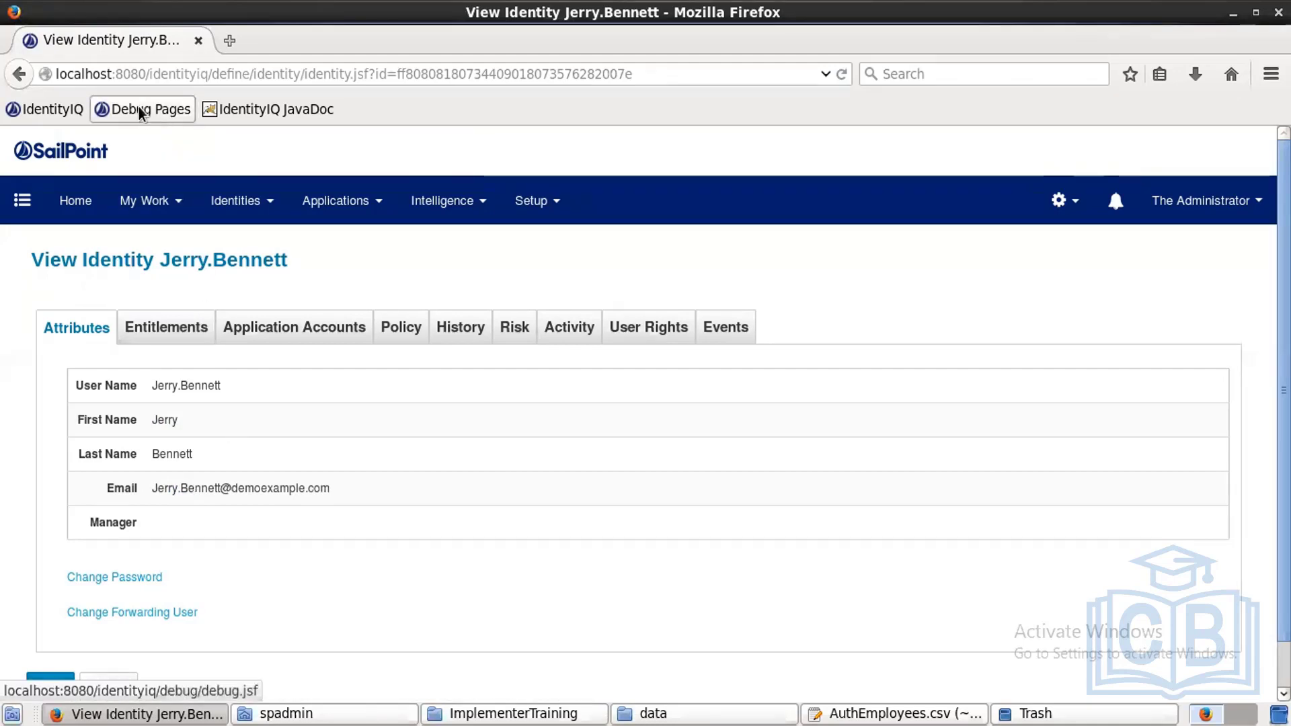
Step: Open the UI Configuration object in Debug Pages and search for 'identityv'
{"action": "left_click", "coordinate": [139, 111]}
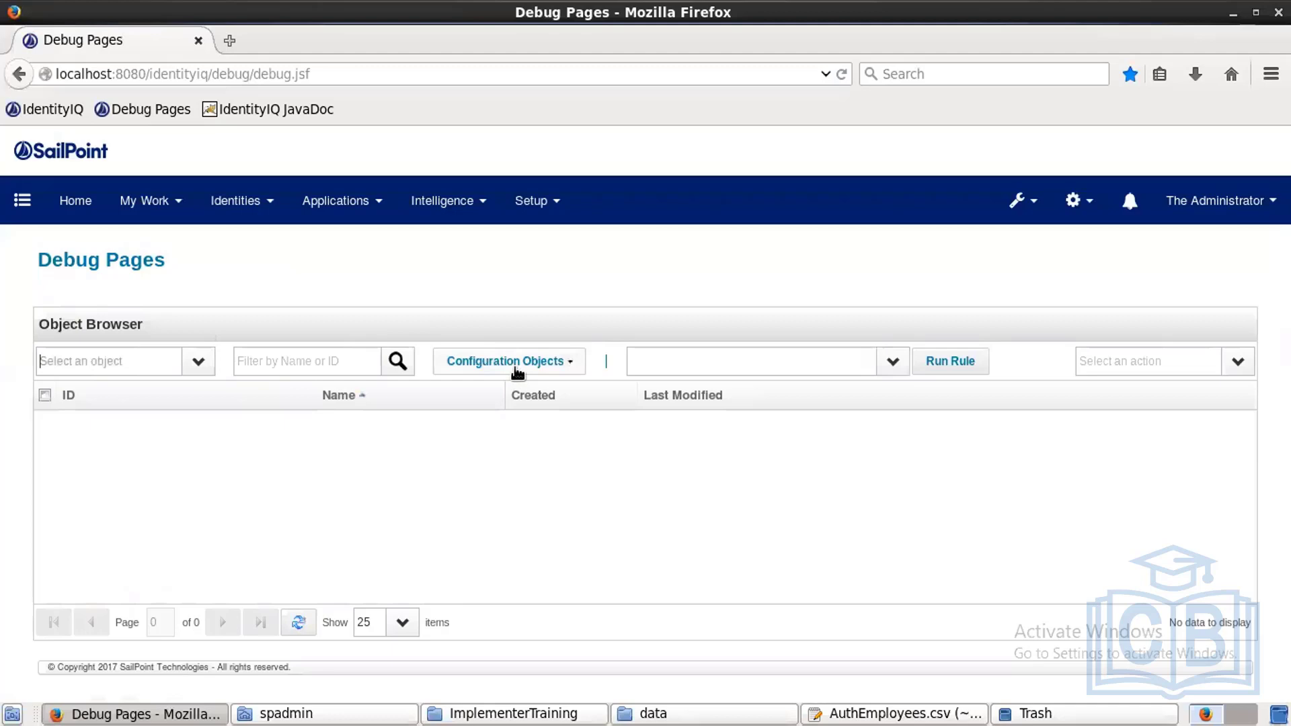
{"action": "left_click", "coordinate": [517, 370]}
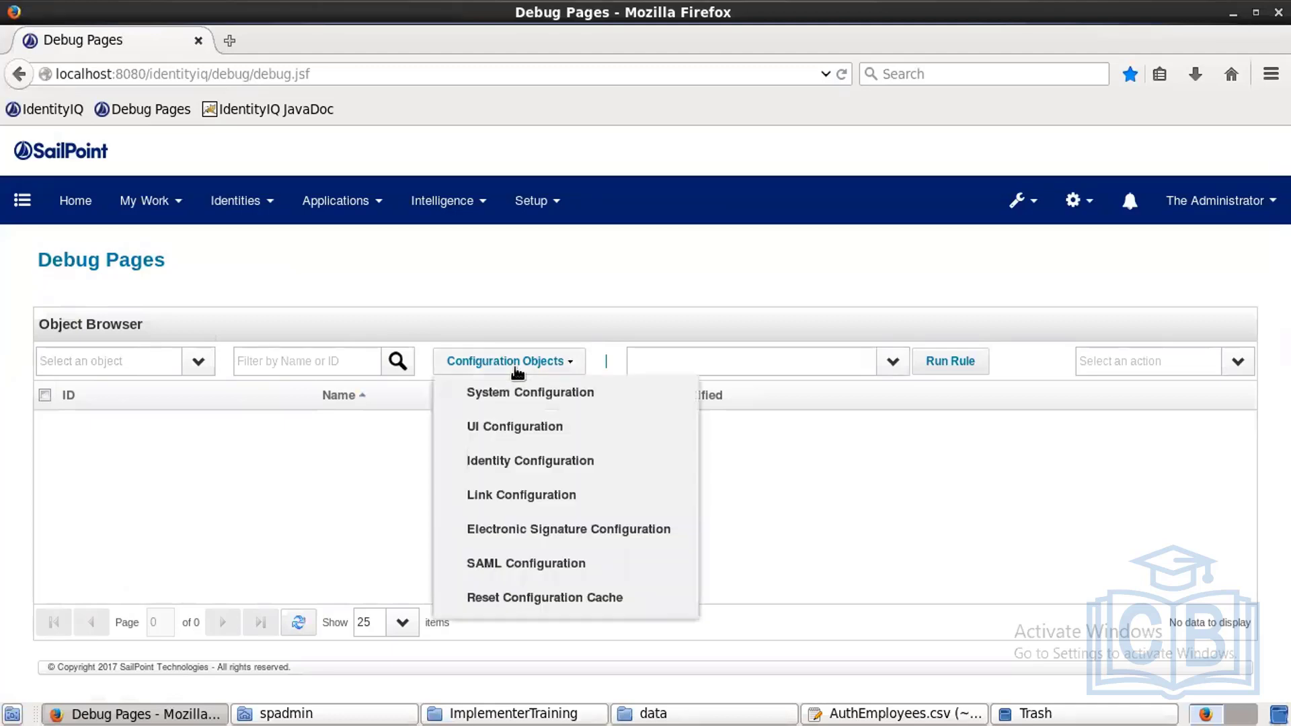
{"action": "left_click", "coordinate": [546, 427]}
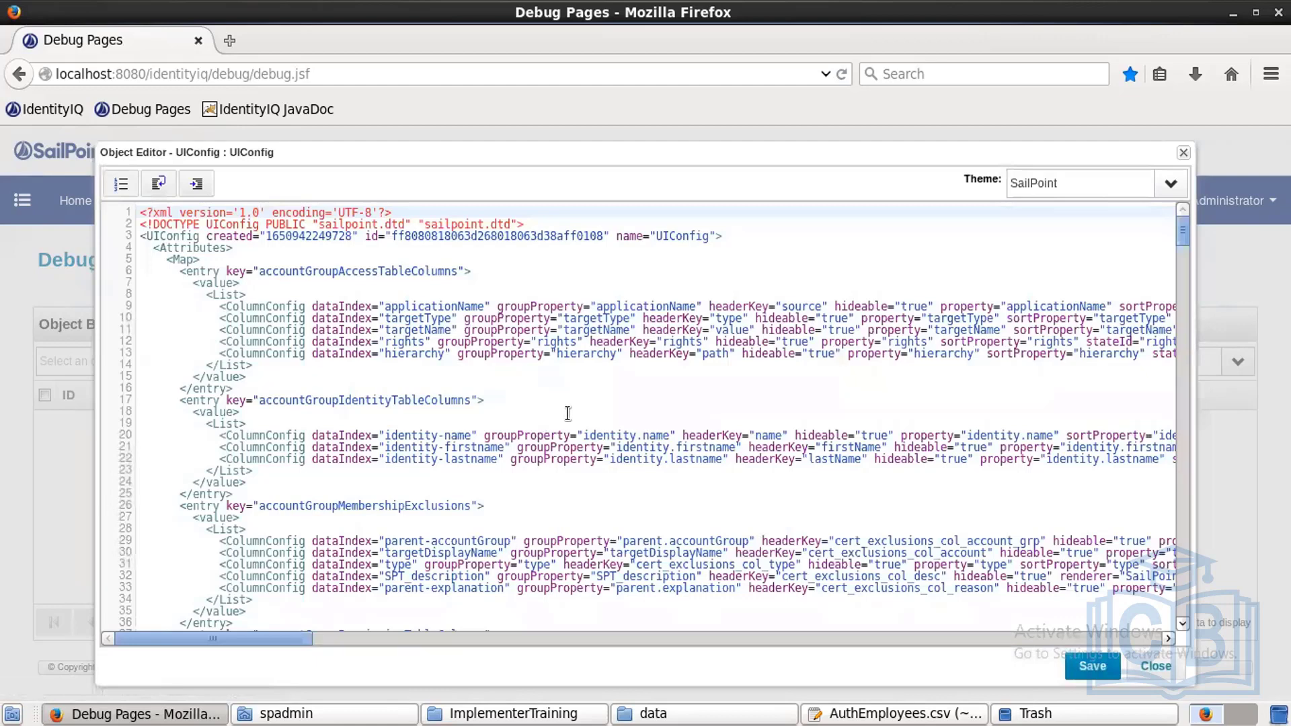
{"action": "left_click", "coordinate": [568, 413]}
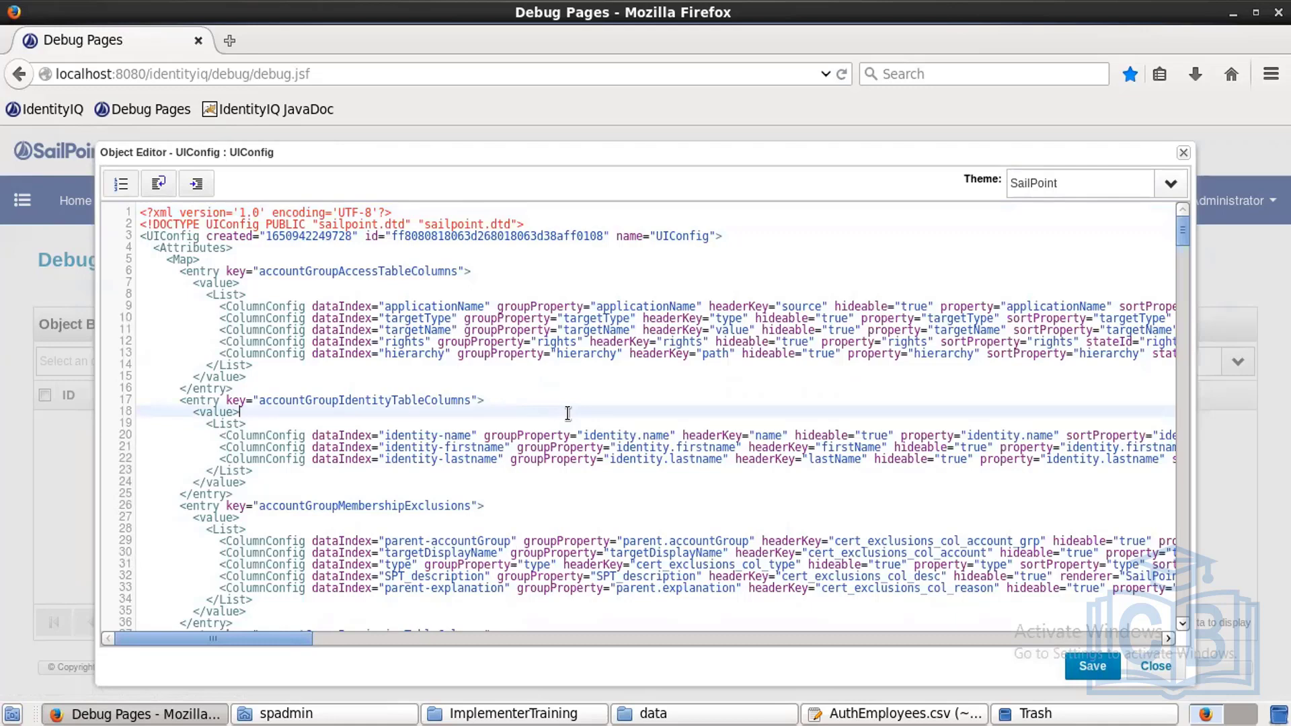
{"action": "key", "text": "ctrl+f"}
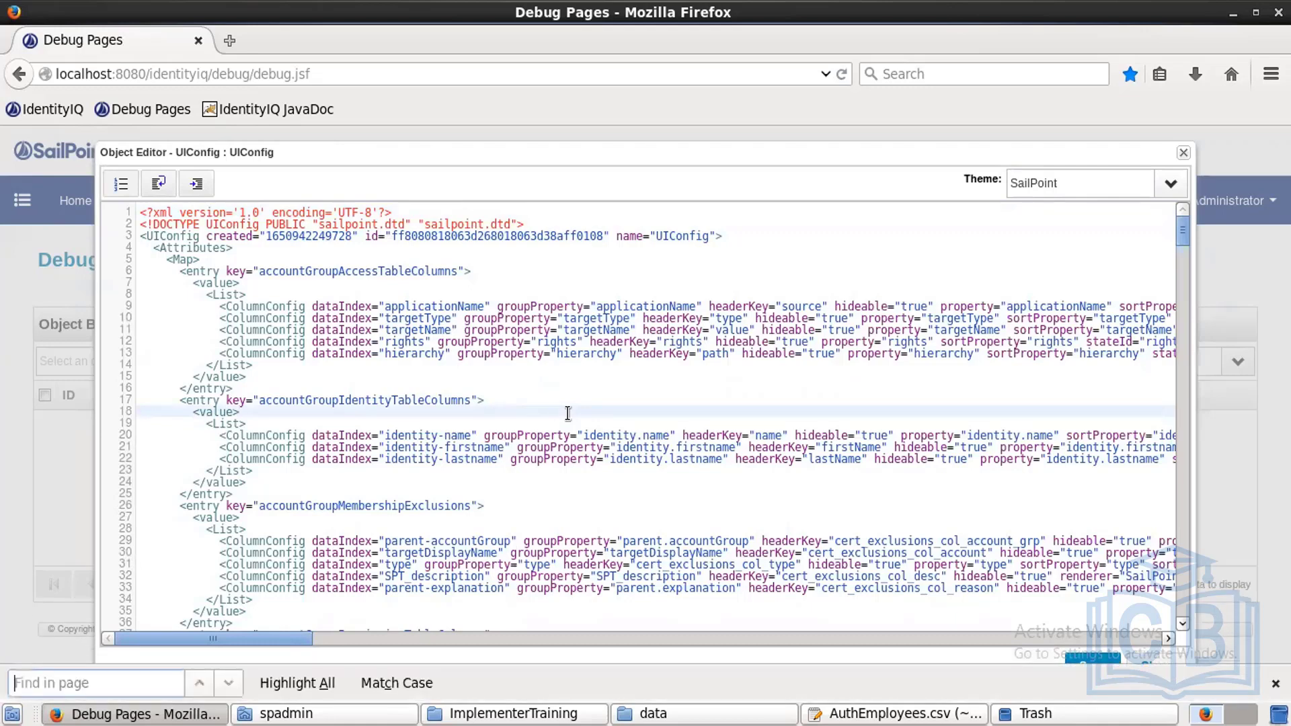
{"action": "type", "text": "identity"}
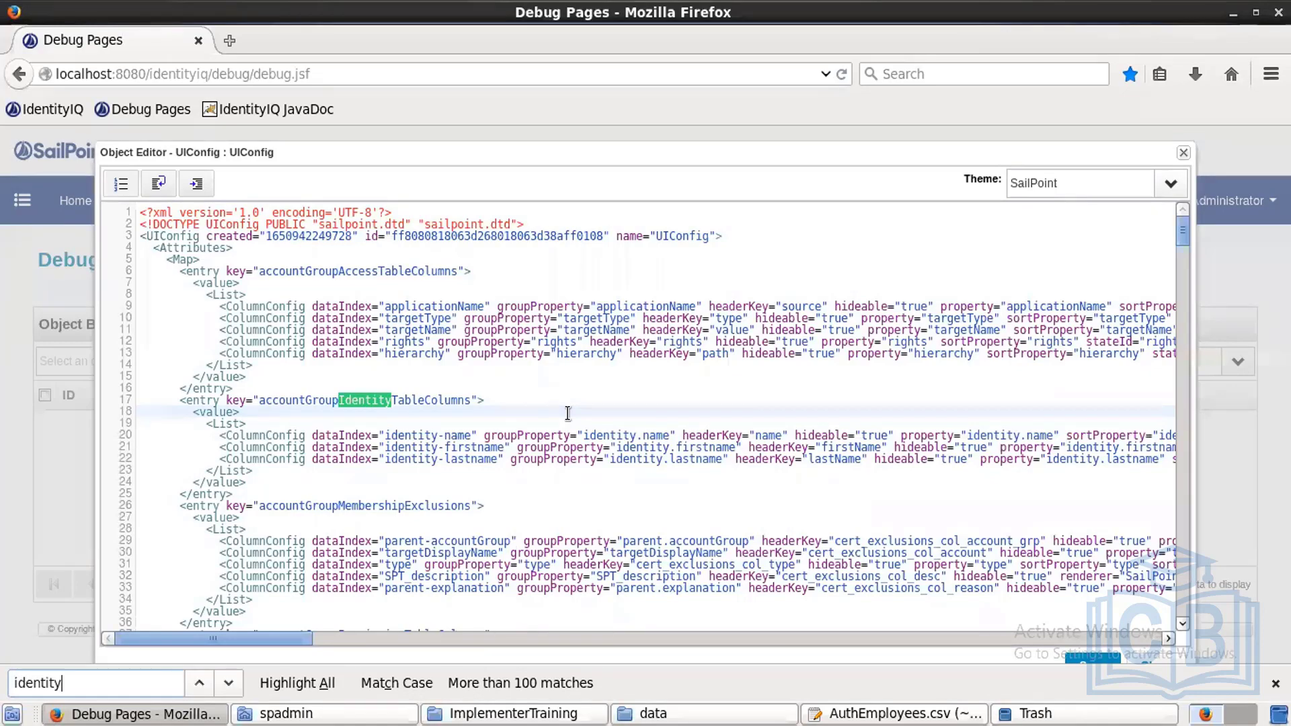
{"action": "type", "text": "v"}
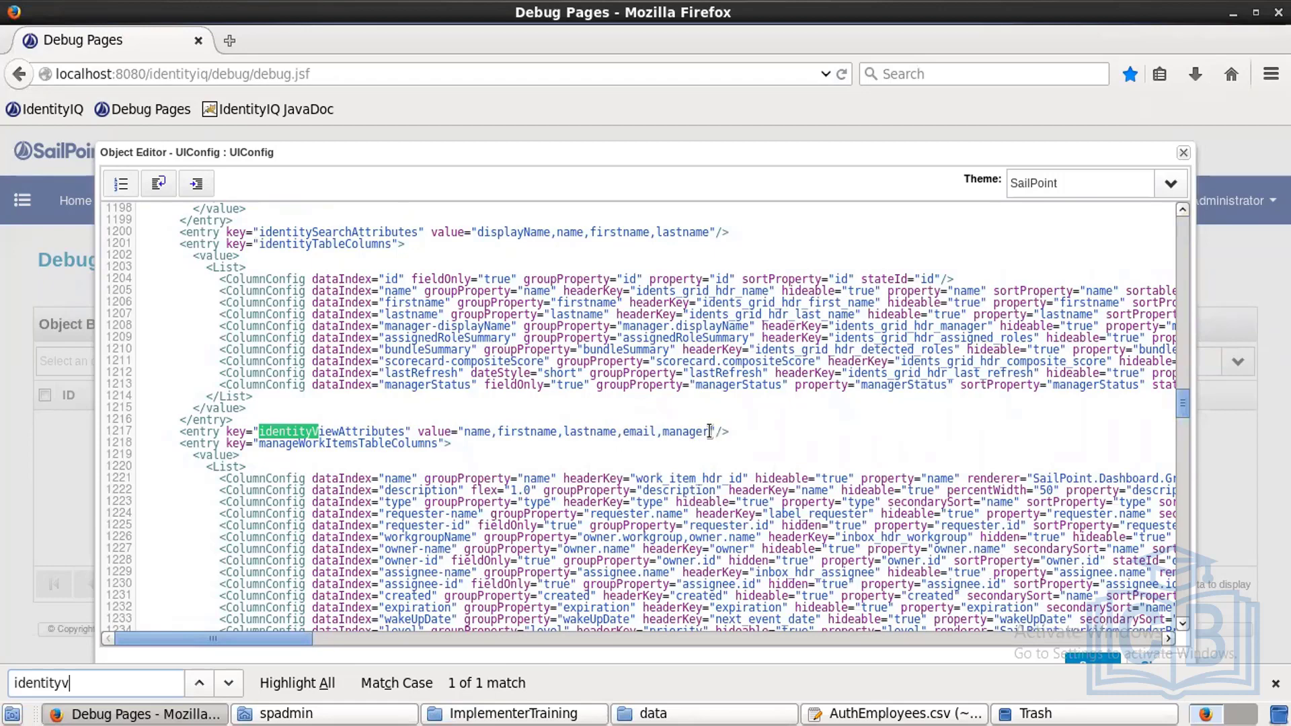
Step: Append ',empld,status,region,departement,inactive,location' after manager in identityViewAttributes and save
{"action": "left_click", "coordinate": [776, 432]}
{"action": "type", "text": ","}
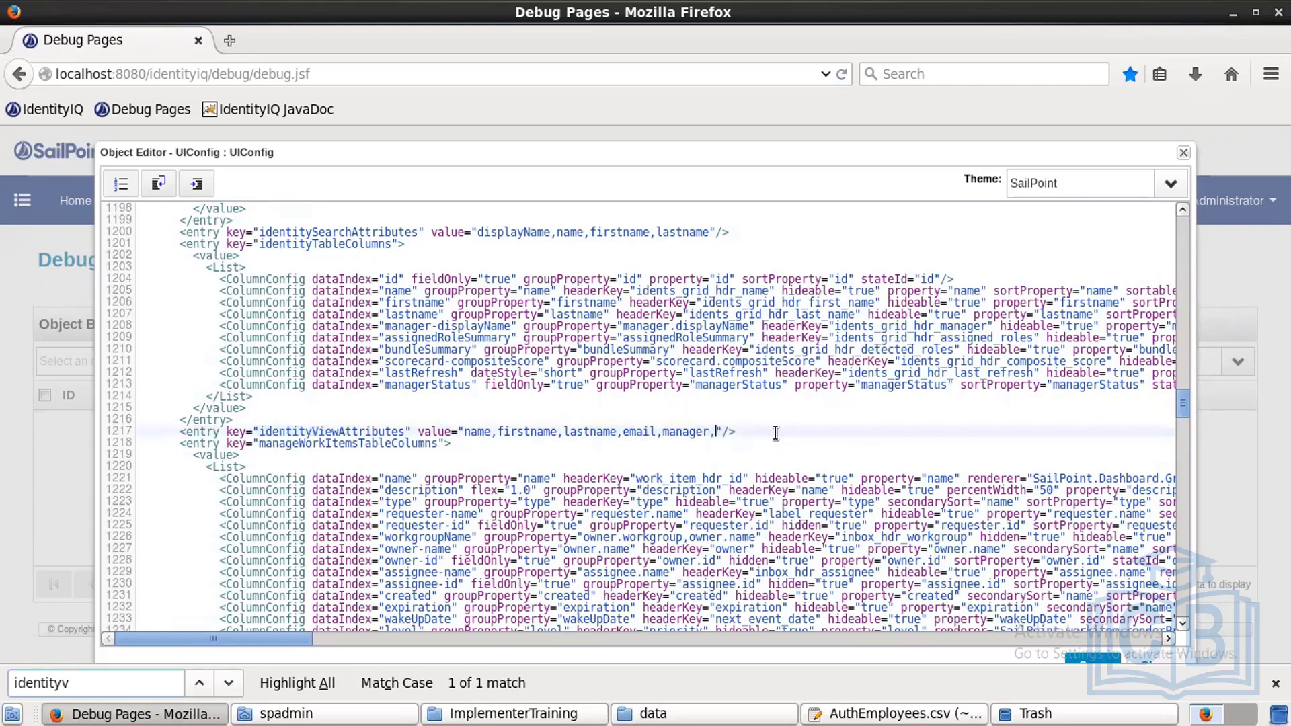
{"action": "type", "text": "empl"}
{"action": "type", "text": "d"}
{"action": "type", "text": ","}
{"action": "type", "text": "status,"}
{"action": "type", "text": "region,de"}
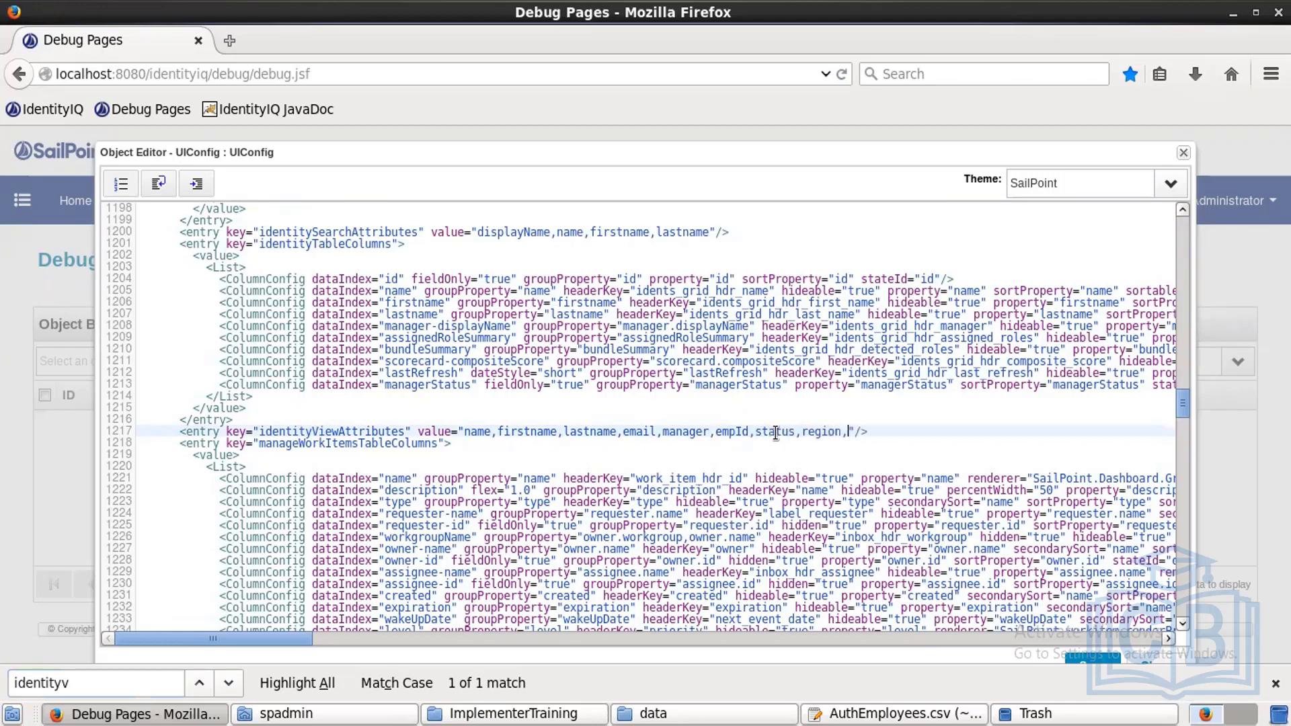
{"action": "type", "text": "partement,inactive"}
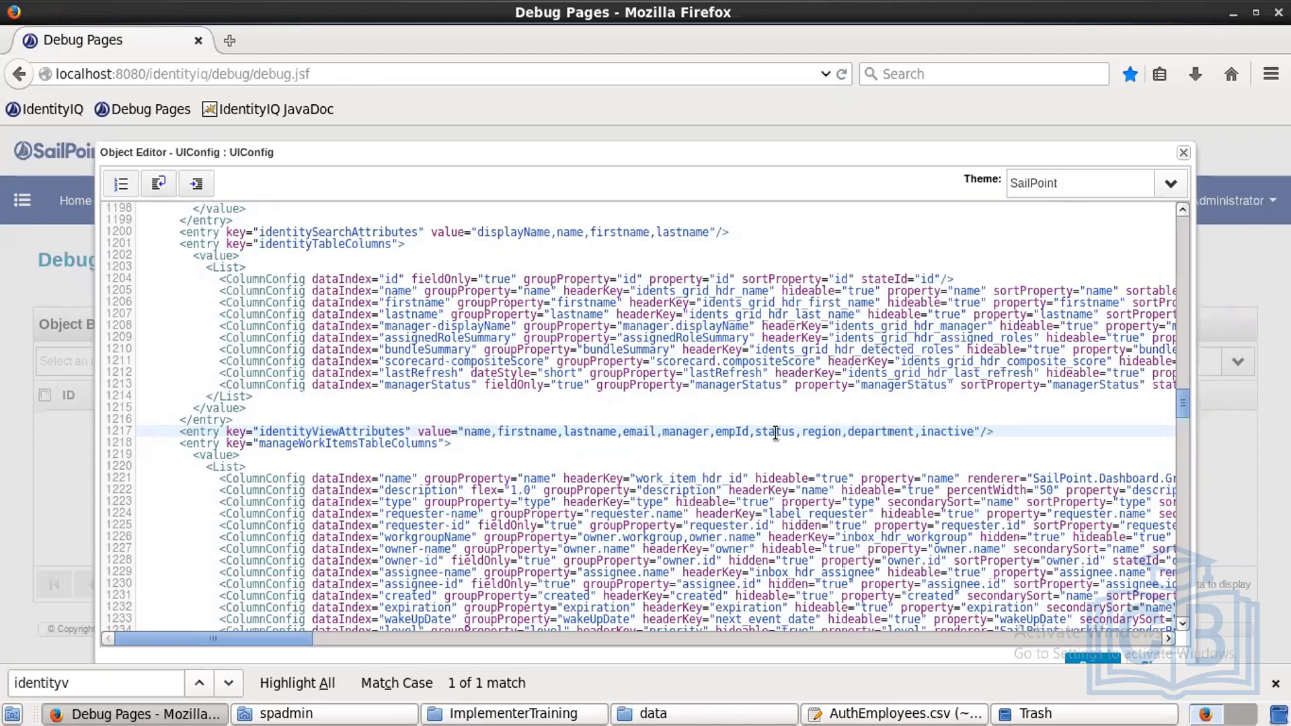
{"action": "type", "text": ",location"}
{"action": "left_click", "coordinate": [1075, 659]}
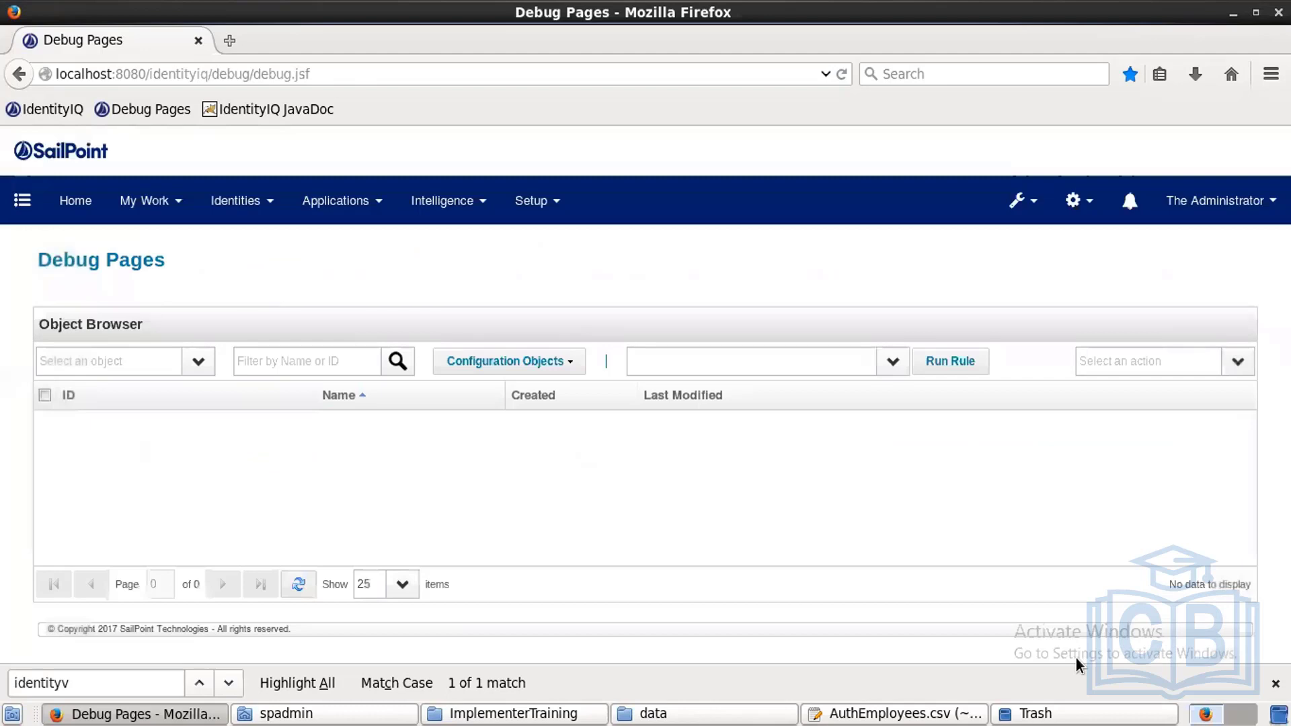
{"action": "left_click", "coordinate": [240, 195]}
{"action": "left_click", "coordinate": [242, 247]}
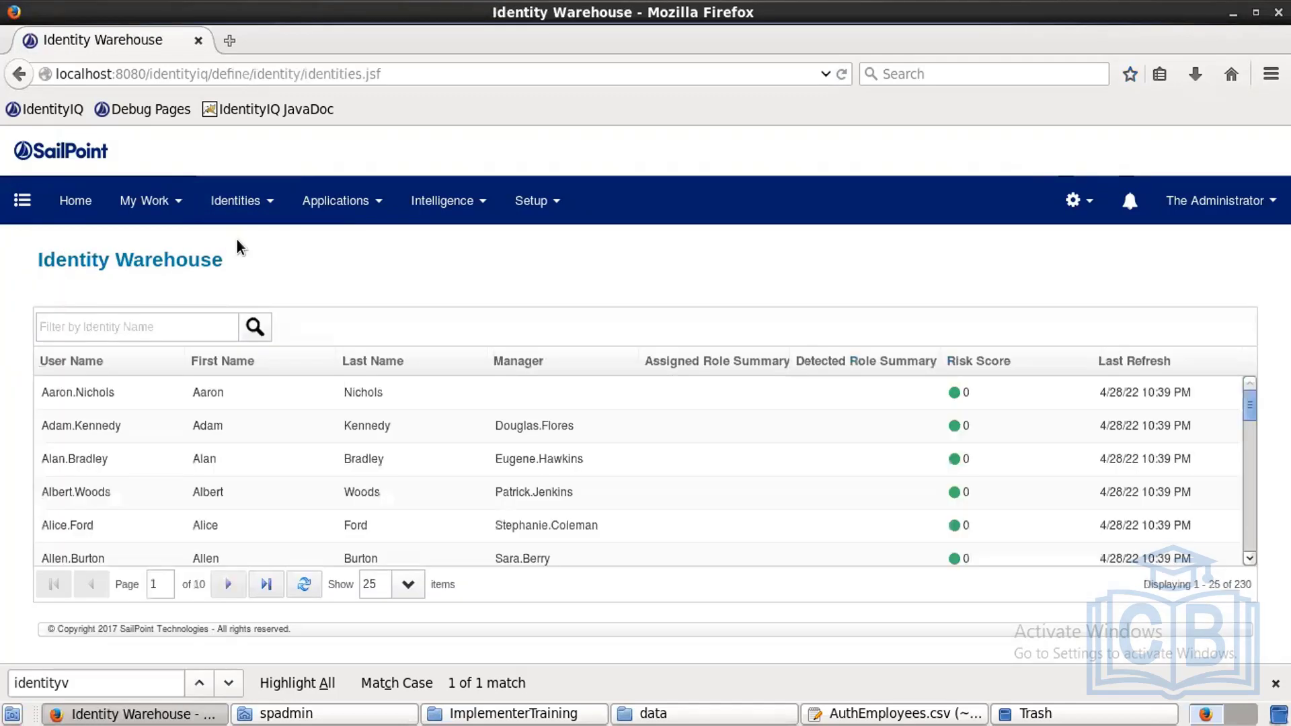
{"action": "left_click", "coordinate": [218, 422]}
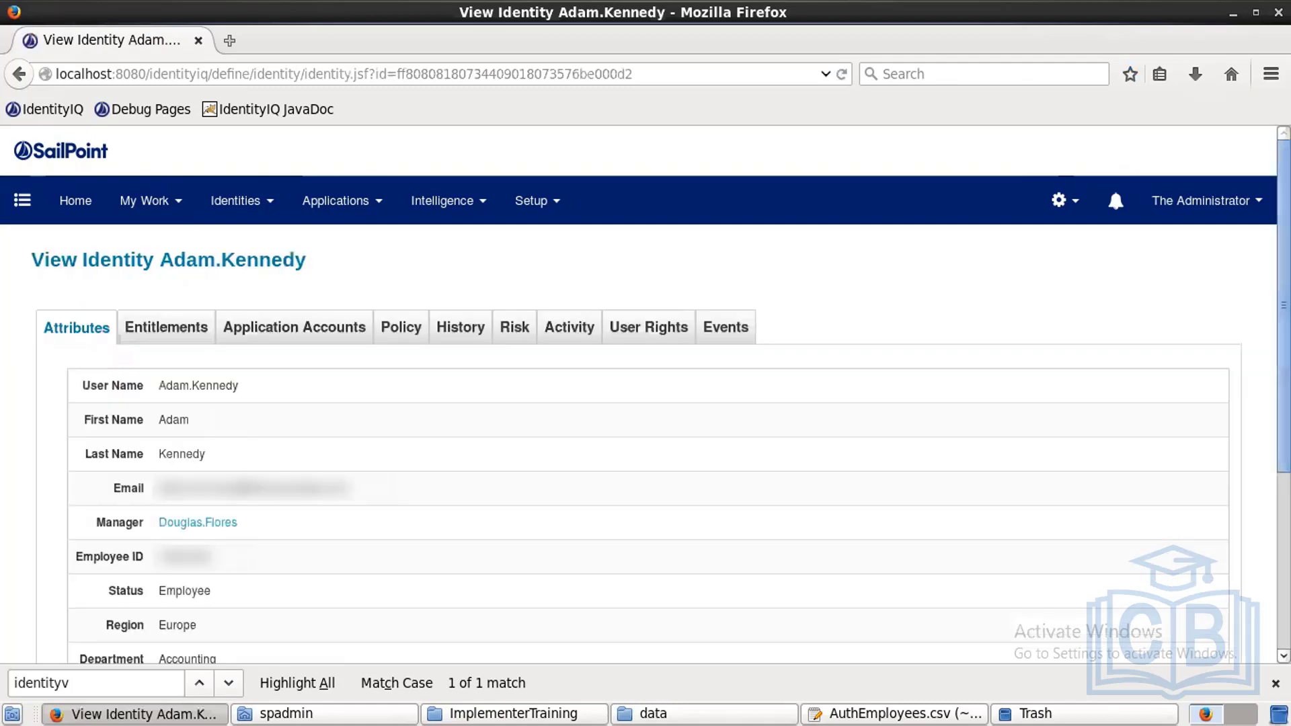
{"action": "scroll", "coordinate": [645, 404], "scroll_direction": "down", "scroll_amount": 2}
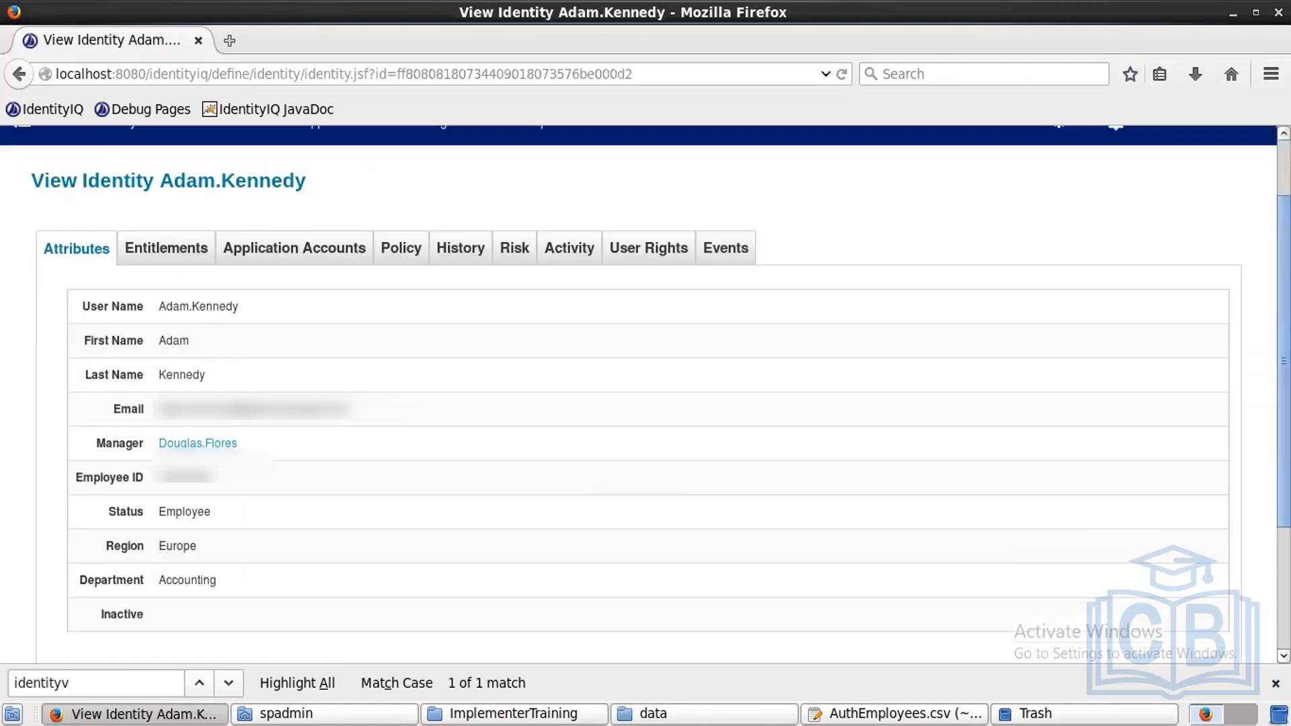
{"action": "scroll", "coordinate": [480, 523], "scroll_direction": "down", "scroll_amount": 1}
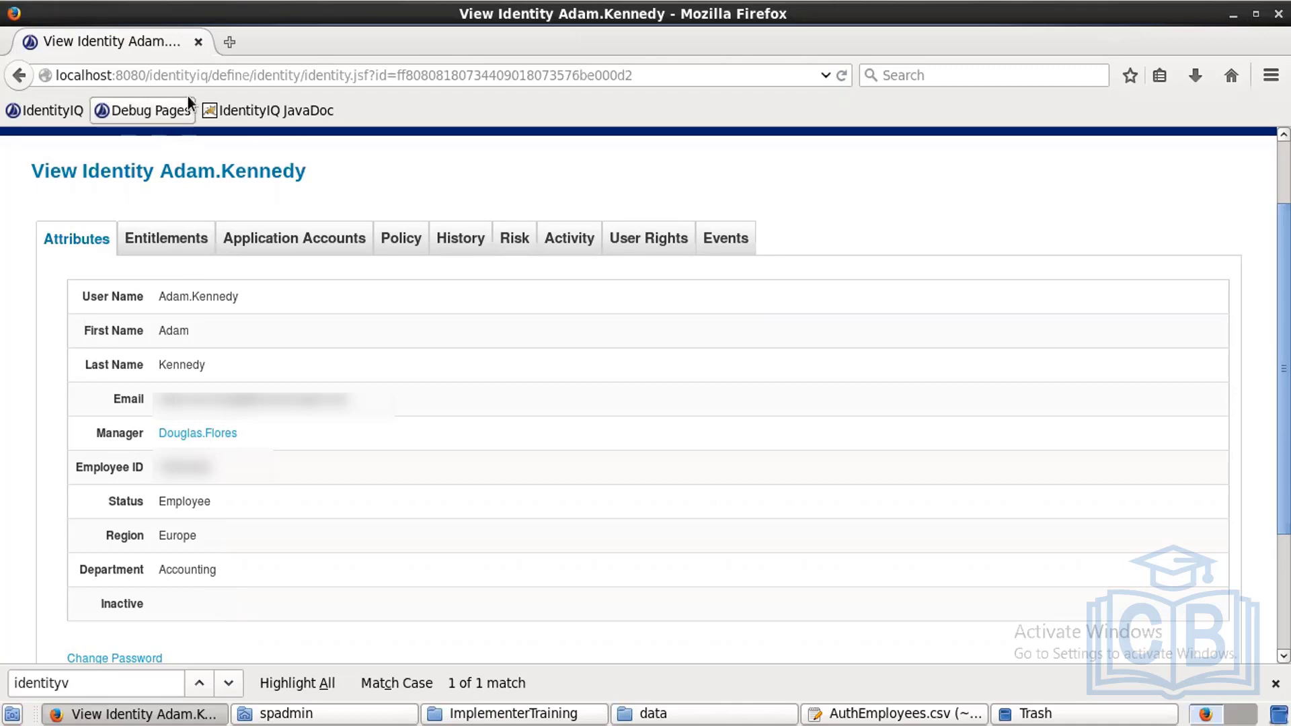
{"action": "left_click", "coordinate": [188, 119]}
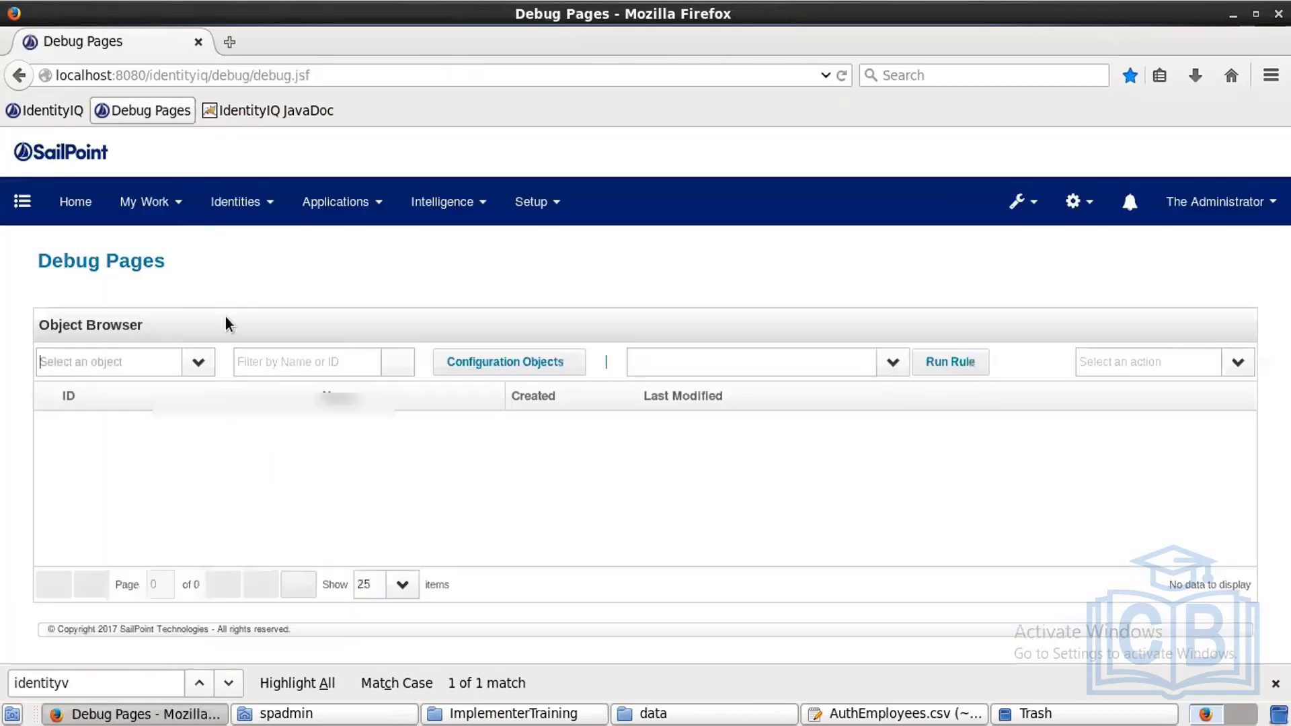
{"action": "type", "text": "ide"}
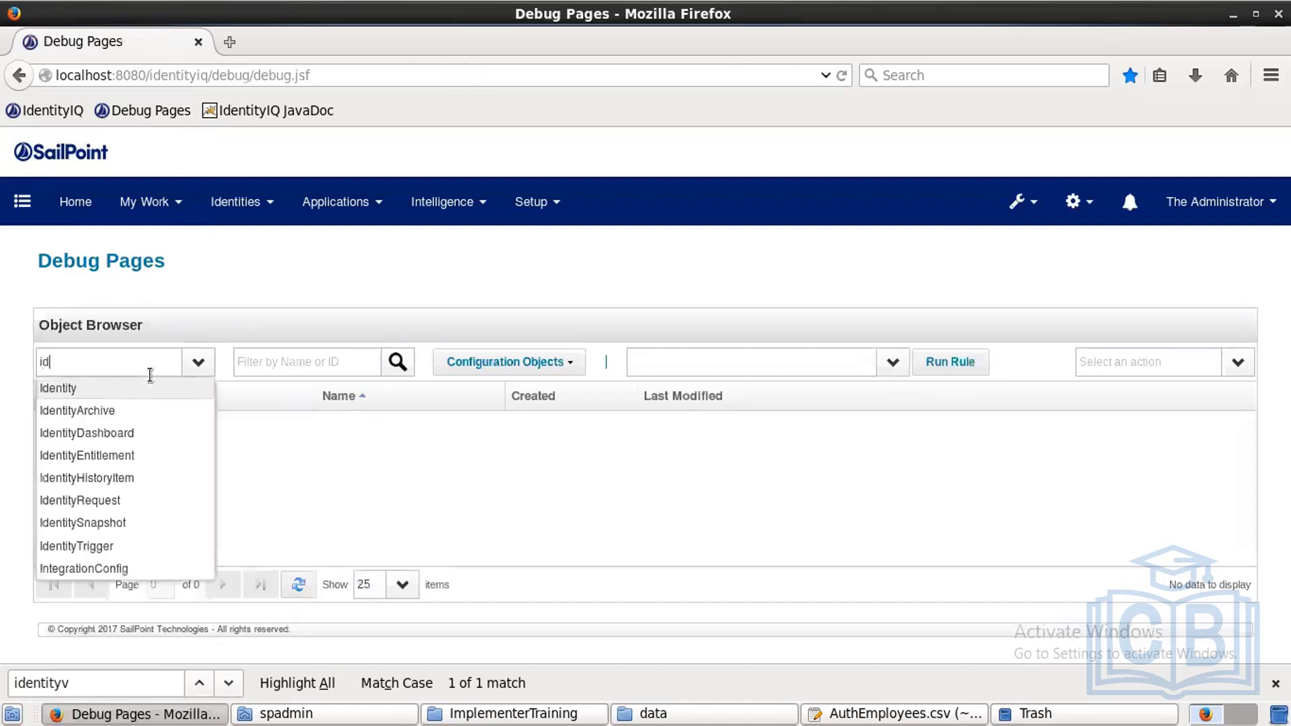
{"action": "left_click", "coordinate": [106, 391]}
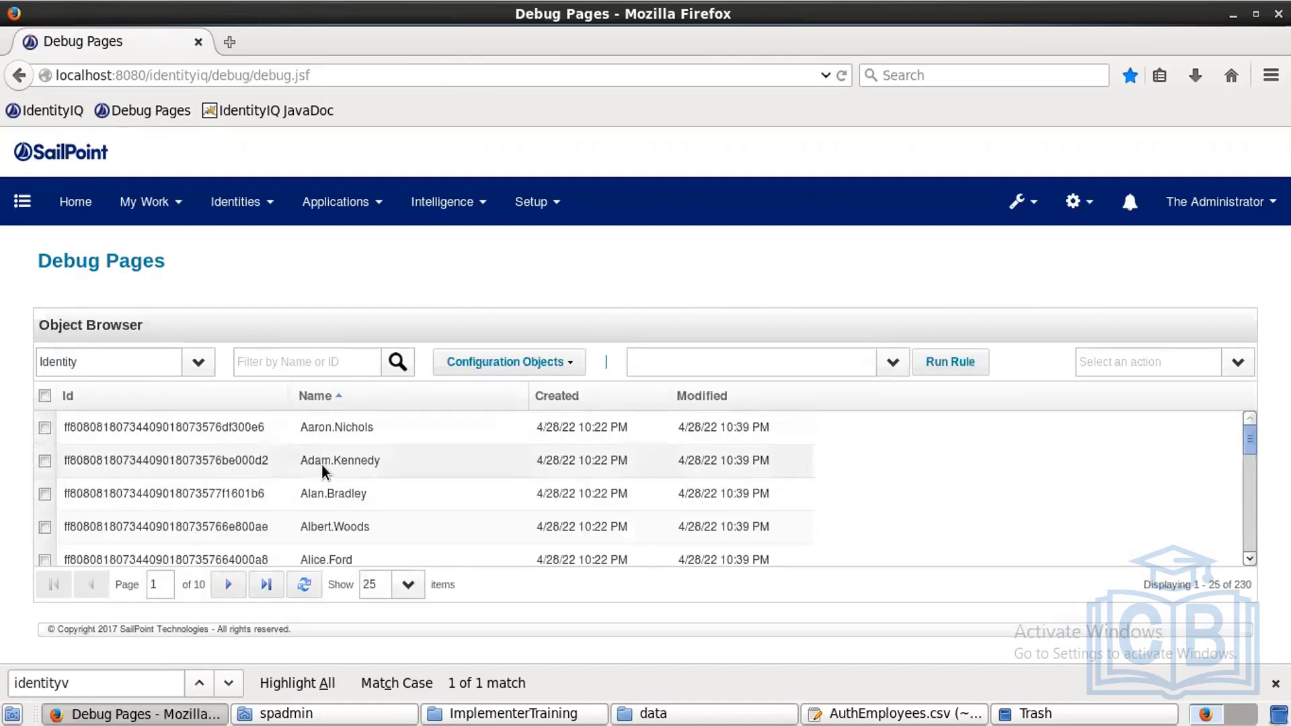
{"action": "left_click", "coordinate": [324, 464]}
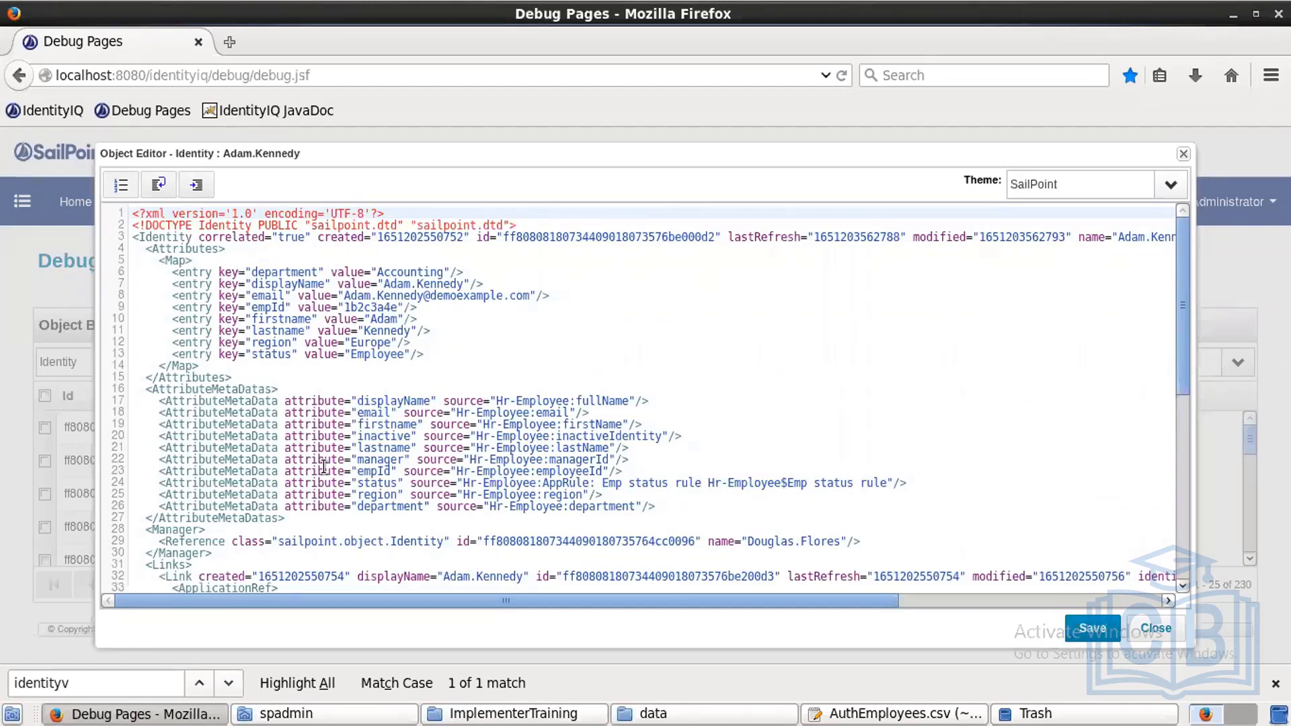
{"action": "left_click", "coordinate": [1155, 628]}
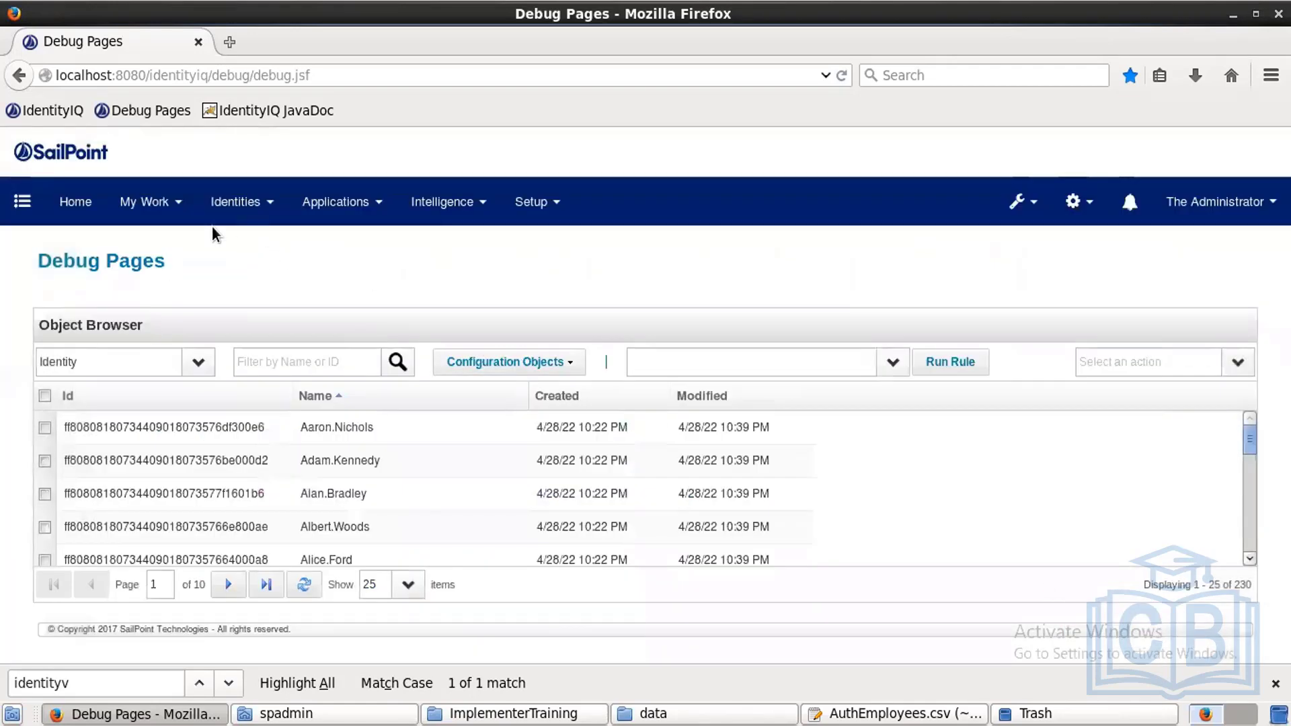
{"action": "left_click", "coordinate": [86, 204]}
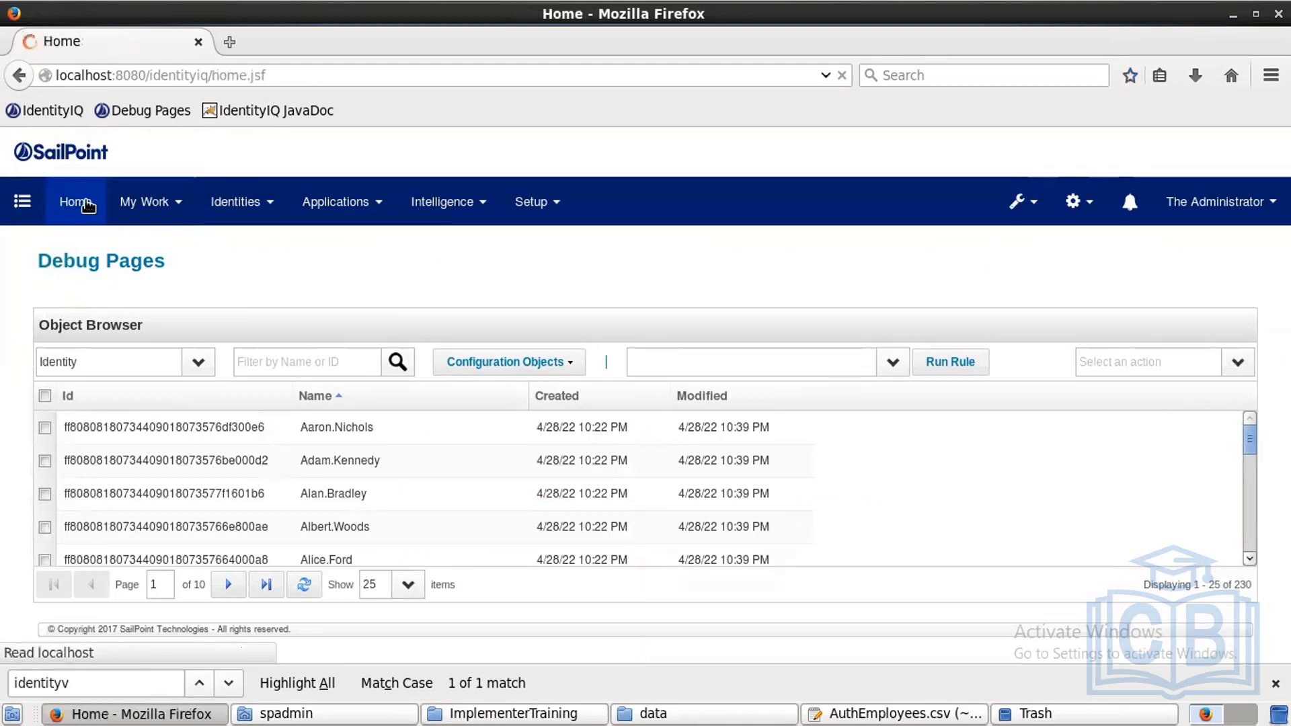